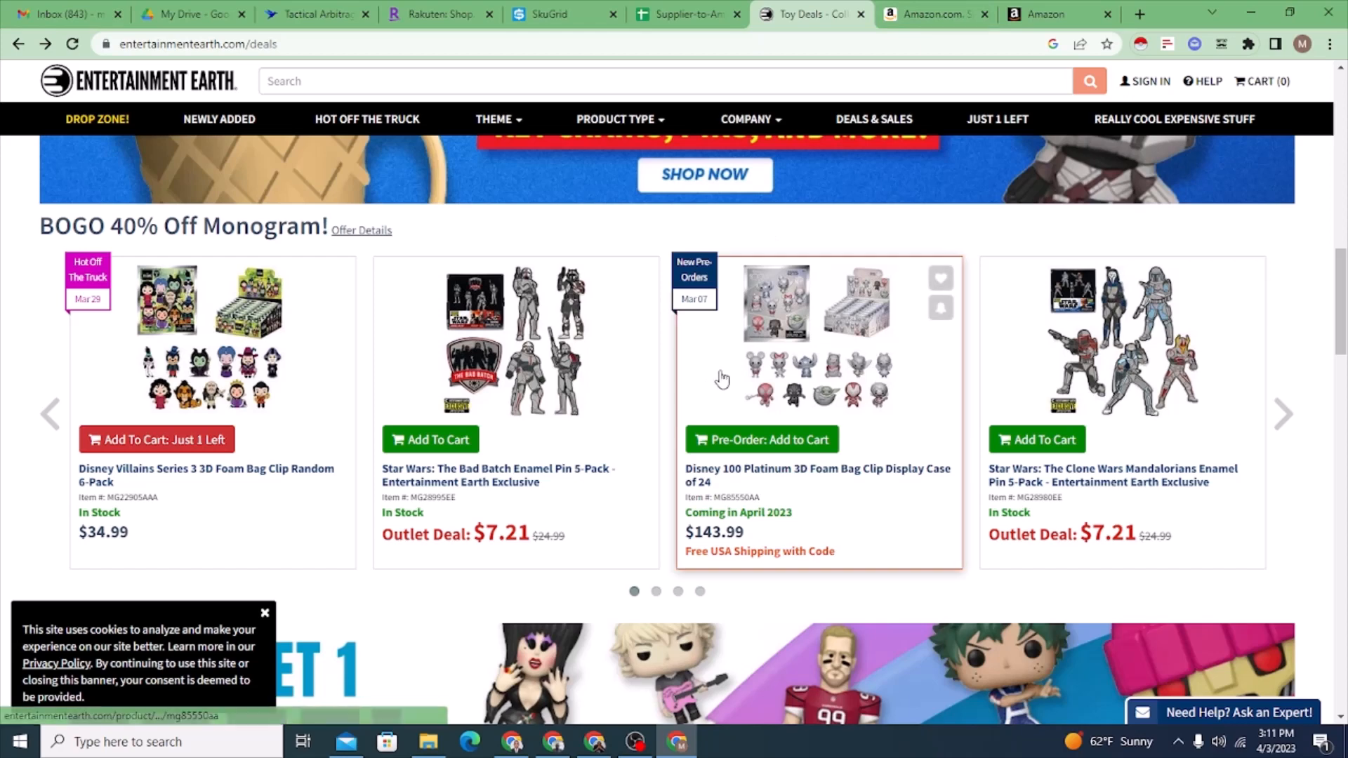
# - Review the Amazon home page, the Tactical Arbitrage entry for Entertainment Earth and the Supplier-to-Amazon Matcher and Profit Calculator spreadsheet
pyautogui.click(908, 13)
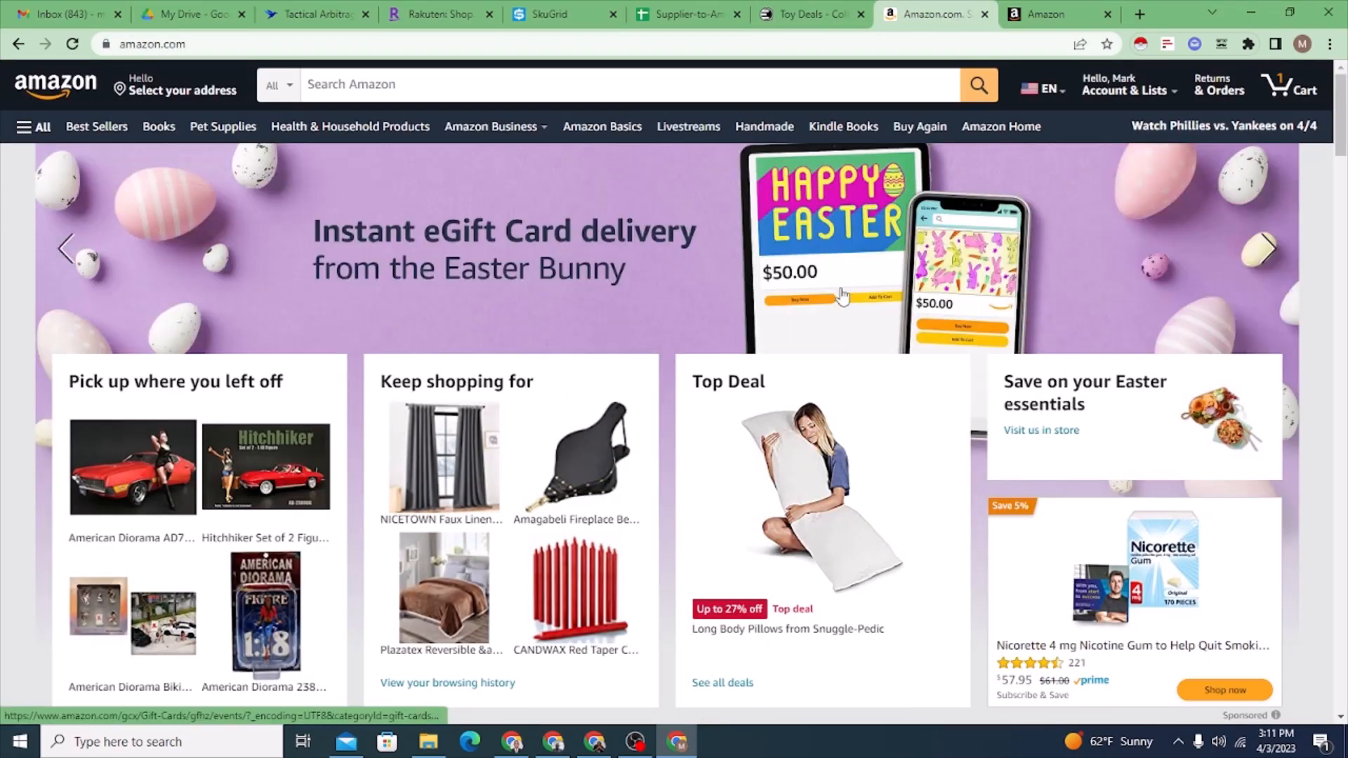
pyautogui.click(814, 14)
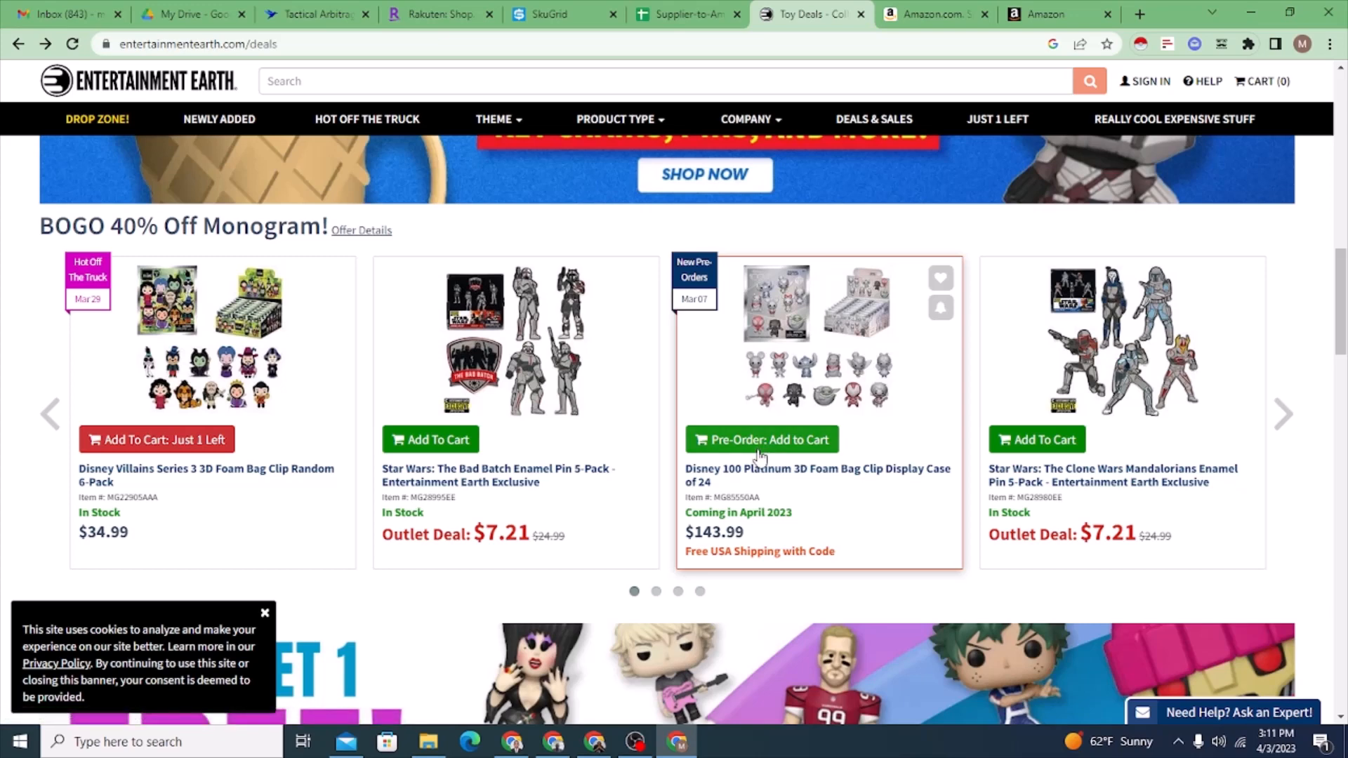
pyautogui.click(318, 13)
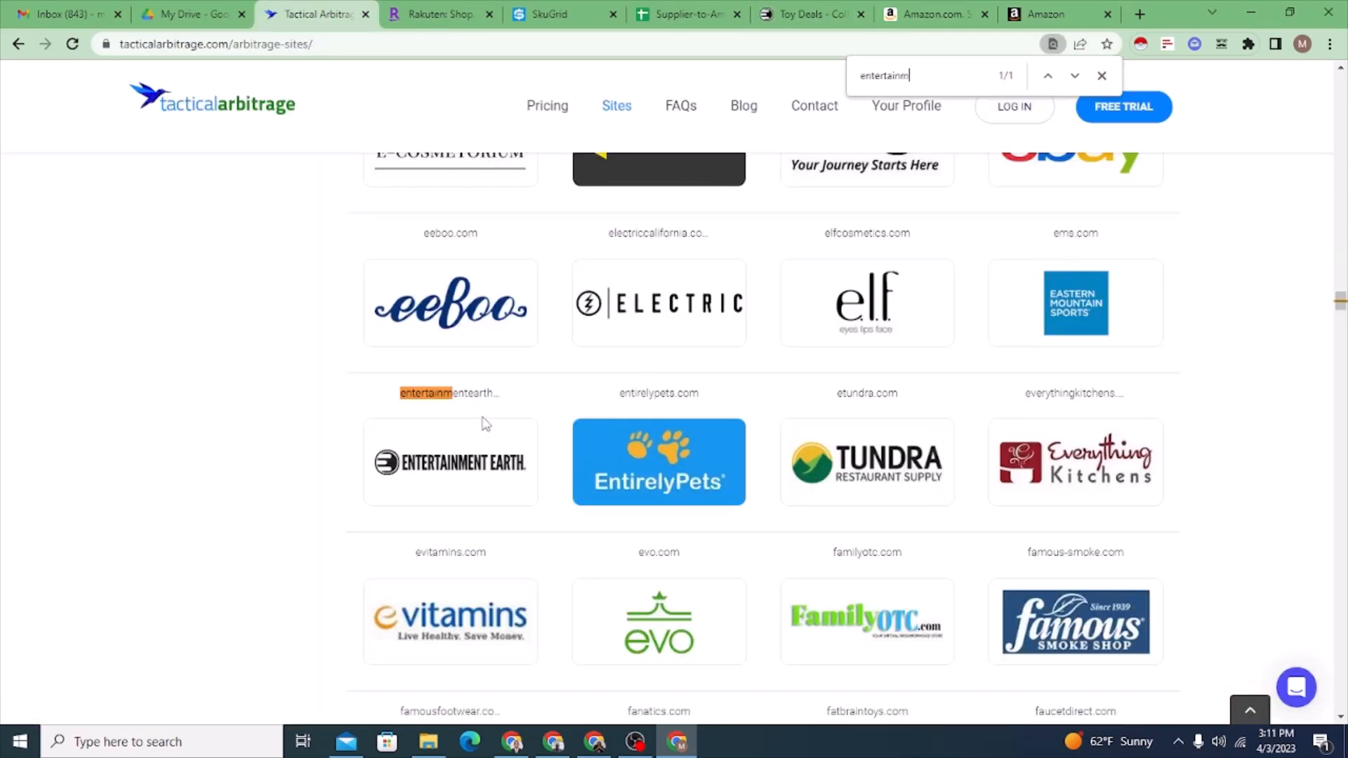
pyautogui.click(679, 15)
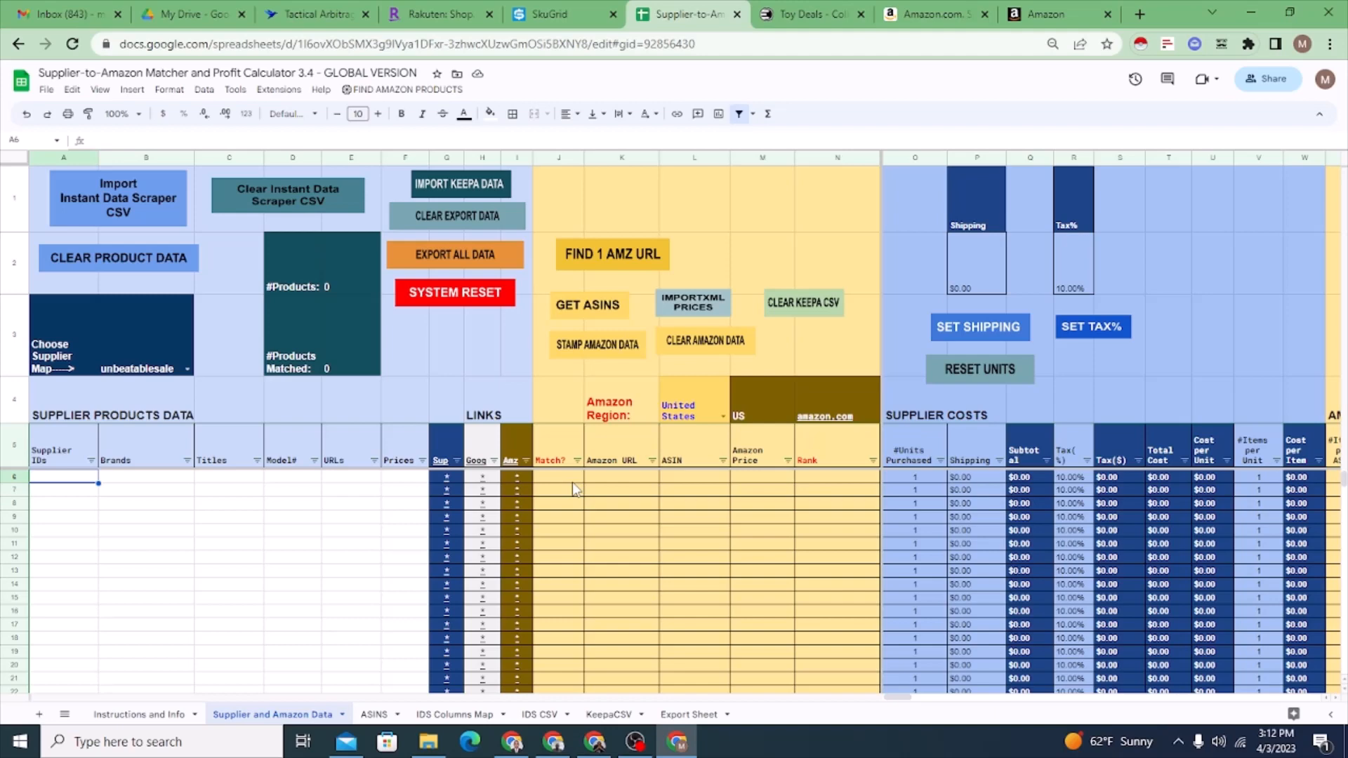
# - Return to the Entertainment Earth deals page and examine its free-shipping and BOGO Monogram offers
pyautogui.click(801, 13)
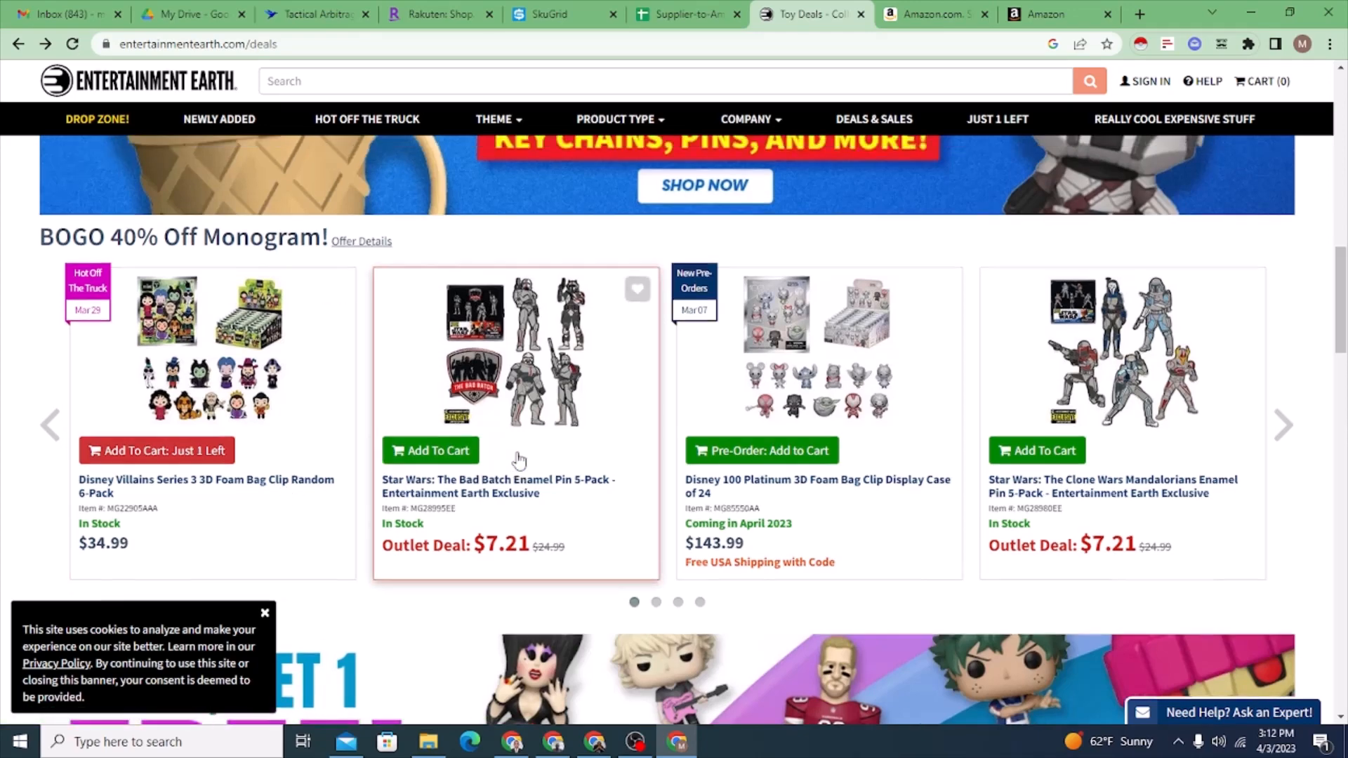
pyautogui.scroll(6, 516, 457)
pyautogui.scroll(7, 572, 449)
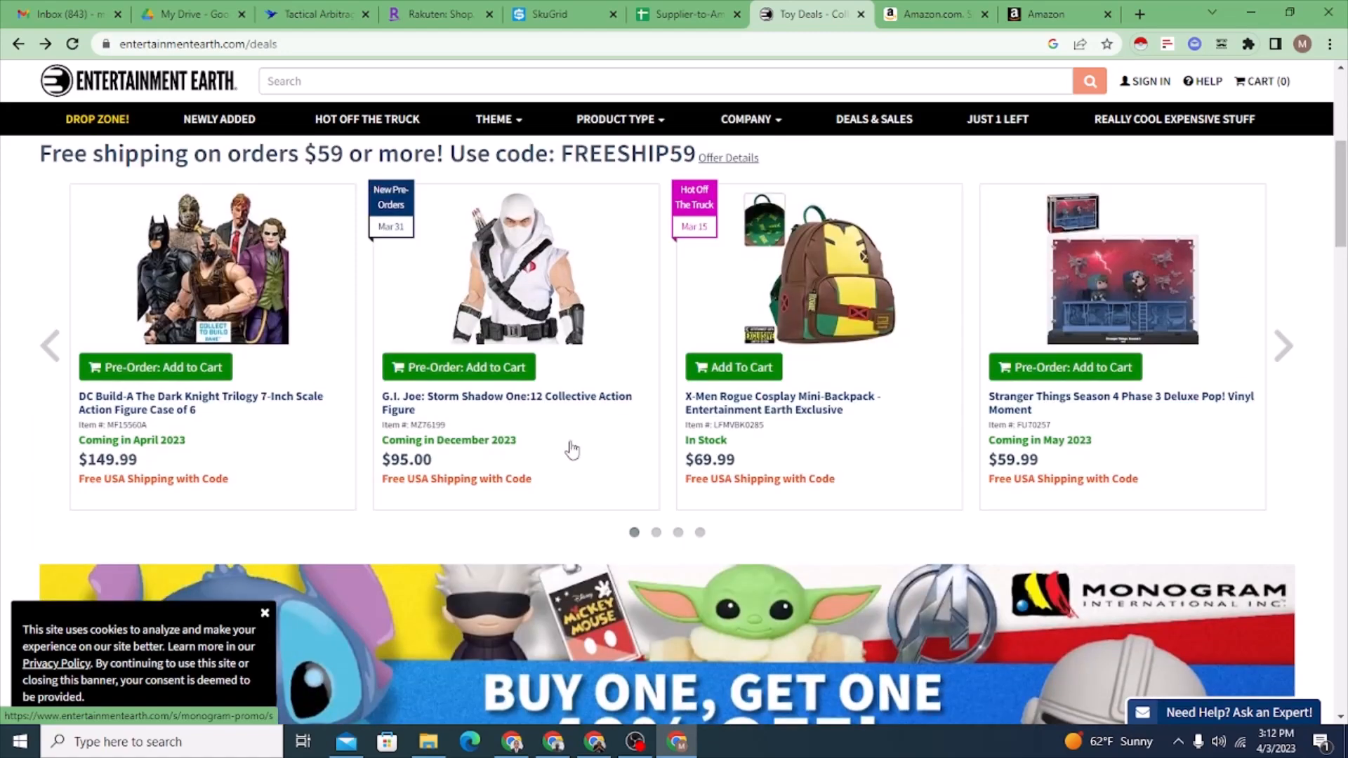
pyautogui.scroll(2, 623, 433)
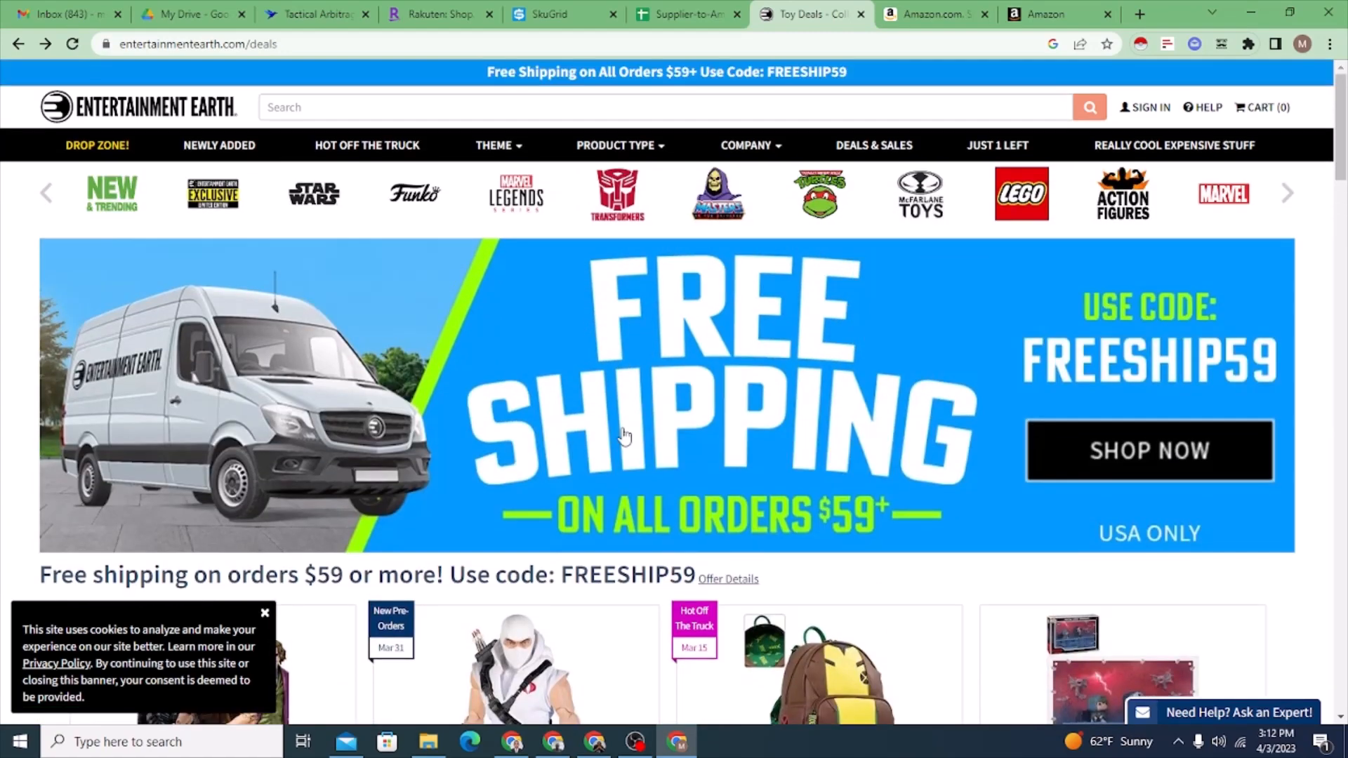
pyautogui.scroll(-5, 632, 431)
pyautogui.scroll(-5, 635, 432)
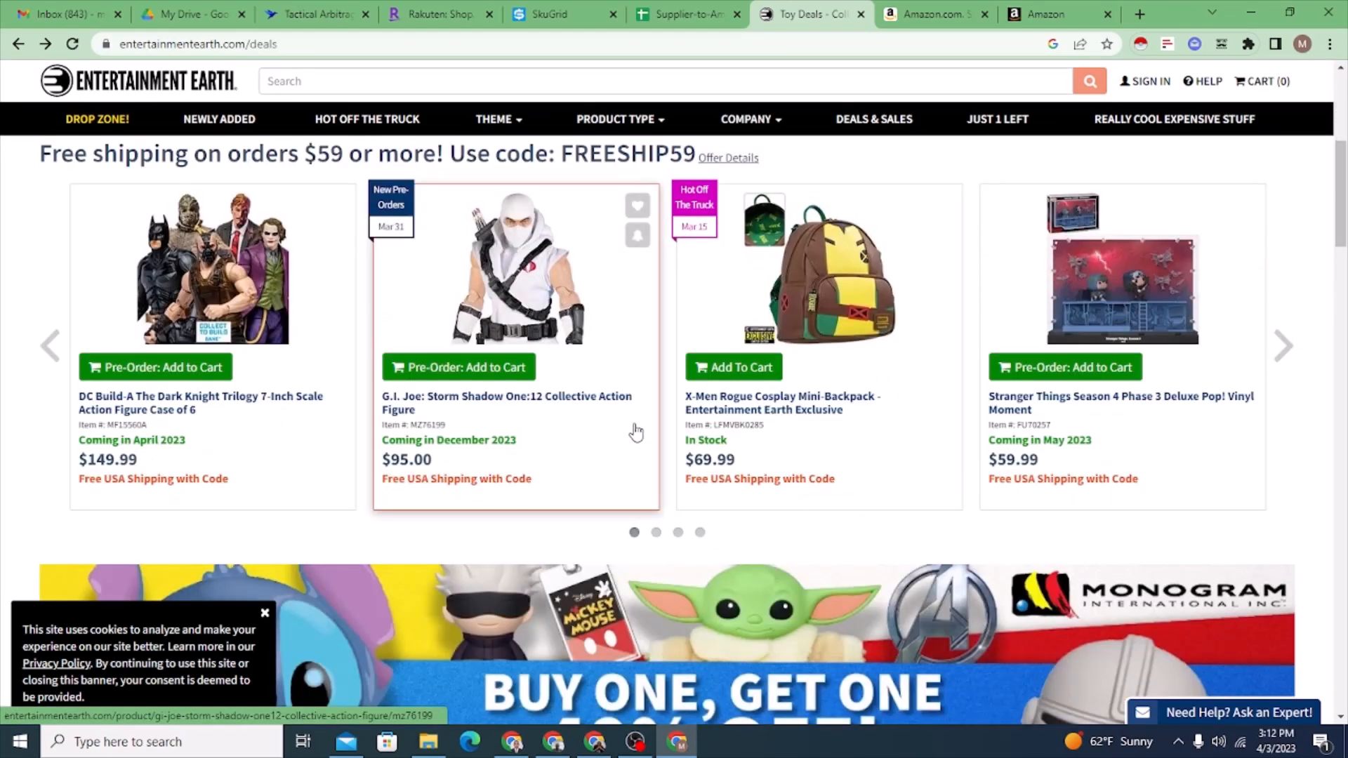
pyautogui.scroll(-2, 644, 327)
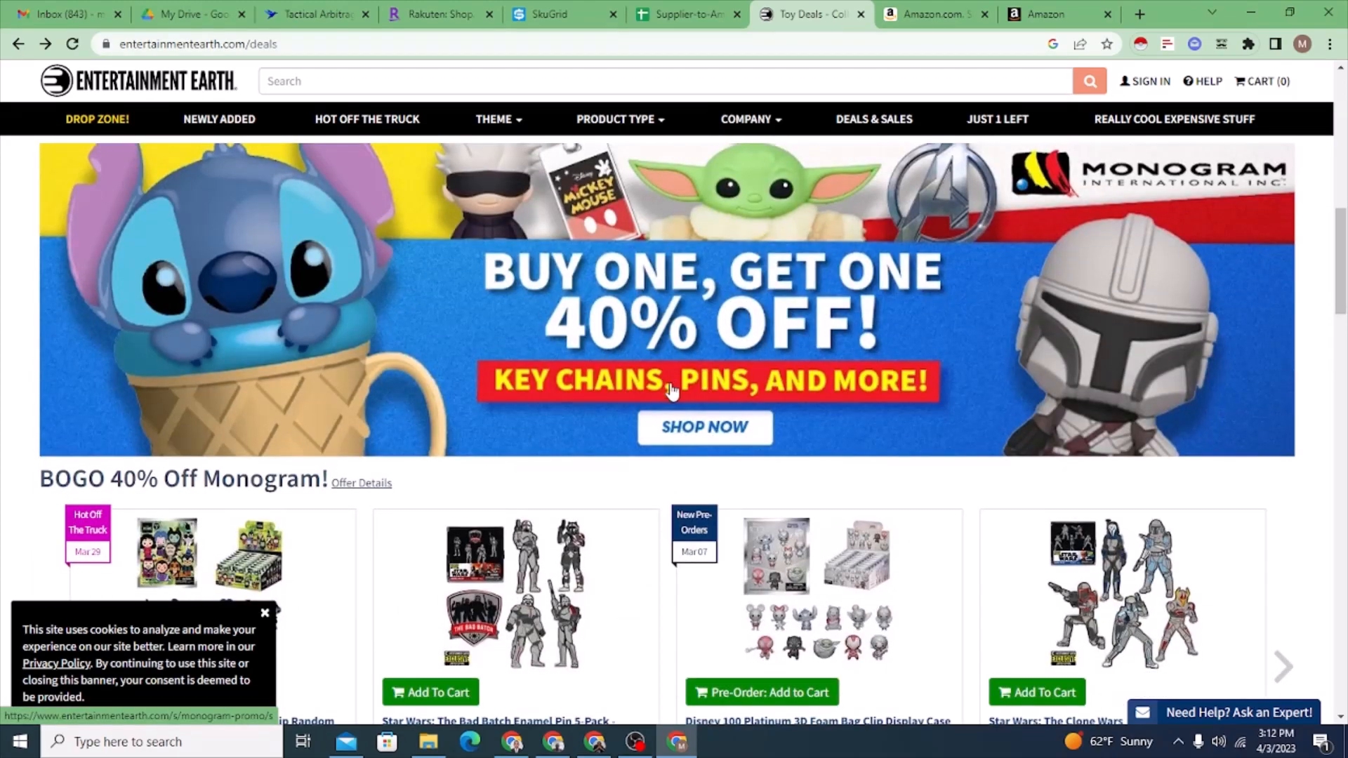
pyautogui.scroll(-2, 673, 390)
pyautogui.scroll(4, 709, 394)
pyautogui.scroll(6, 723, 394)
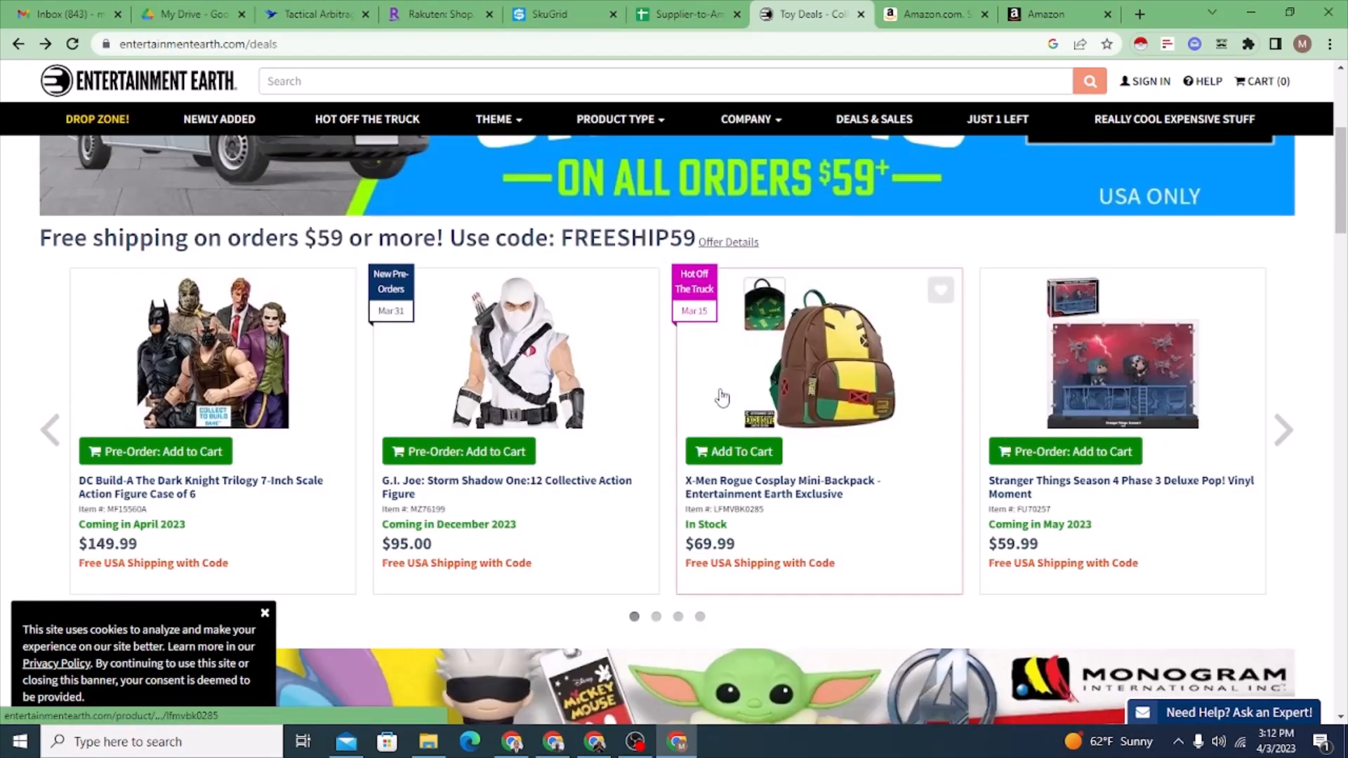
pyautogui.scroll(1, 744, 392)
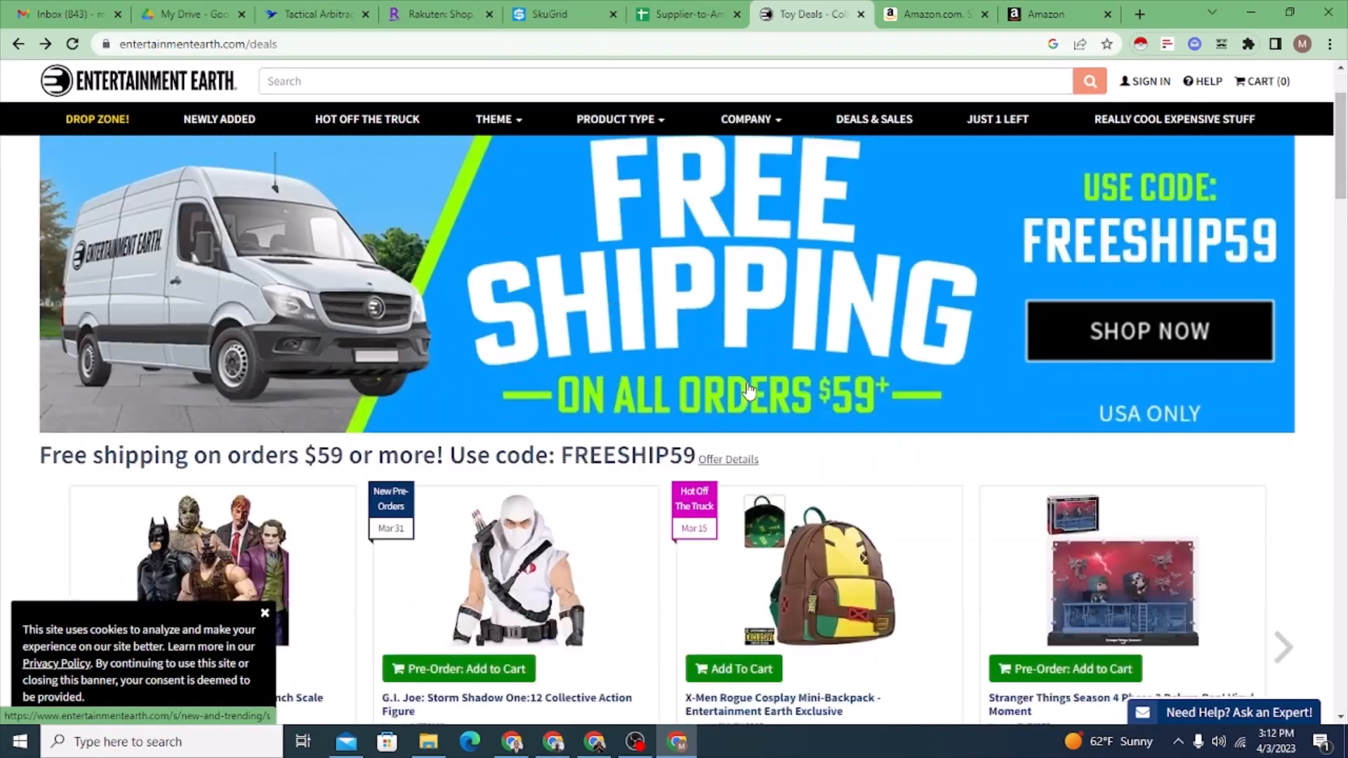
# - Open the Buy 3, Get 1 Free in-stock Funko promotion and view its Obi-Wan Kenobi Mandalorian Armor figure #599 in a new tab
pyautogui.scroll(-13, 751, 391)
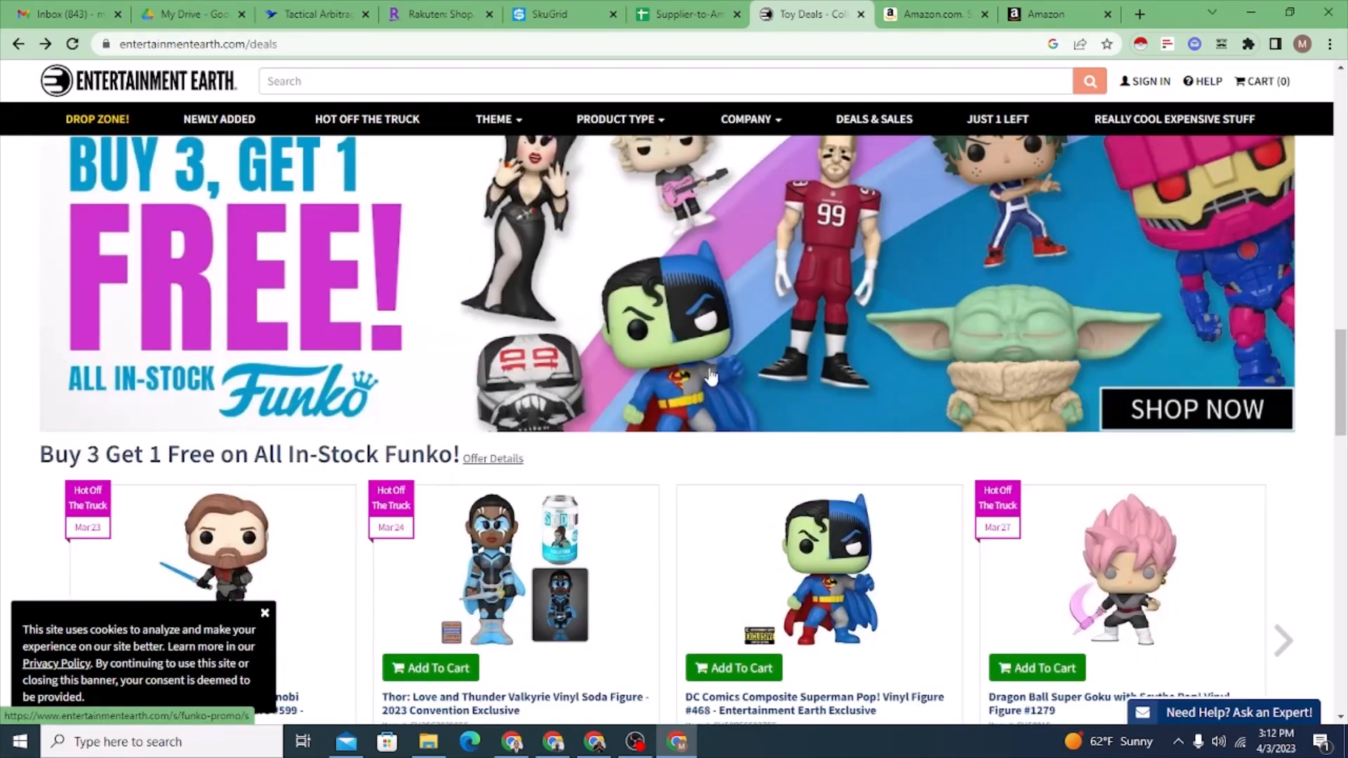
pyautogui.click(359, 234)
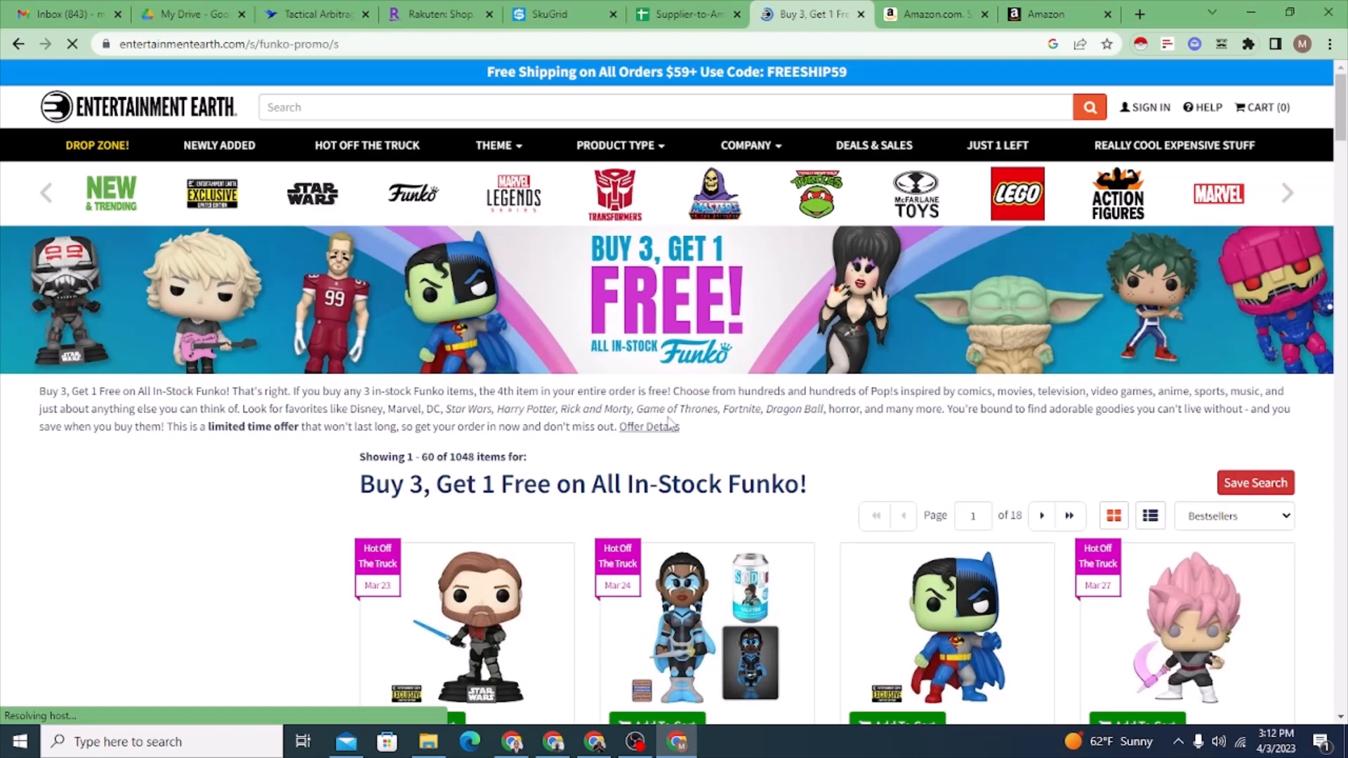
pyautogui.scroll(-3, 673, 417)
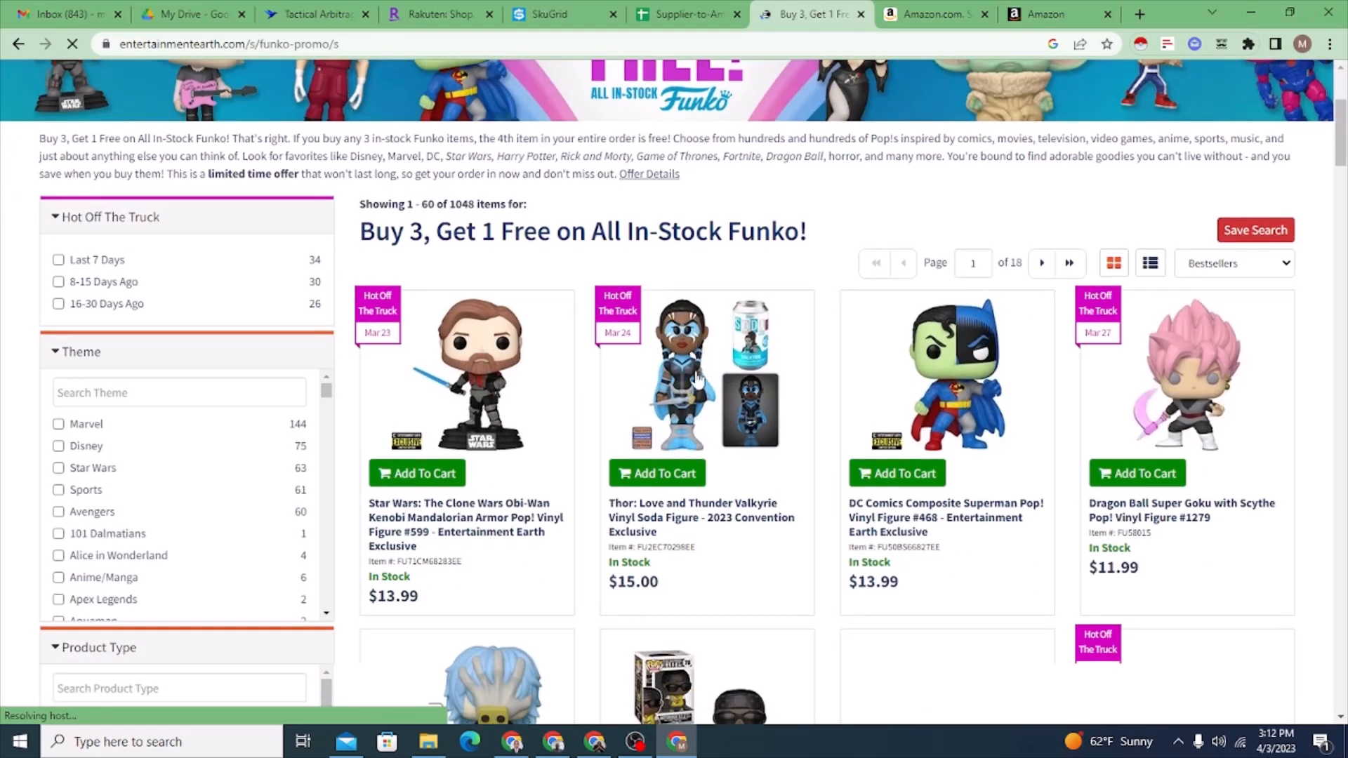
pyautogui.scroll(-3, 697, 379)
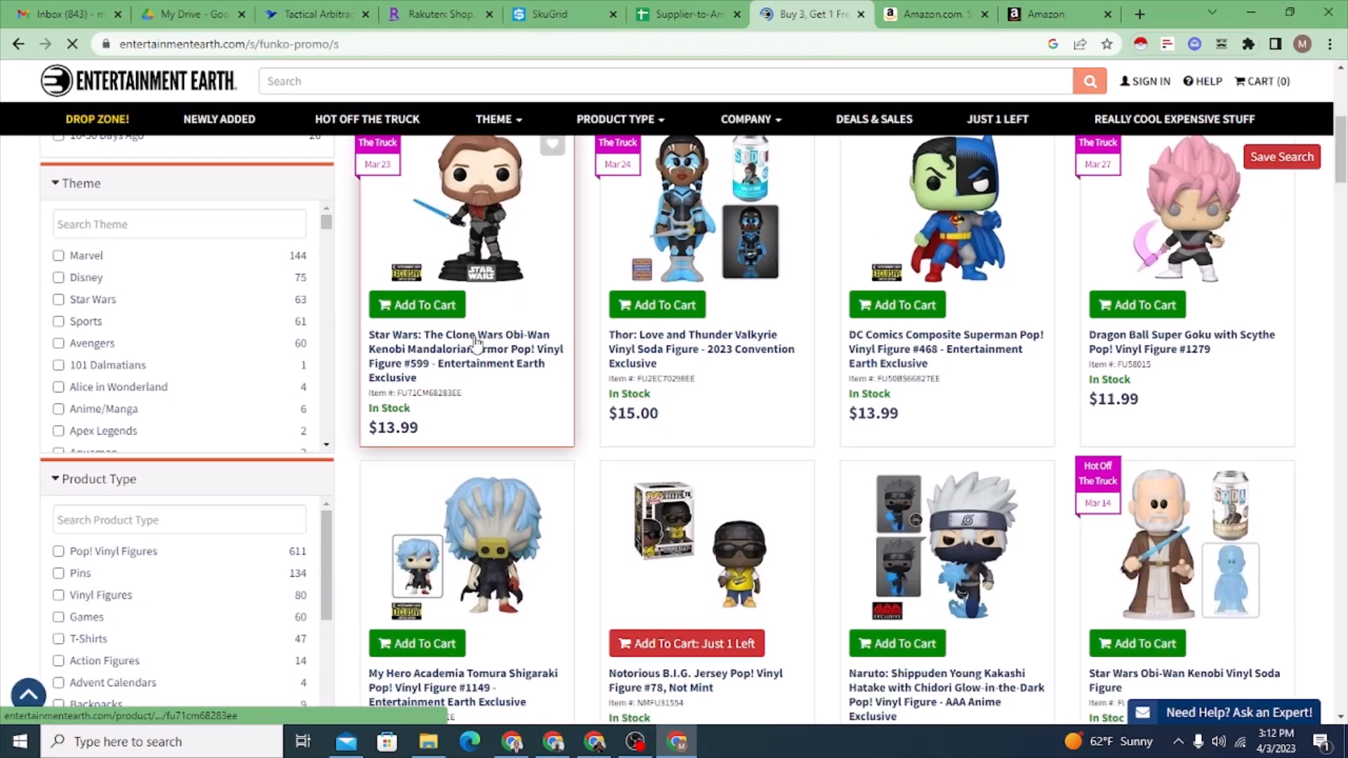
pyautogui.rightClick(475, 340)
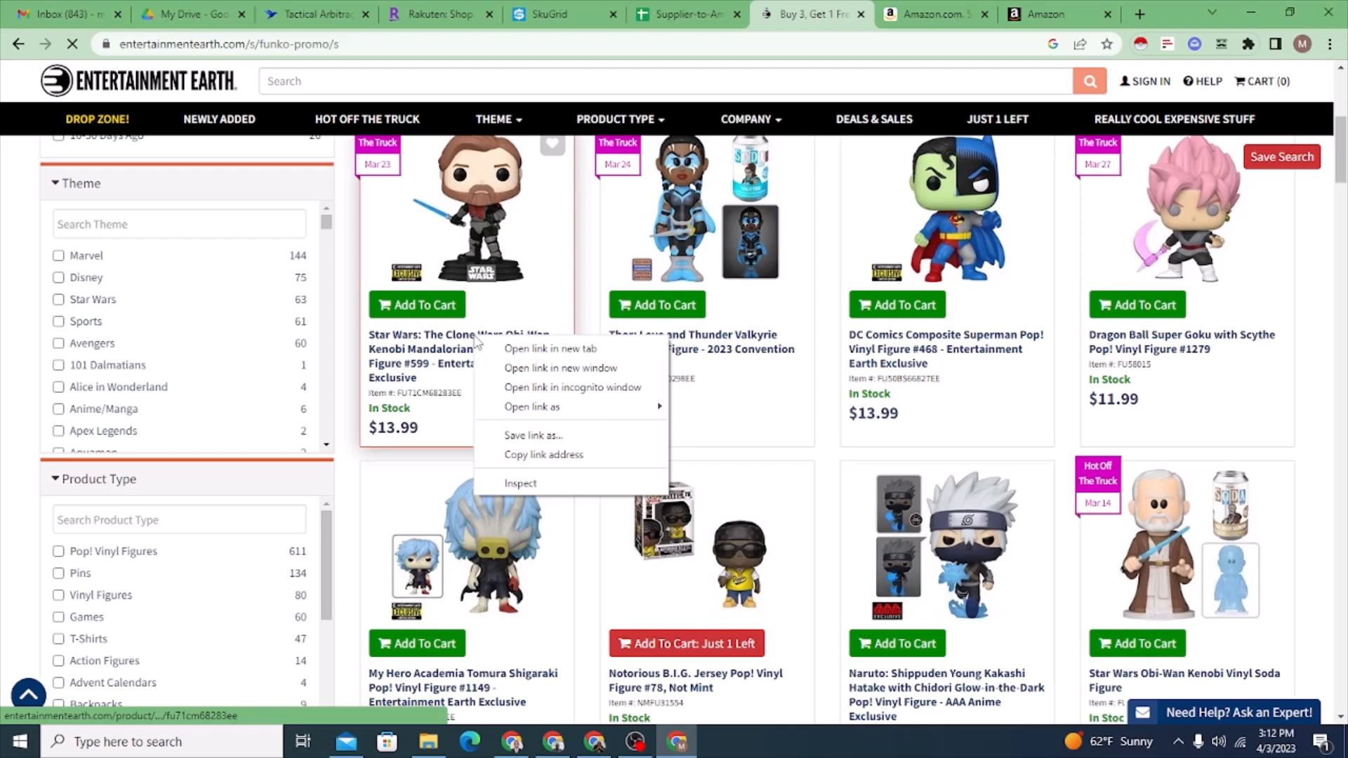
pyautogui.click(523, 348)
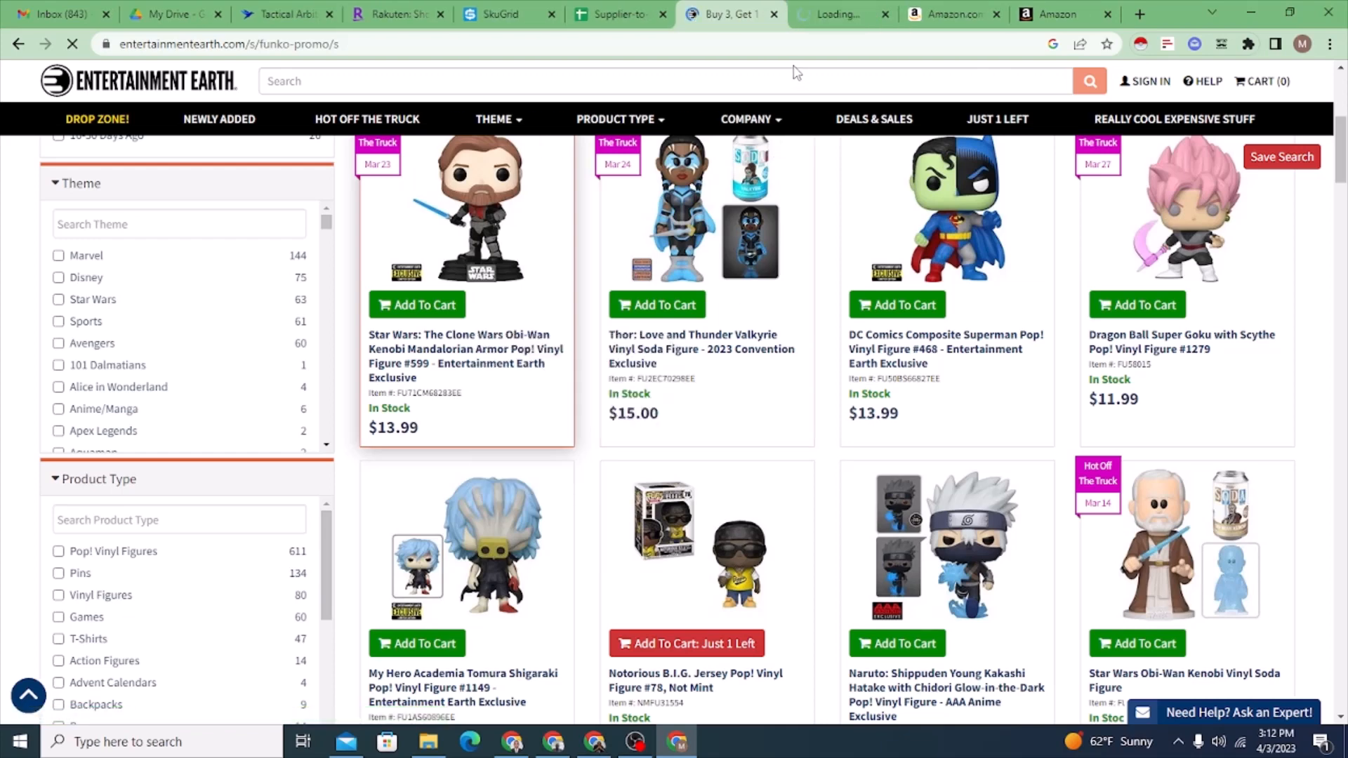
pyautogui.click(814, 20)
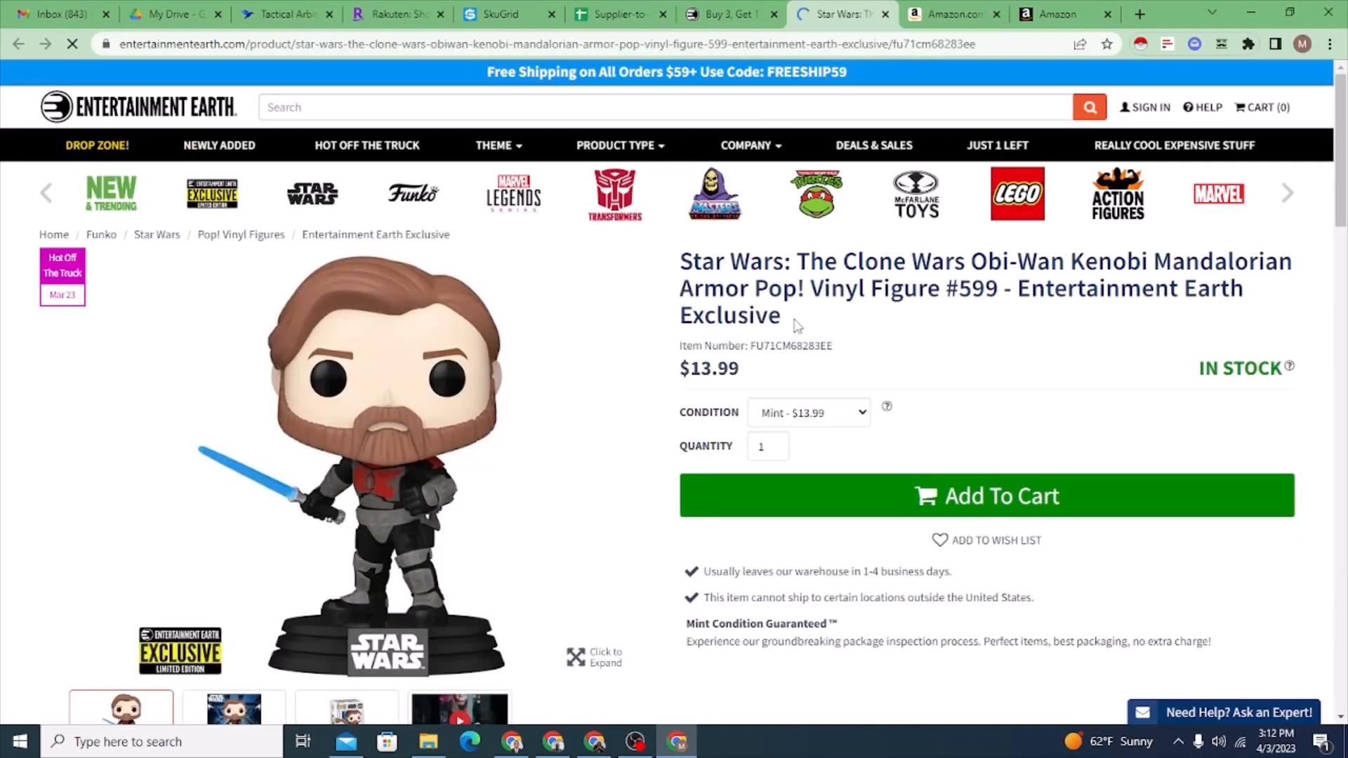
# - Search Google for the Obi-Wan Kenobi figure's full product title and open the matching Amazon listing
pyautogui.moveTo(780, 316); pyautogui.dragTo(687, 266)
pyautogui.rightClick(704, 269)
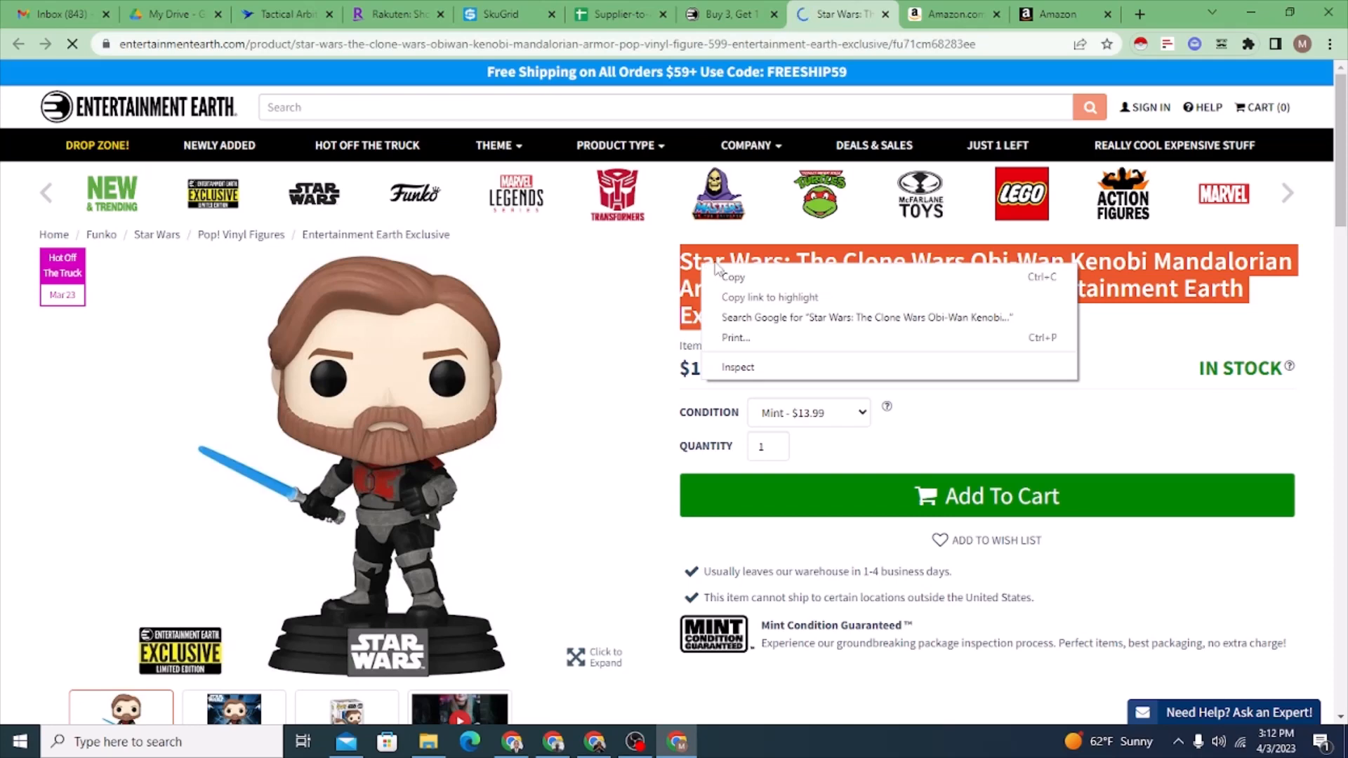
pyautogui.click(762, 320)
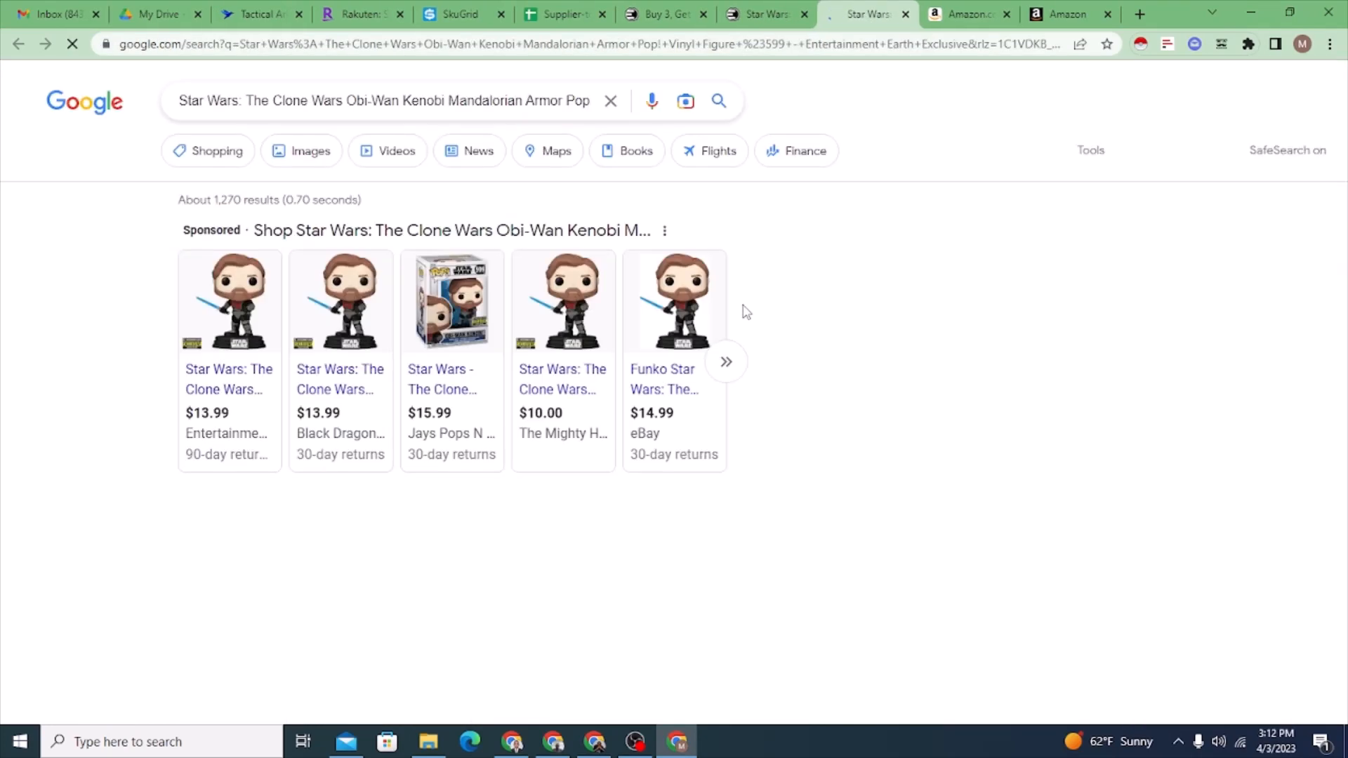
pyautogui.scroll(-5, 449, 460)
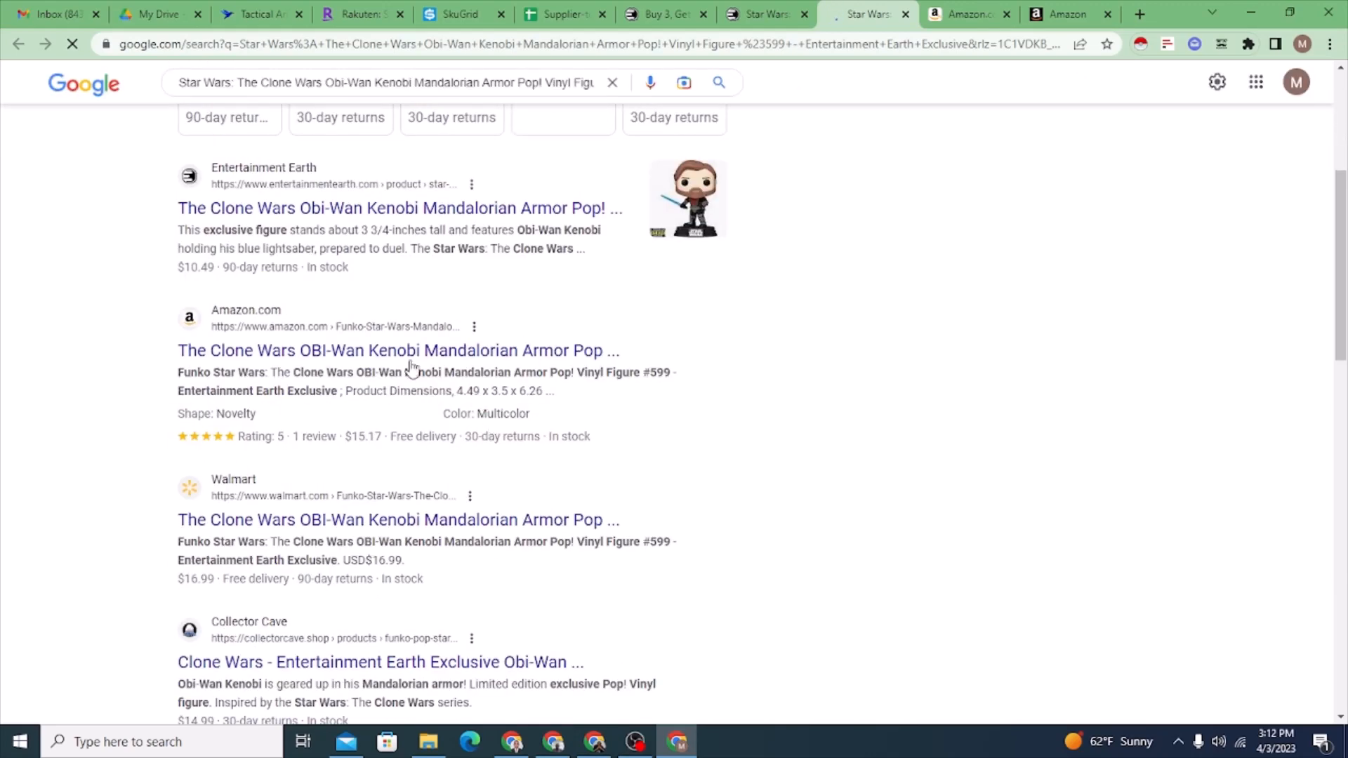
pyautogui.click(411, 351)
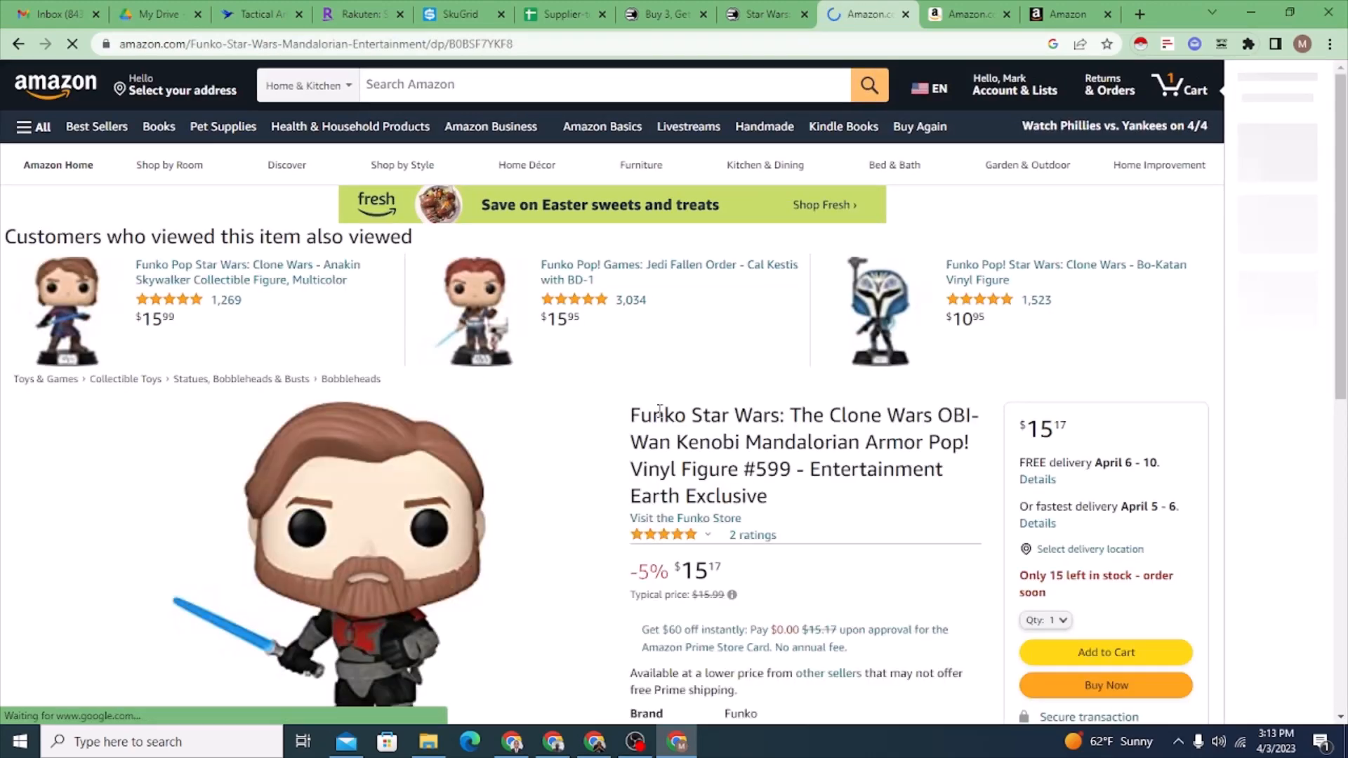
# - Compare the figure's title and price on the Amazon listing with those on the Entertainment Earth product page
pyautogui.scroll(-3, 644, 412)
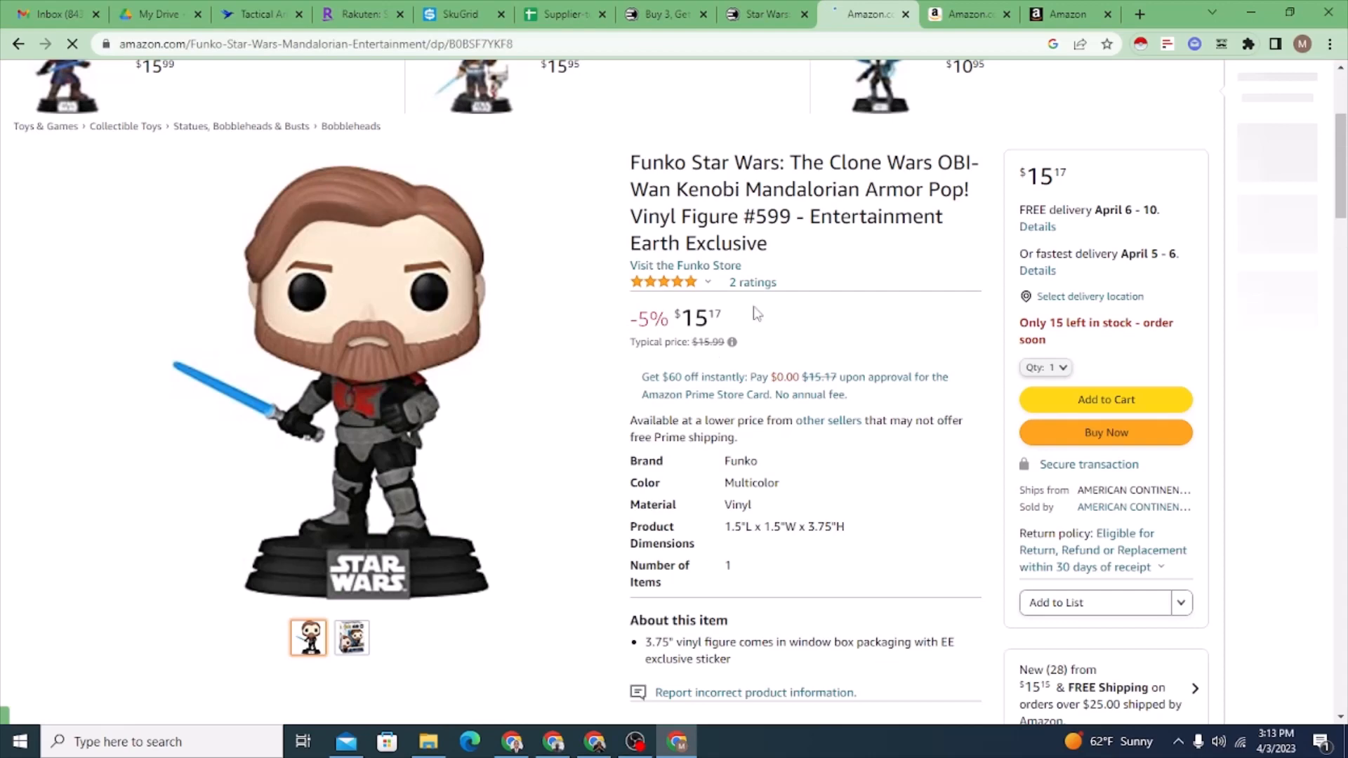
pyautogui.click(758, 21)
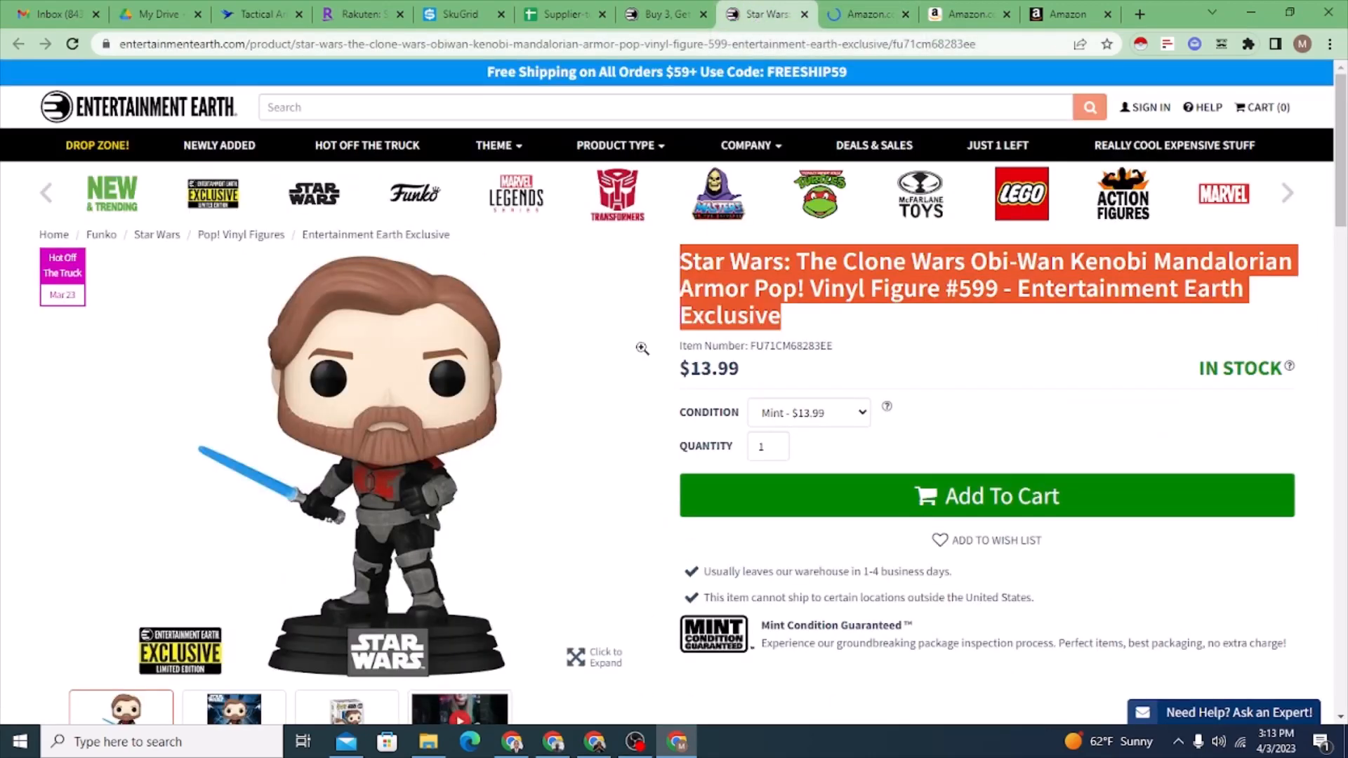
pyautogui.click(863, 14)
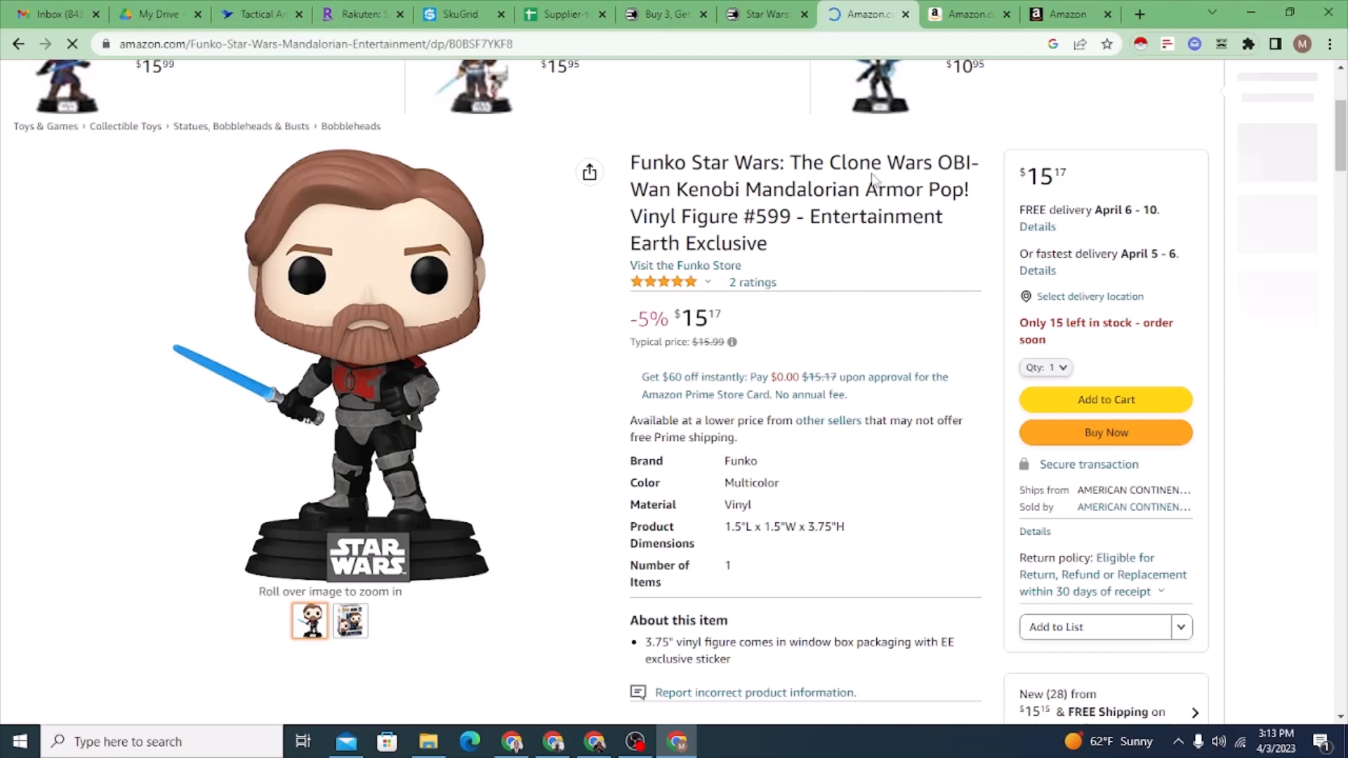
pyautogui.click(769, 15)
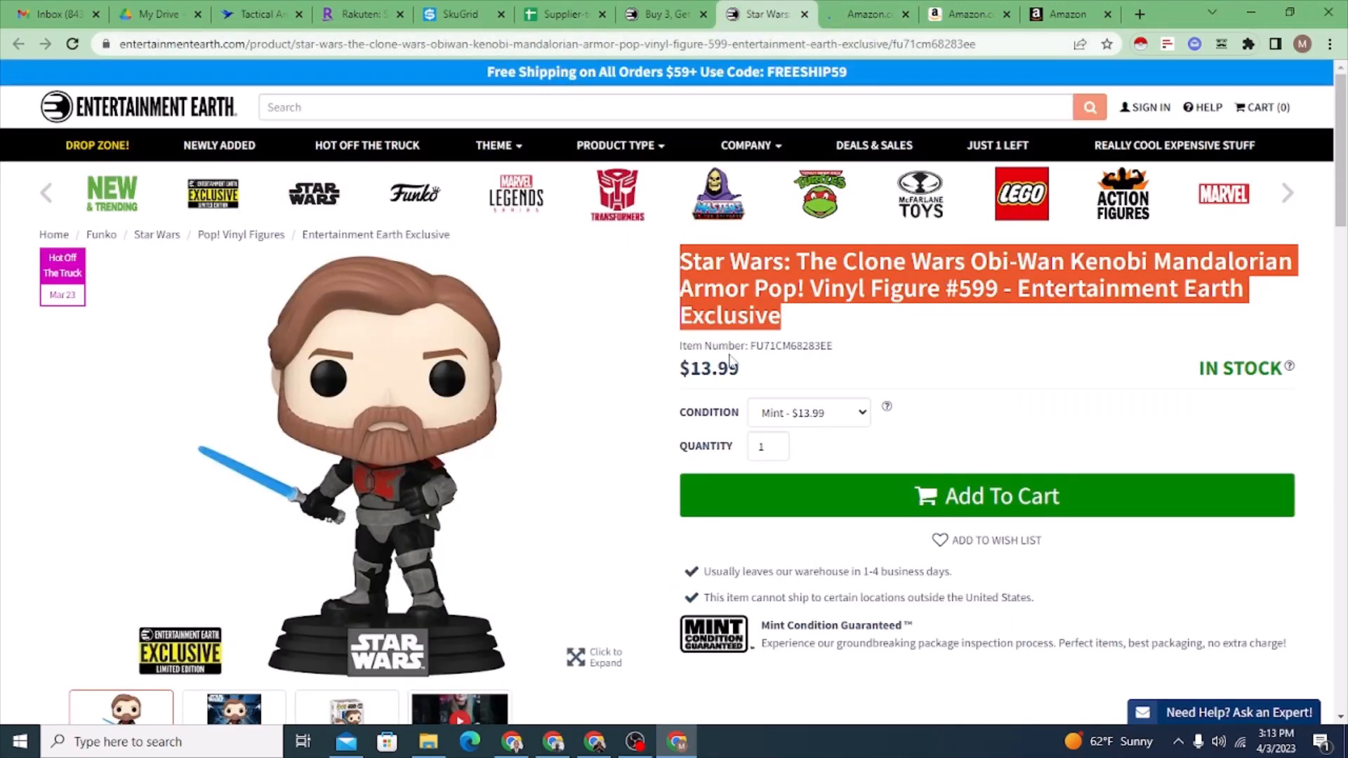
pyautogui.click(852, 14)
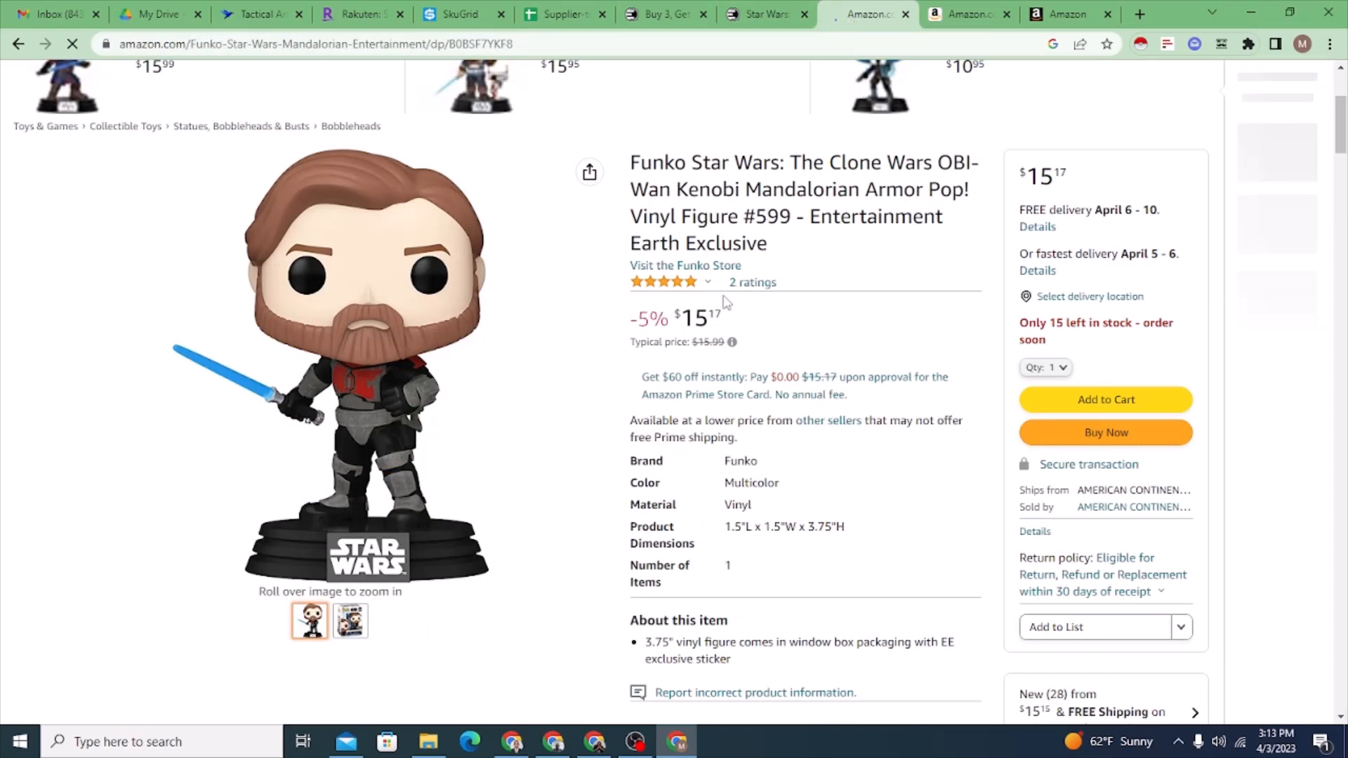
# - Close the figure's Entertainment Earth and Amazon pages and return to the Buy 3, Get 1 Free Funko product list
pyautogui.click(797, 21)
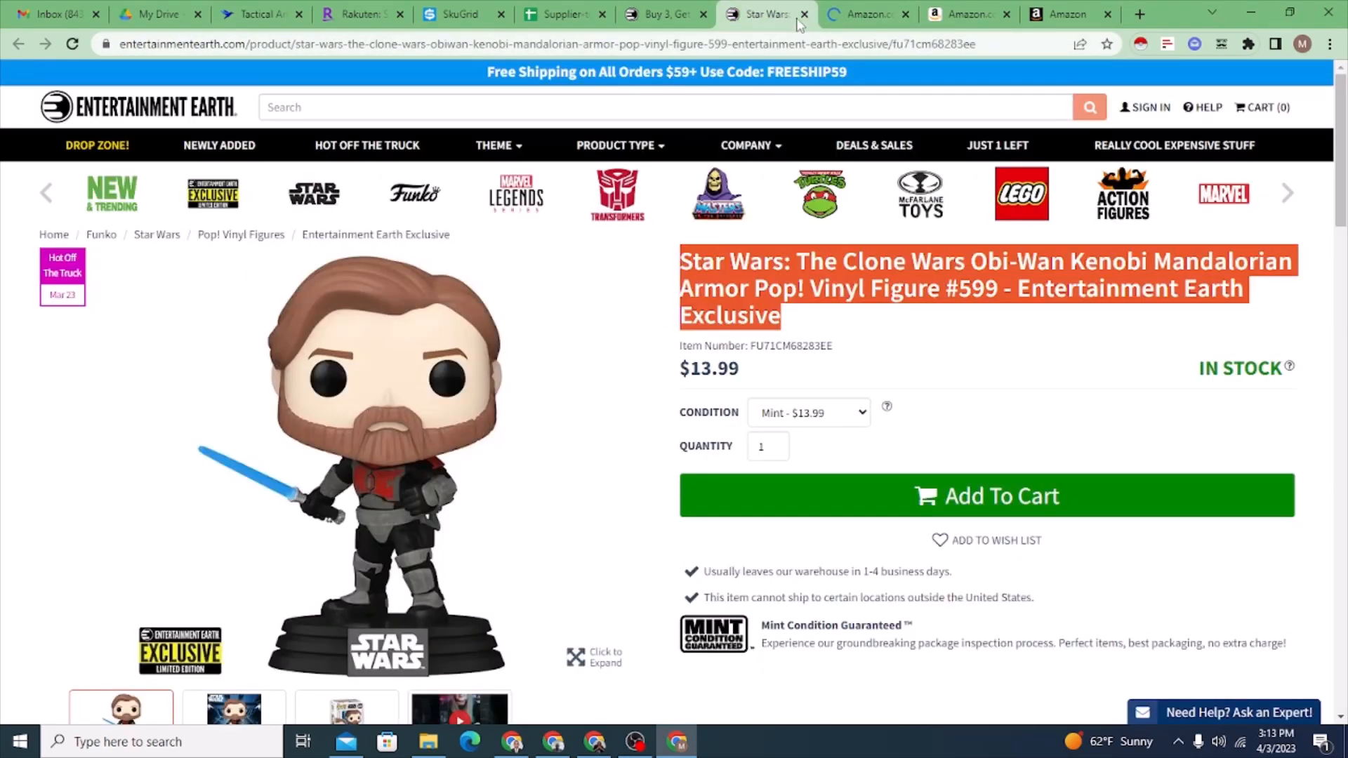
pyautogui.click(805, 15)
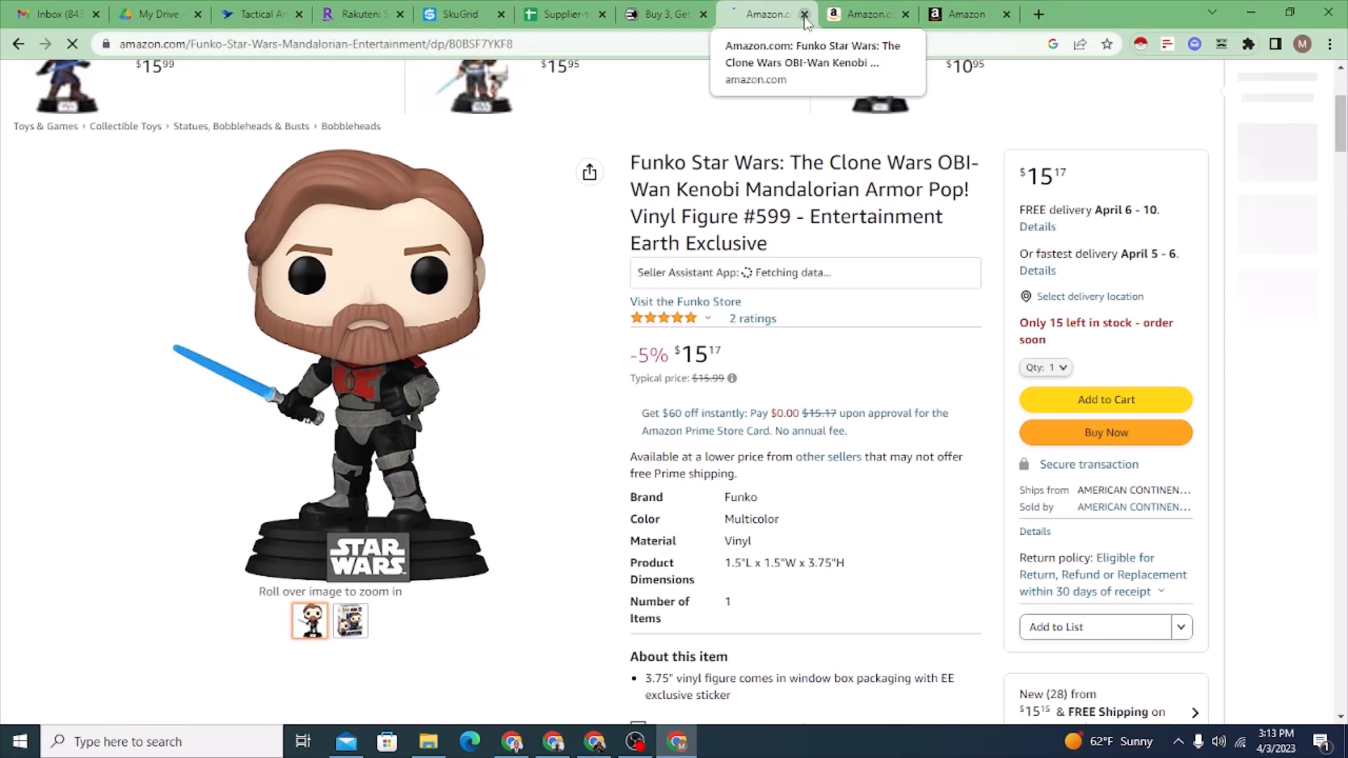
pyautogui.click(805, 14)
pyautogui.click(686, 14)
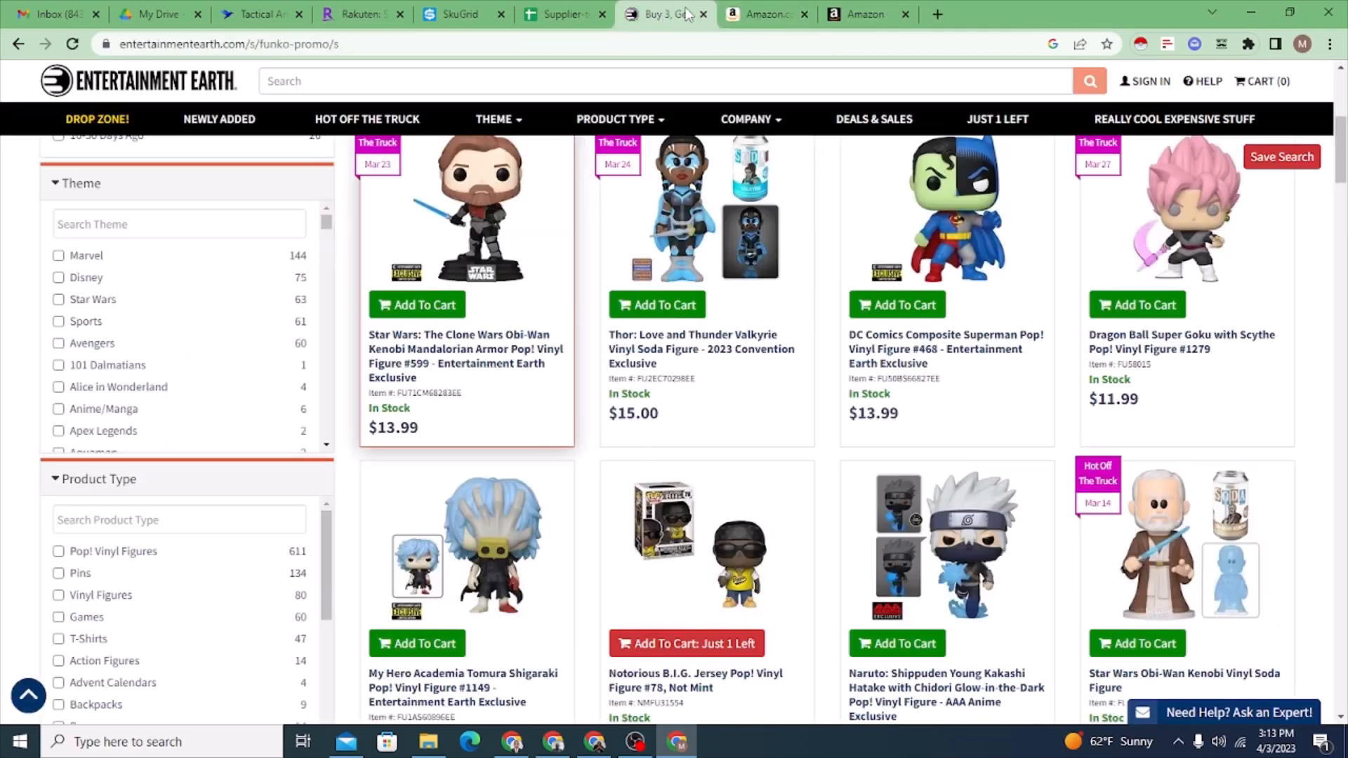
pyautogui.scroll(3, 874, 473)
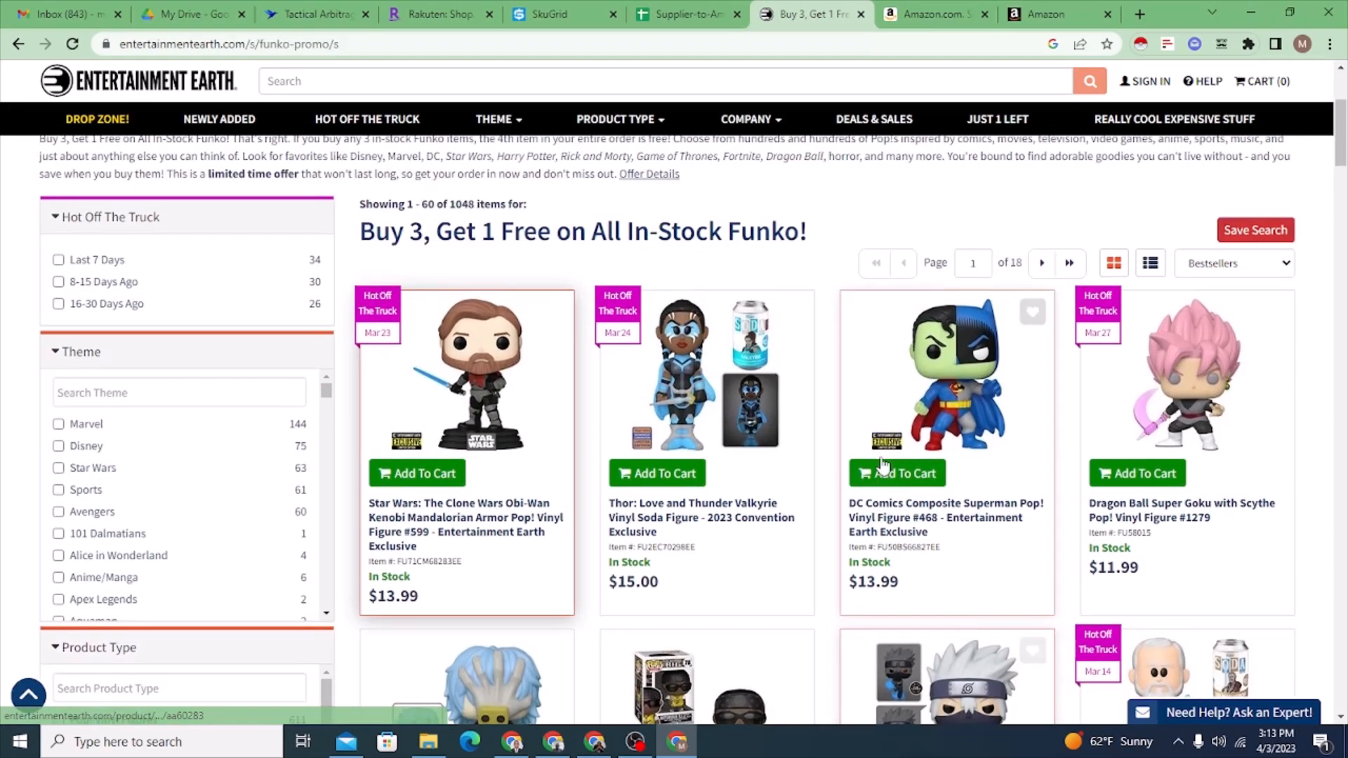
pyautogui.scroll(5, 727, 435)
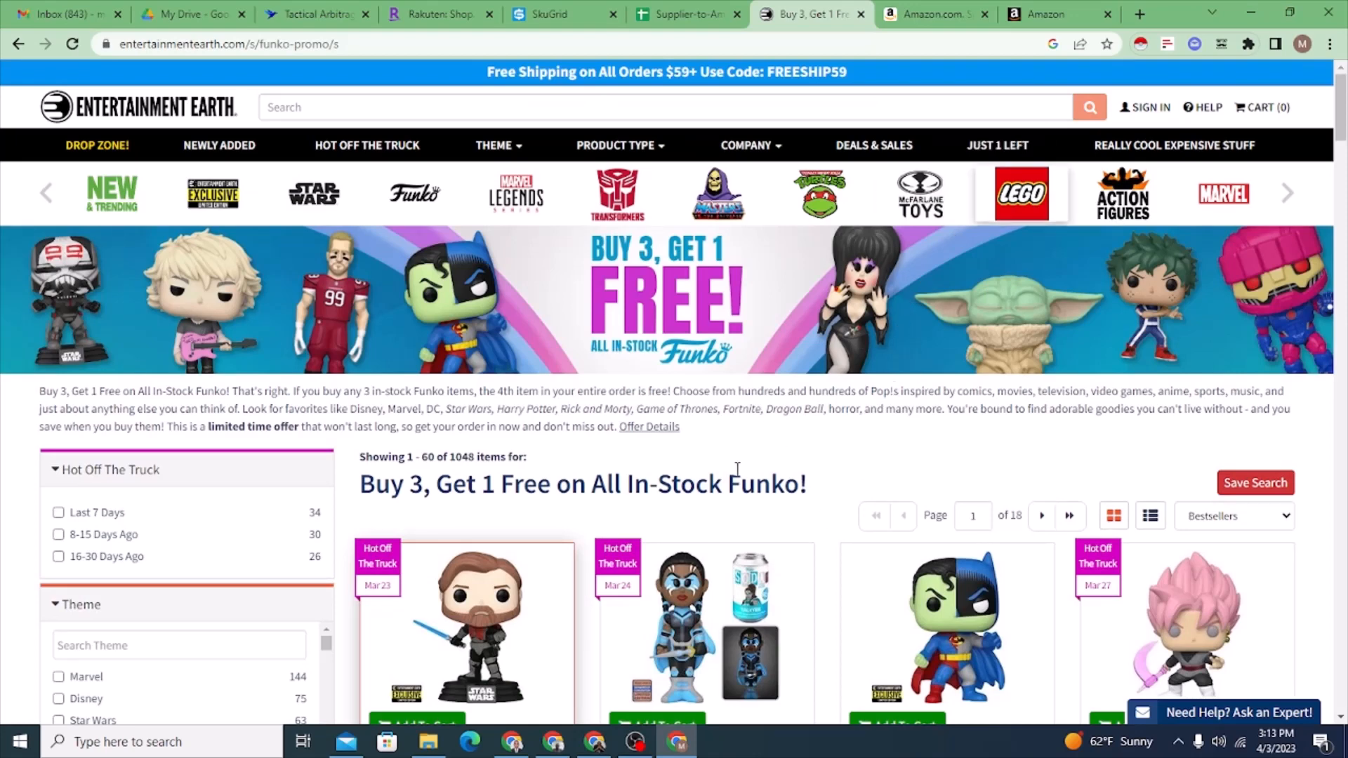
pyautogui.scroll(-3, 641, 601)
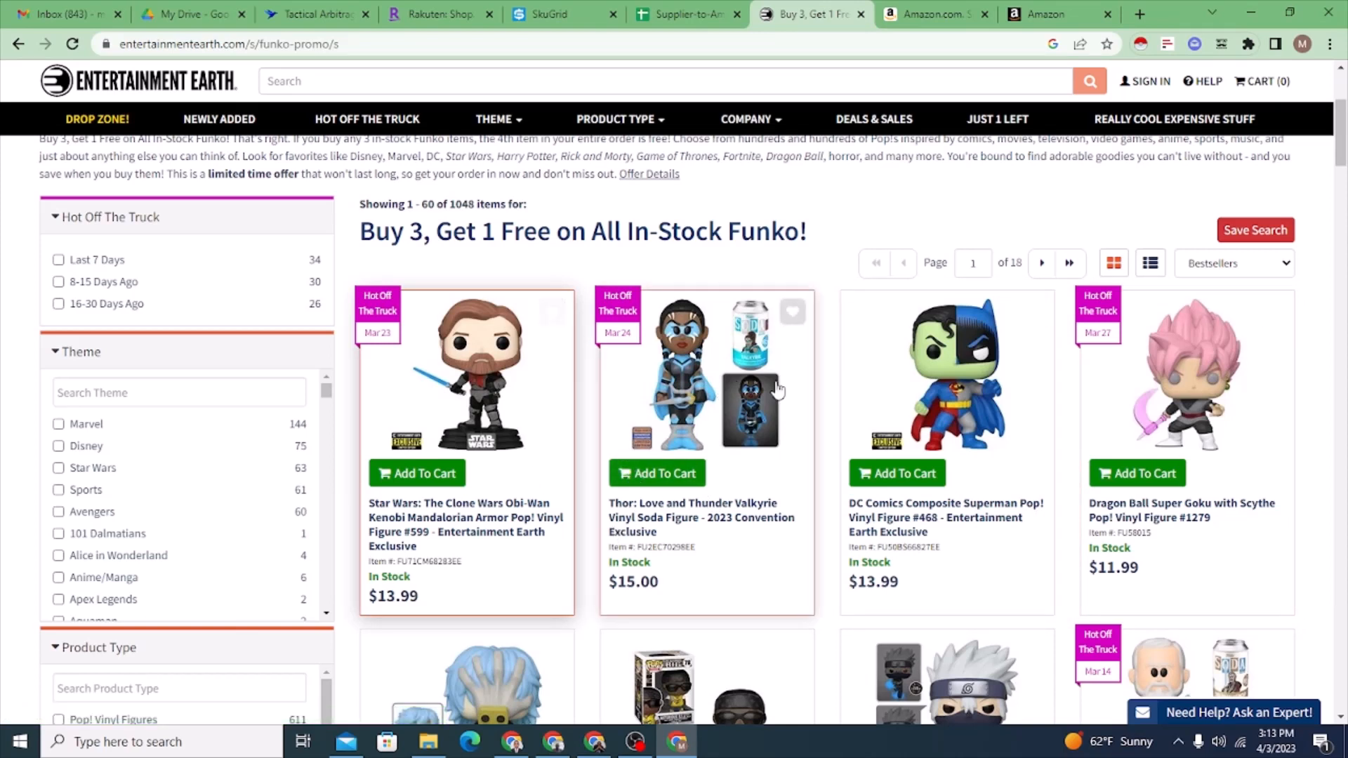
# - Scrape the Funko promotion's product list with Instant Data Scraper and download the data as a CSV file
pyautogui.click(1139, 45)
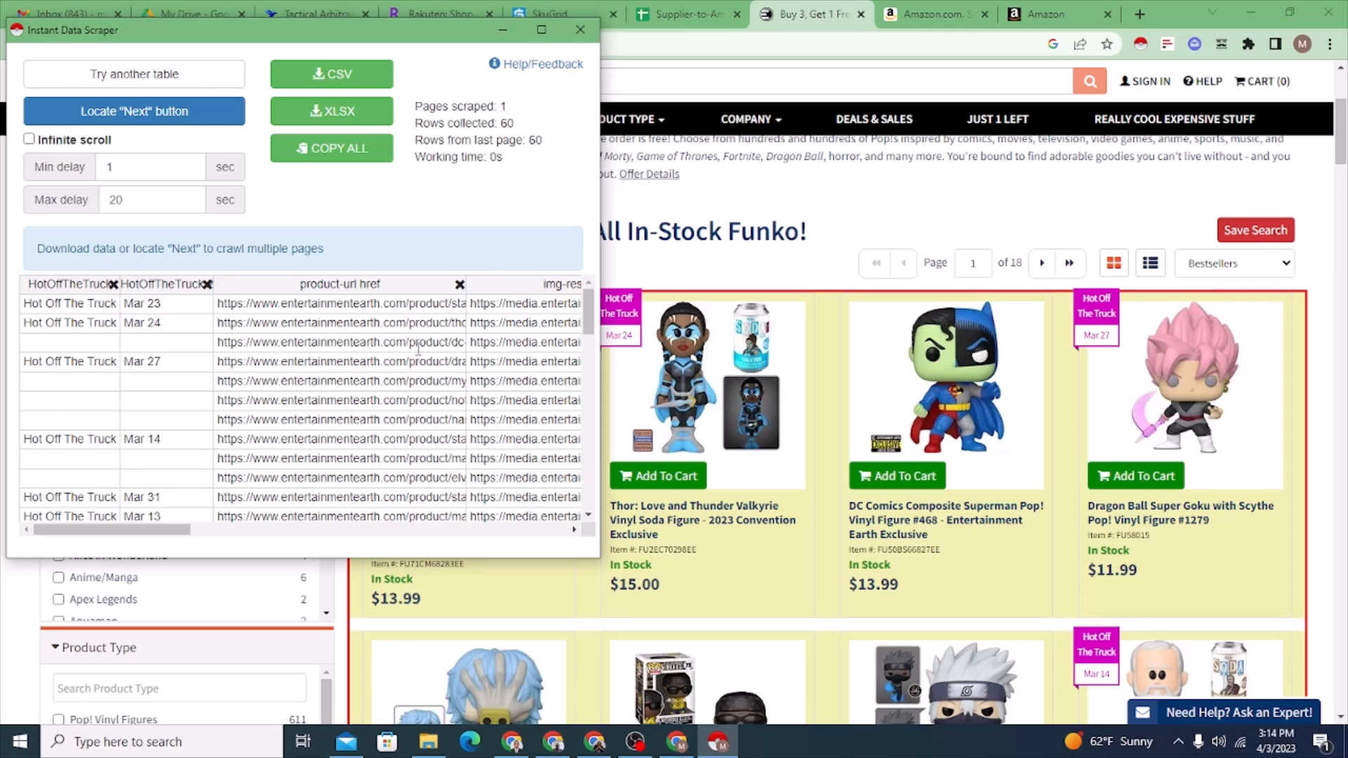
pyautogui.moveTo(155, 530); pyautogui.dragTo(68, 541)
pyautogui.click(332, 79)
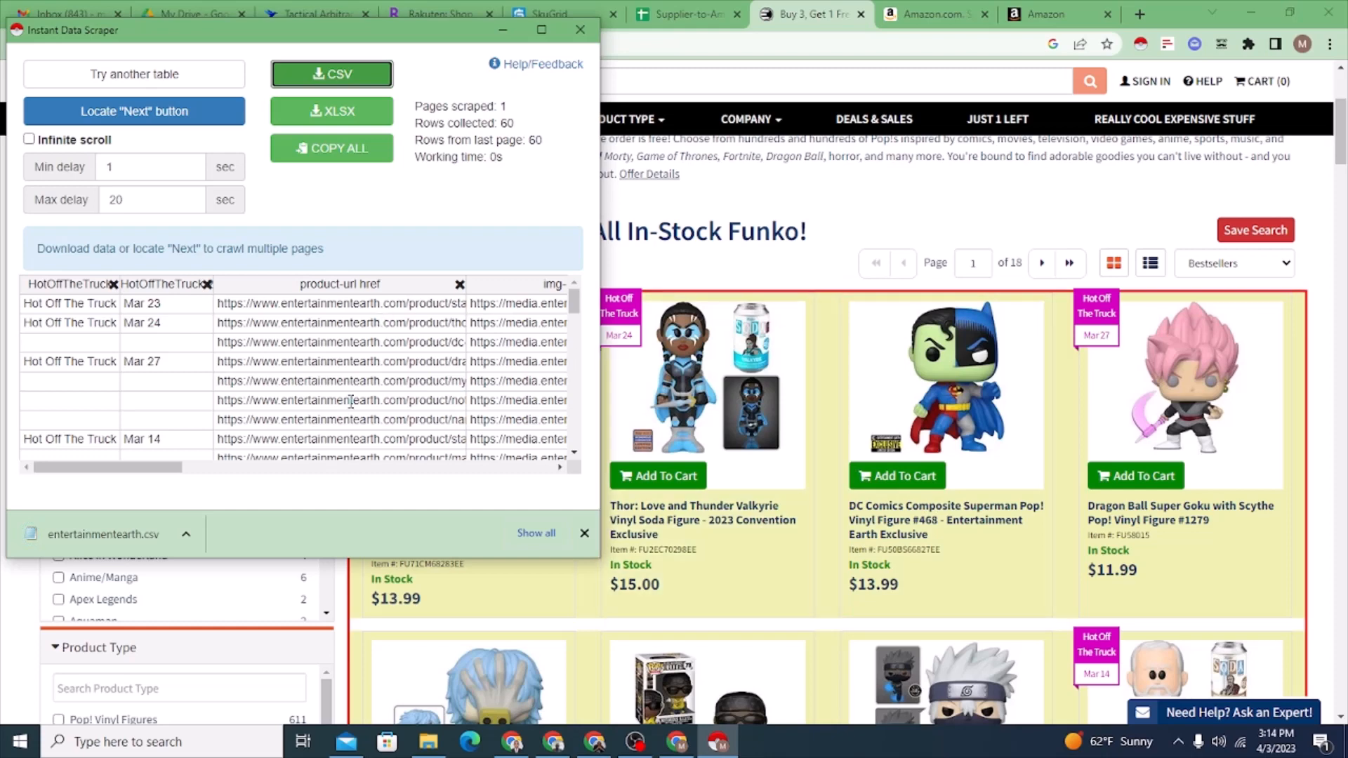
# - Minimize the scraper results and open the IDS CSV sheet of the Supplier-to-Amazon Matcher and Profit Calculator spreadsheet
pyautogui.scroll(-2, 940, 472)
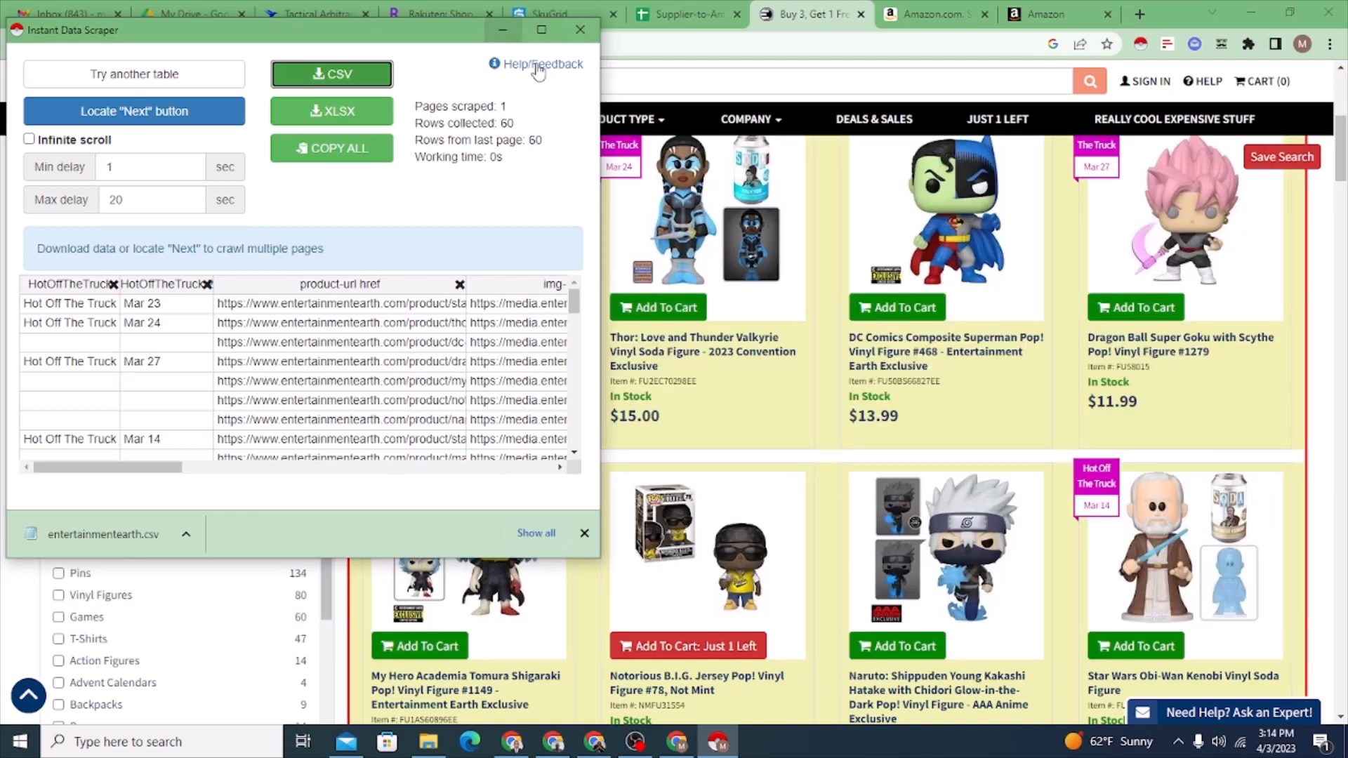
pyautogui.click(502, 30)
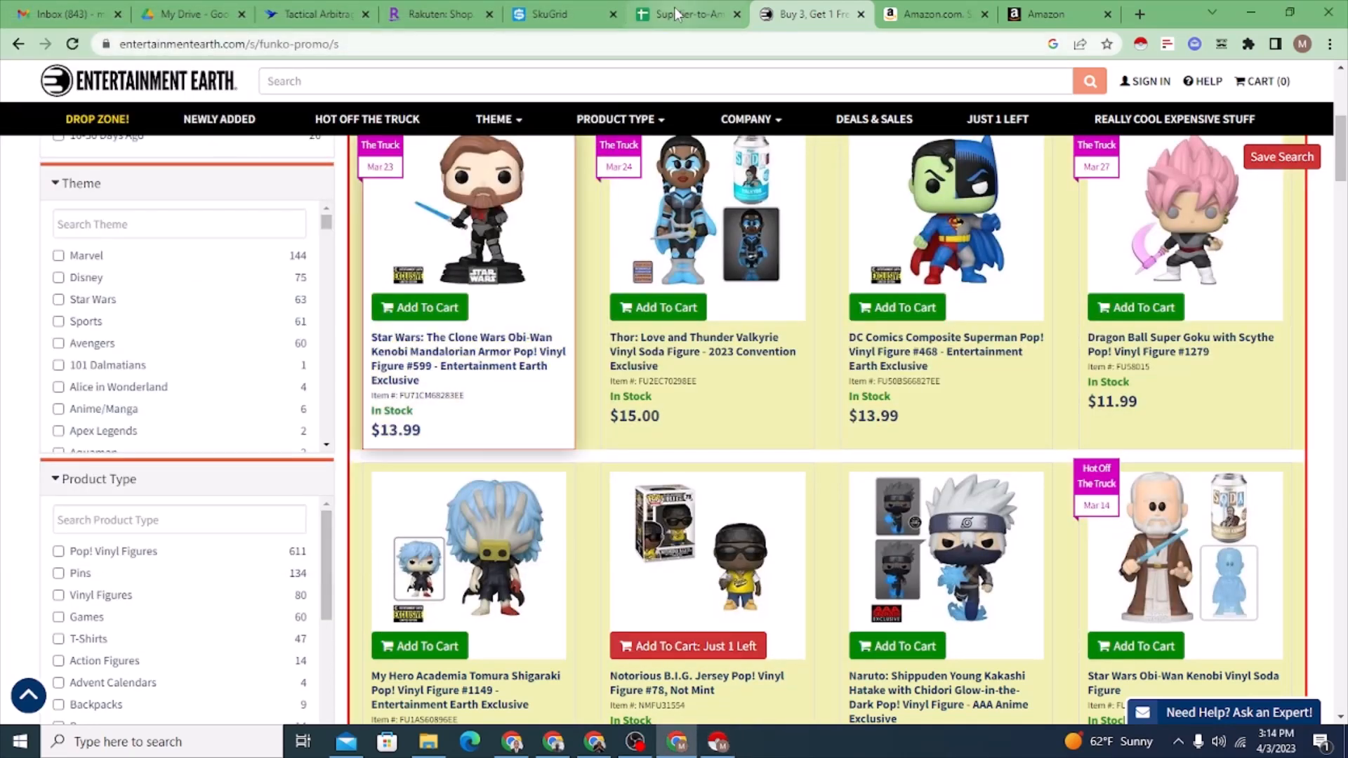
pyautogui.click(674, 7)
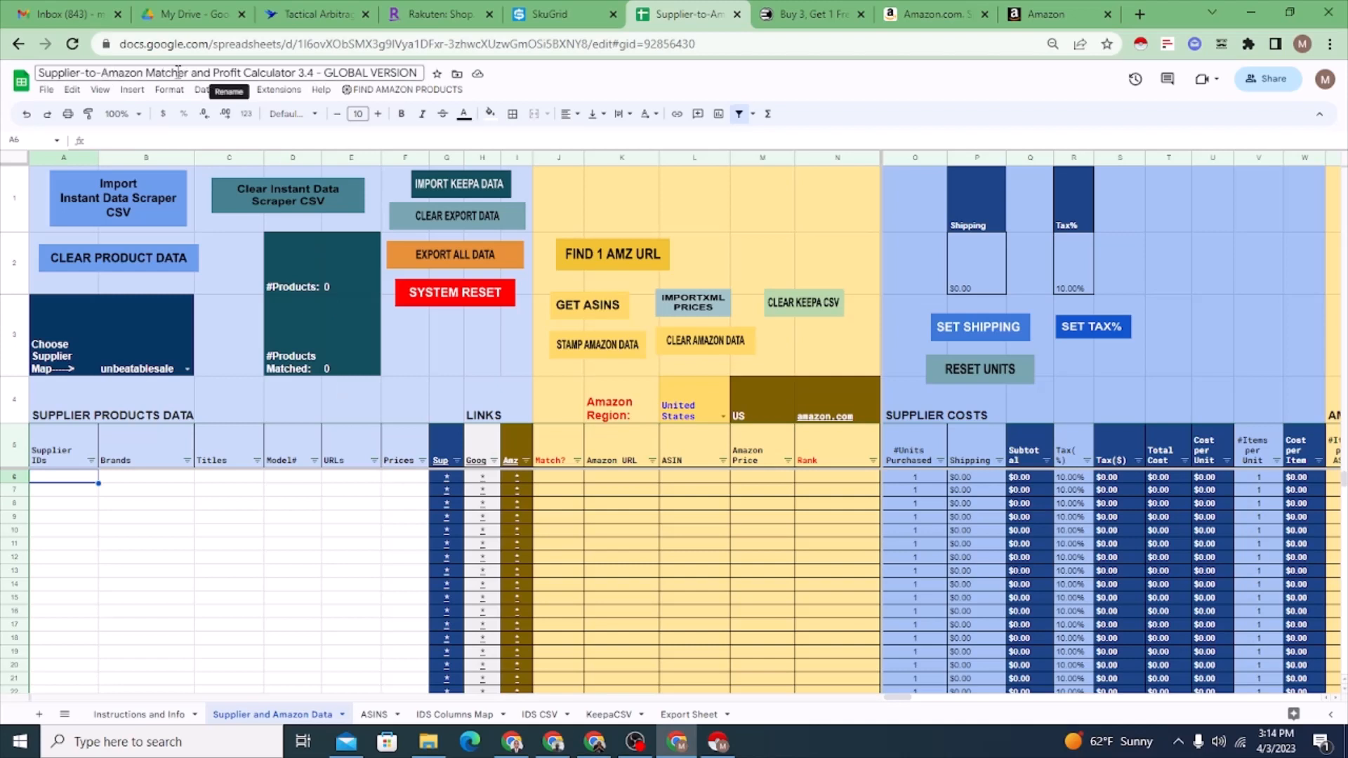
pyautogui.click(539, 714)
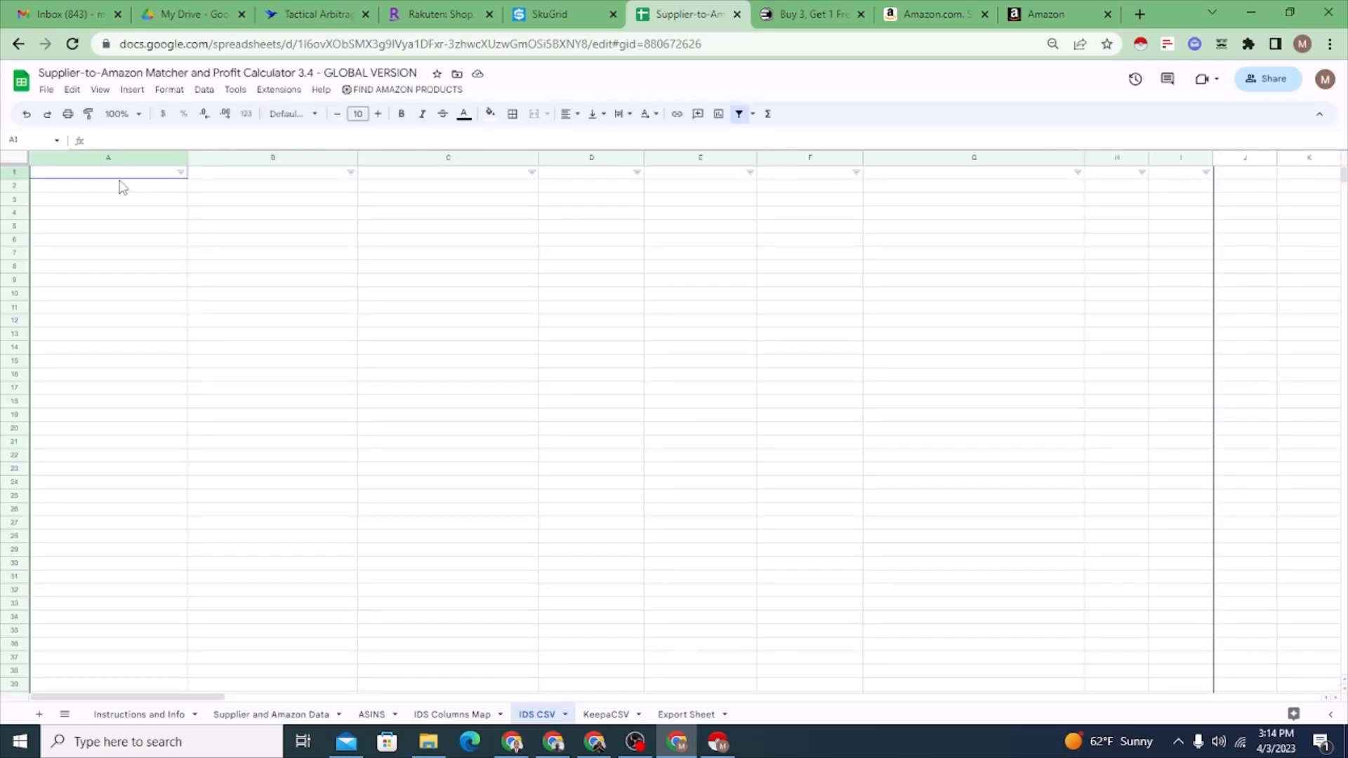
# - Import entertainmentearth.csv from the Downloads folder into the IDS CSV sheet, replacing the current sheet
pyautogui.click(46, 91)
pyautogui.moveTo(49, 110)
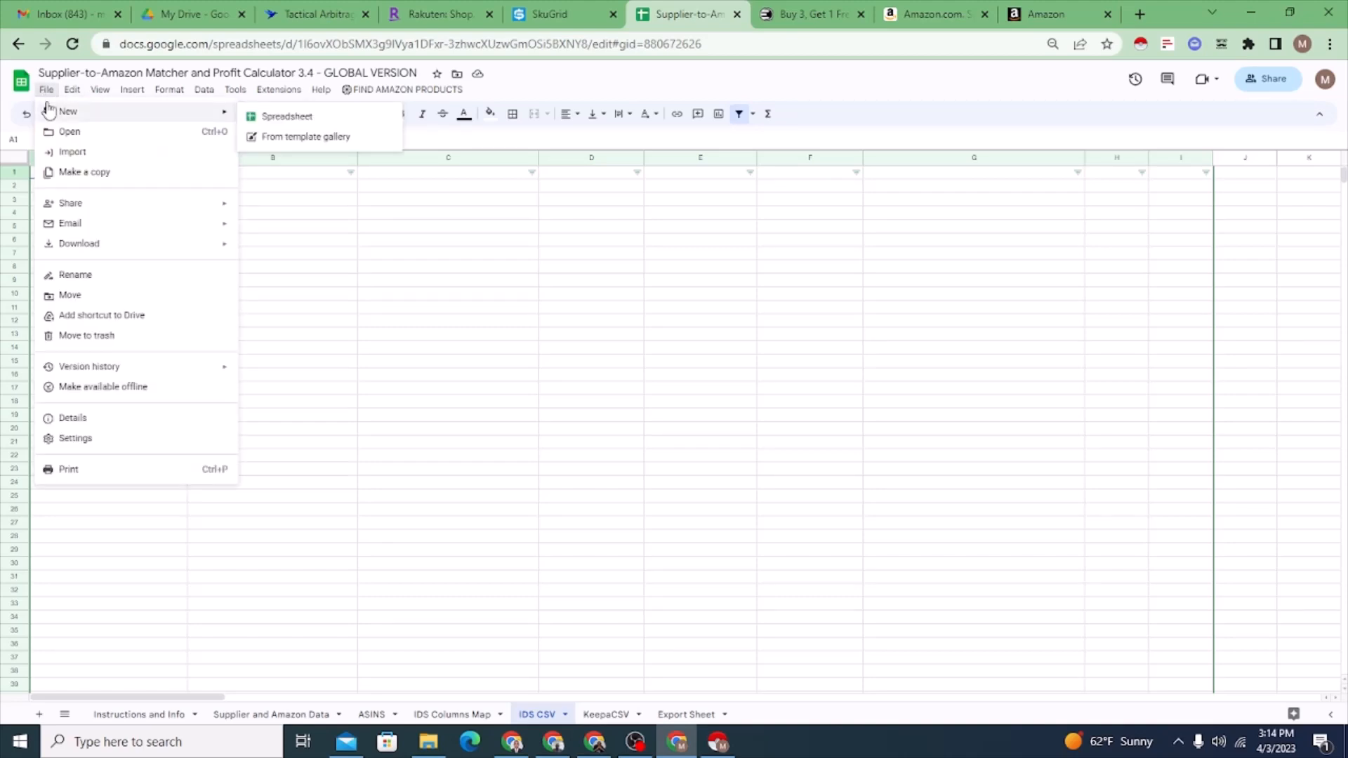
pyautogui.click(71, 153)
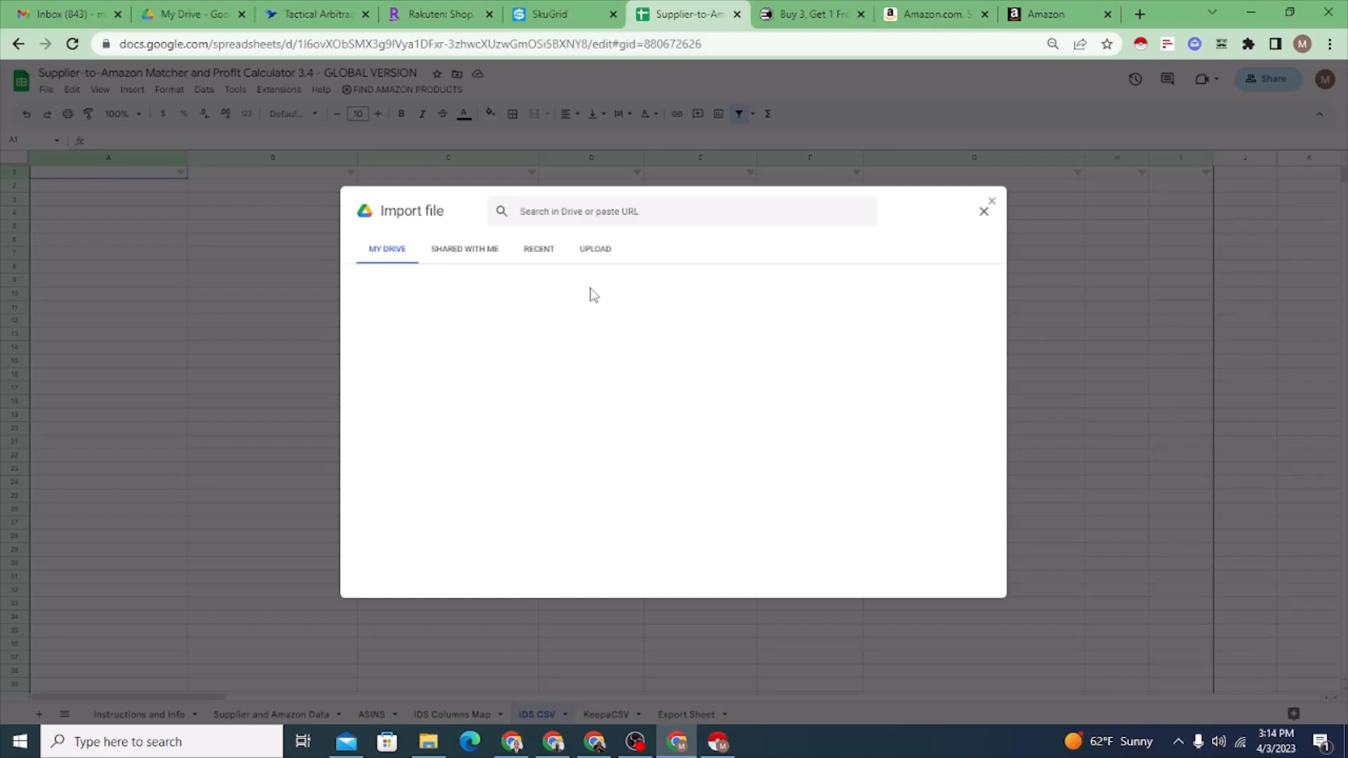
pyautogui.click(595, 249)
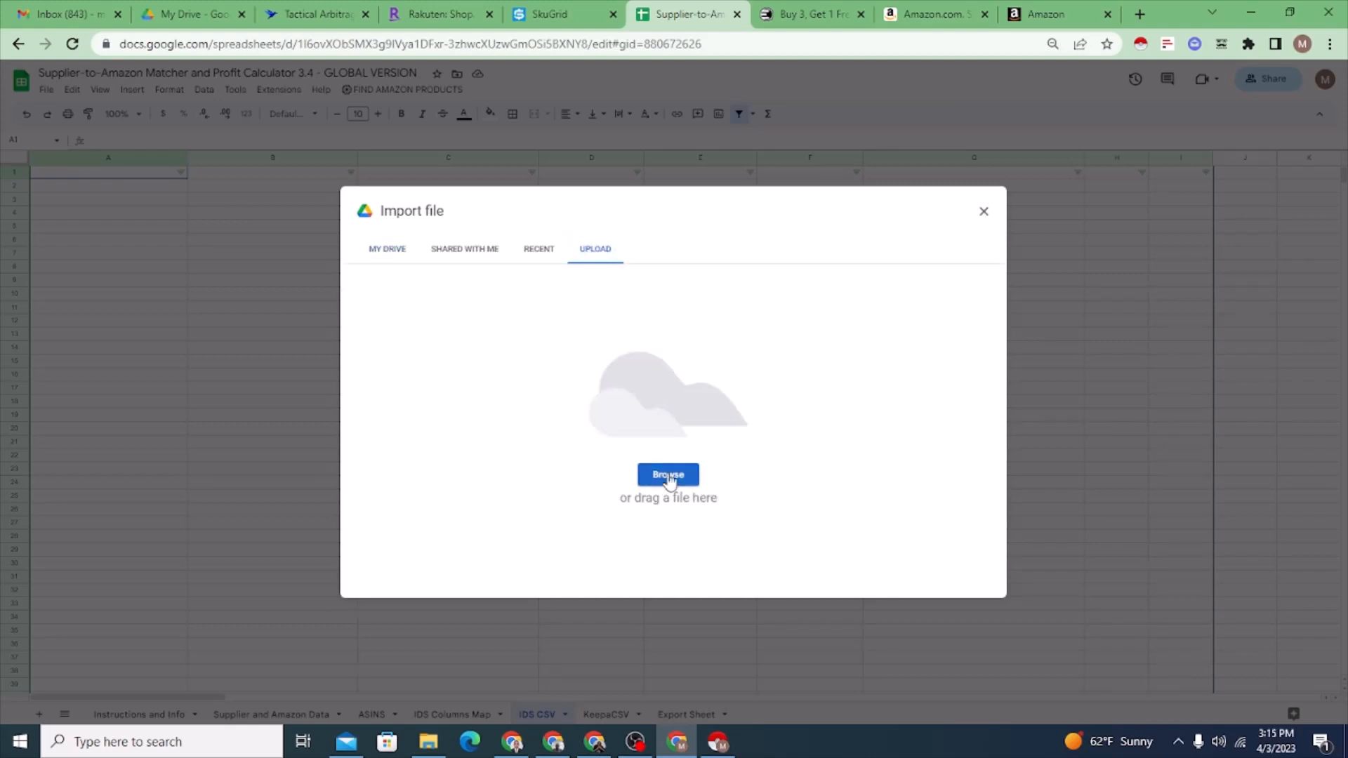
pyautogui.click(669, 477)
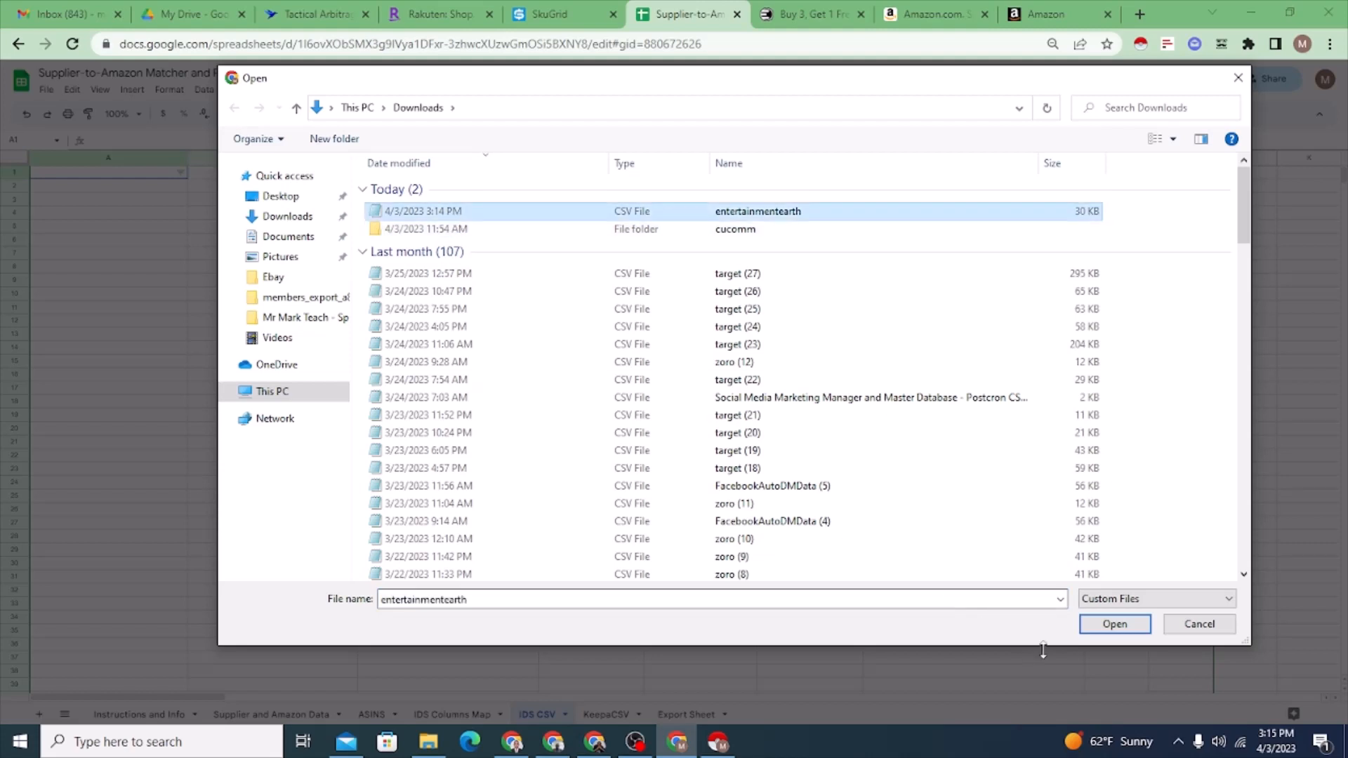
pyautogui.click(1115, 624)
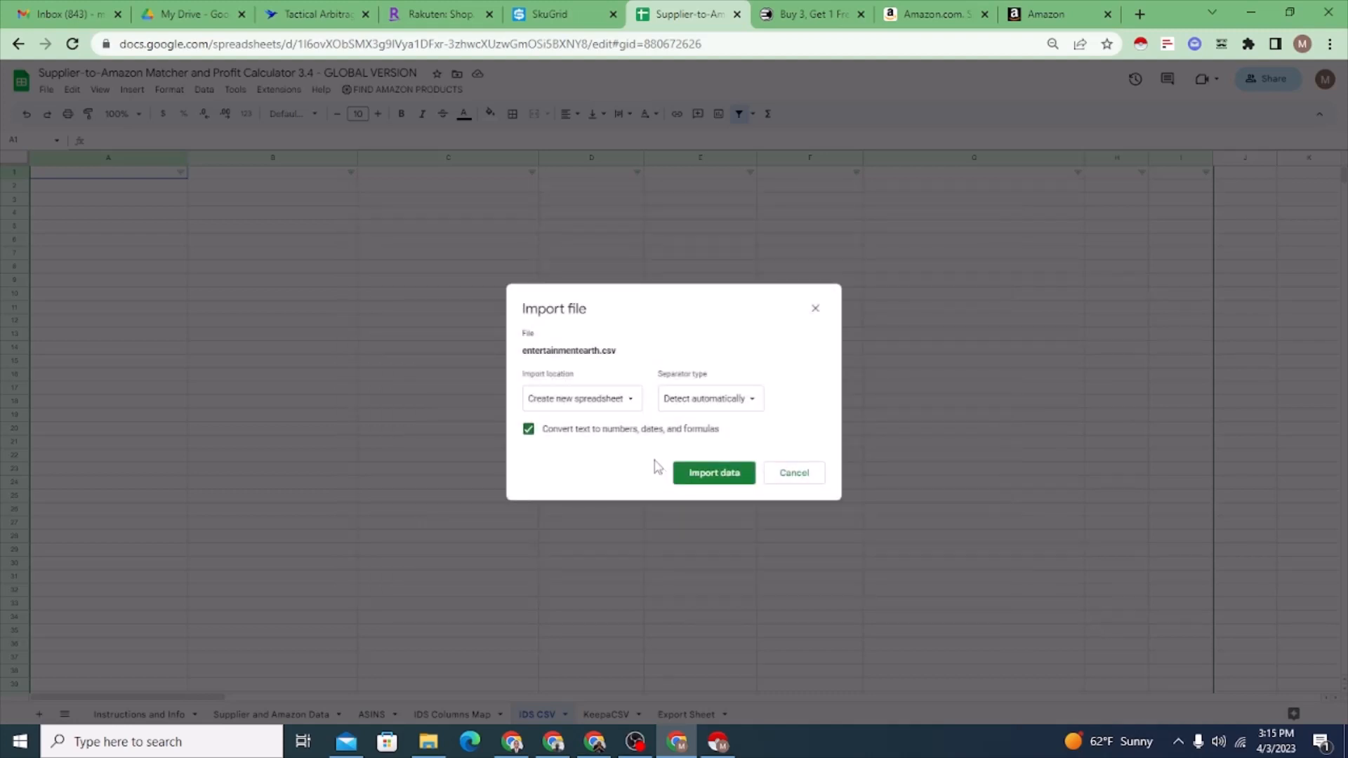
pyautogui.click(619, 398)
pyautogui.click(607, 456)
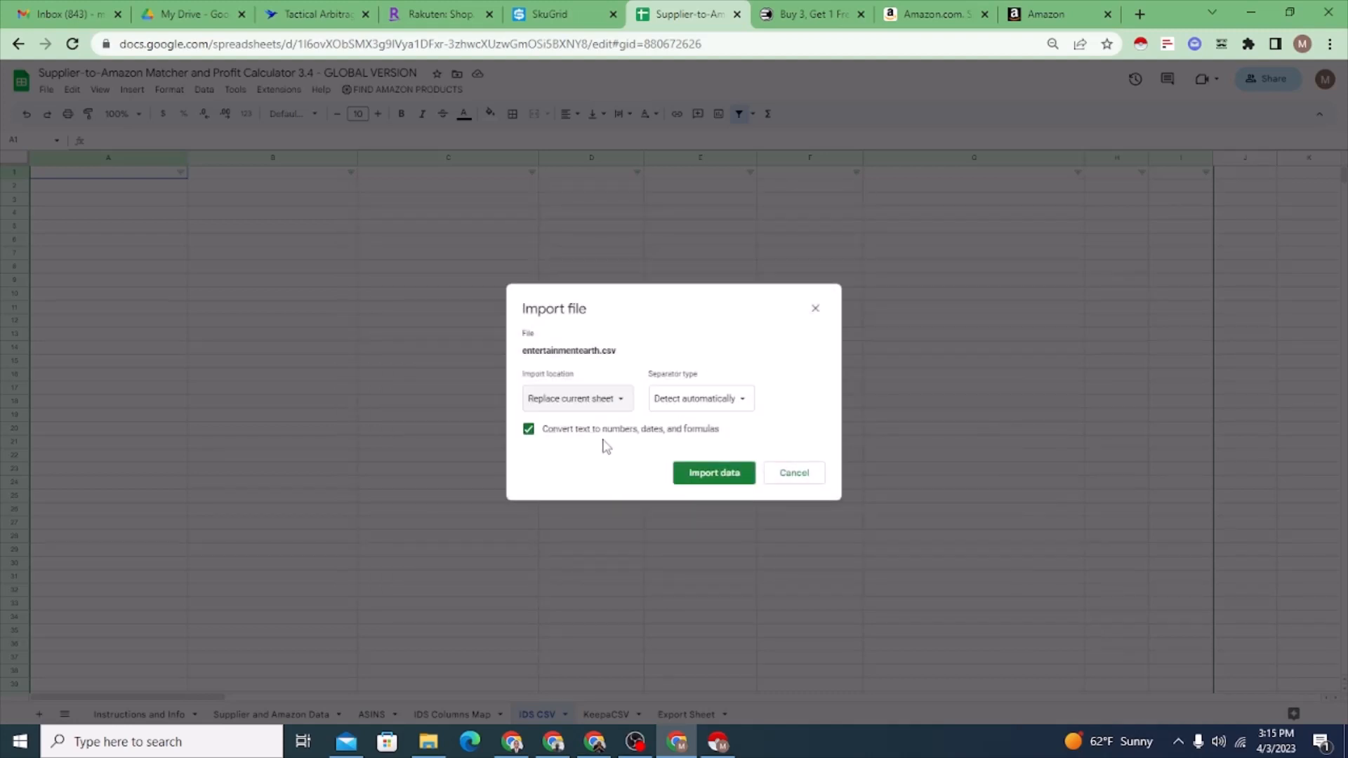
pyautogui.click(714, 474)
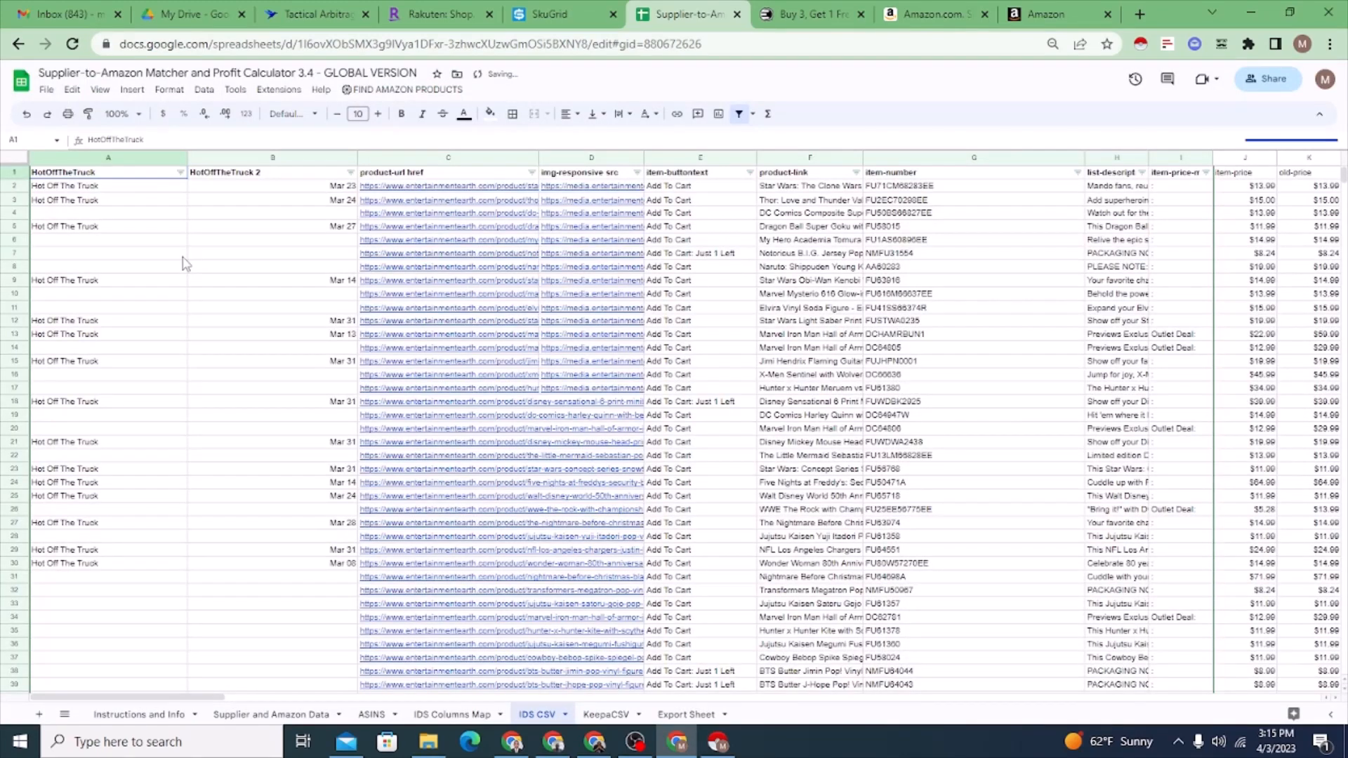
# - Narrow the two HotOffTheTruck columns and review the product titles and URLs in the imported data
pyautogui.moveTo(355, 157); pyautogui.dragTo(128, 159)
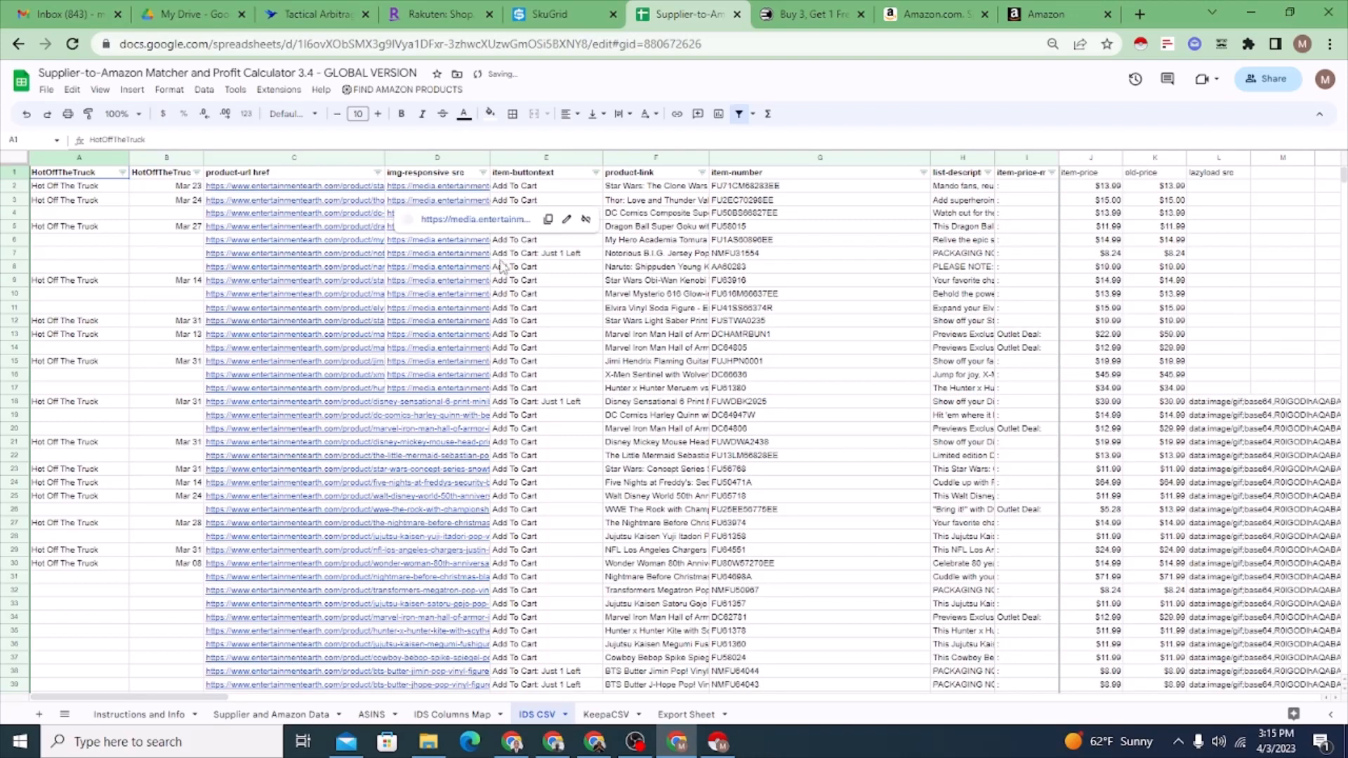
pyautogui.moveTo(630, 188); pyautogui.dragTo(630, 268)
pyautogui.moveTo(264, 188); pyautogui.dragTo(267, 395)
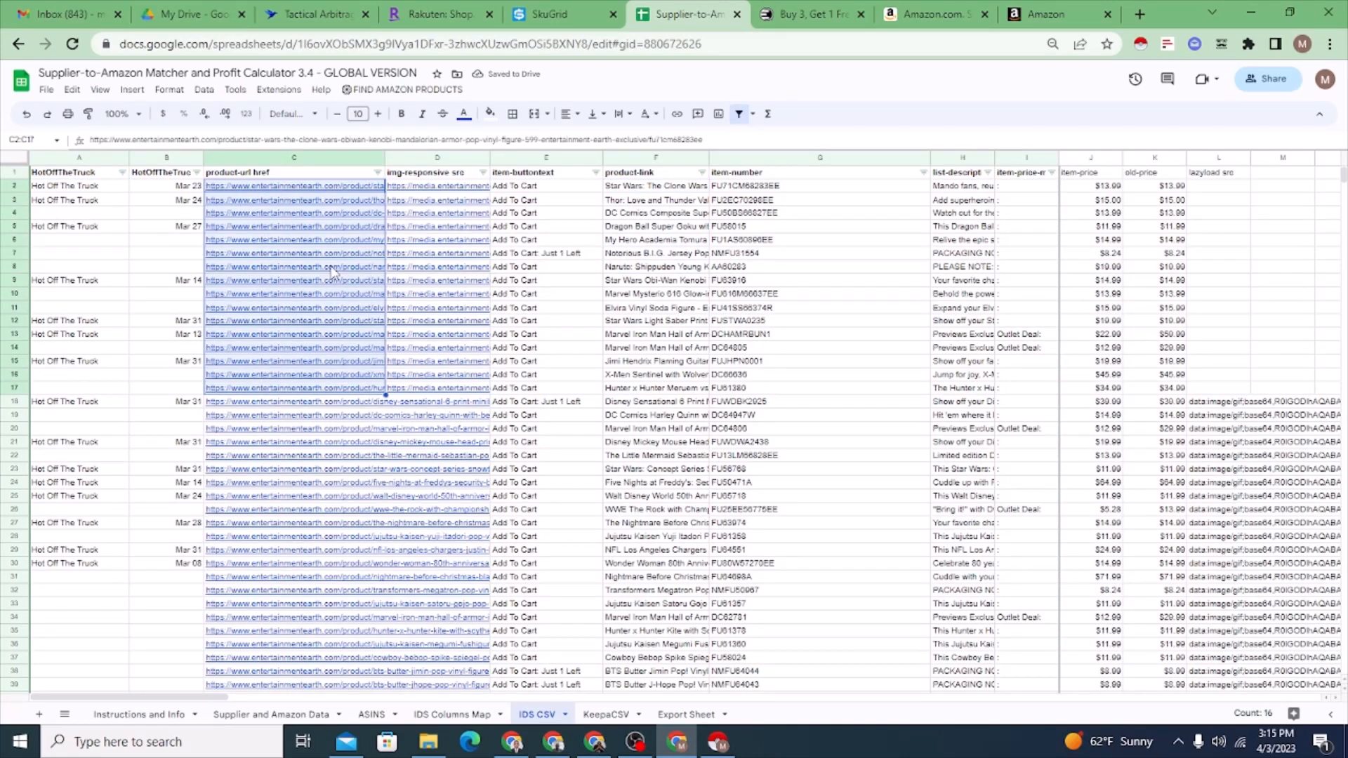
pyautogui.moveTo(630, 186); pyautogui.dragTo(637, 395)
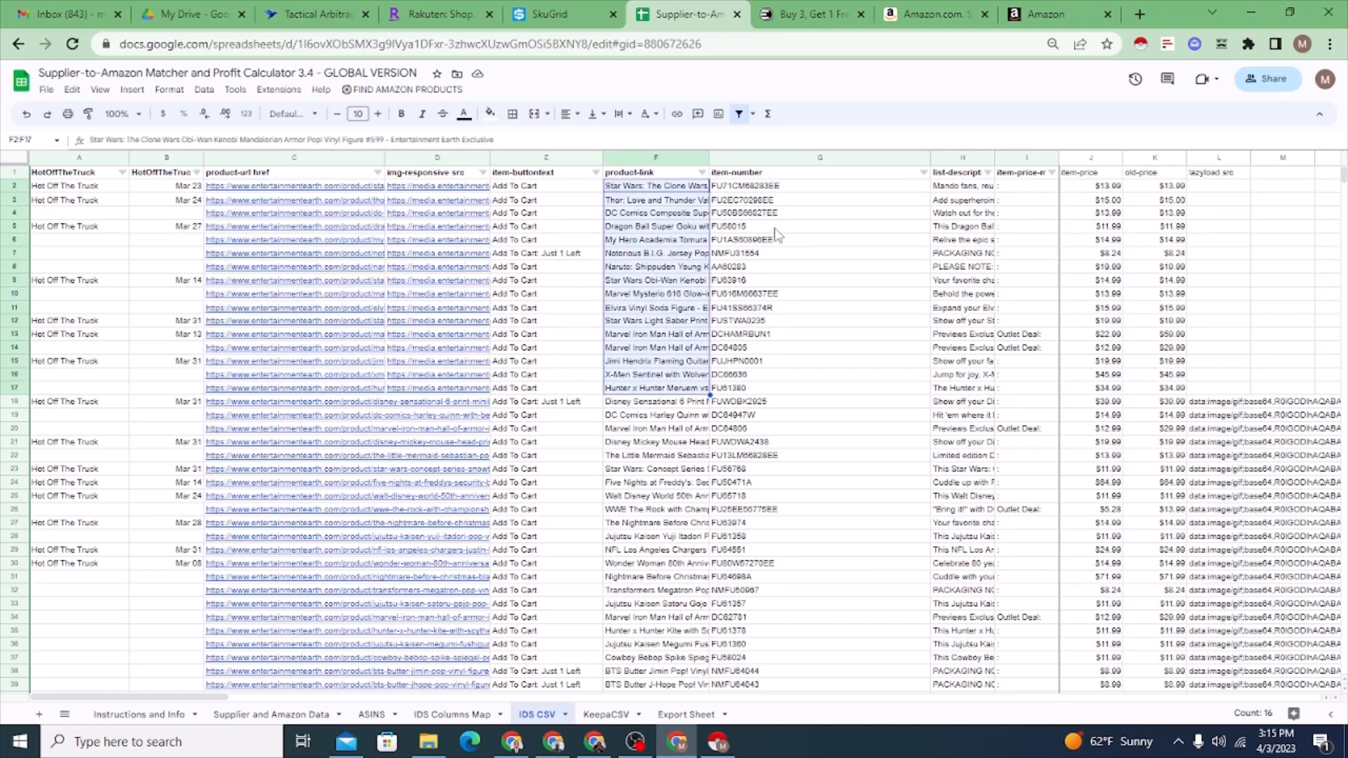
# - Examine the Brands and Titles columns on the Supplier and Amazon Data sheet
pyautogui.click(252, 717)
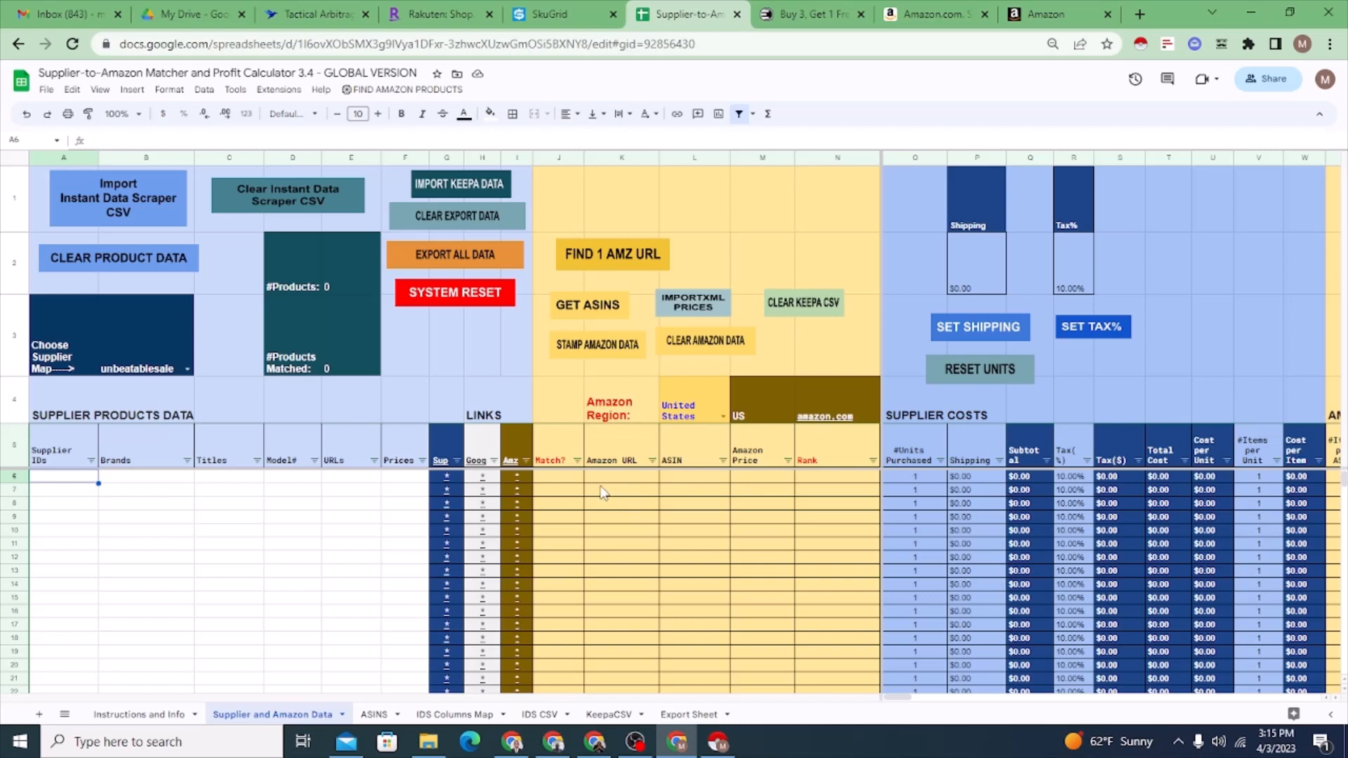
pyautogui.click(151, 480)
pyautogui.click(246, 481)
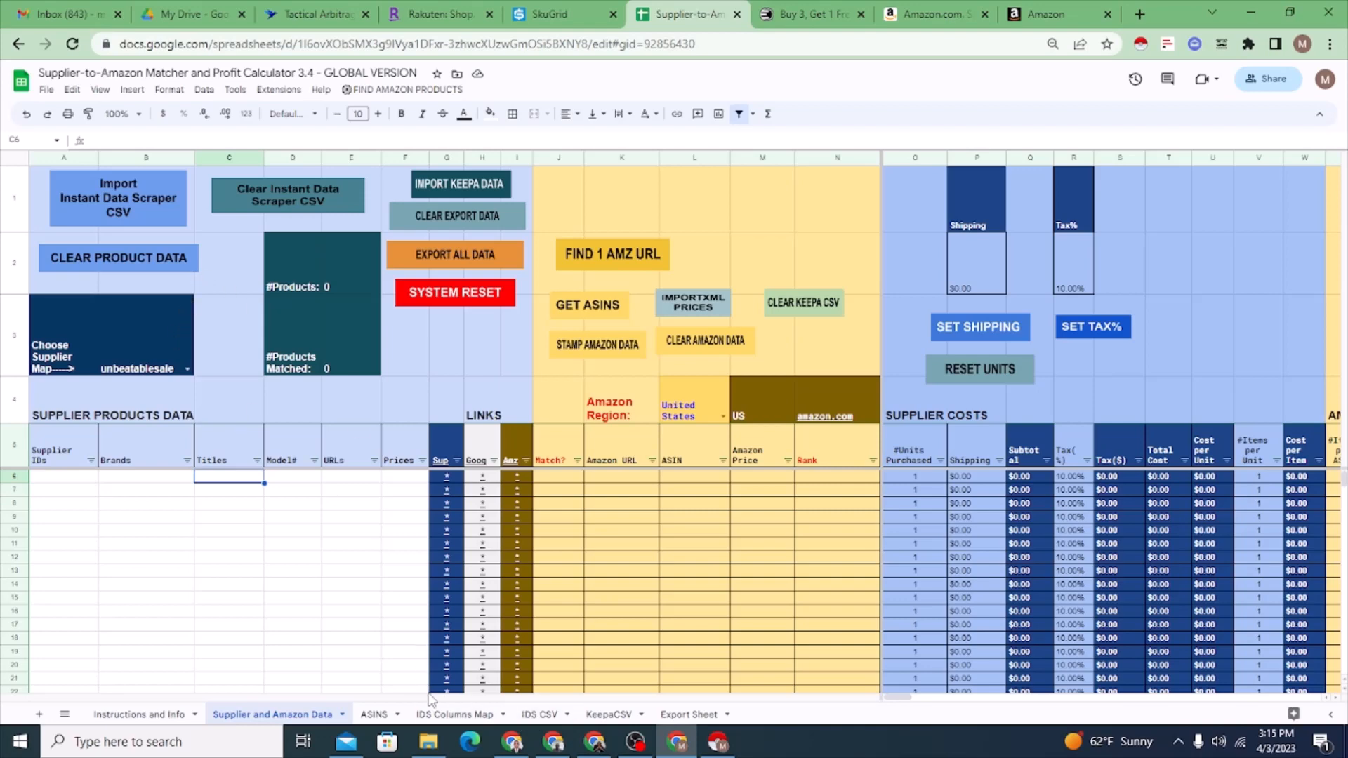
# - Add a supplier map named "entertainment earth" in the first empty row of the IDS Columns Map sheet
pyautogui.click(441, 718)
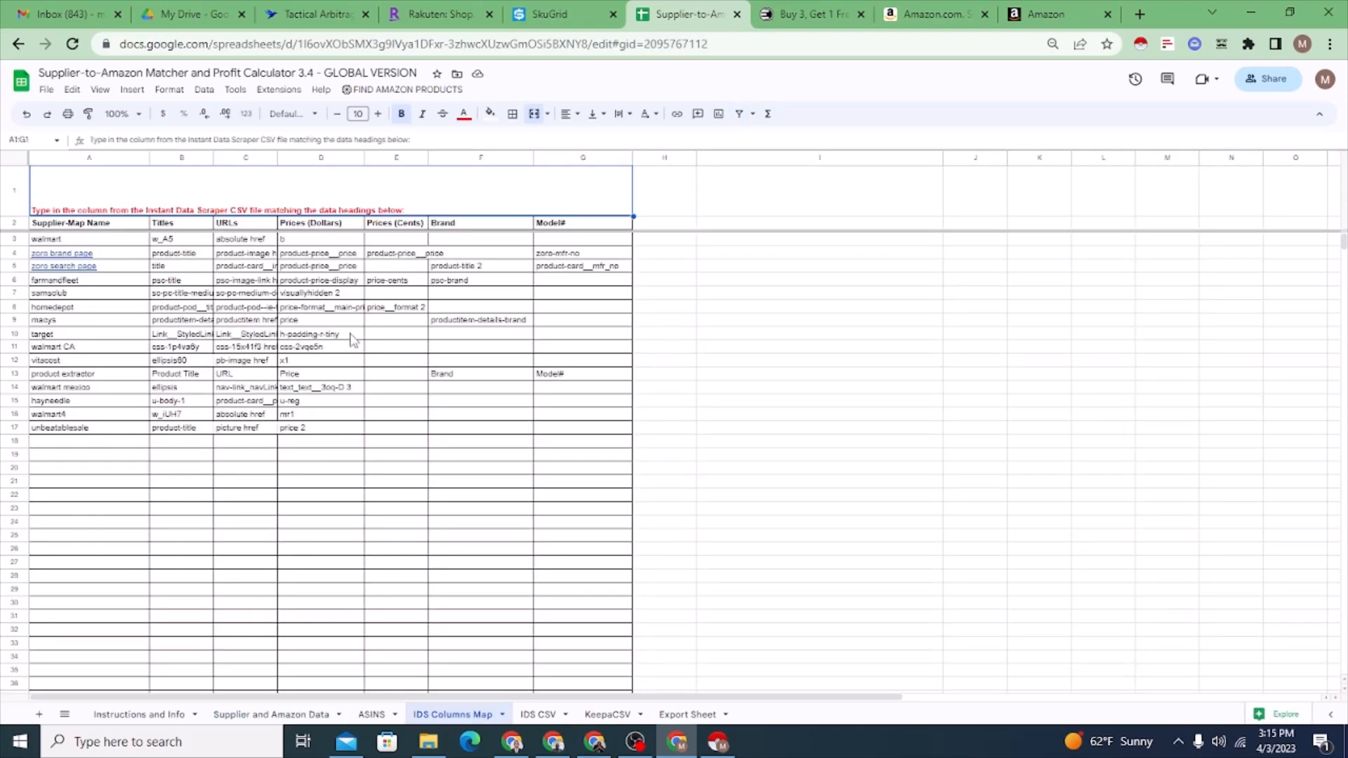
pyautogui.click(88, 441)
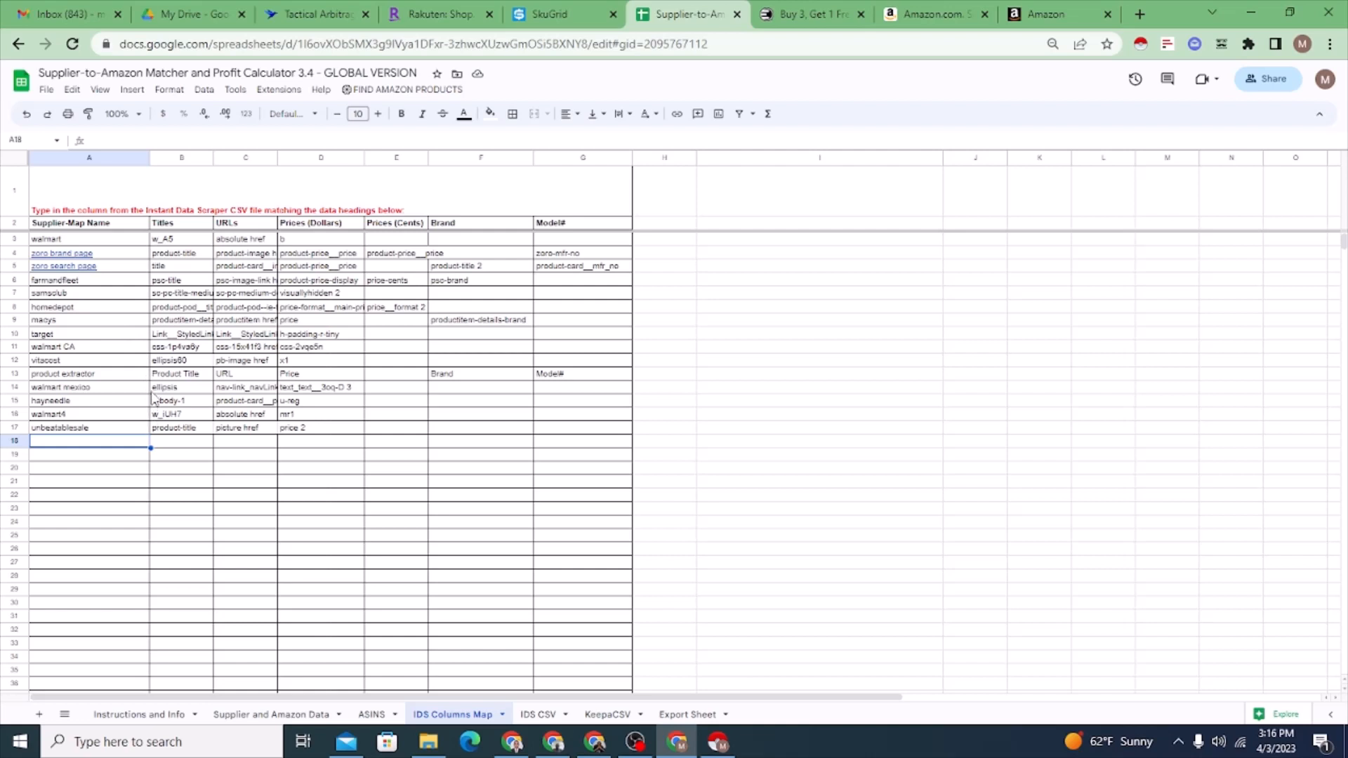
pyautogui.write('enter')
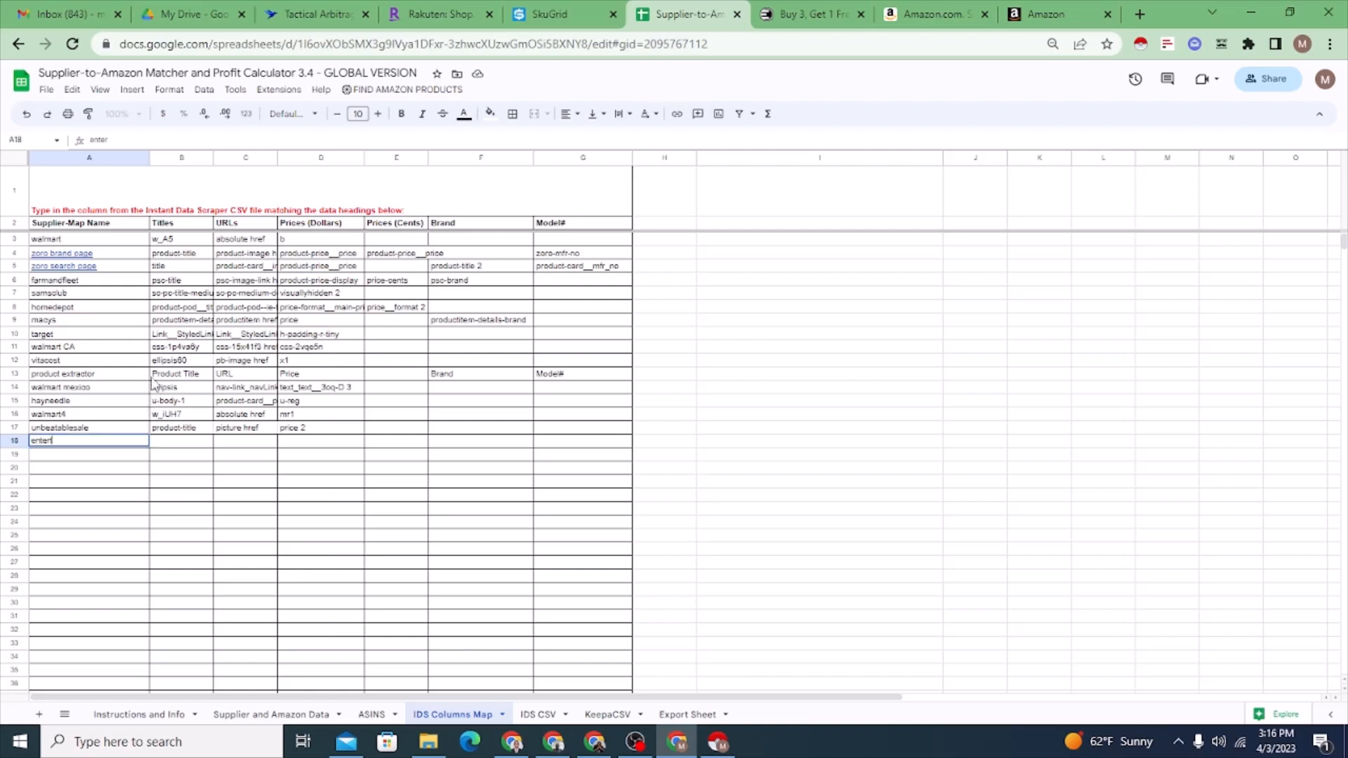
pyautogui.write('tainmentearth')
pyautogui.click(84, 441)
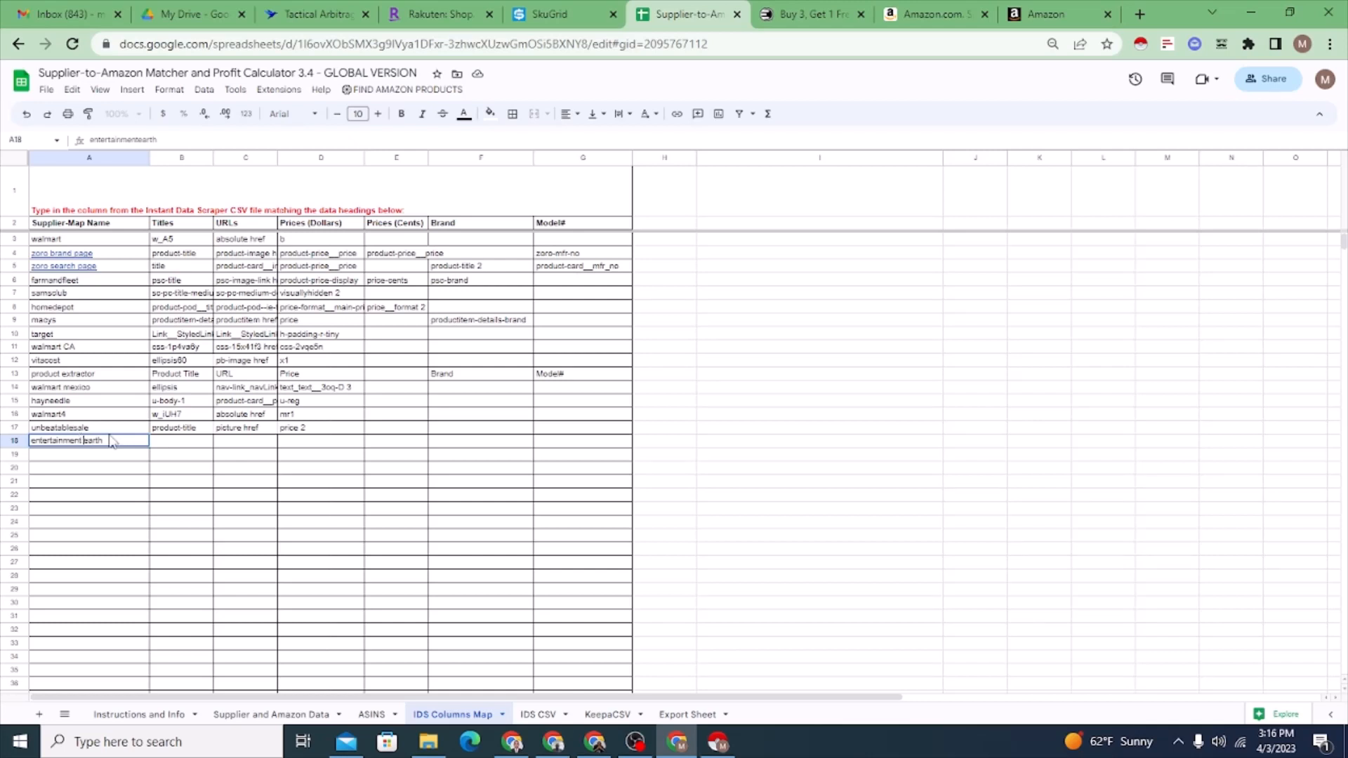
pyautogui.click(180, 464)
pyautogui.click(134, 444)
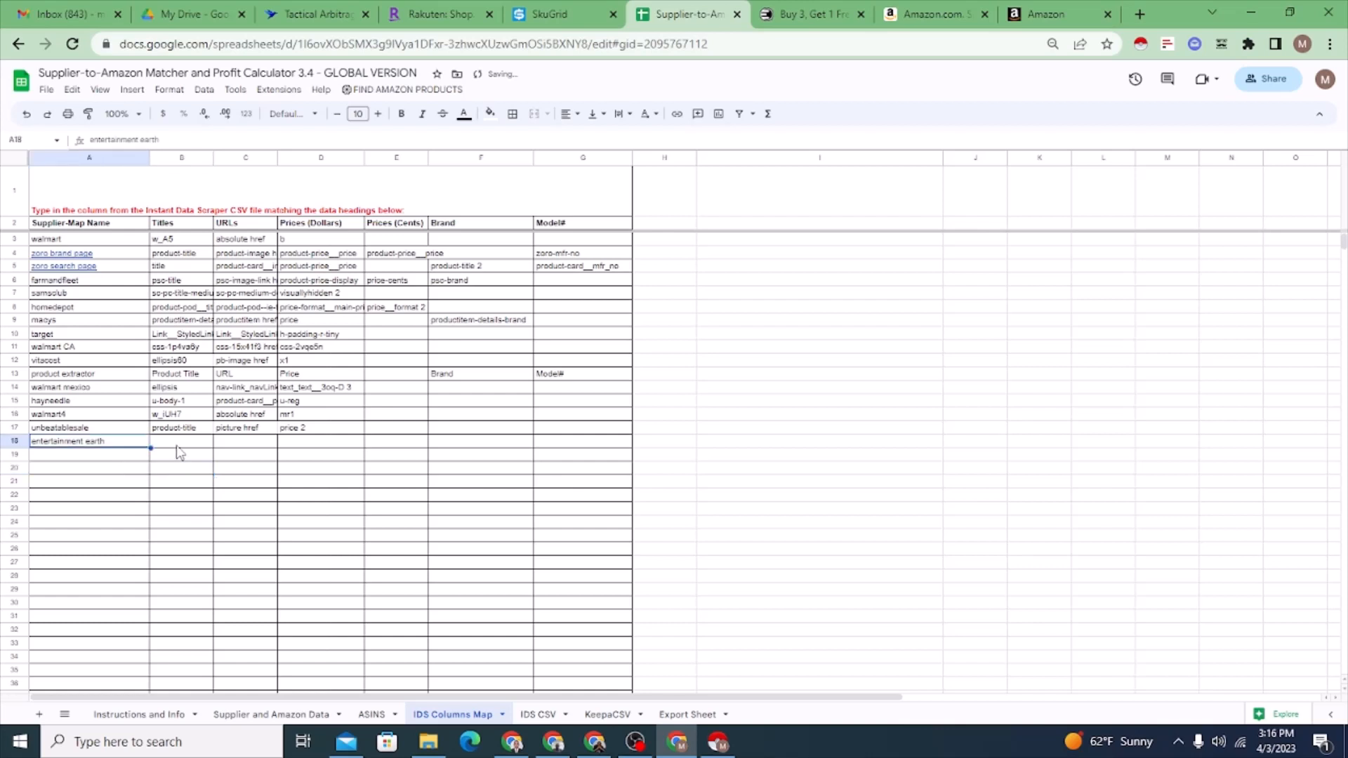
# - Copy the product-link header from the IDS CSV sheet into the Titles cell of the entertainment earth map
pyautogui.click(177, 445)
pyautogui.click(95, 445)
pyautogui.click(168, 445)
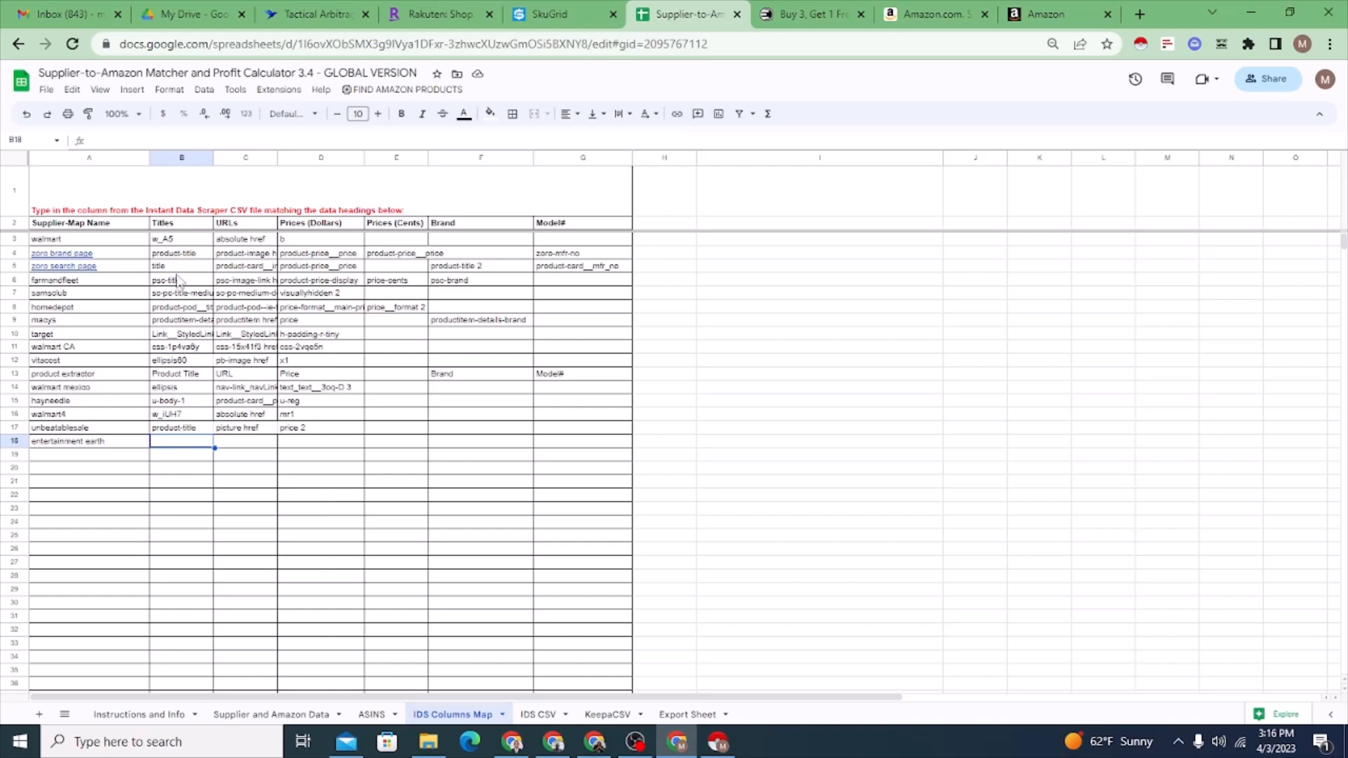
pyautogui.click(534, 715)
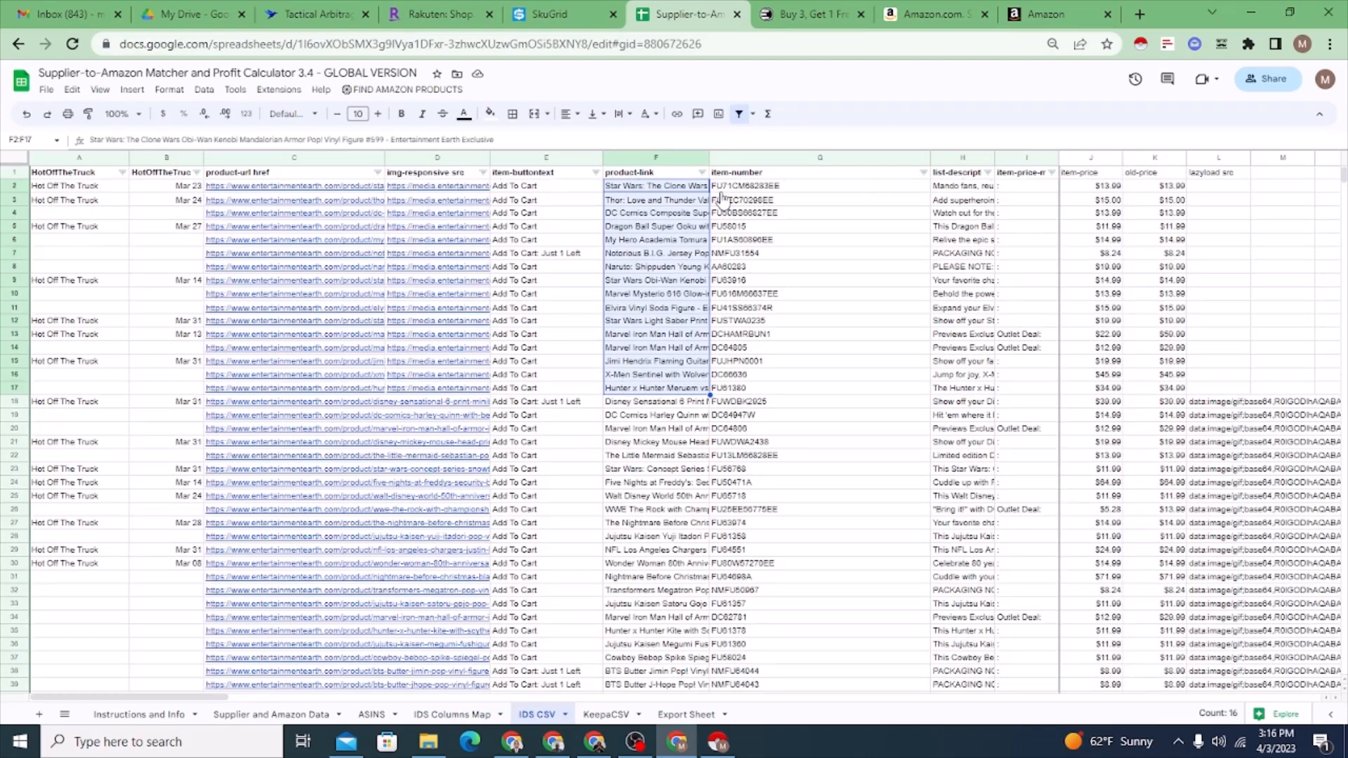
pyautogui.click(640, 173)
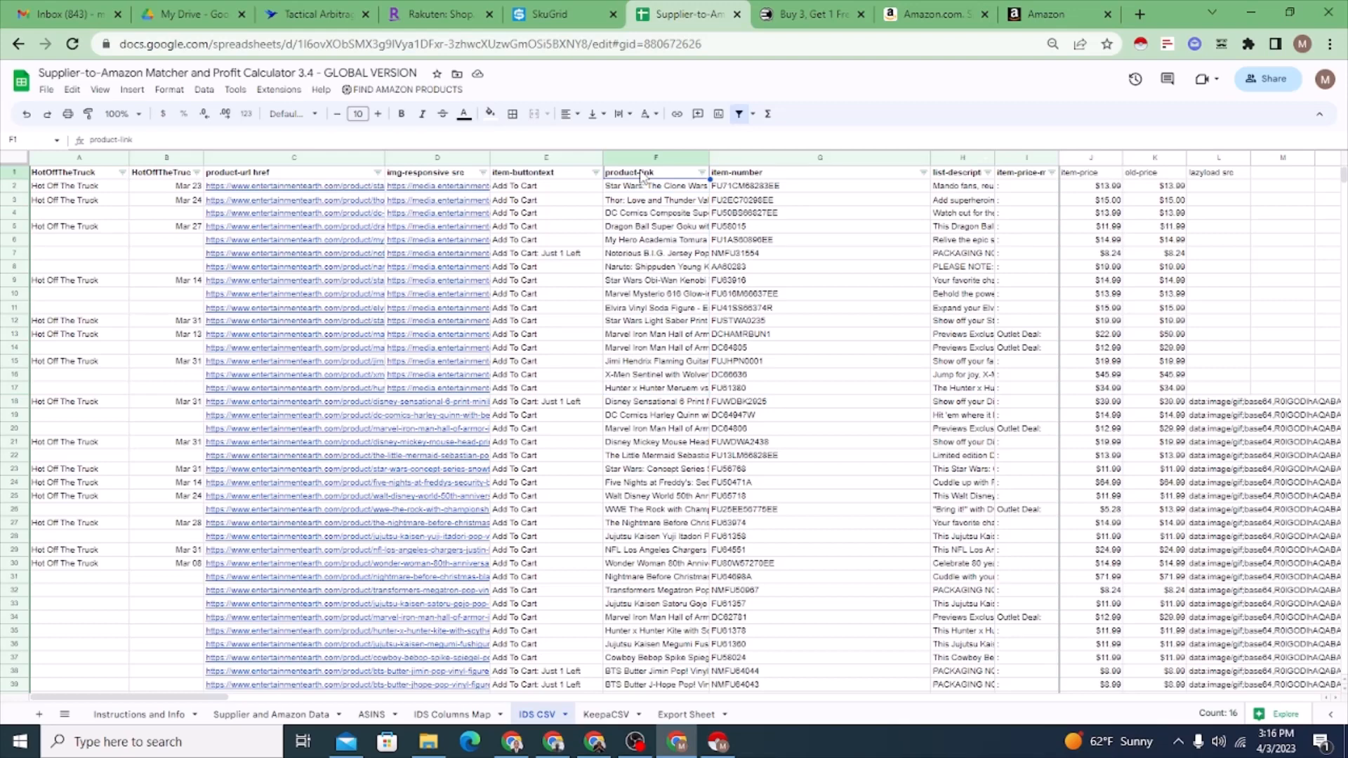
pyautogui.rightClick(640, 177)
pyautogui.click(677, 203)
pyautogui.click(441, 716)
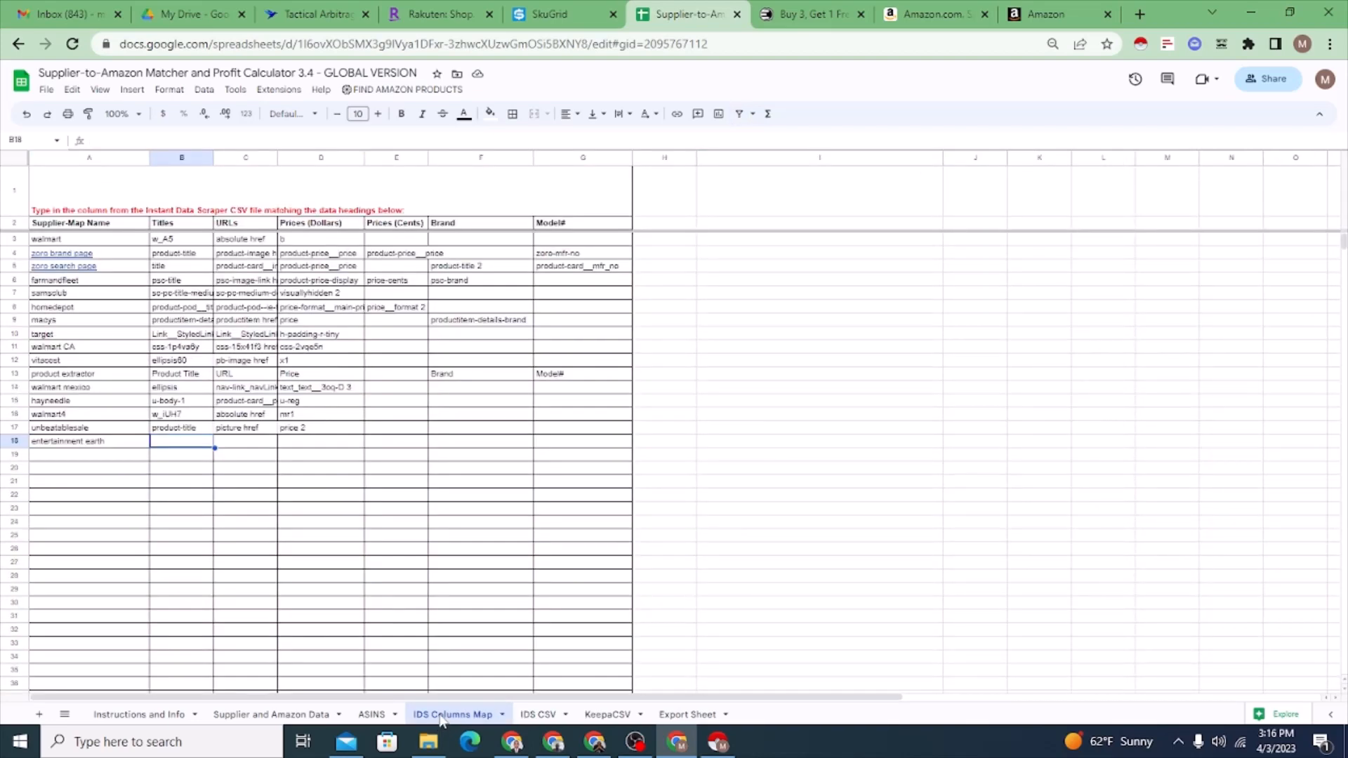
pyautogui.click(168, 442)
pyautogui.rightClick(169, 448)
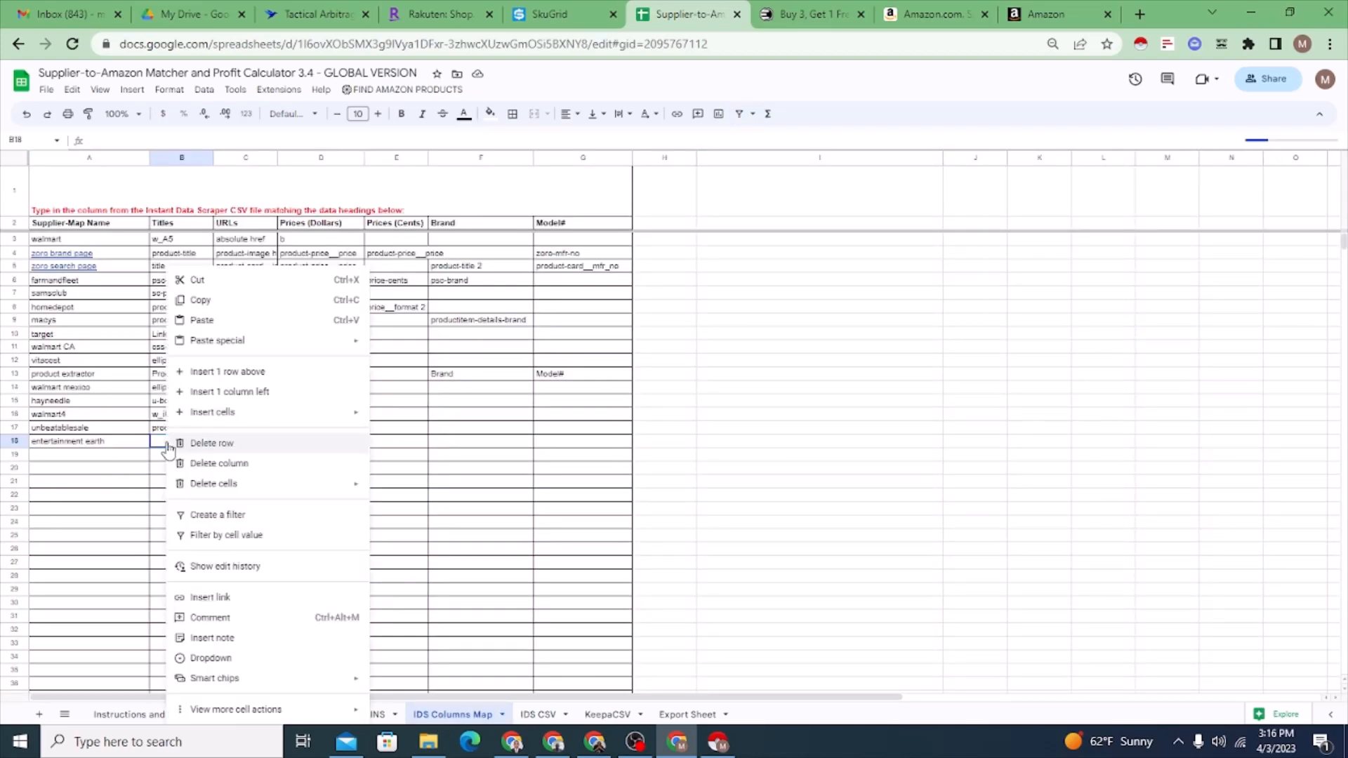
pyautogui.click(221, 325)
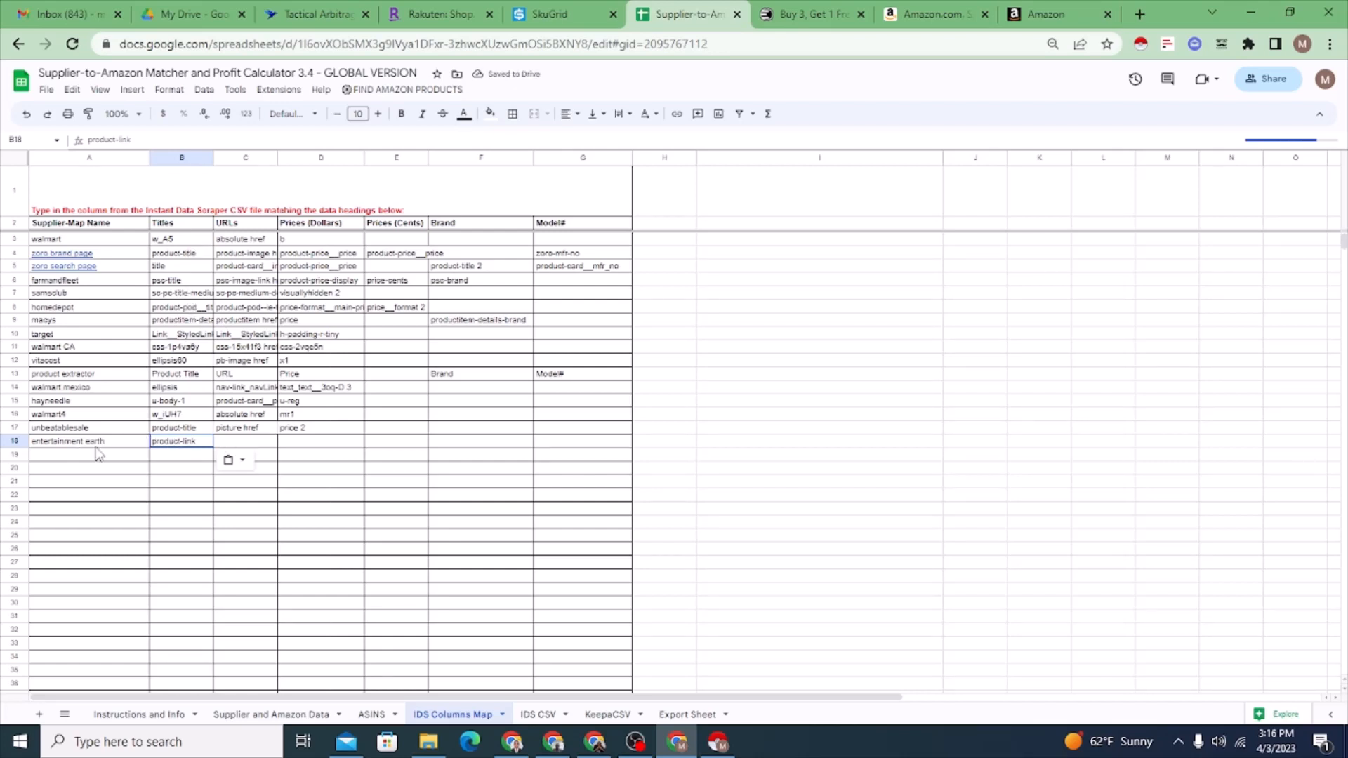
# - Widen the product-url href column in IDS CSV and copy its header into the entertainment earth map's URLs cell
pyautogui.click(234, 449)
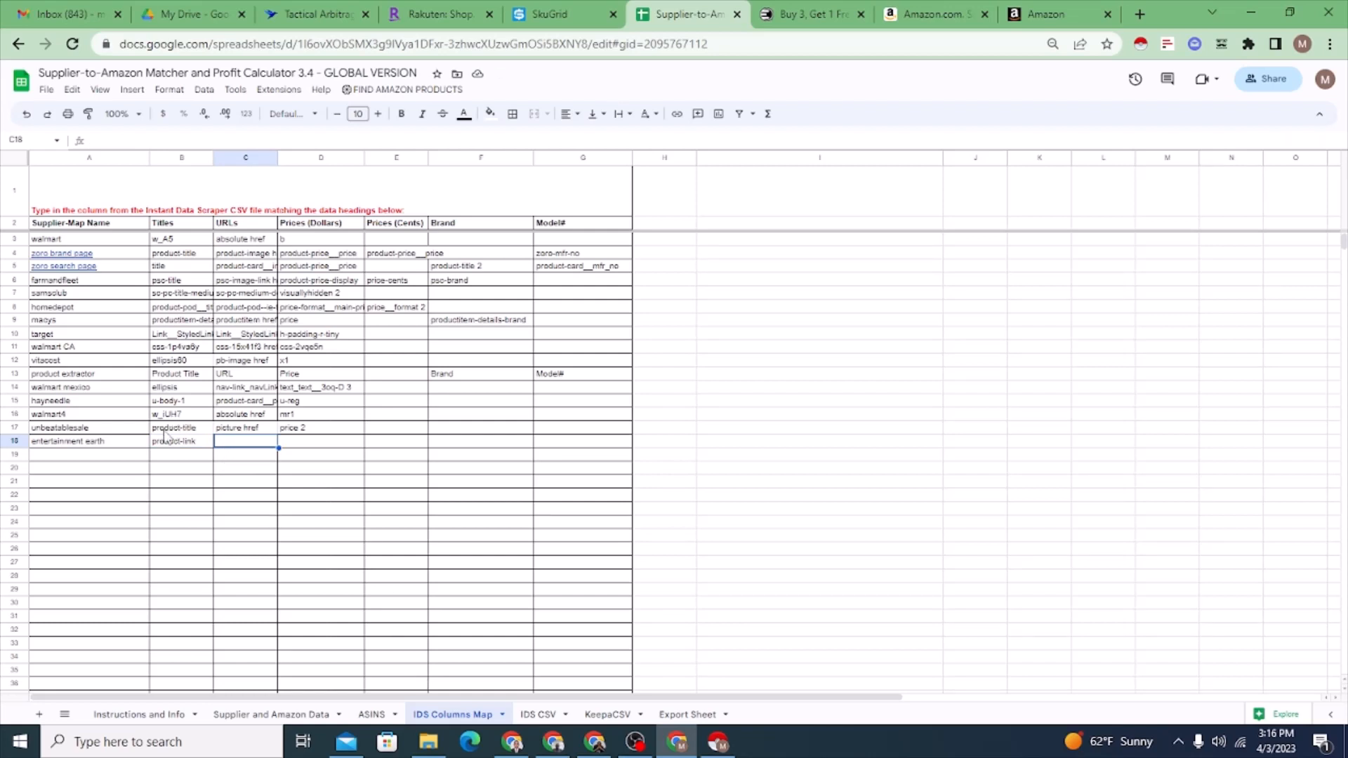
pyautogui.click(537, 718)
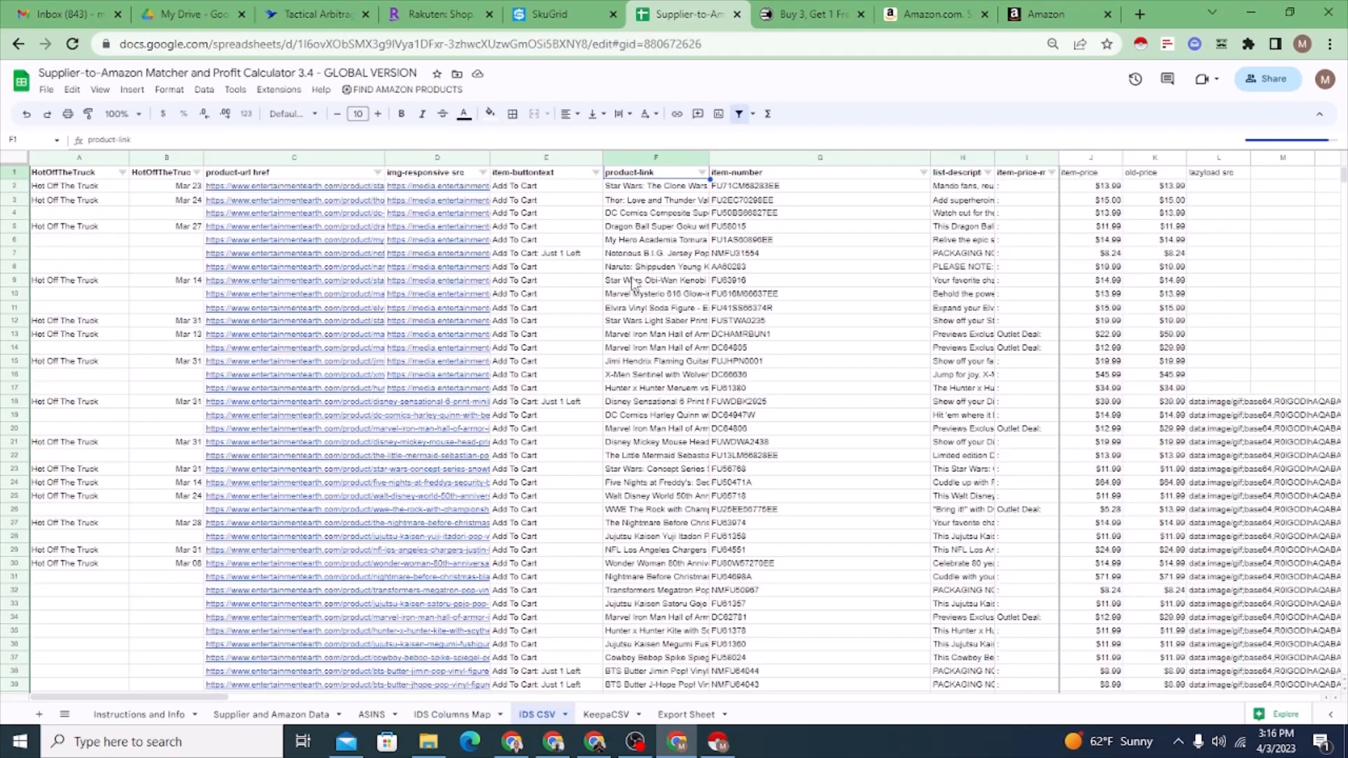
pyautogui.click(269, 175)
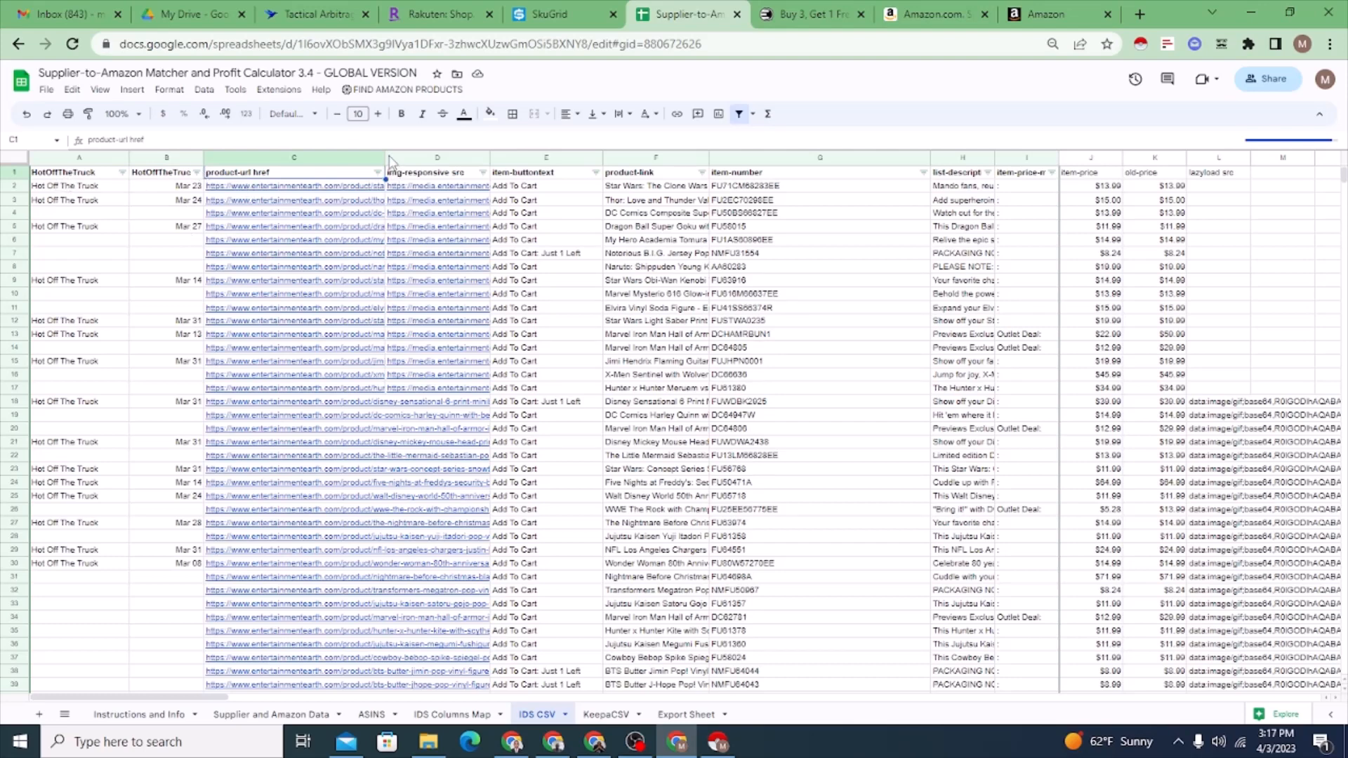
pyautogui.click(502, 159)
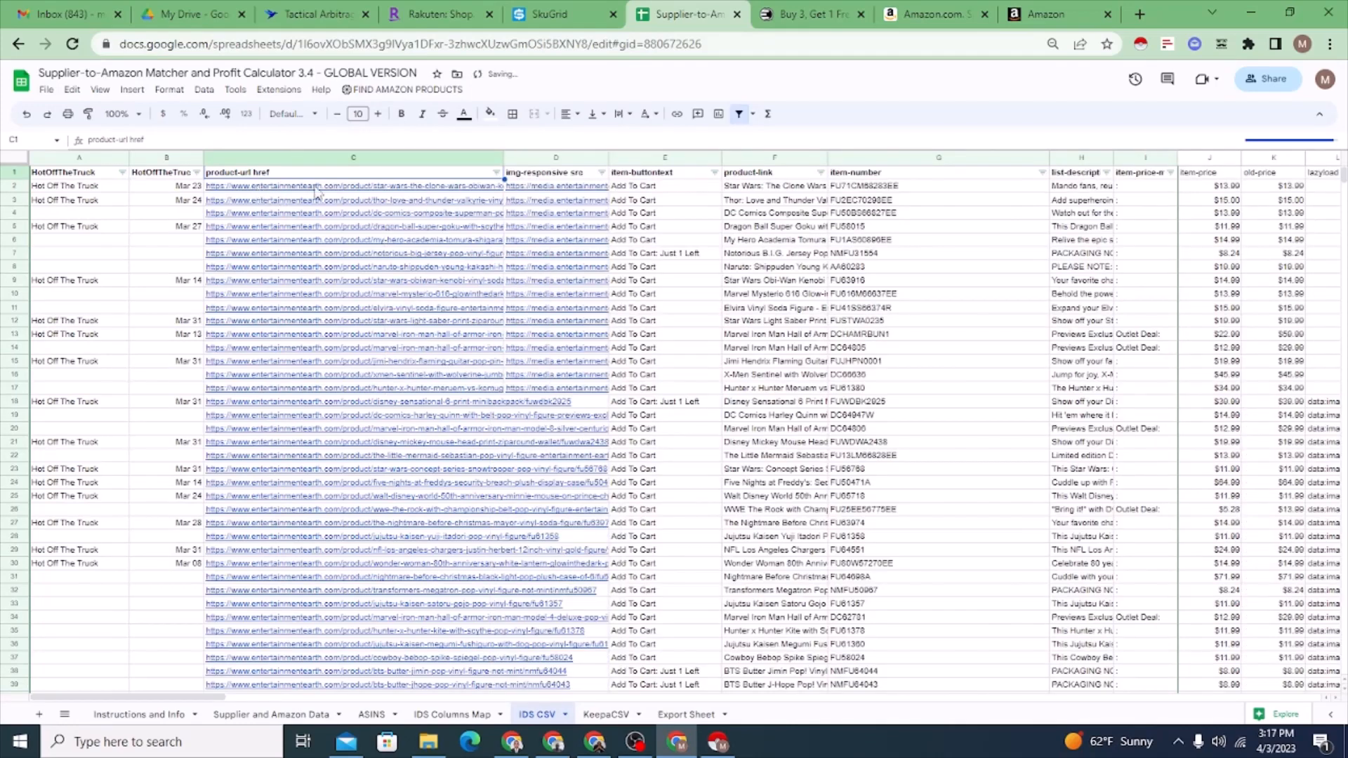
pyautogui.rightClick(283, 176)
pyautogui.click(329, 207)
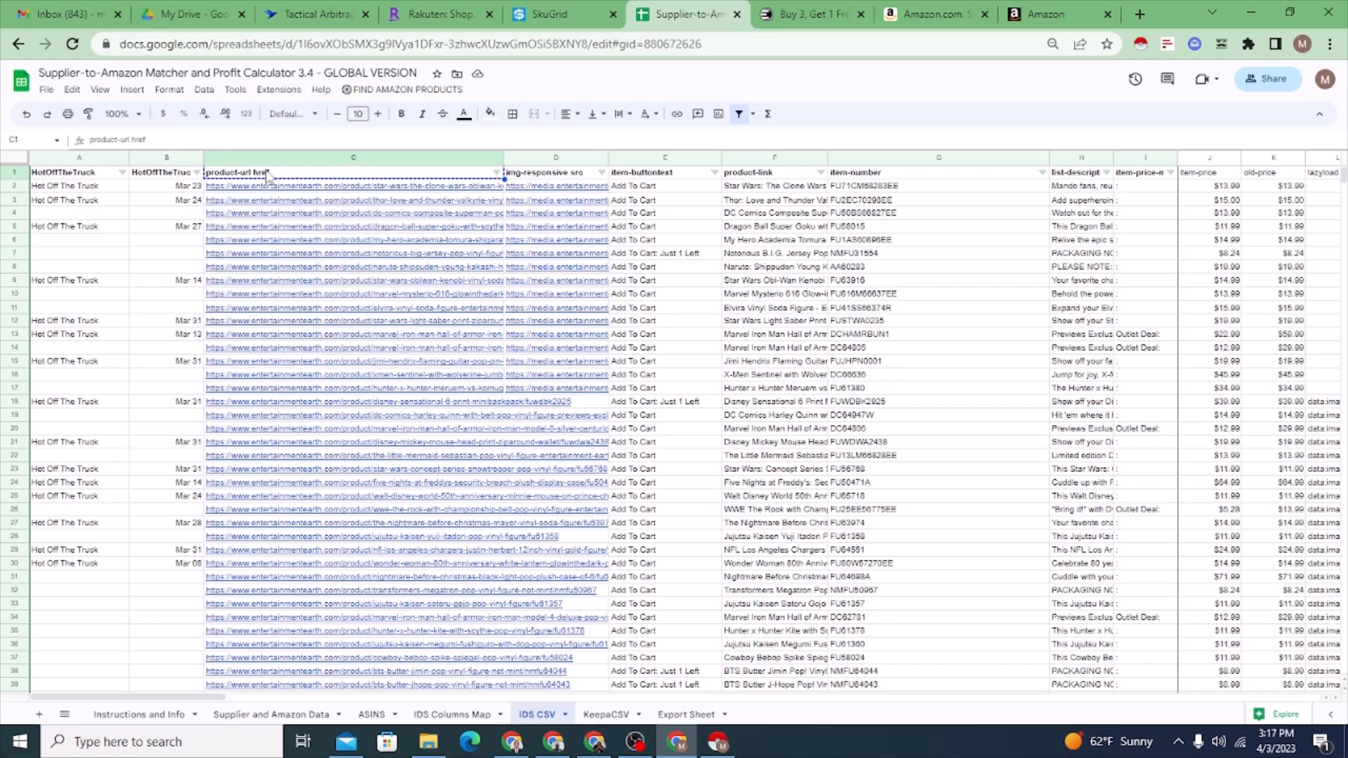
pyautogui.click(452, 714)
pyautogui.rightClick(257, 447)
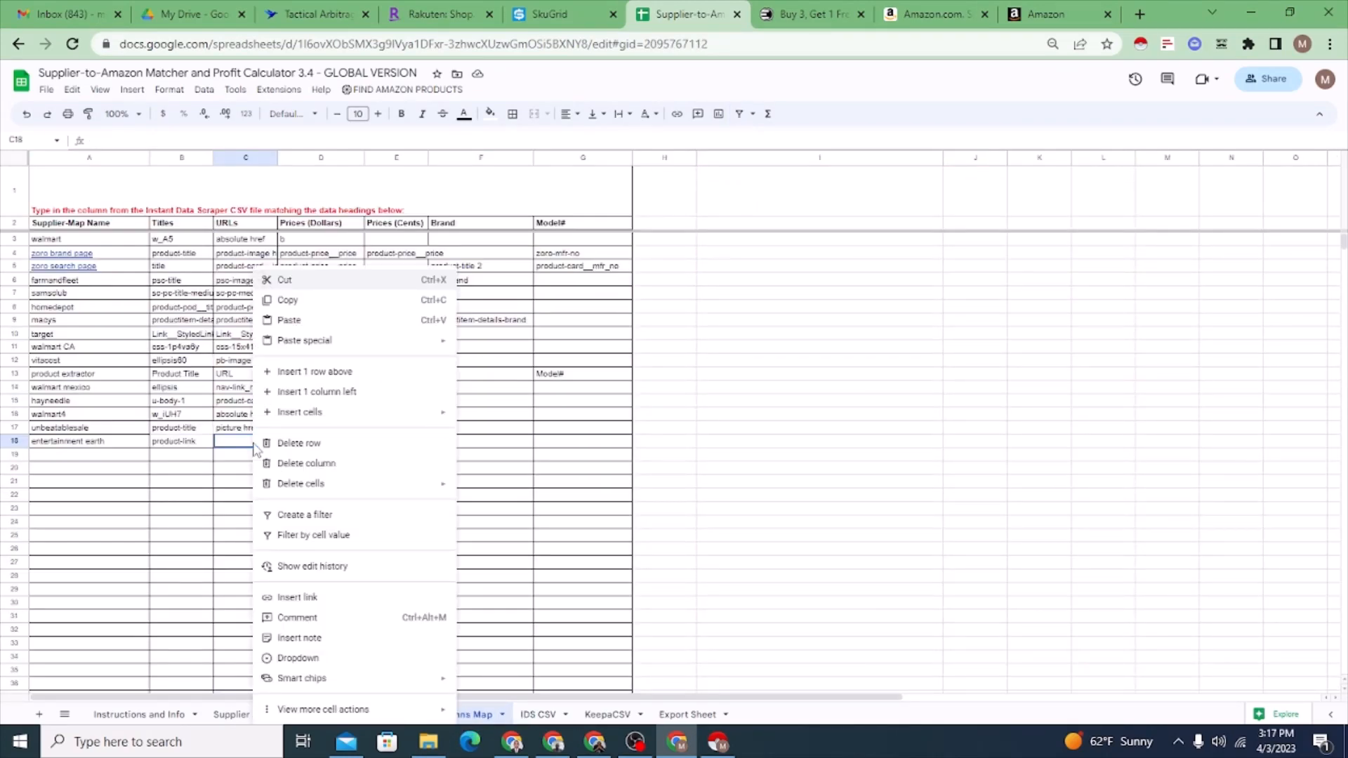
pyautogui.moveTo(385, 344)
pyautogui.click(490, 344)
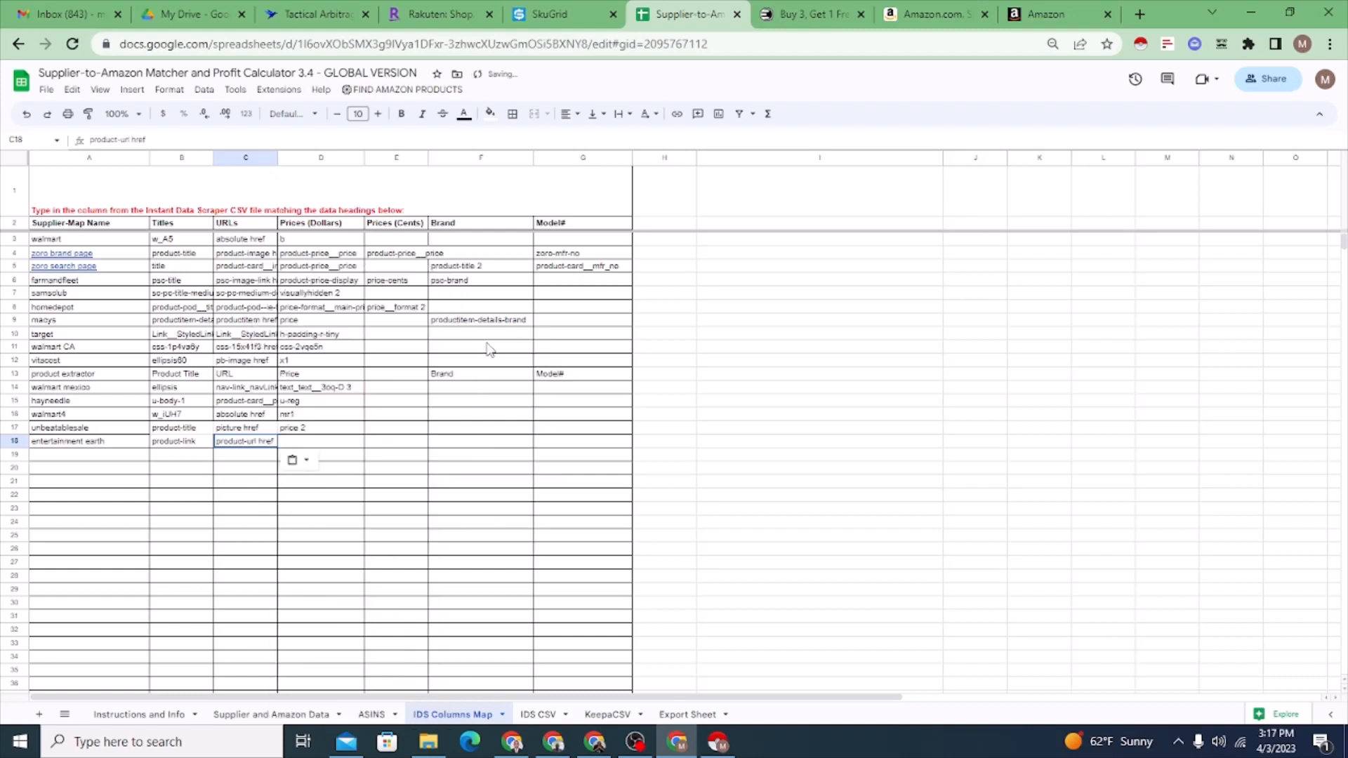
# - Try to copy the item-price header from the IDS CSV sheet into the entertainment earth map's Prices (Dollars) cell
pyautogui.click(301, 448)
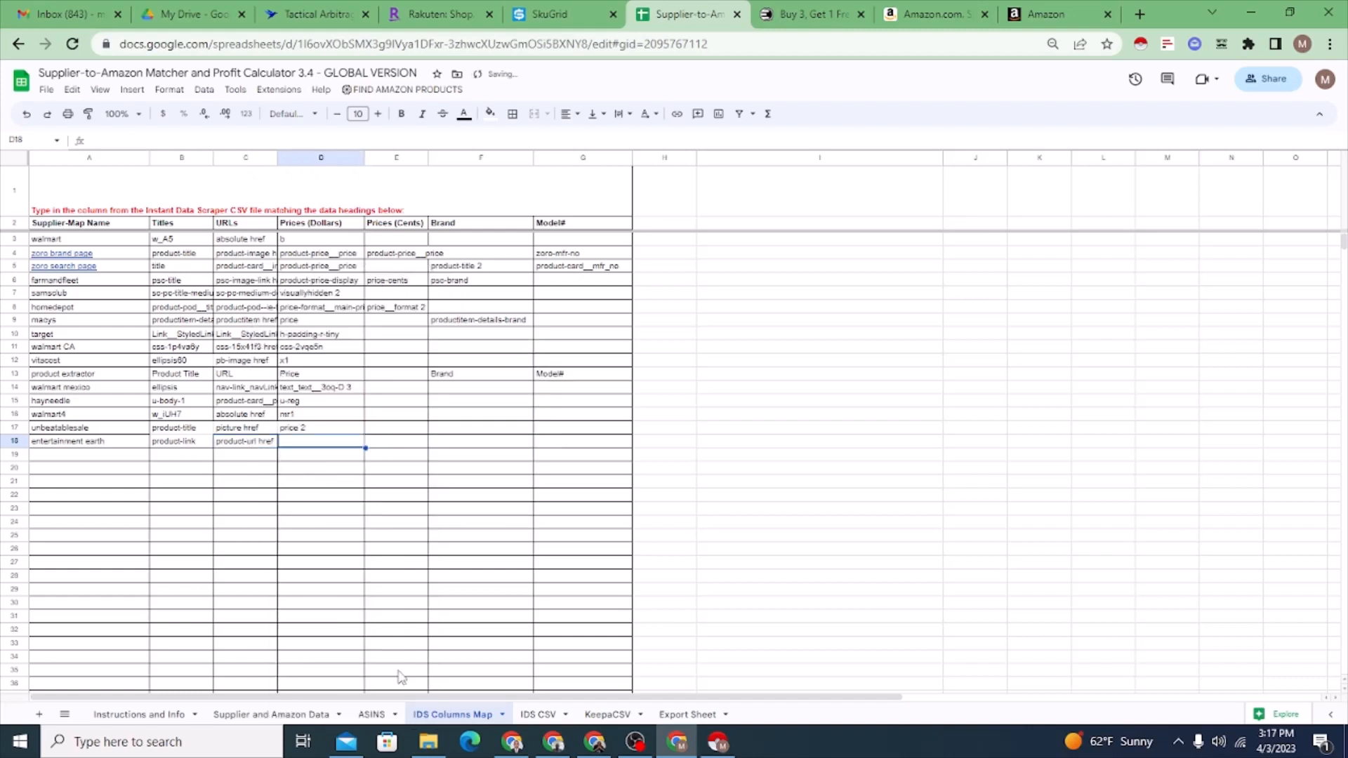
pyautogui.click(542, 714)
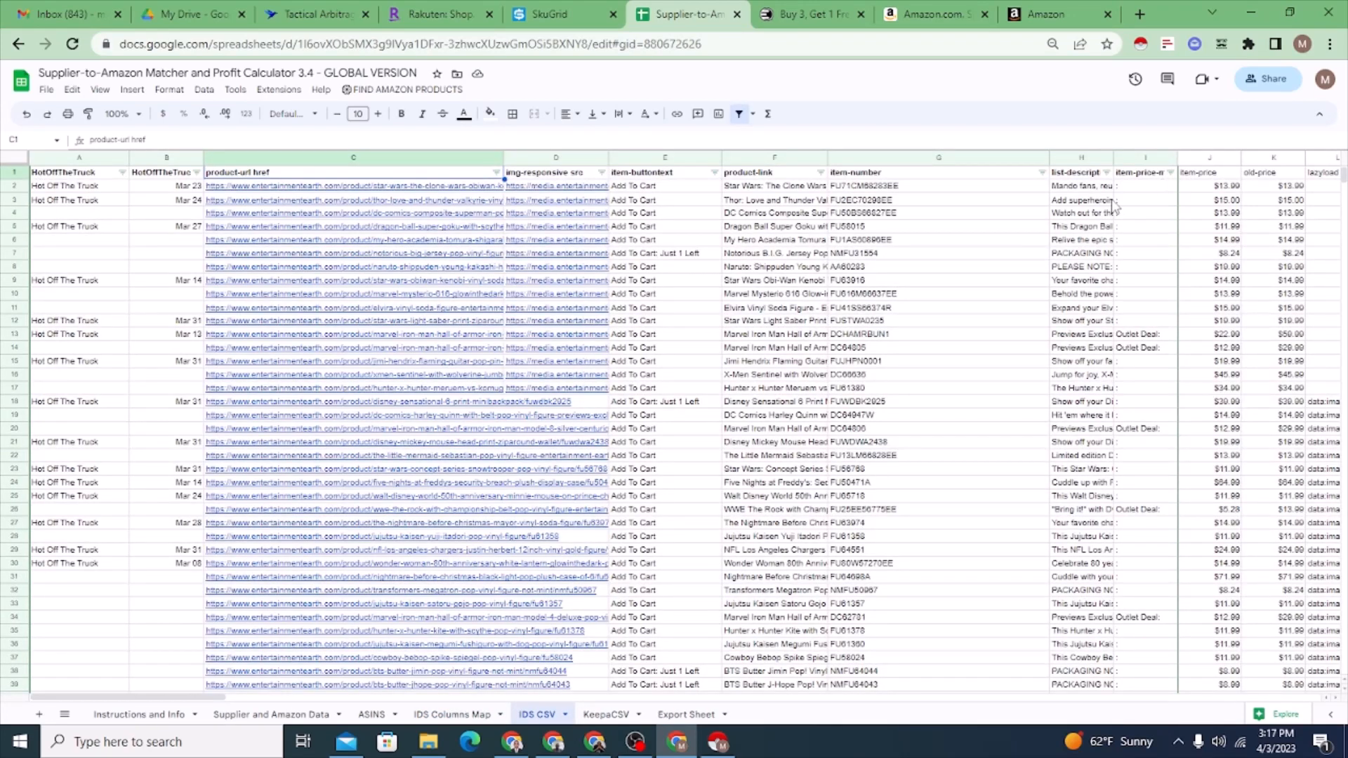
pyautogui.click(1198, 181)
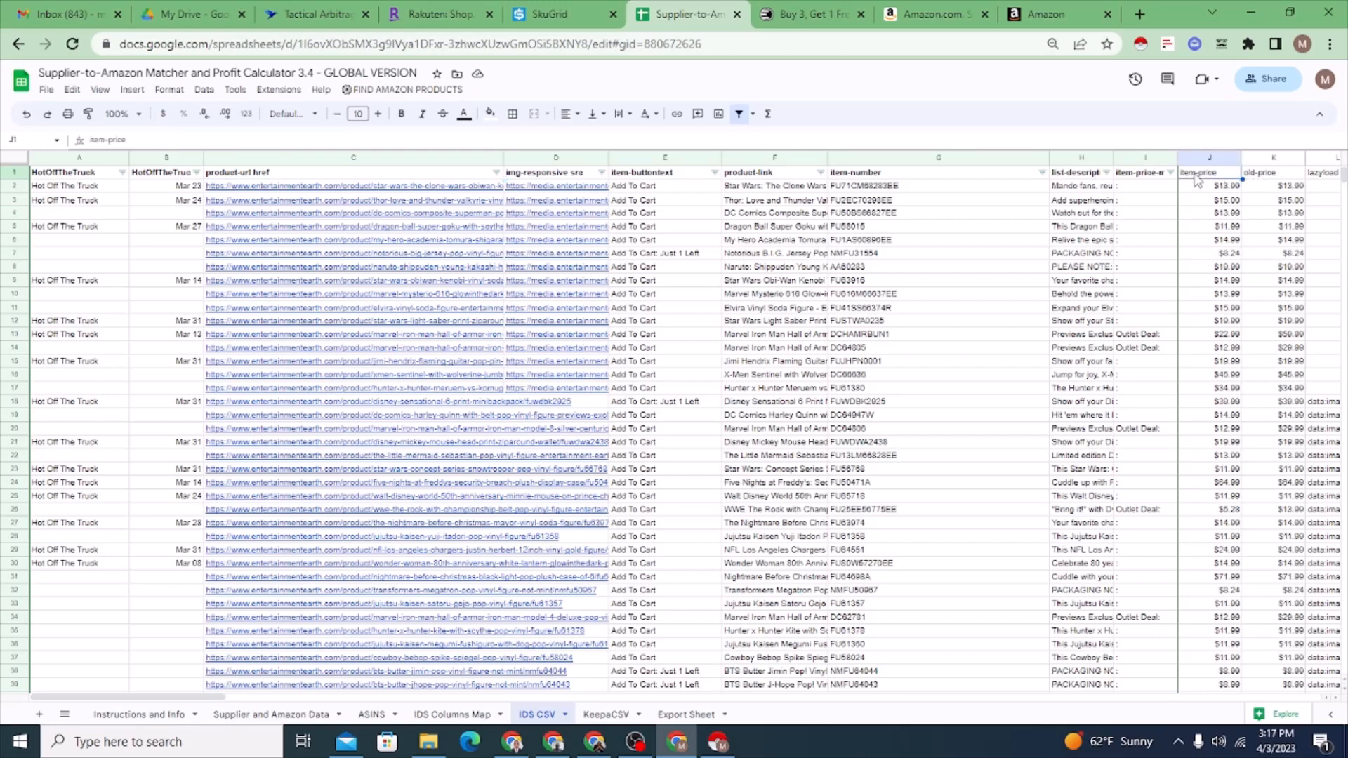
pyautogui.rightClick(1197, 181)
pyautogui.click(1079, 208)
pyautogui.click(278, 724)
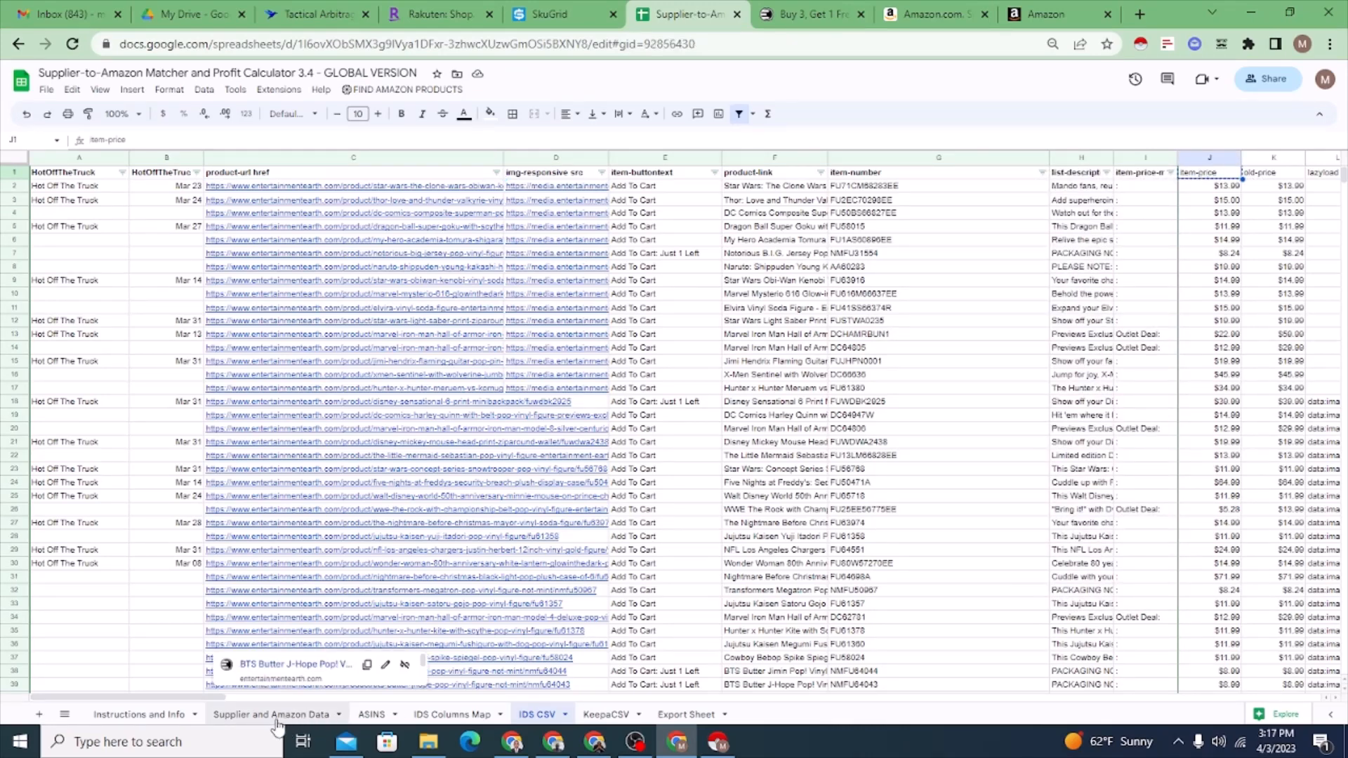
pyautogui.click(453, 715)
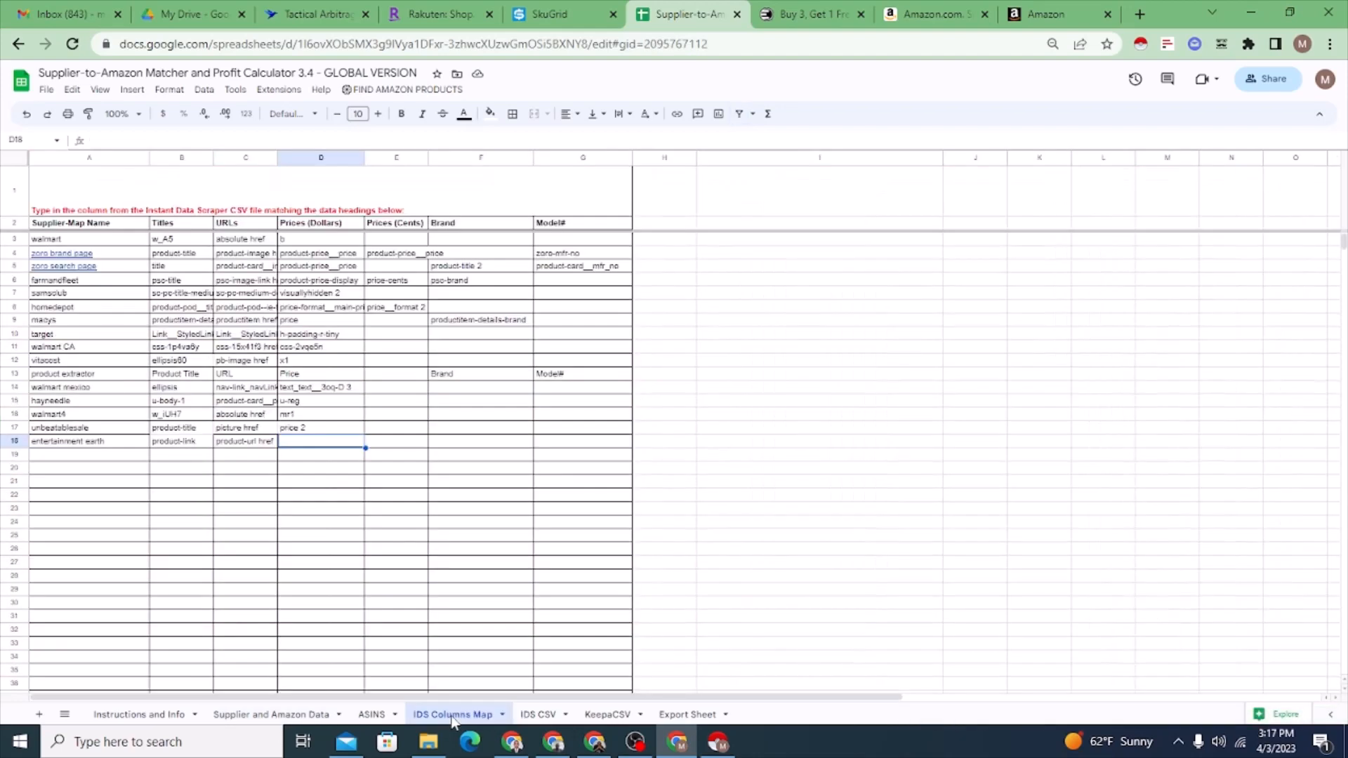
pyautogui.rightClick(317, 445)
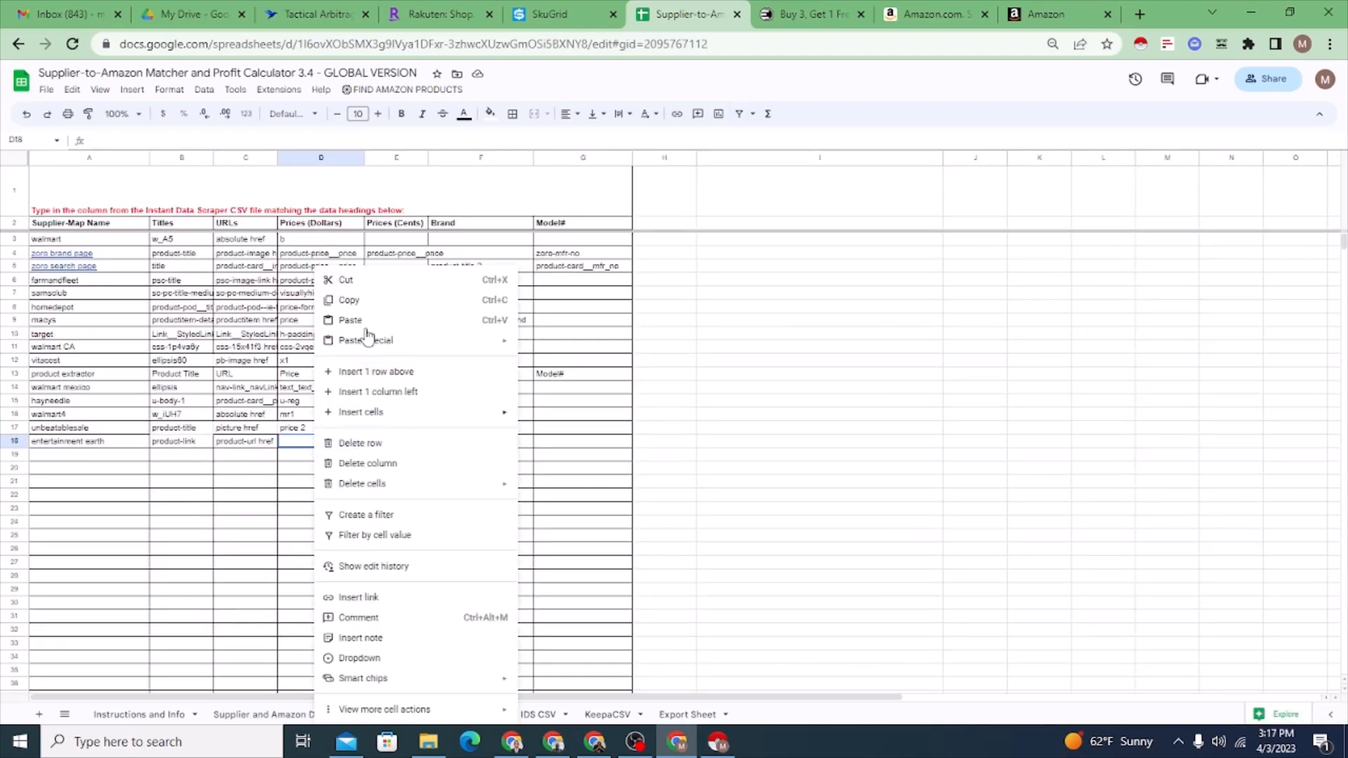
pyautogui.click(355, 299)
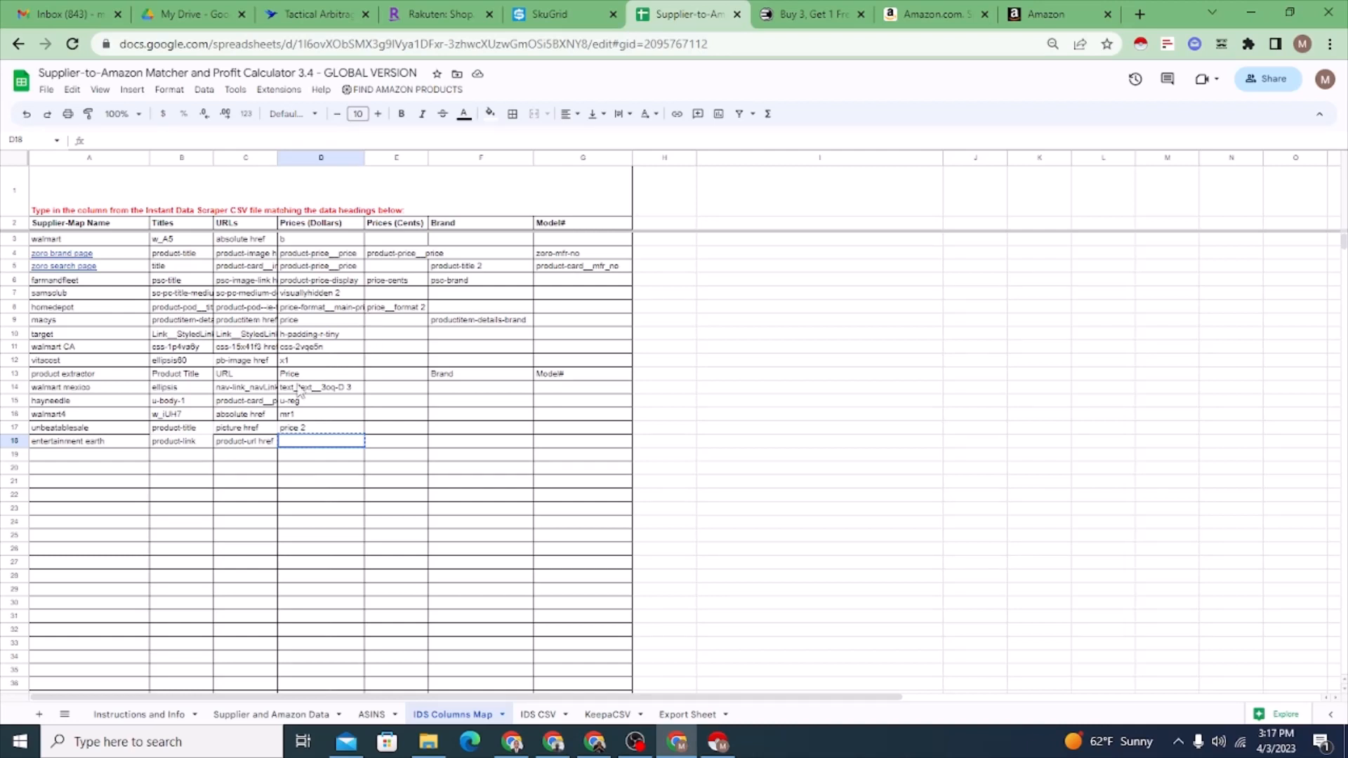
pyautogui.rightClick(307, 447)
pyautogui.moveTo(355, 340)
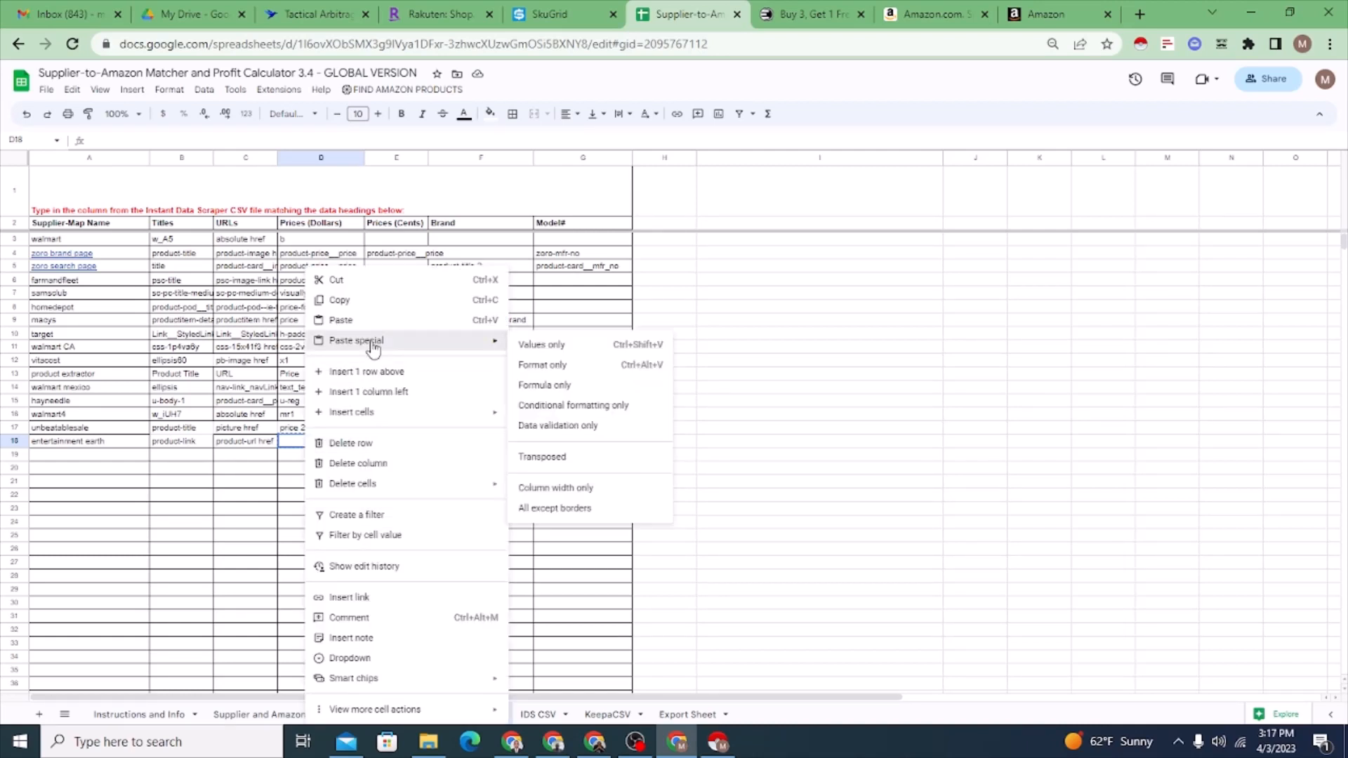
pyautogui.click(532, 345)
# - Copy the item-price header again from IDS CSV and paste only its value into the entertainment earth map's Prices (Dollars) cell
pyautogui.click(535, 714)
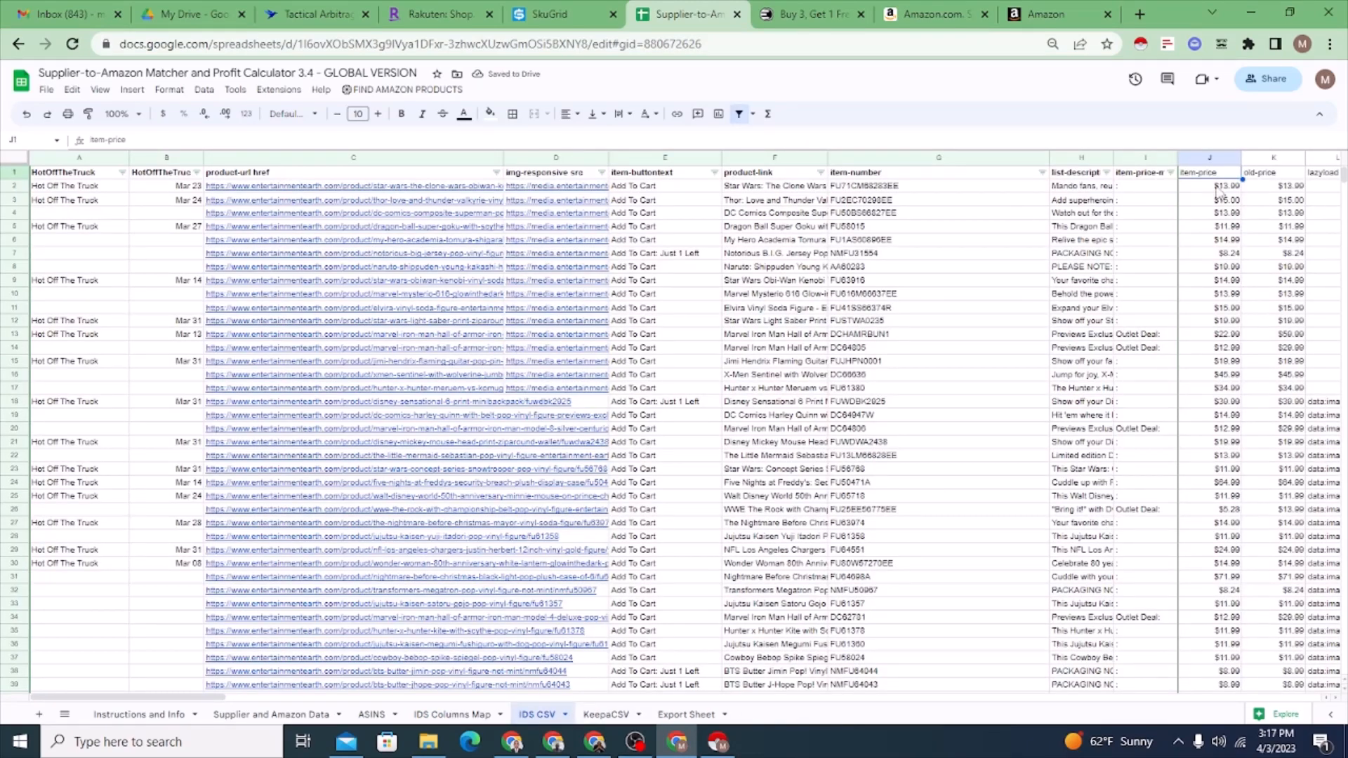
pyautogui.rightClick(1212, 175)
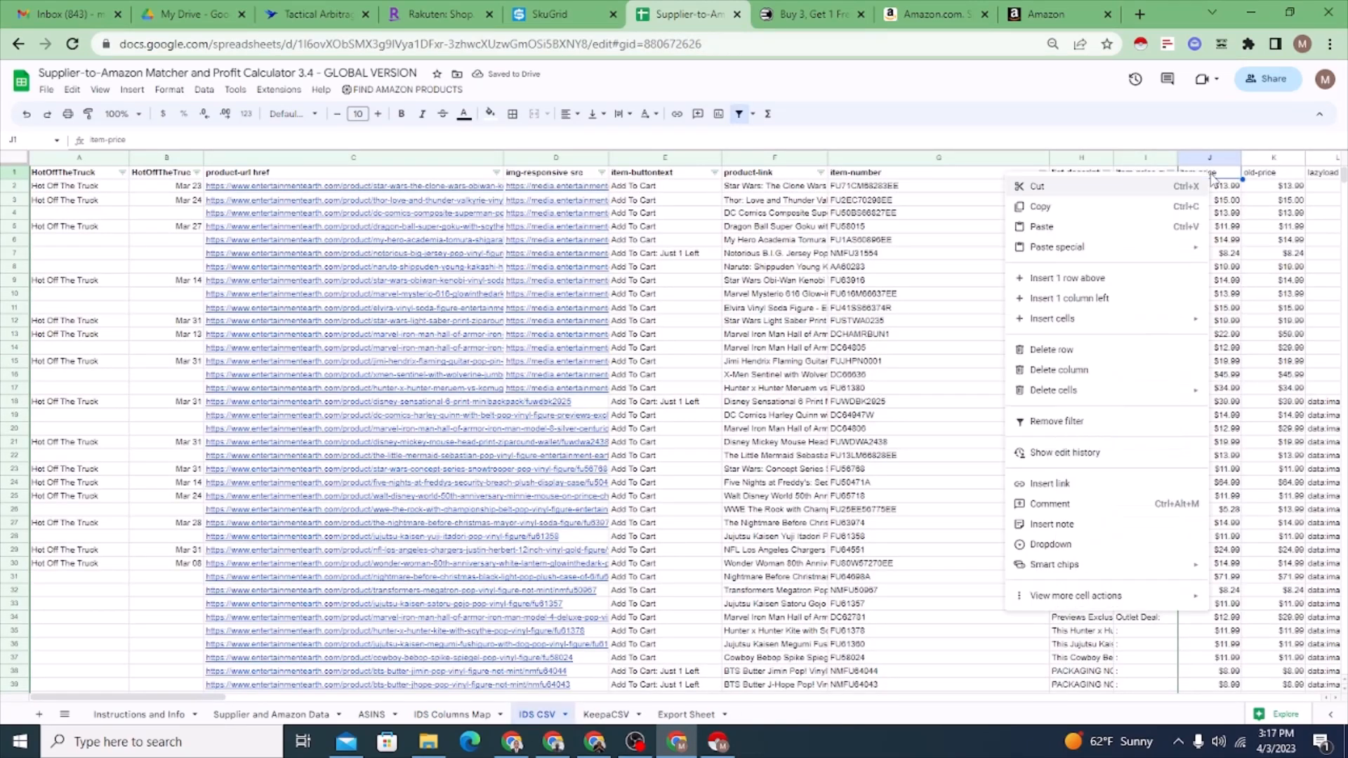
pyautogui.click(1104, 204)
pyautogui.click(450, 715)
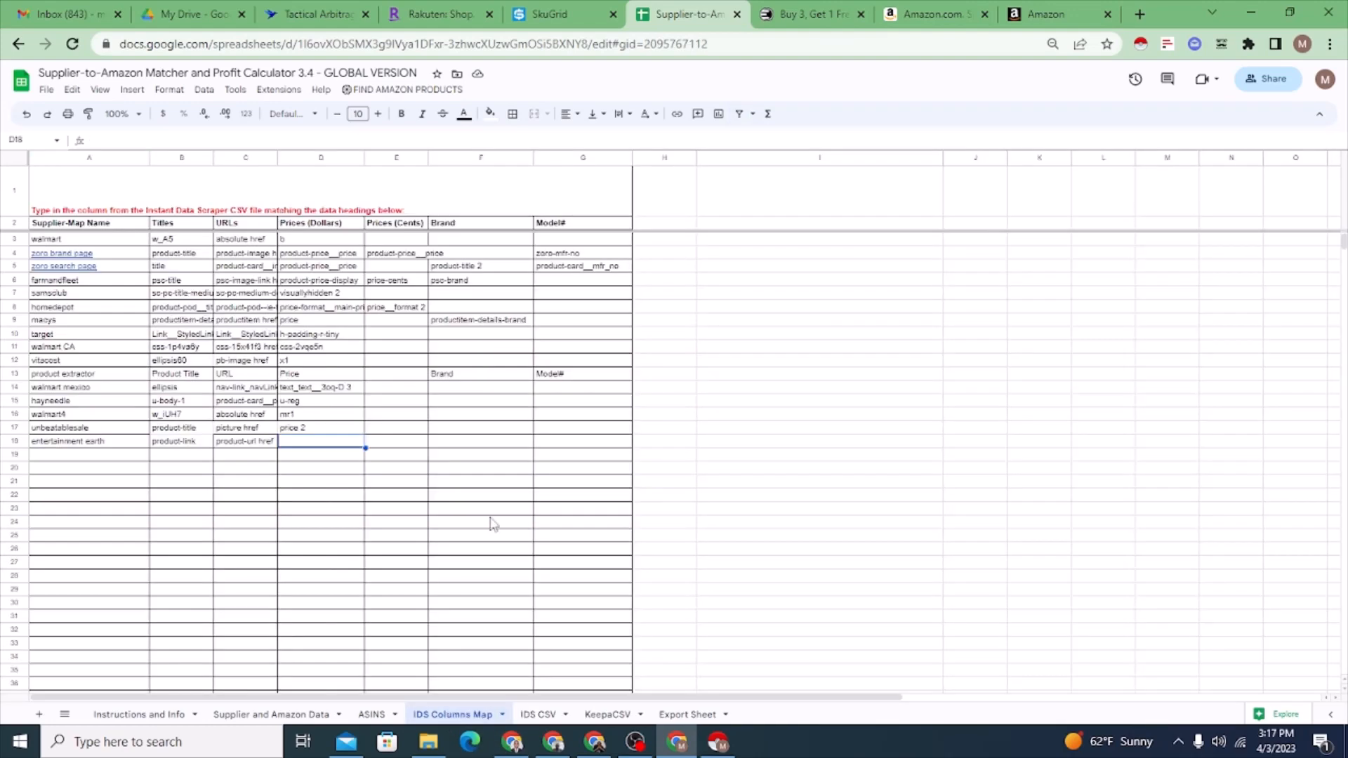
pyautogui.rightClick(321, 448)
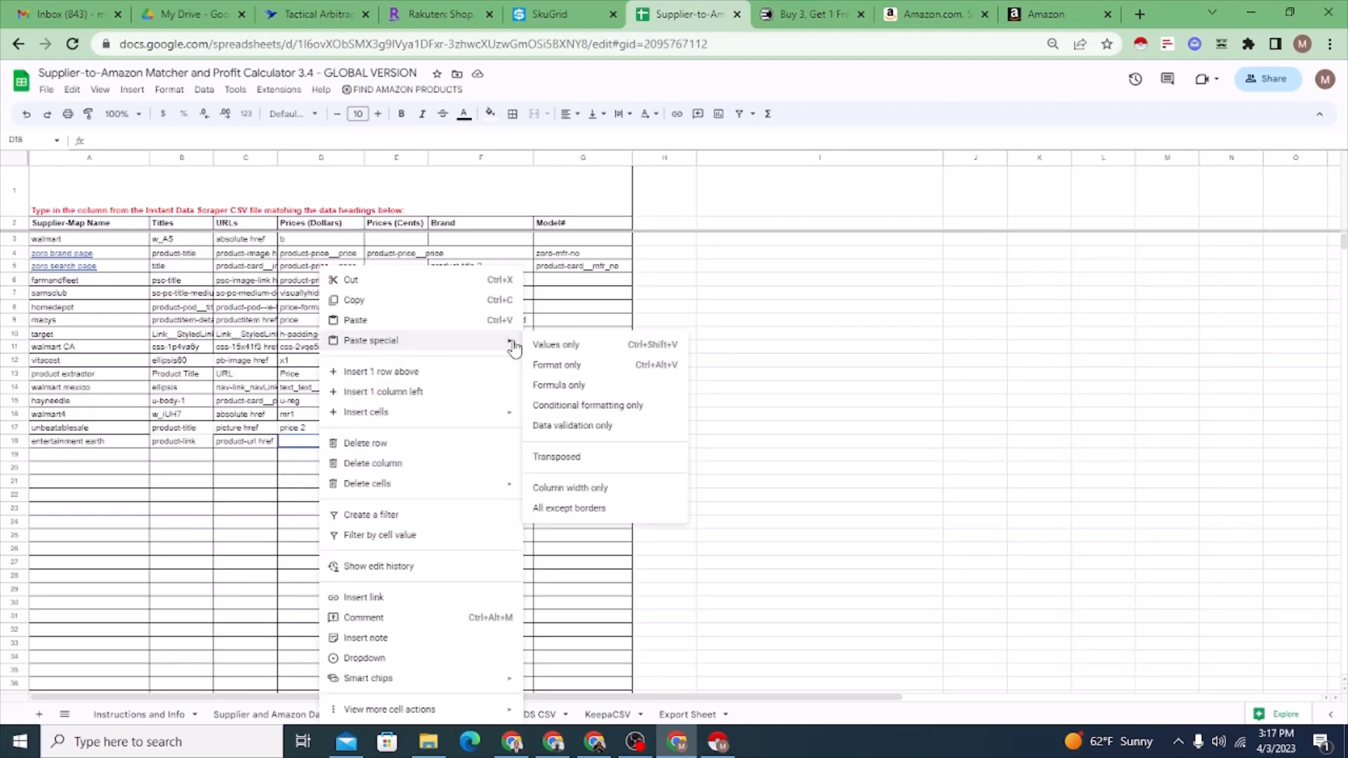
pyautogui.click(550, 346)
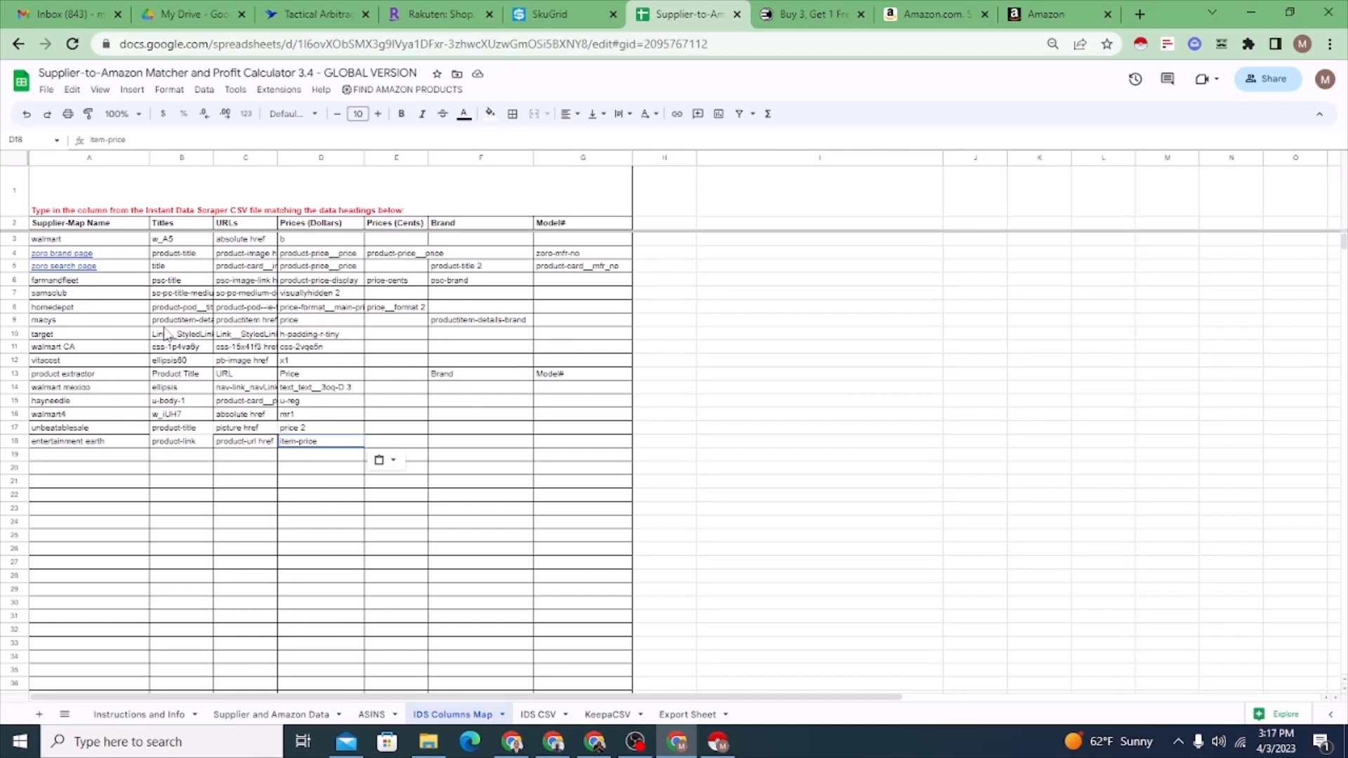
# - Choose the entertainment earth supplier map on the Supplier and Amazon Data sheet and run the Instant Data Scraper CSV import
pyautogui.click(106, 445)
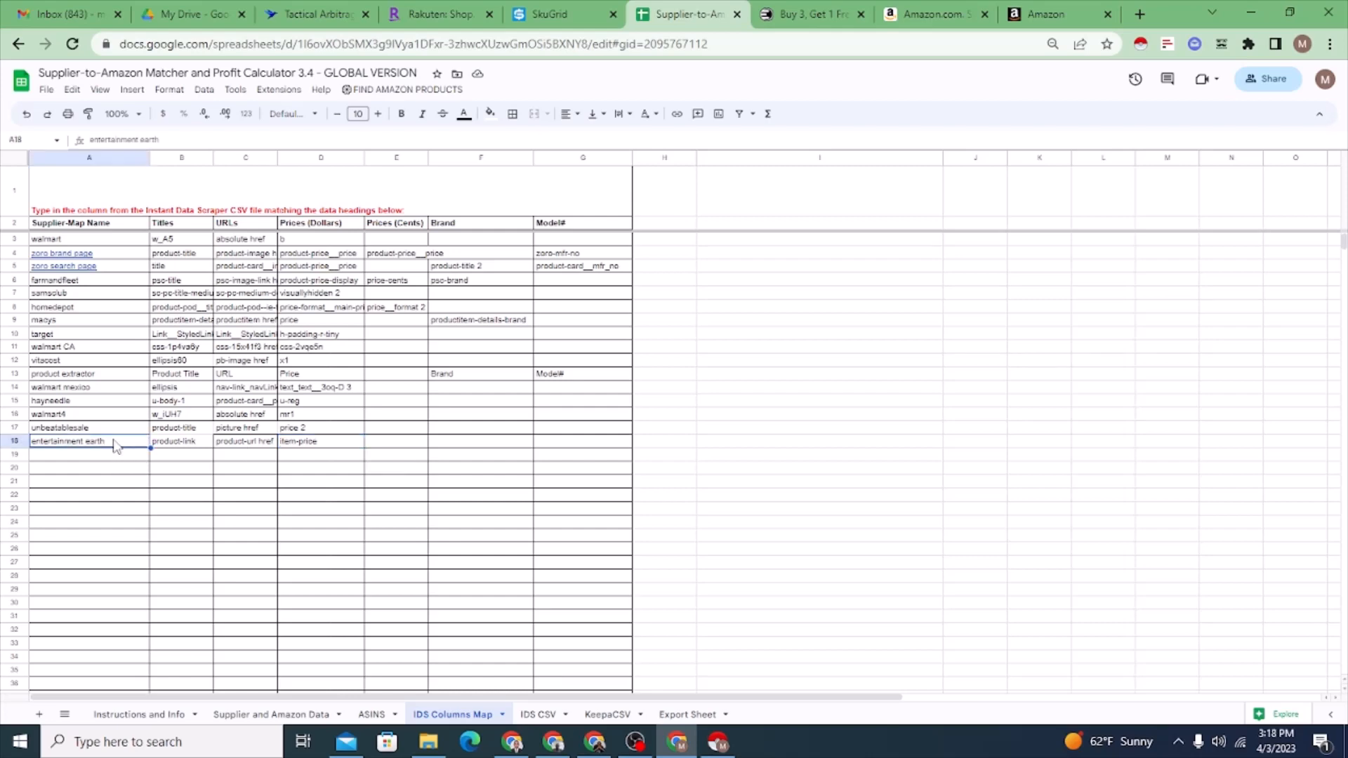
pyautogui.click(261, 716)
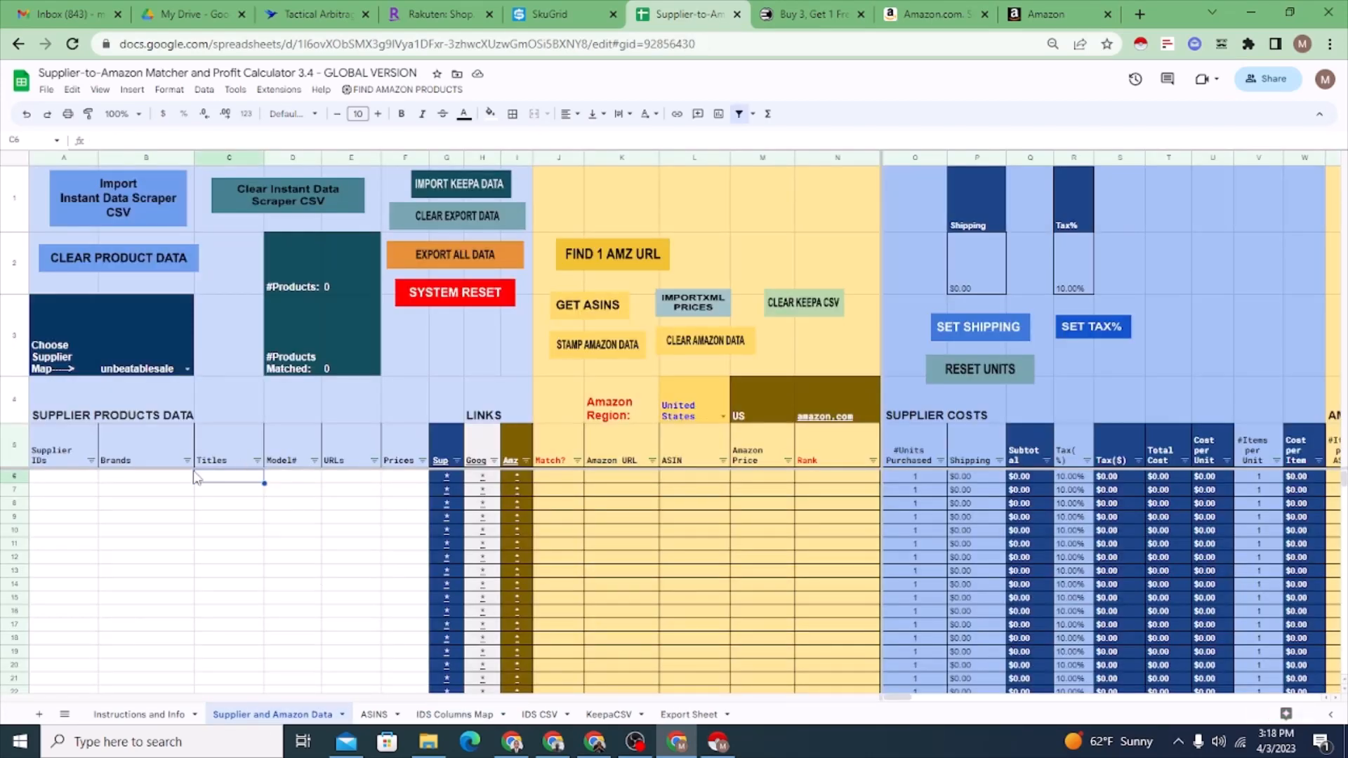
pyautogui.click(187, 371)
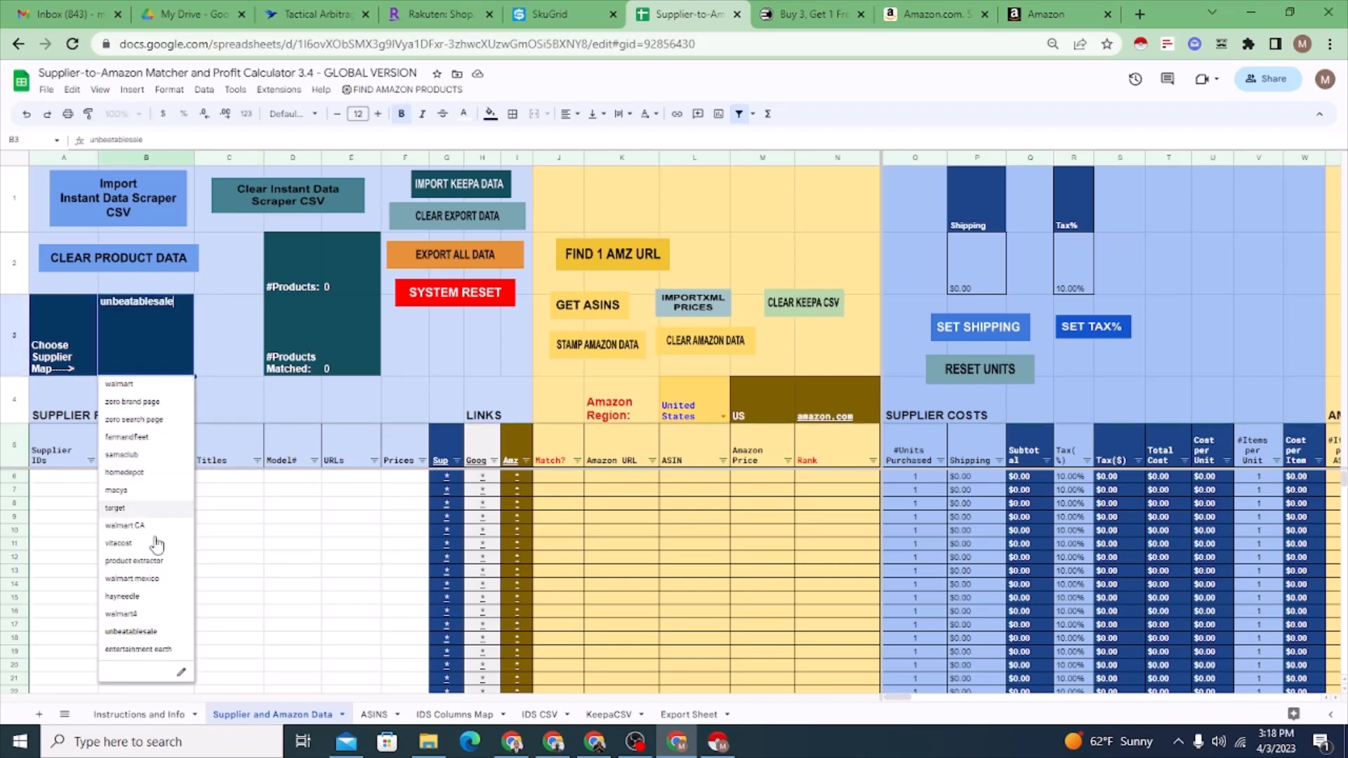
pyautogui.click(141, 649)
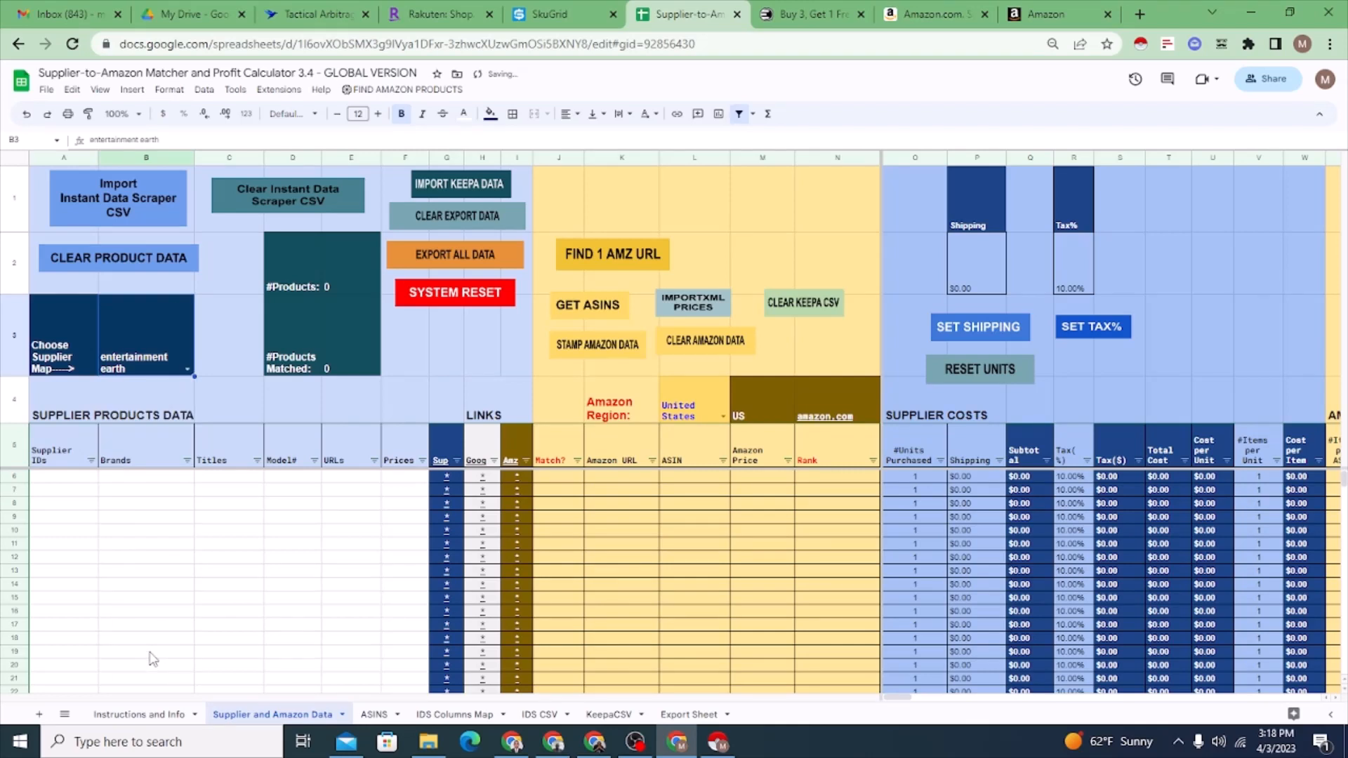
pyautogui.click(63, 479)
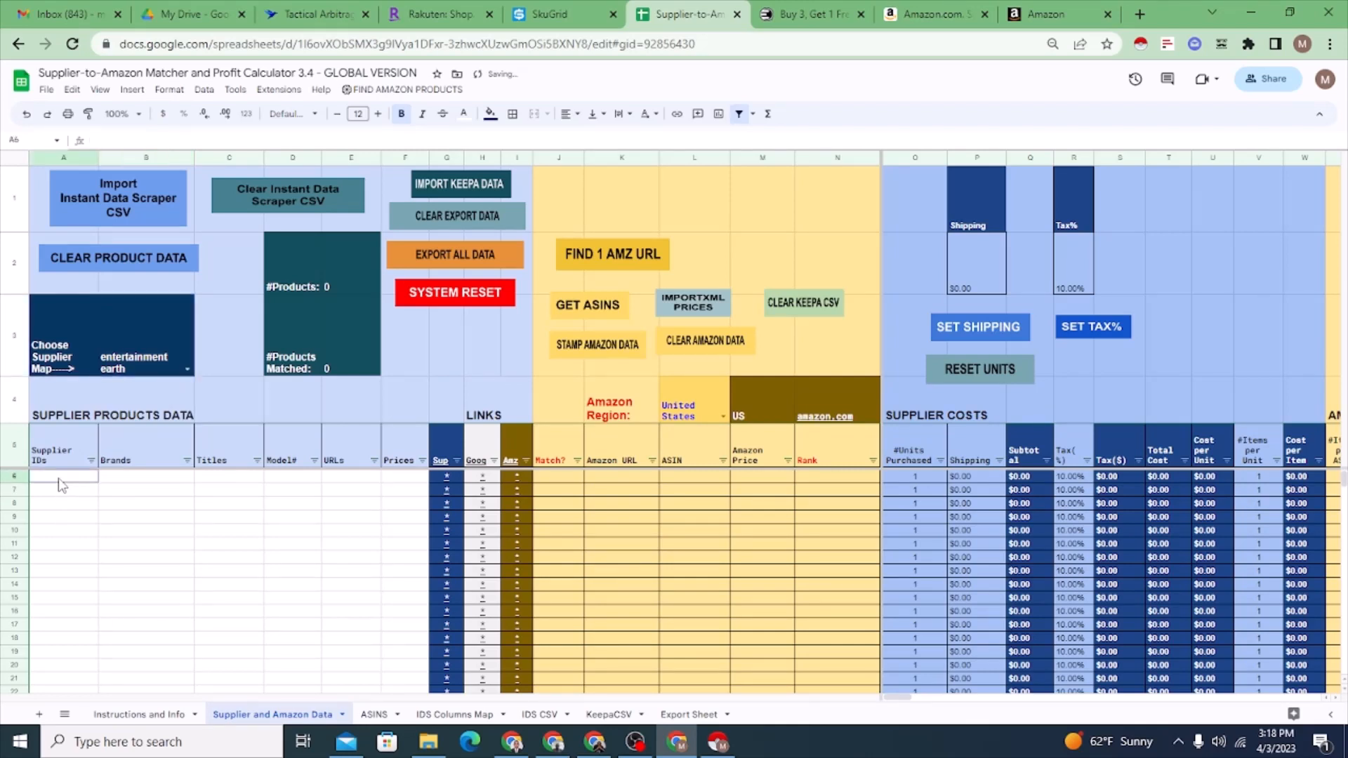
pyautogui.click(137, 203)
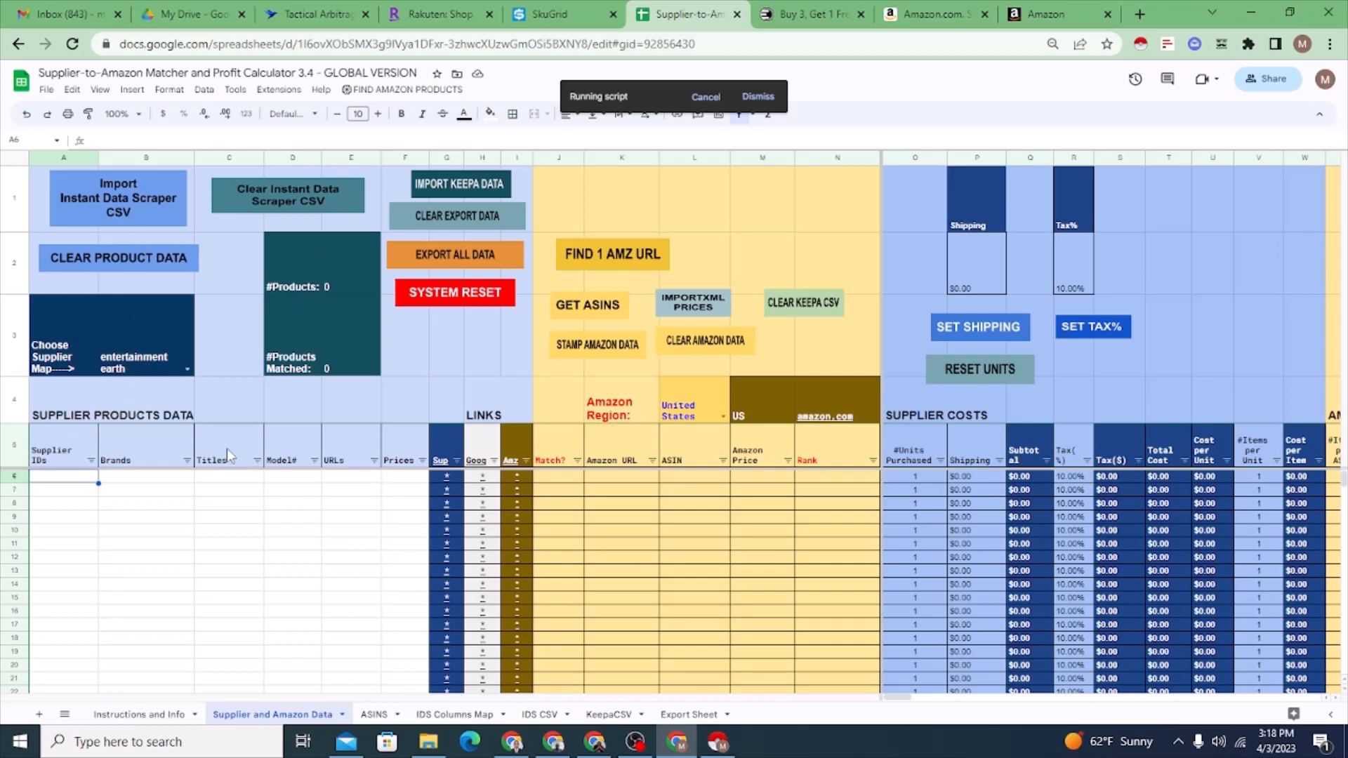
# - Copy the product titles in F2:F61 of the product-link column on the IDS CSV sheet
pyautogui.click(537, 716)
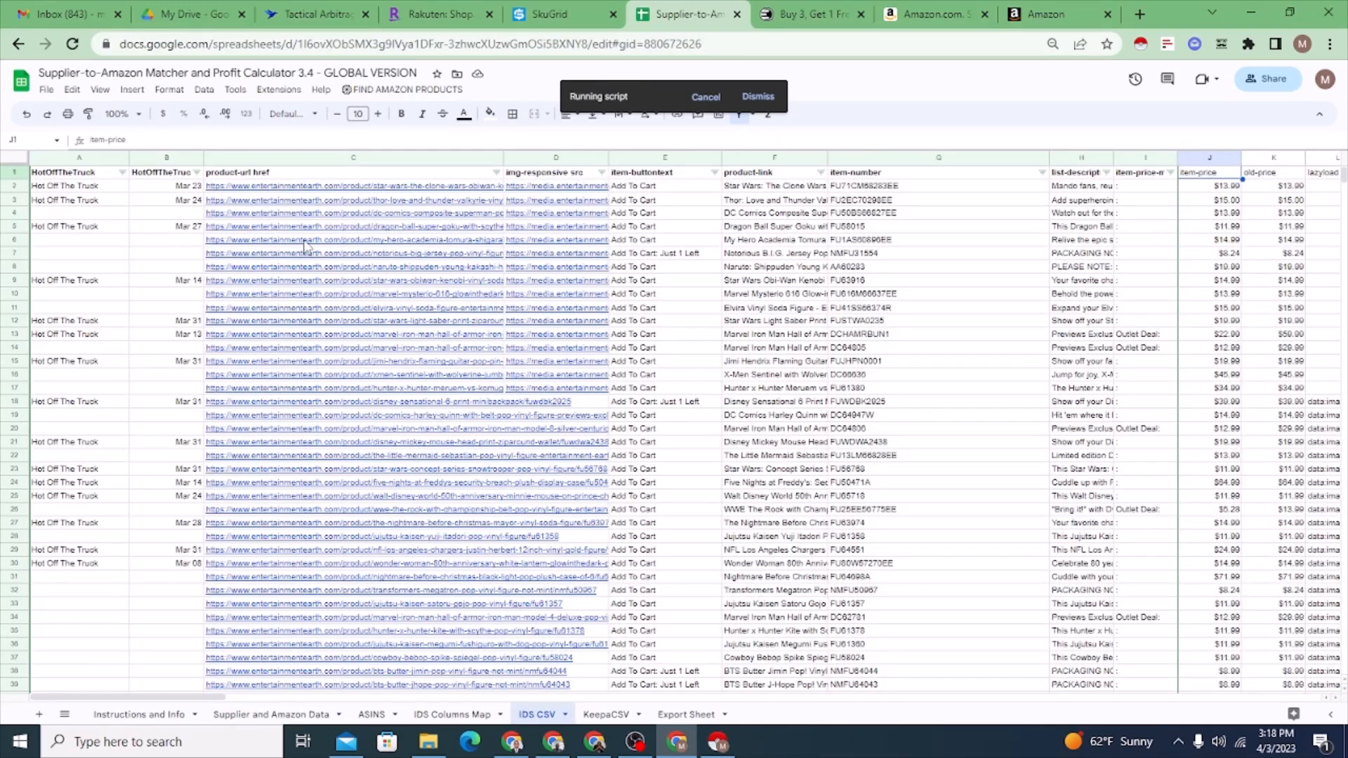
pyautogui.click(267, 718)
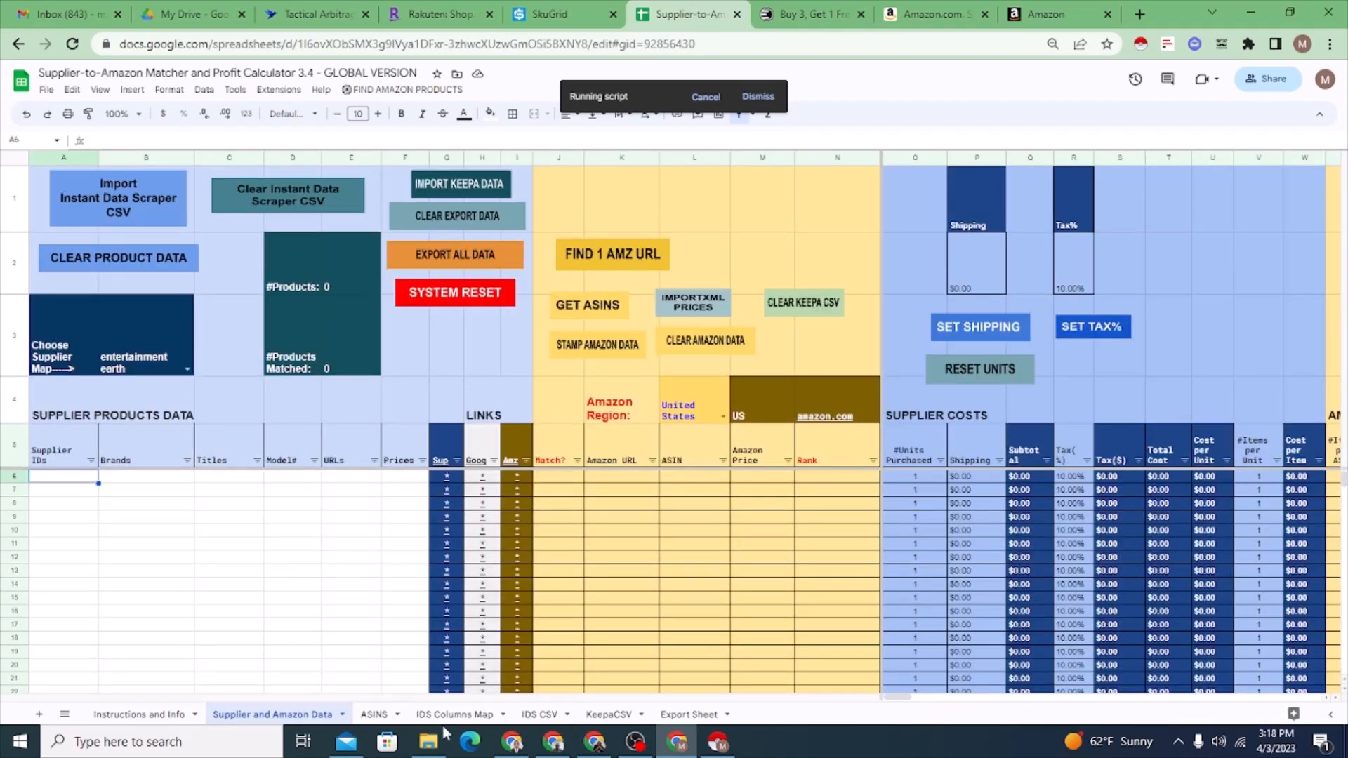
pyautogui.click(541, 719)
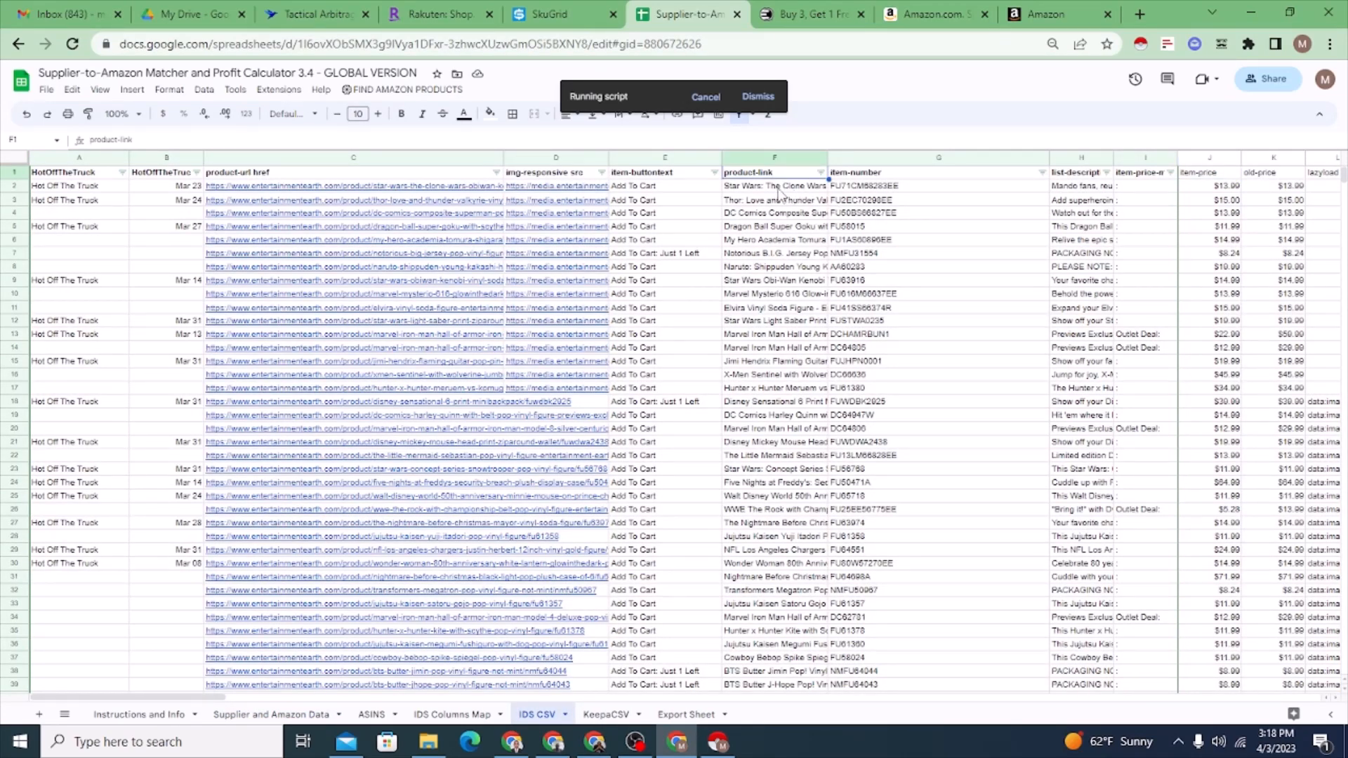
pyautogui.moveTo(778, 191); pyautogui.dragTo(765, 639)
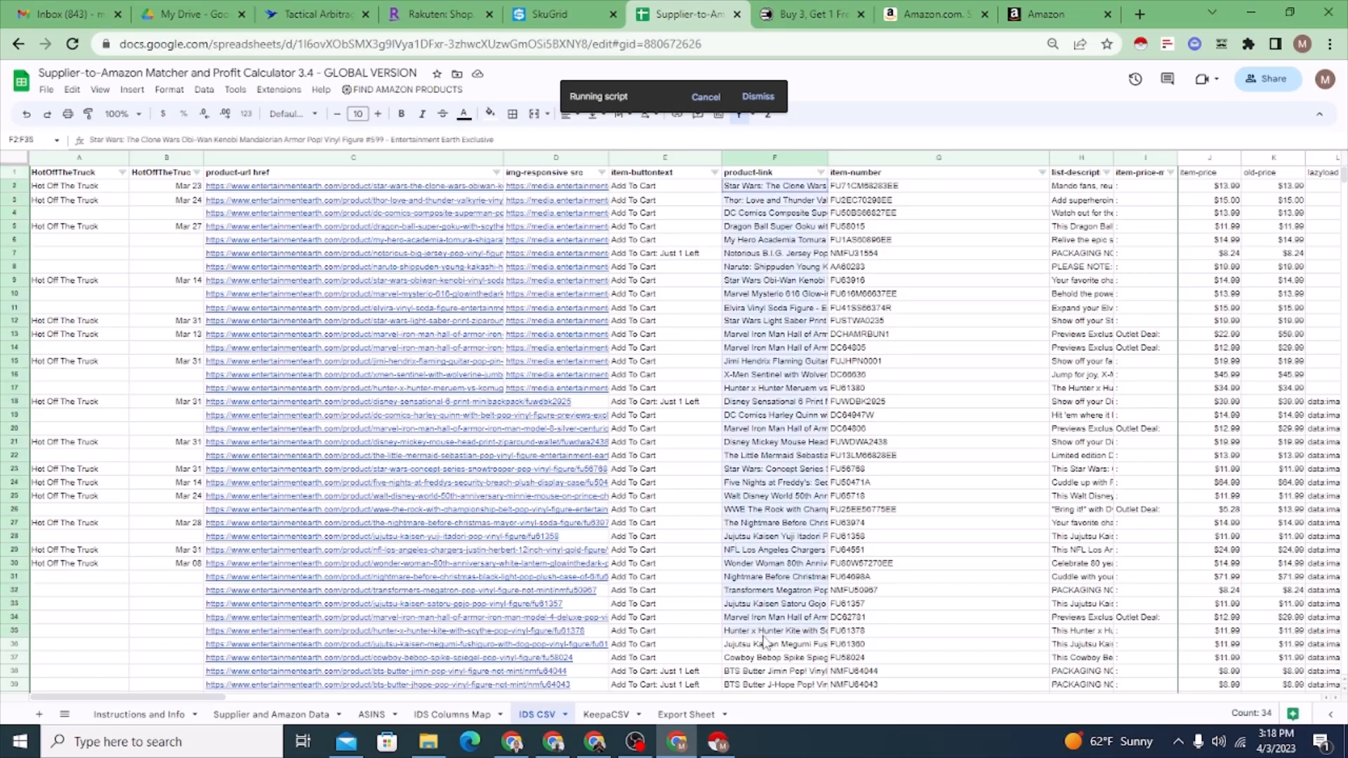
pyautogui.moveTo(774, 557)
pyautogui.mouseDown()
pyautogui.moveTo(774, 513)
pyautogui.moveTo(774, 547)
pyautogui.mouseUp()
pyautogui.scroll(-7, 774, 548)
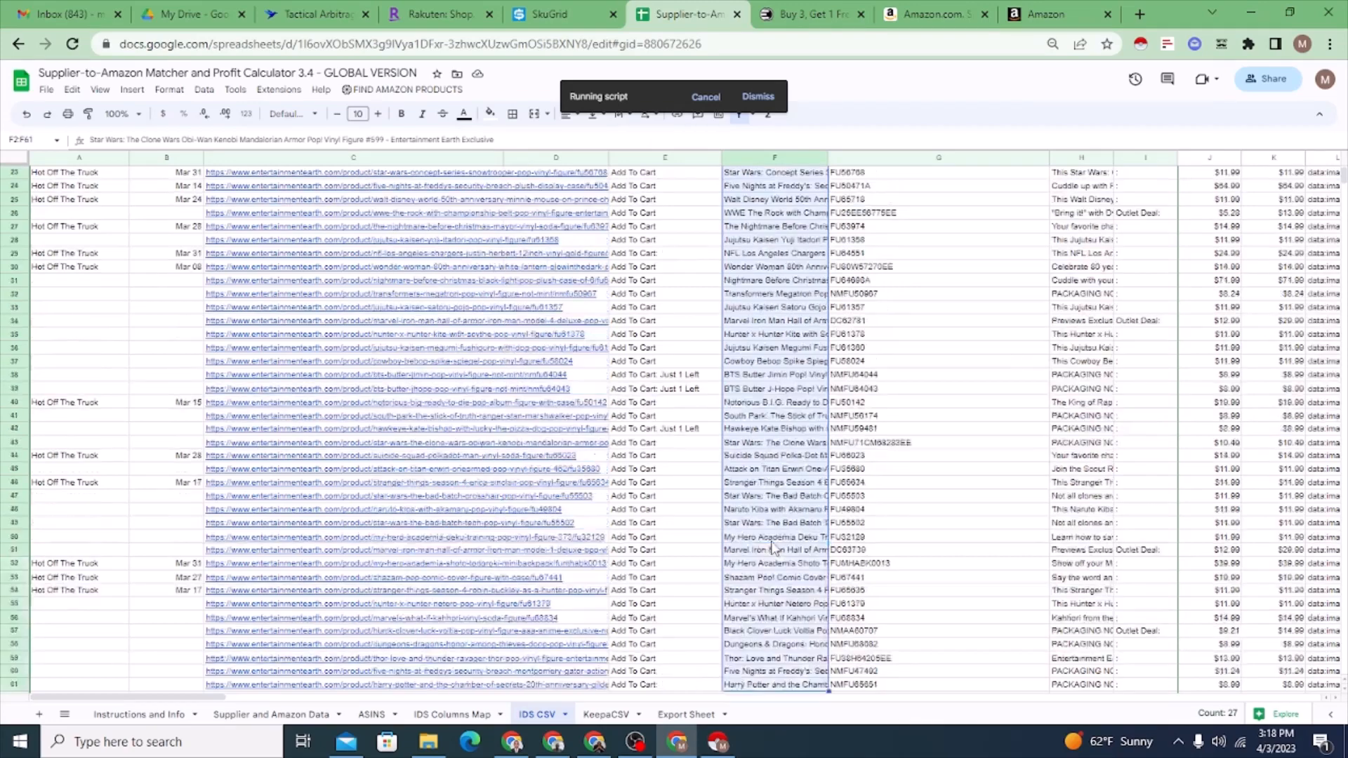
pyautogui.rightClick(760, 480)
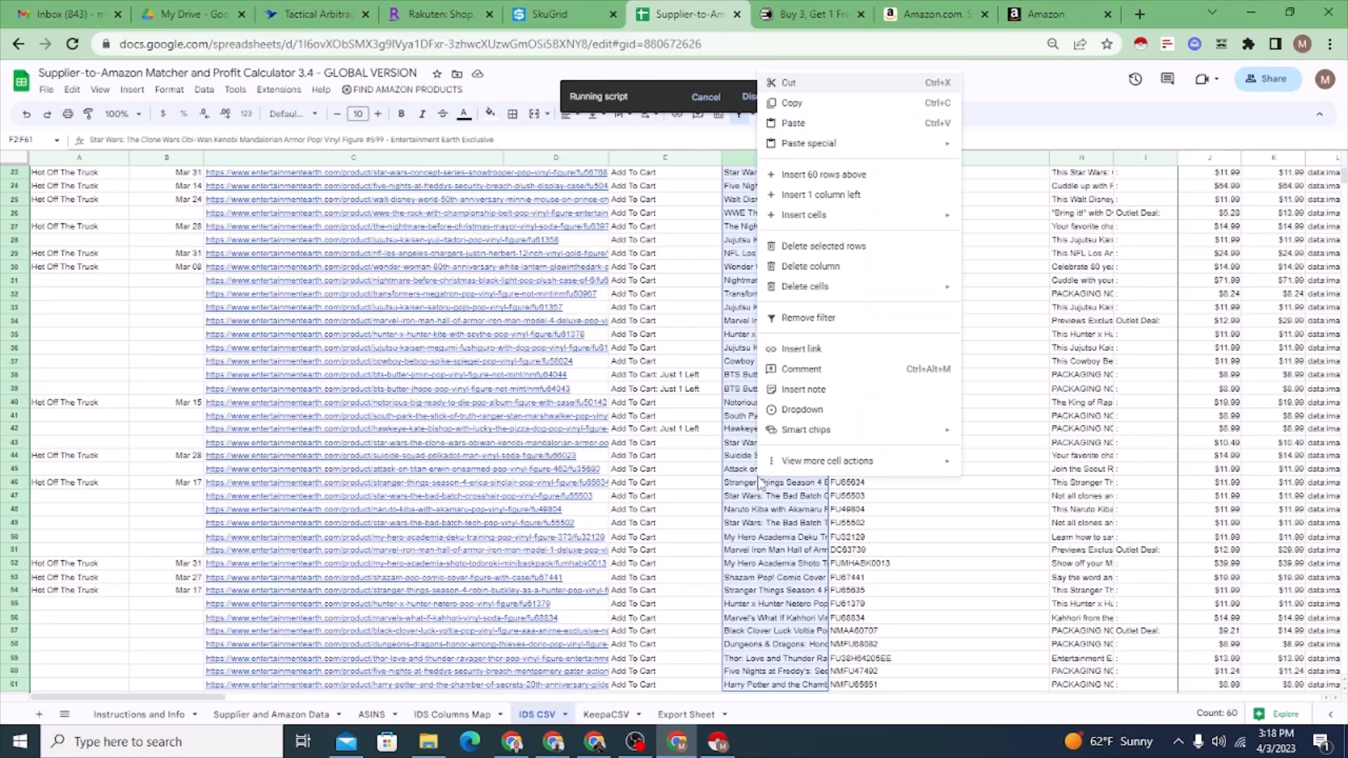
pyautogui.click(820, 103)
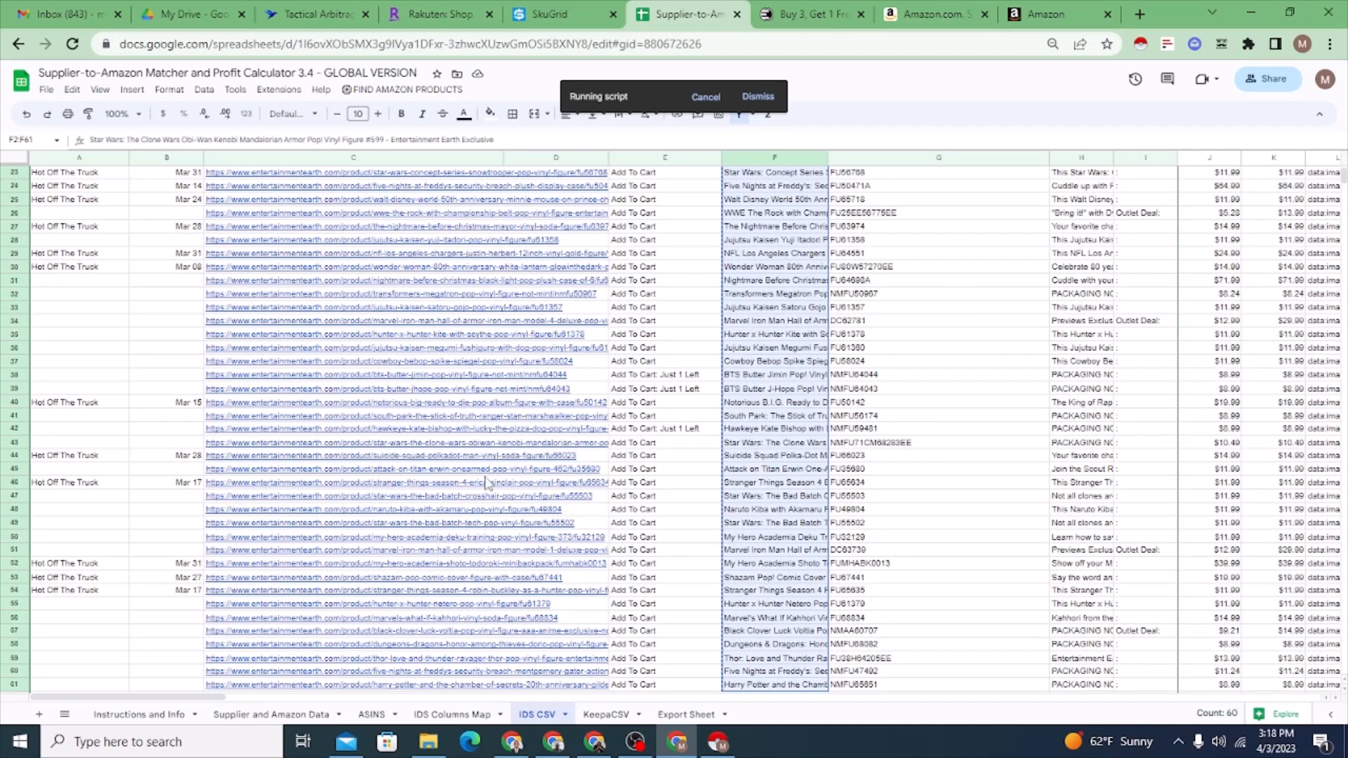
# - Compare the Buy 3, Get 1 Free Funko products on Entertainment Earth with the product rows on the Supplier and Amazon Data sheet
pyautogui.click(260, 716)
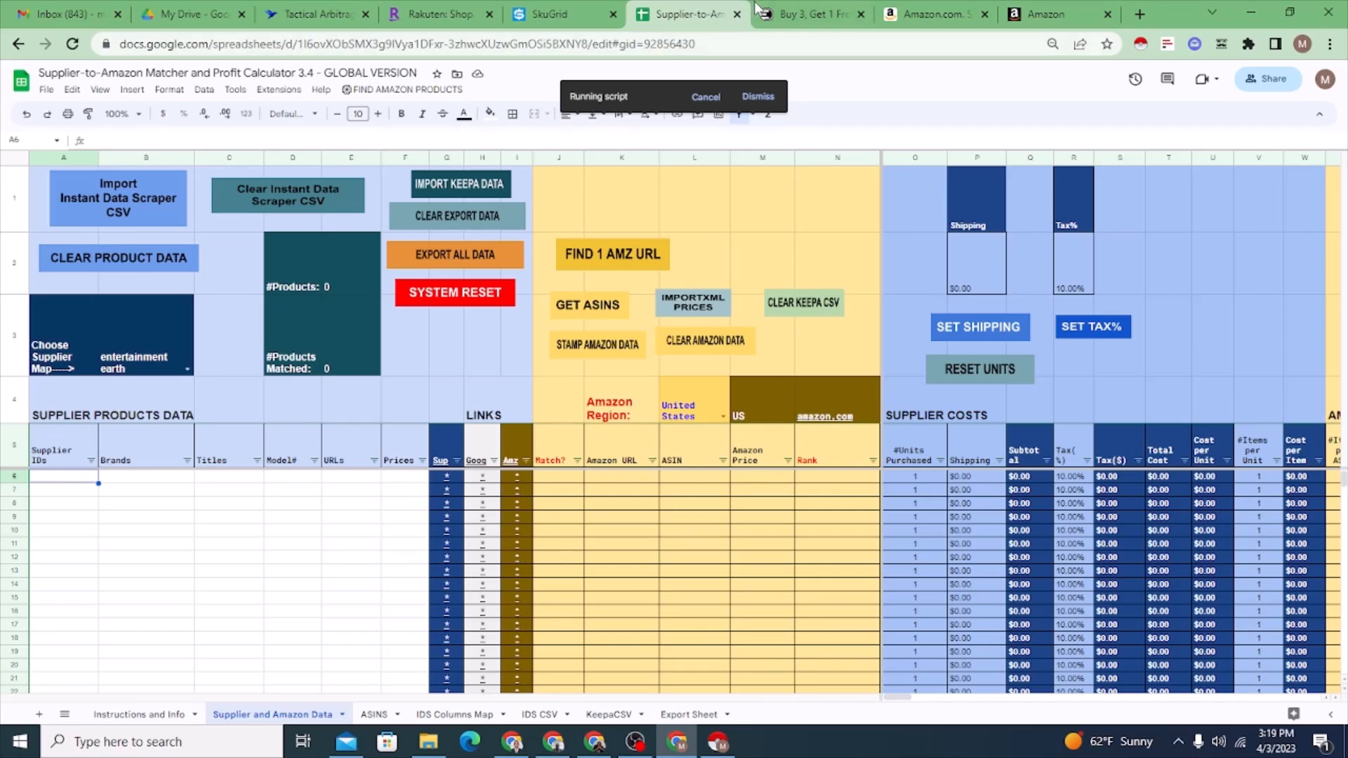
pyautogui.click(798, 9)
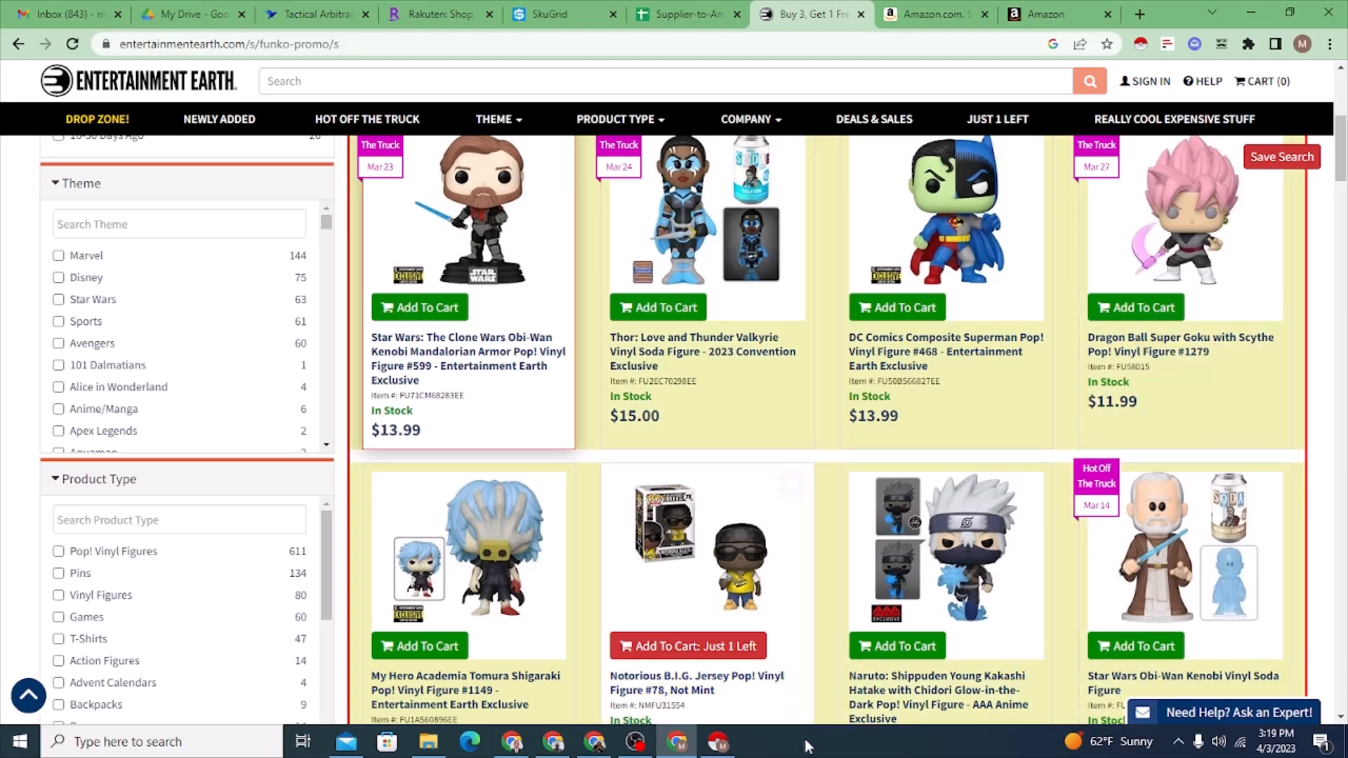
pyautogui.scroll(-1, 906, 555)
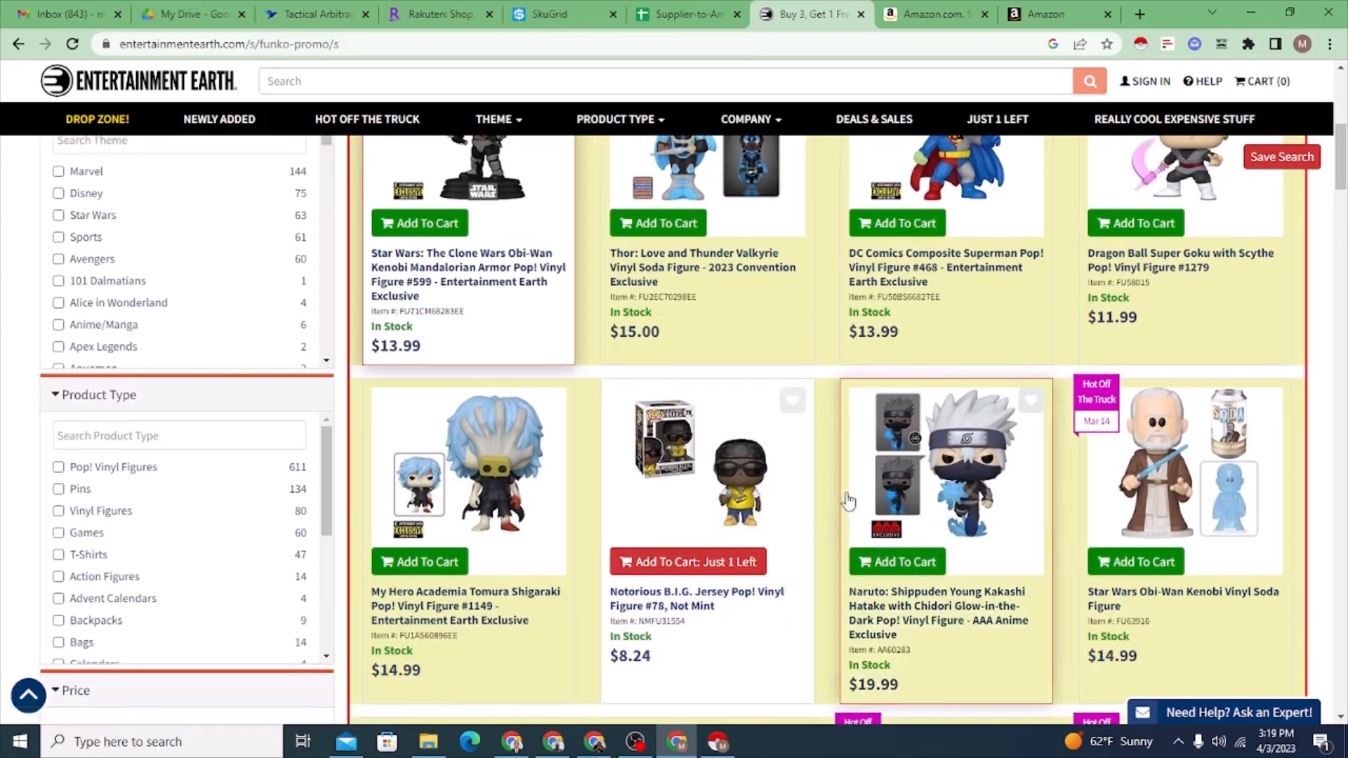
pyautogui.scroll(3, 842, 492)
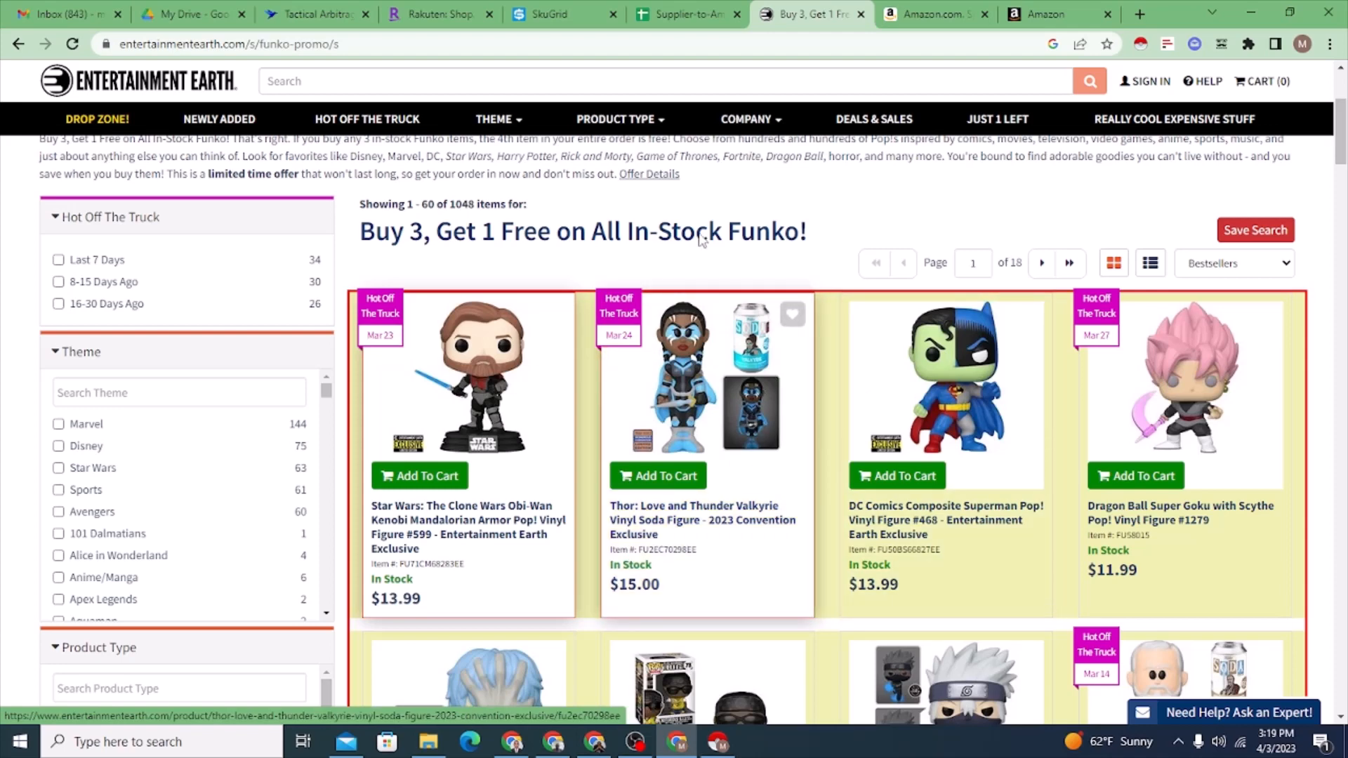
pyautogui.click(719, 16)
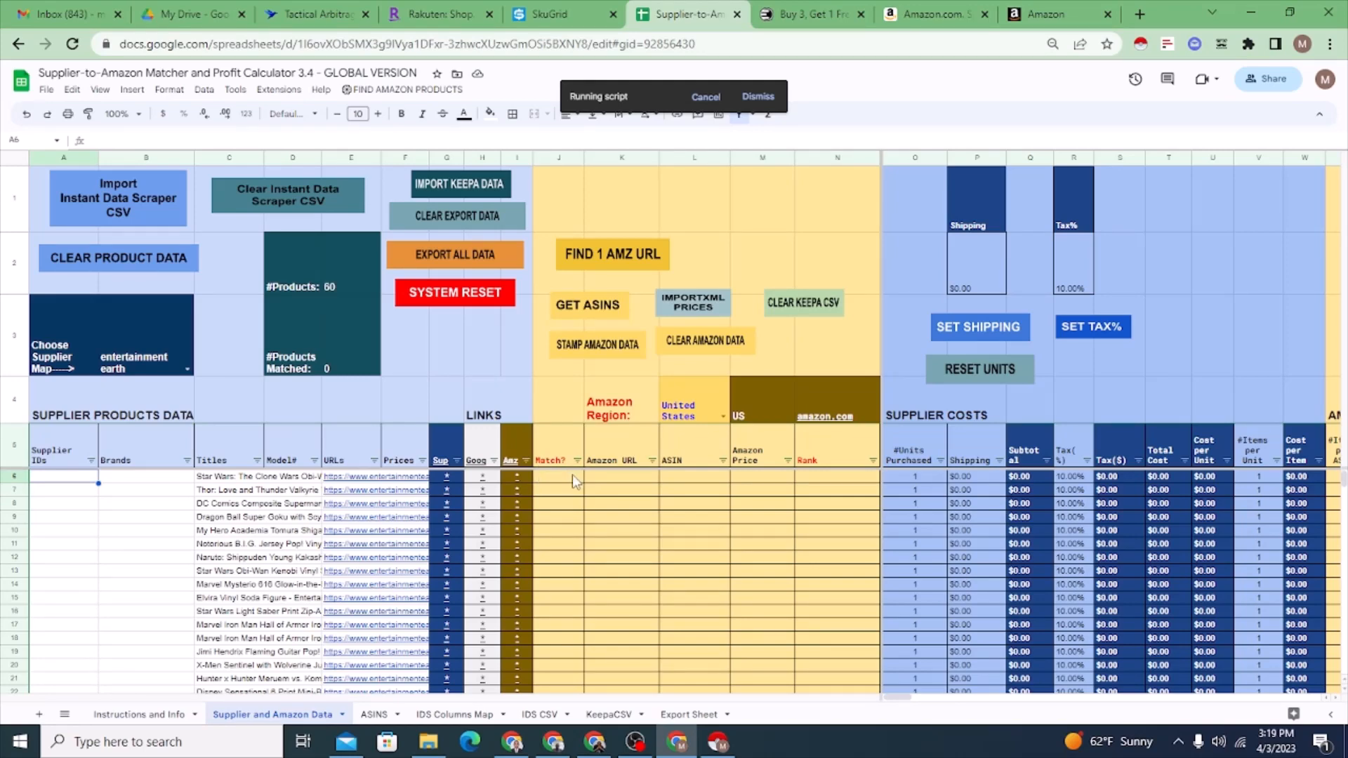
pyautogui.click(242, 480)
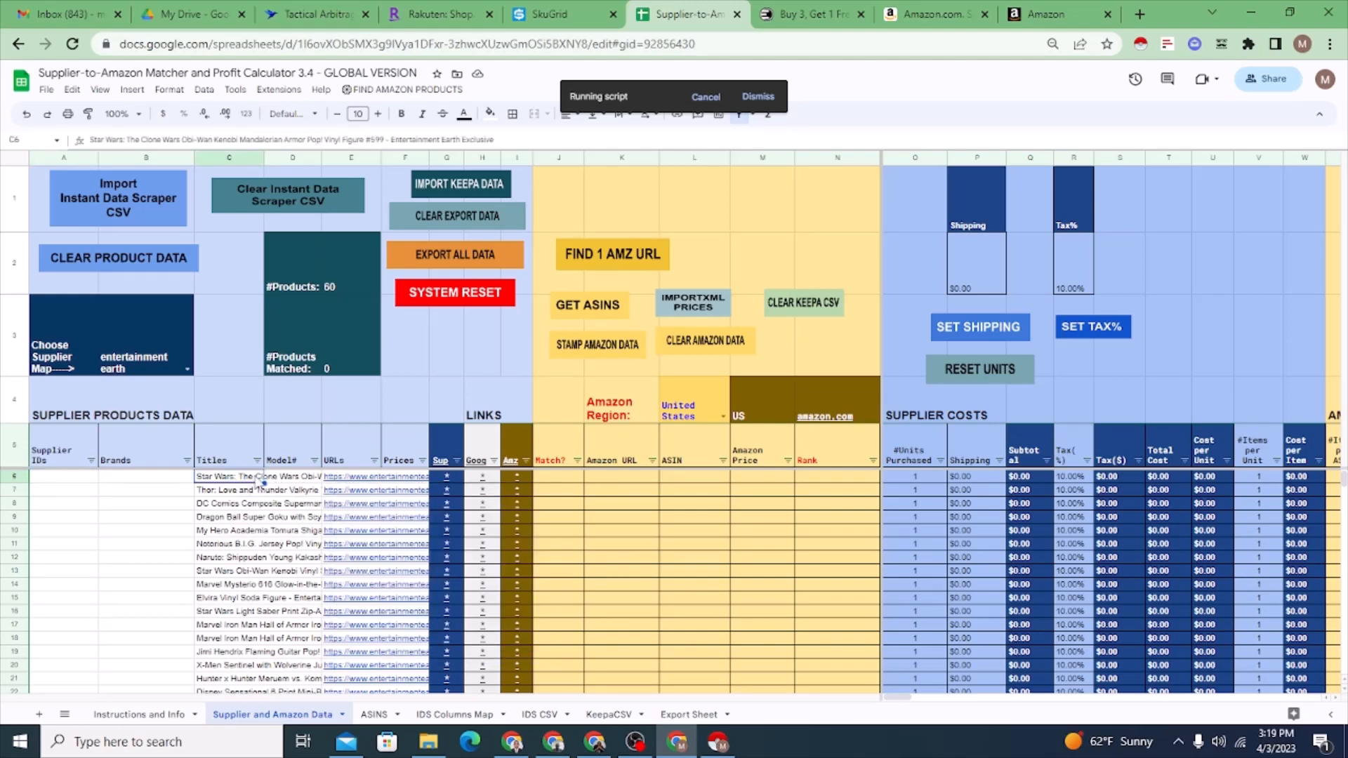
pyautogui.click(554, 485)
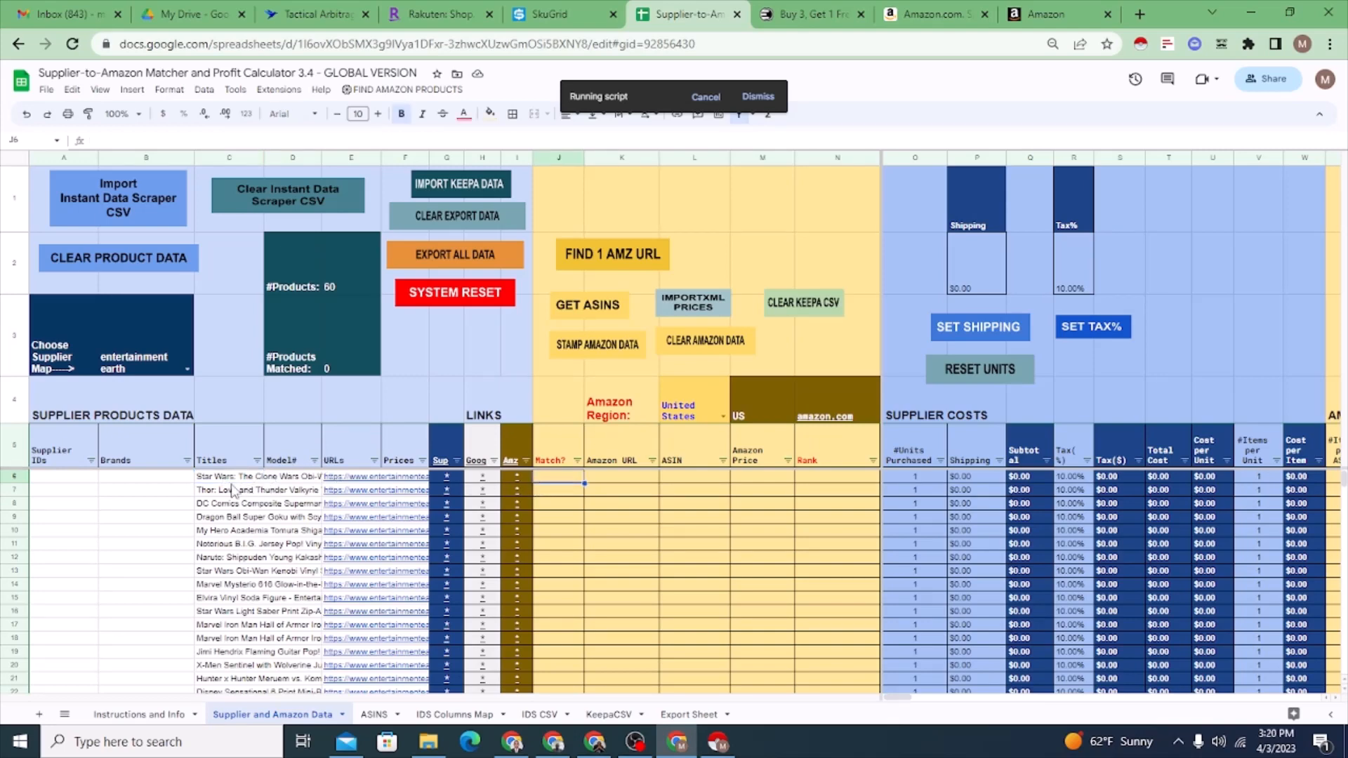
pyautogui.click(815, 14)
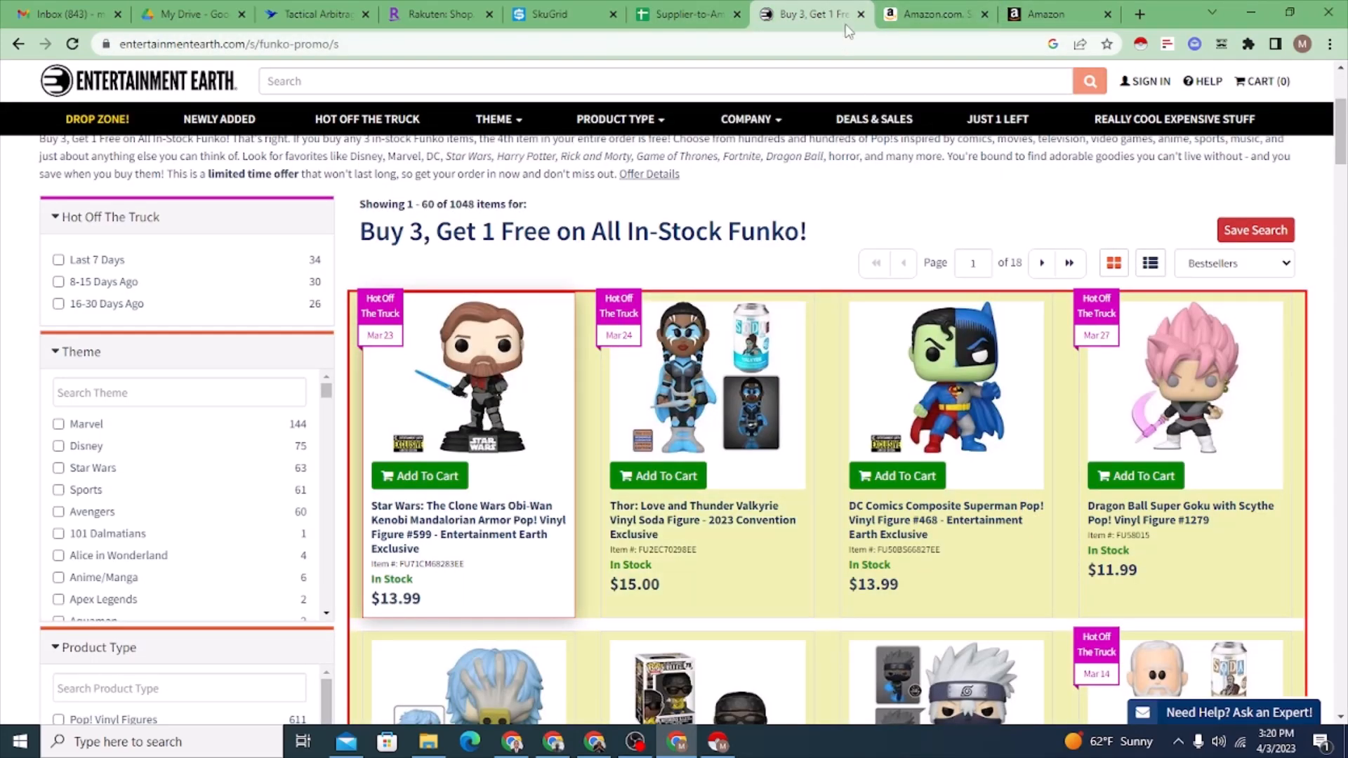
pyautogui.click(674, 10)
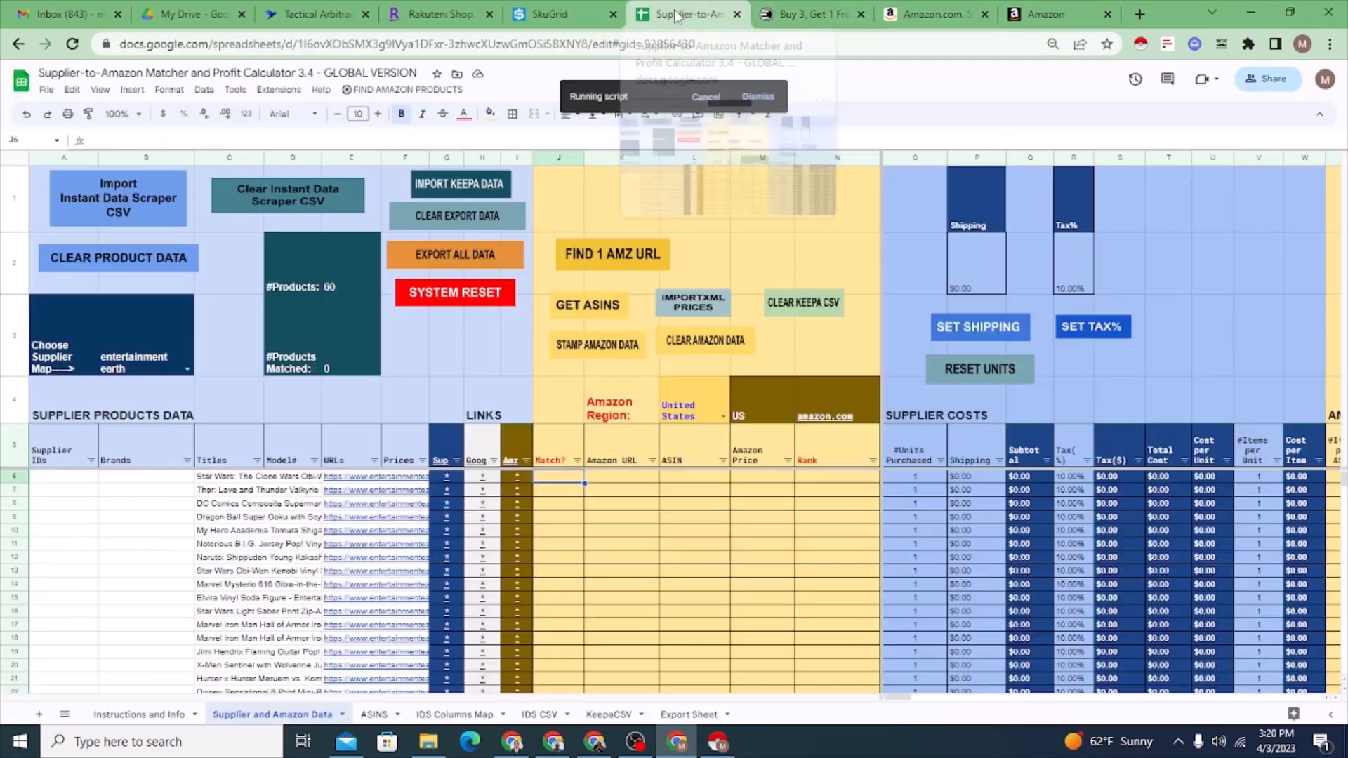
# - Run the search for Amazon URLs on the imported products, cancelling and restarting it from the Match? header so the first product row is included
pyautogui.click(404, 90)
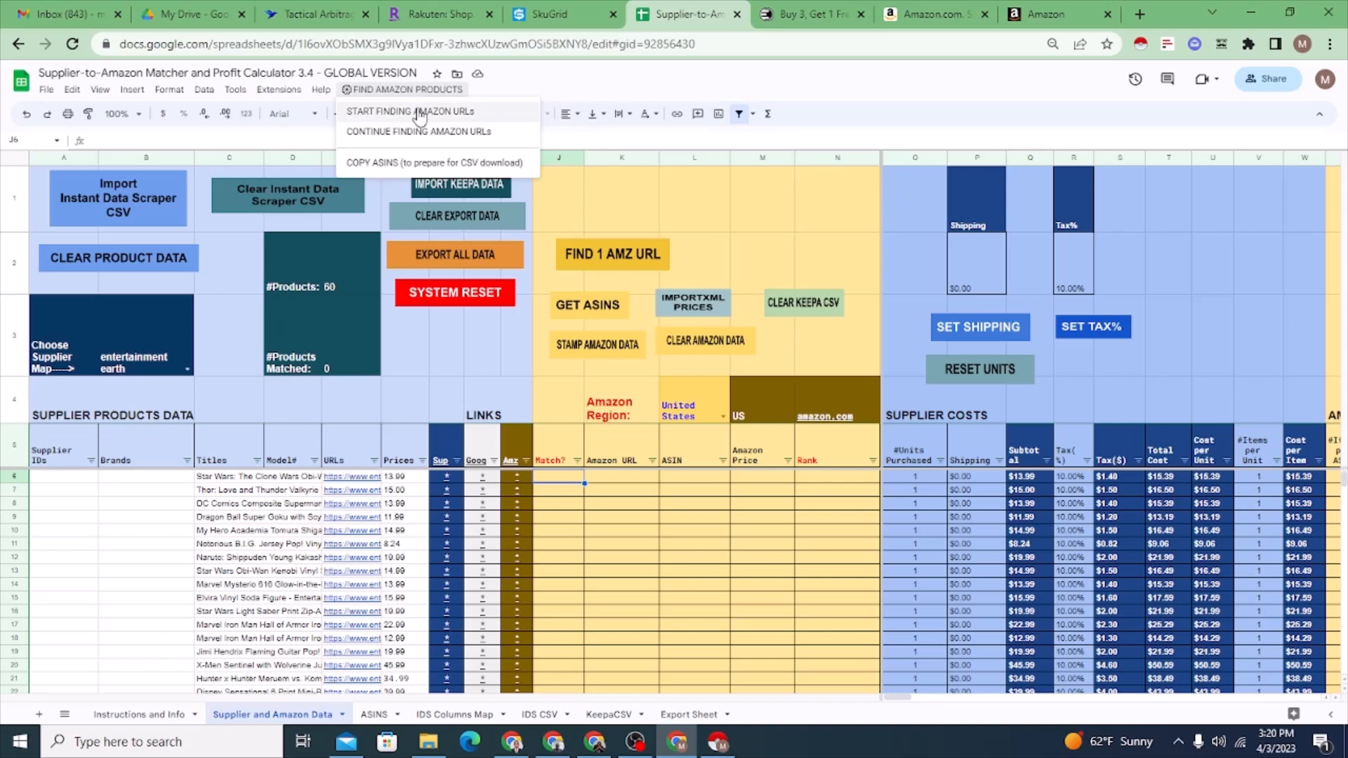
pyautogui.click(420, 112)
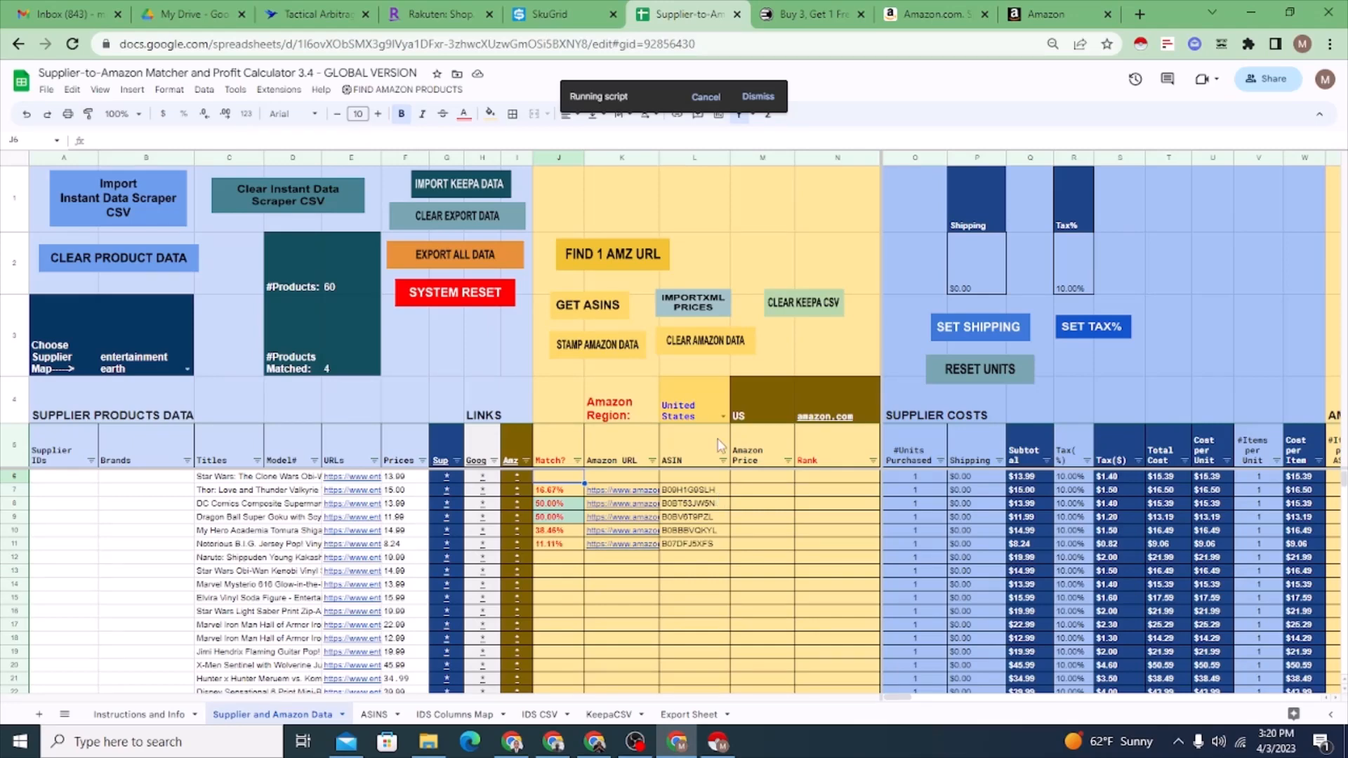
pyautogui.click(702, 100)
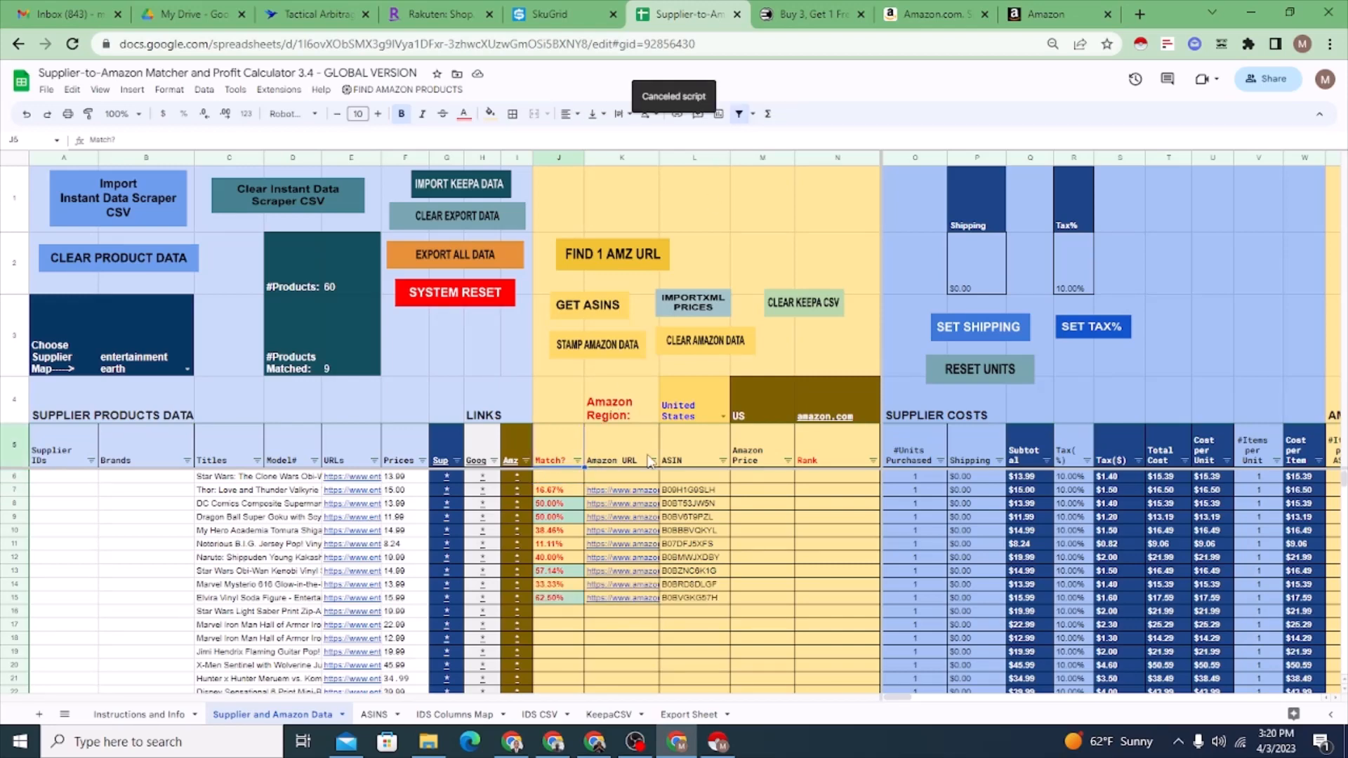
pyautogui.click(402, 89)
pyautogui.click(397, 117)
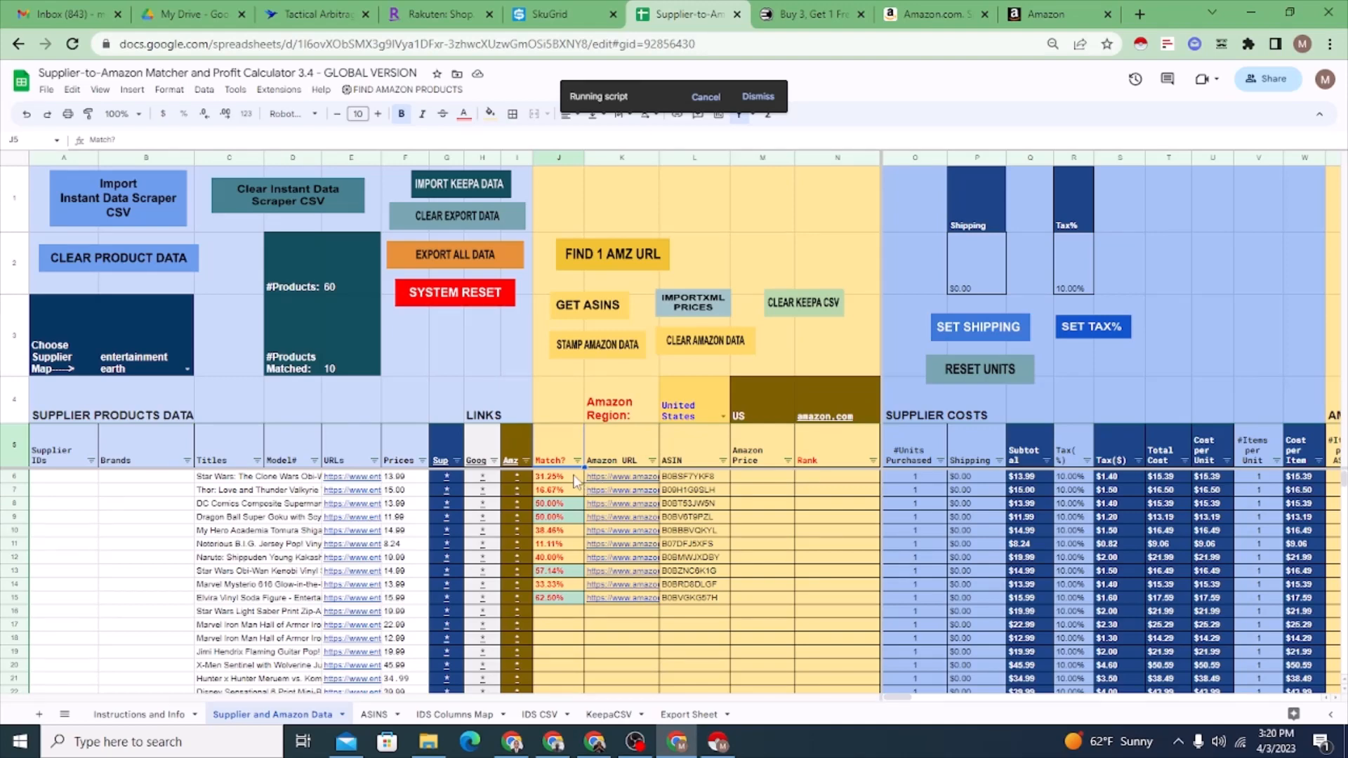
# - Examine the match percentages, Amazon URLs and ASINs being filled in for the product rows
pyautogui.moveTo(640, 483)
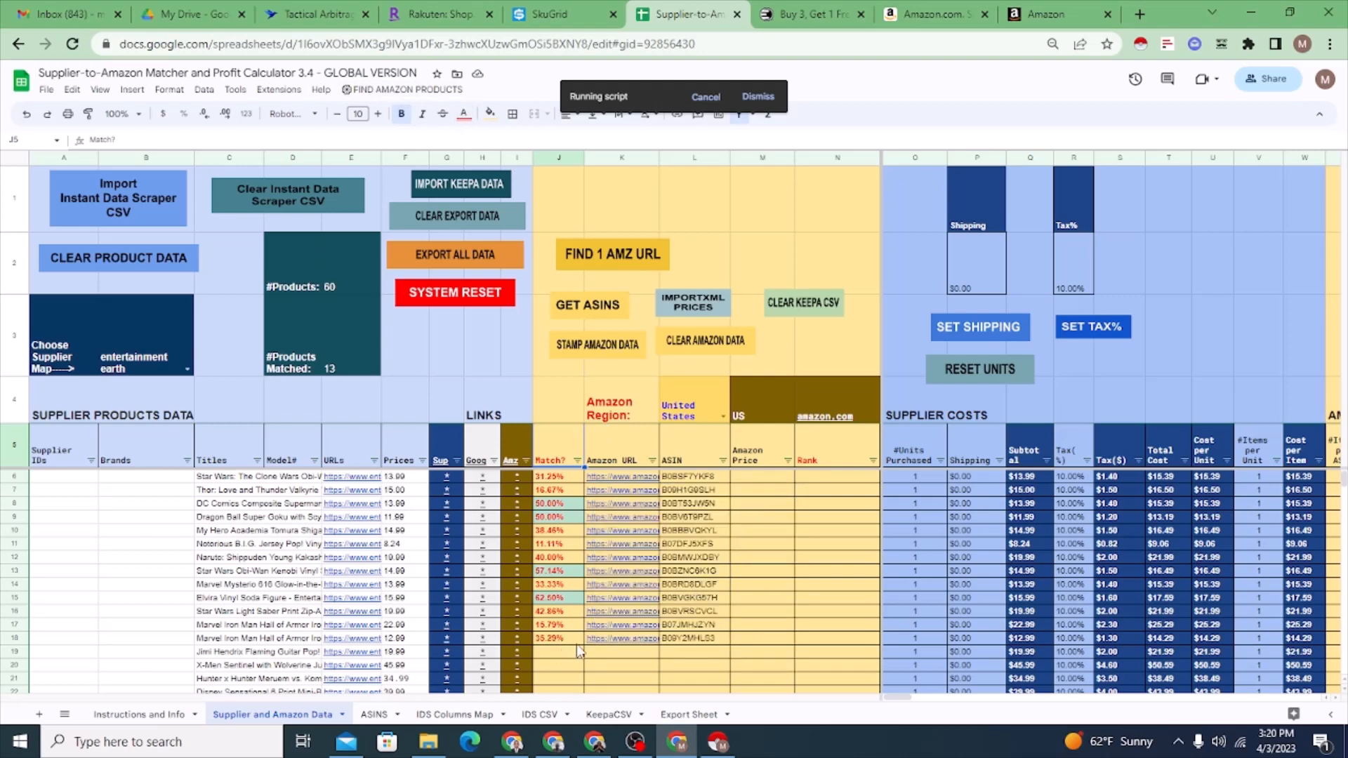
pyautogui.scroll(-2, 583, 632)
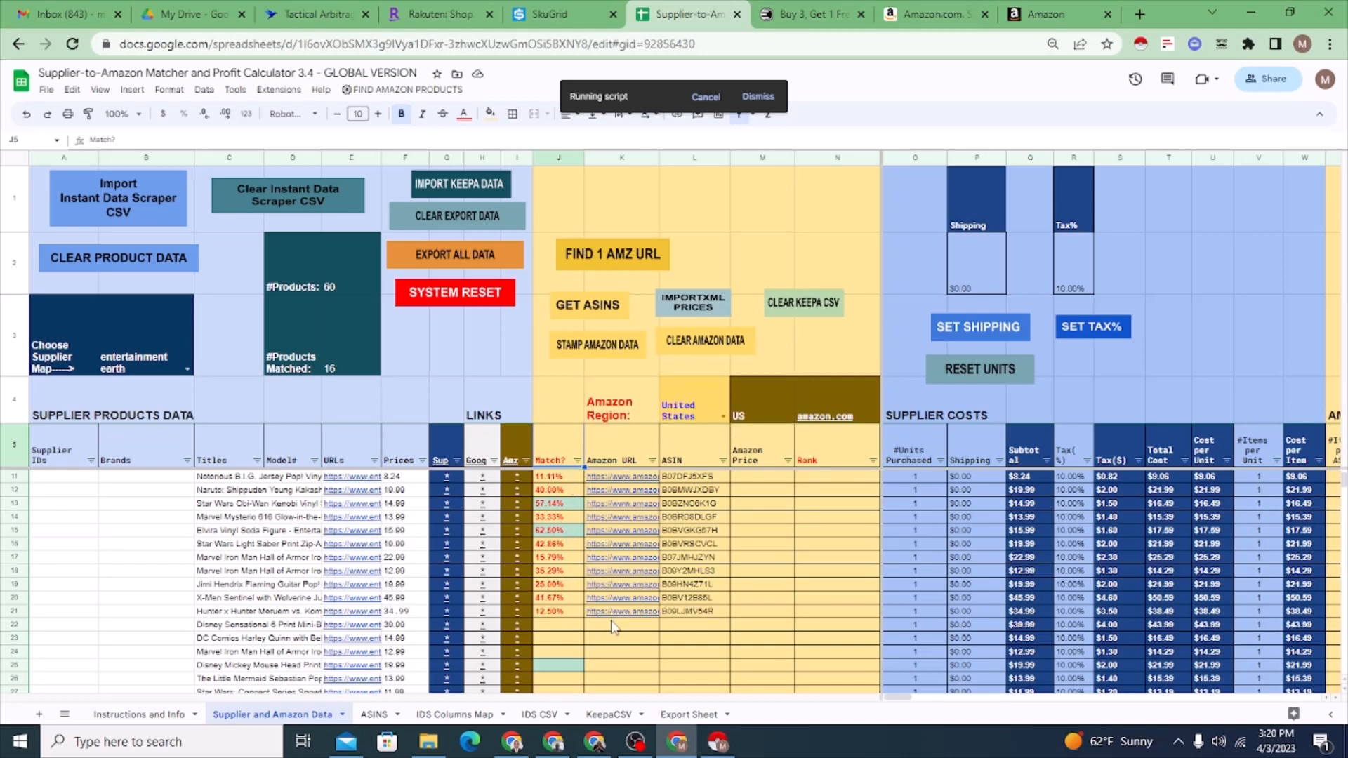
pyautogui.scroll(-2, 613, 627)
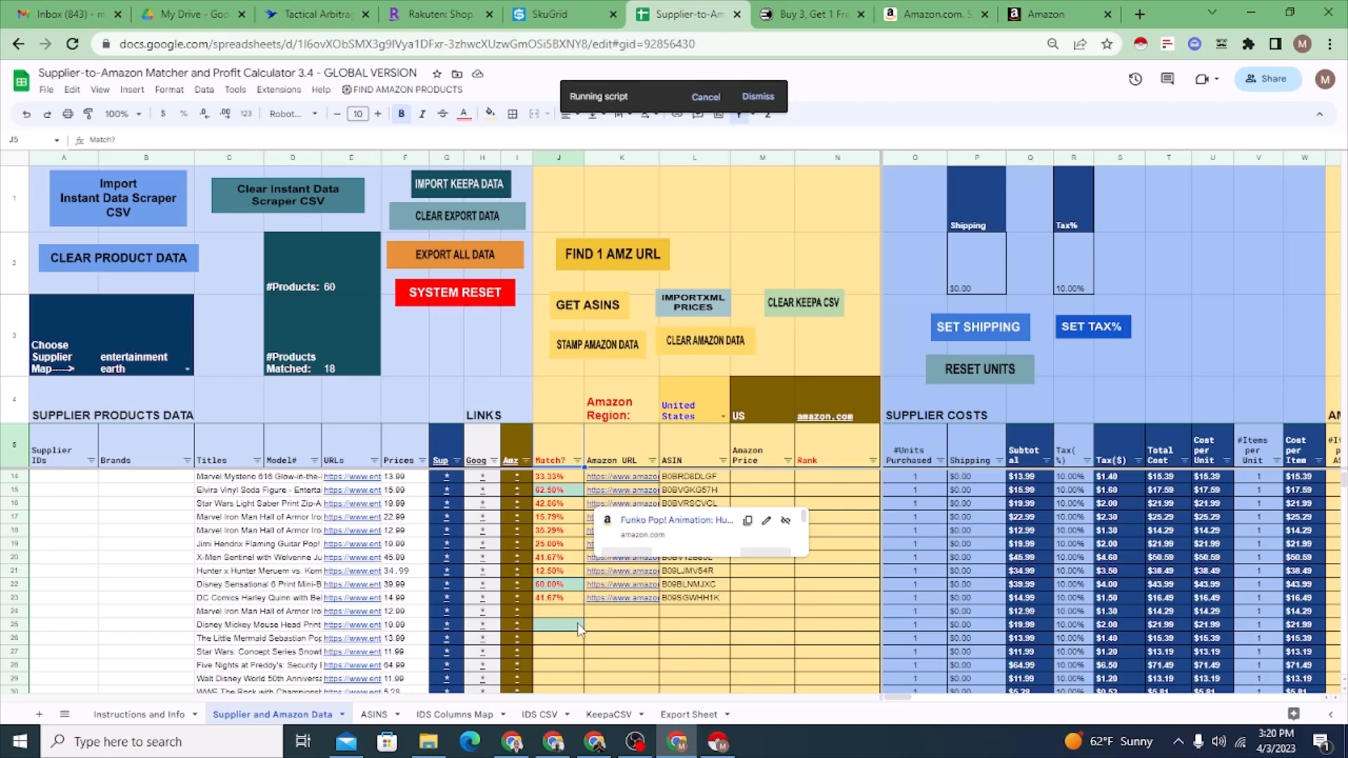
pyautogui.scroll(-1, 569, 618)
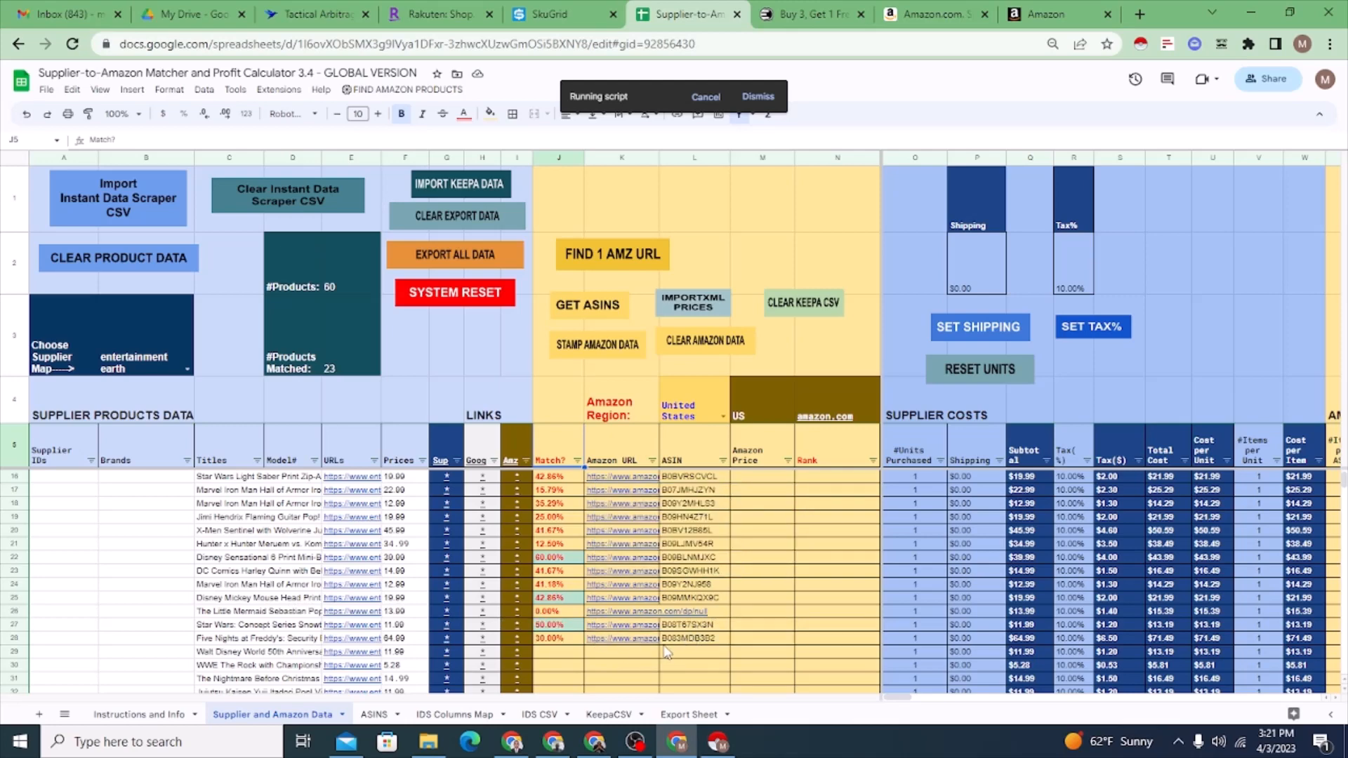
pyautogui.scroll(-1, 666, 653)
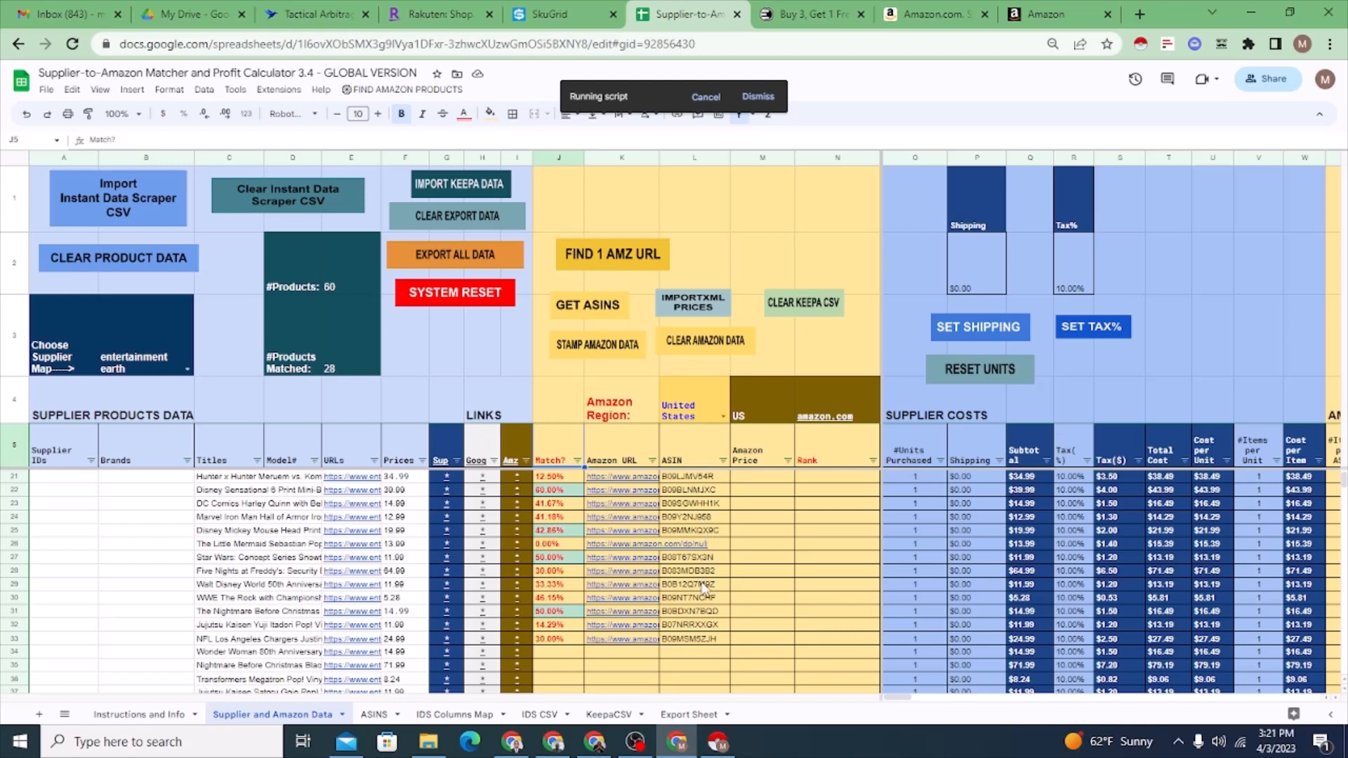
pyautogui.scroll(-3, 707, 555)
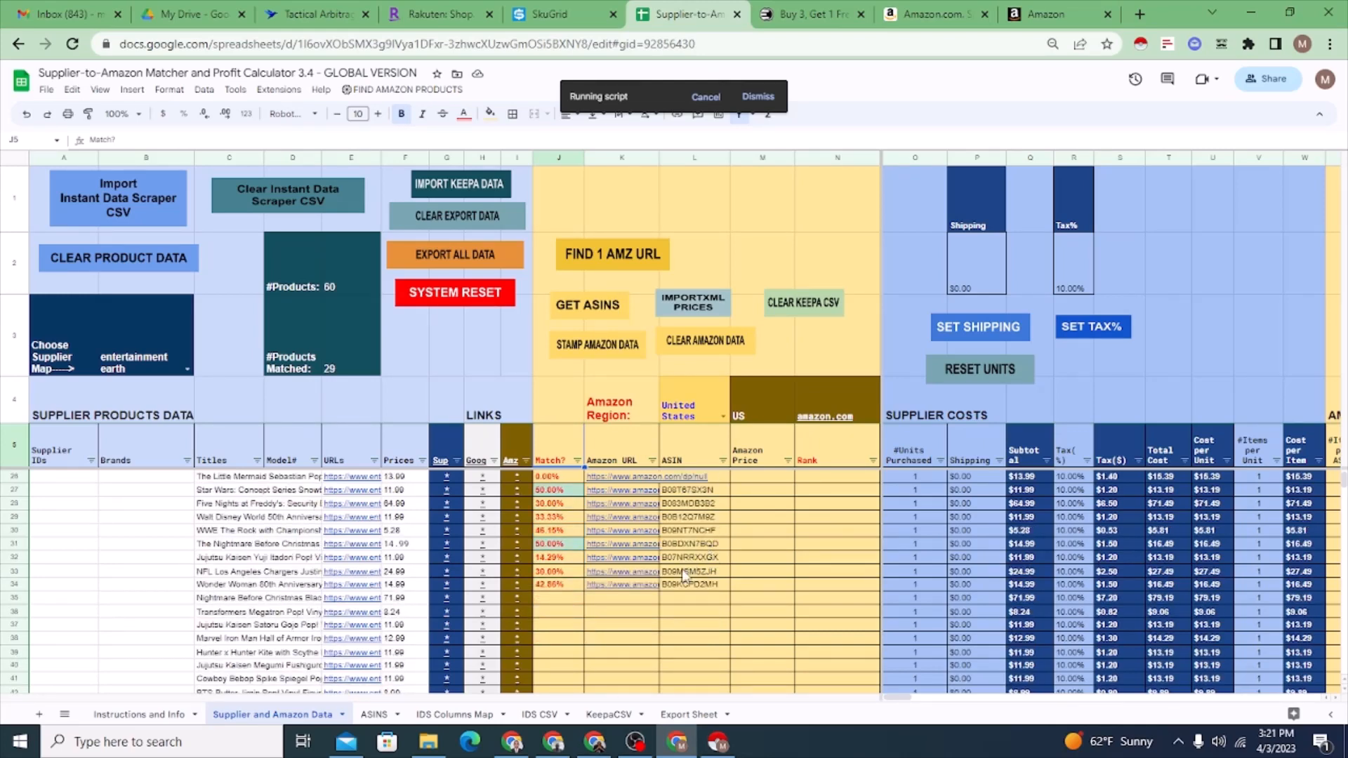
pyautogui.scroll(5, 559, 490)
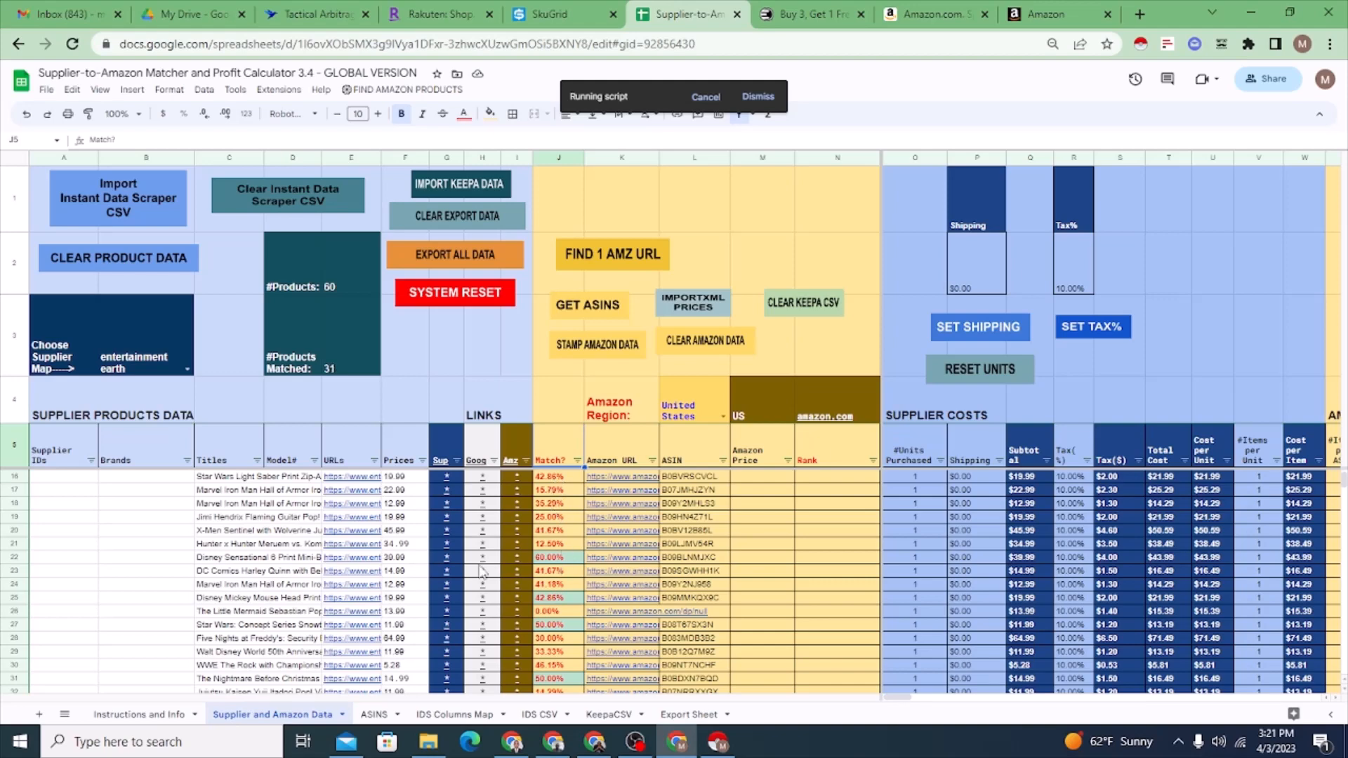
pyautogui.scroll(3, 491, 500)
pyautogui.scroll(3, 511, 499)
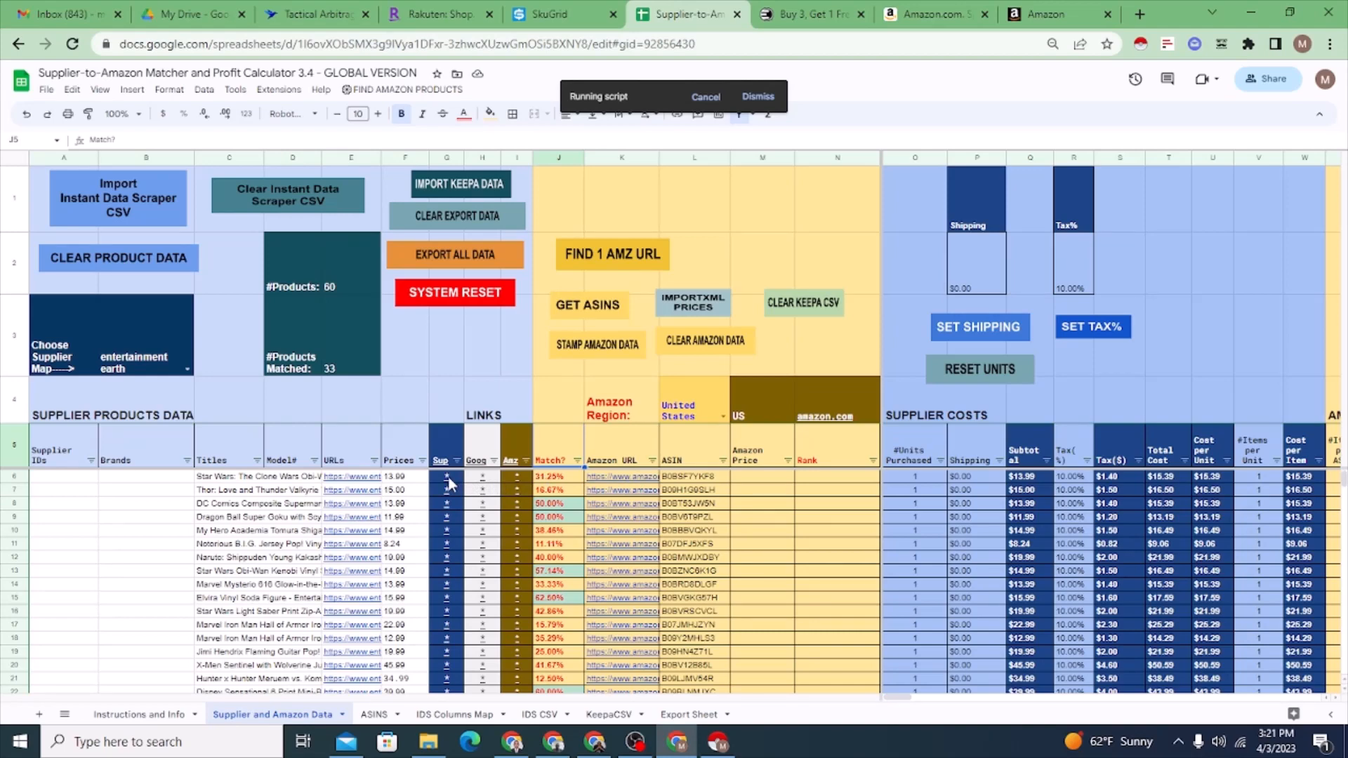
# - Compare the Entertainment Earth and Amazon pages linked for the Clone Wars Obi-Wan Kenobi product in row 6, and close both pages
pyautogui.click(448, 478)
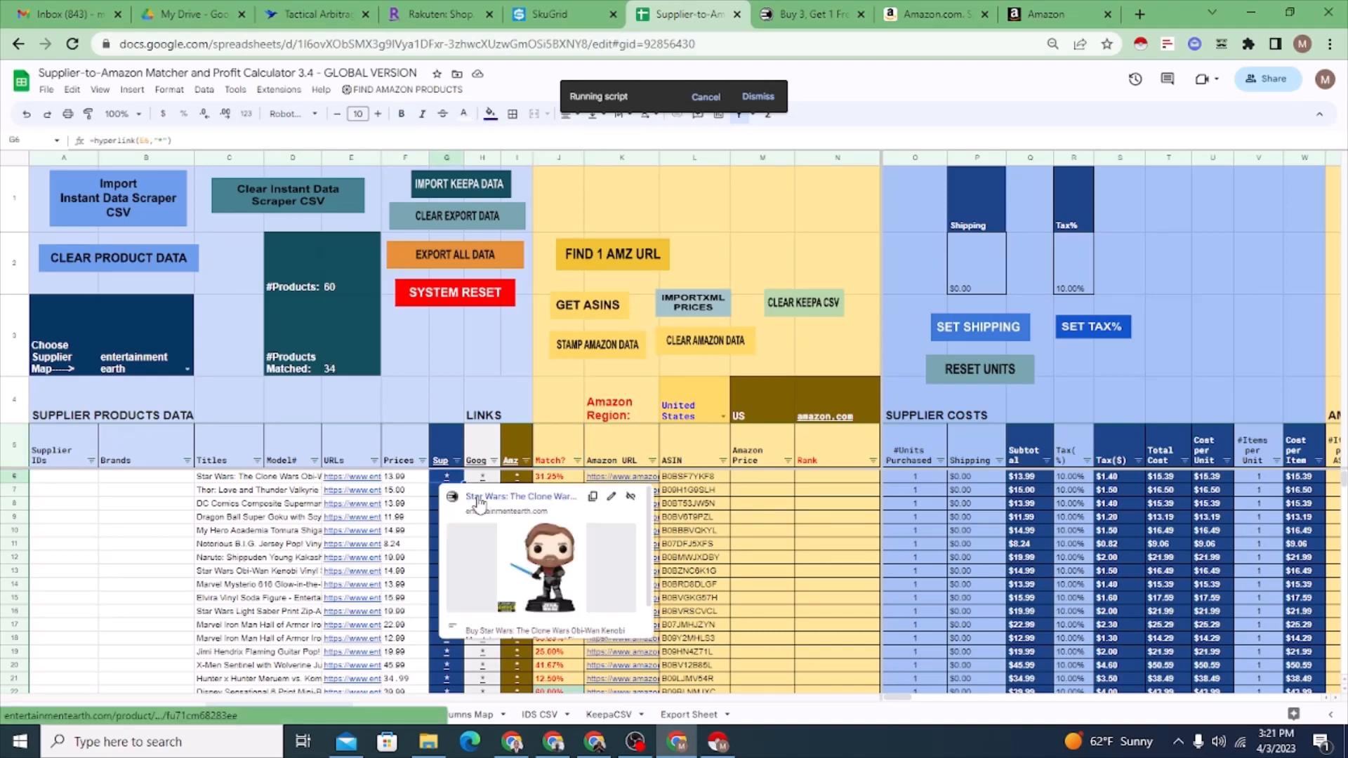
pyautogui.click(481, 504)
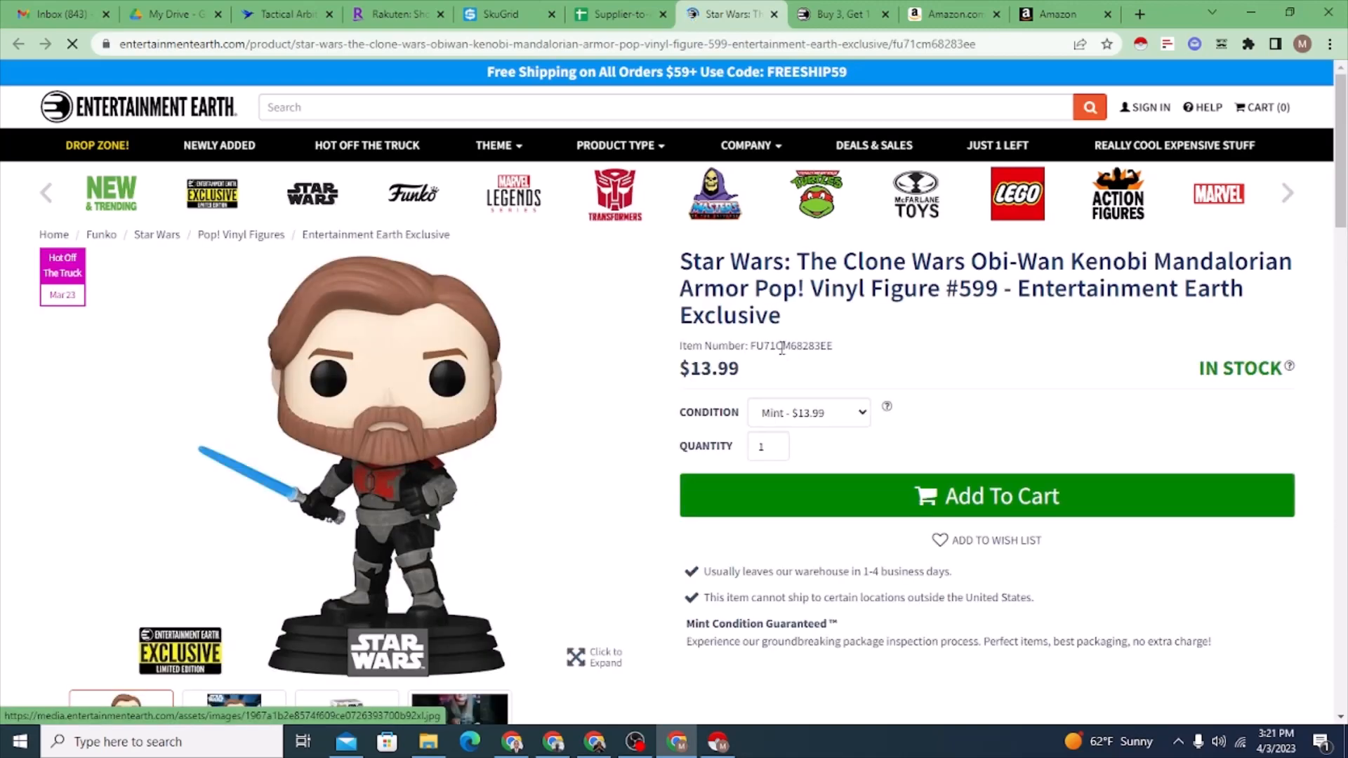
pyautogui.click(617, 16)
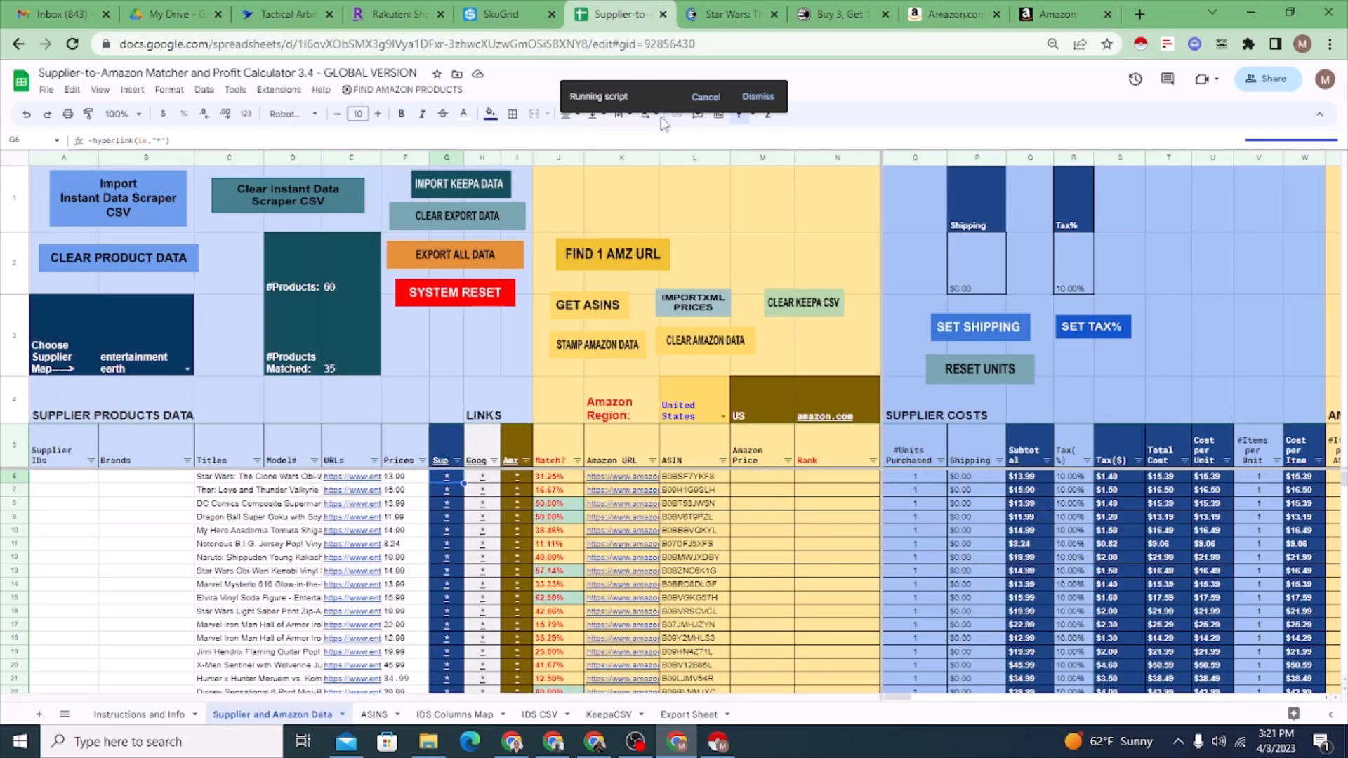
pyautogui.click(516, 476)
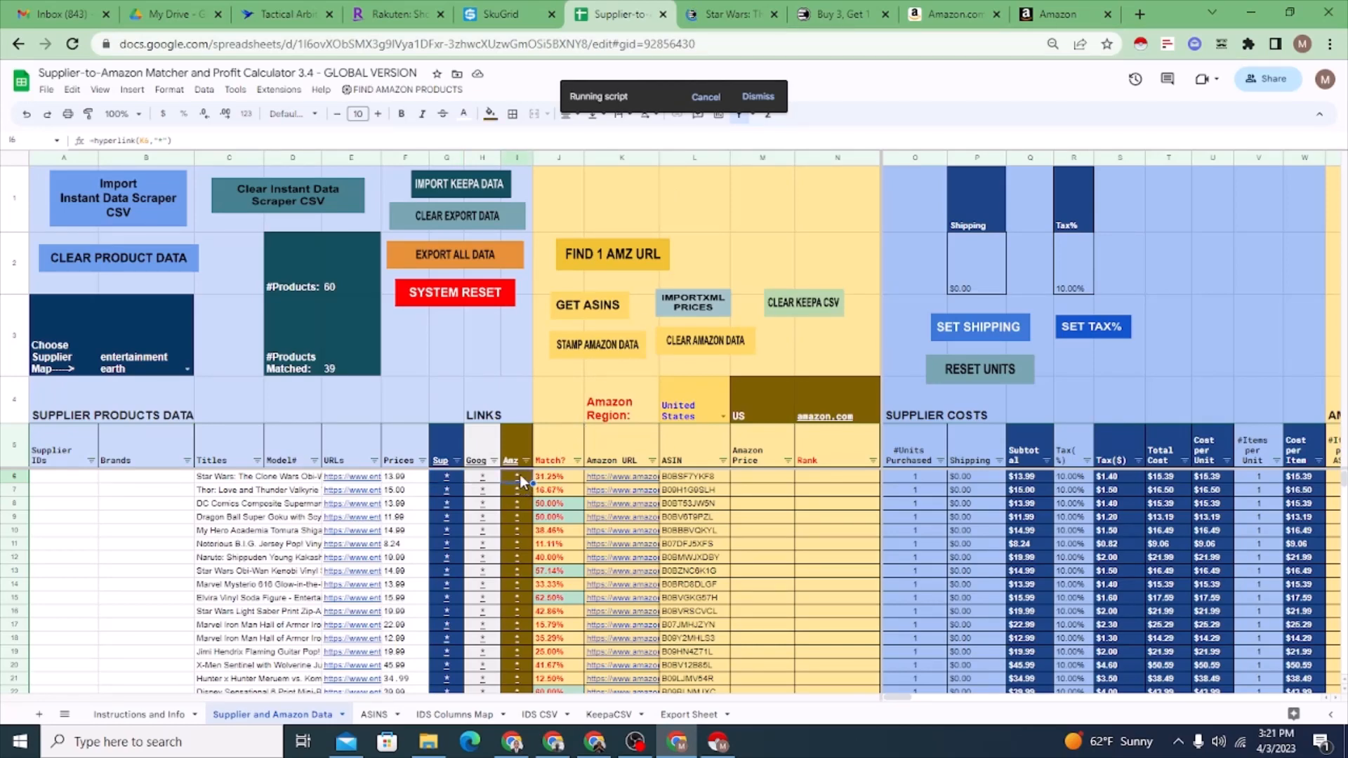
pyautogui.click(550, 498)
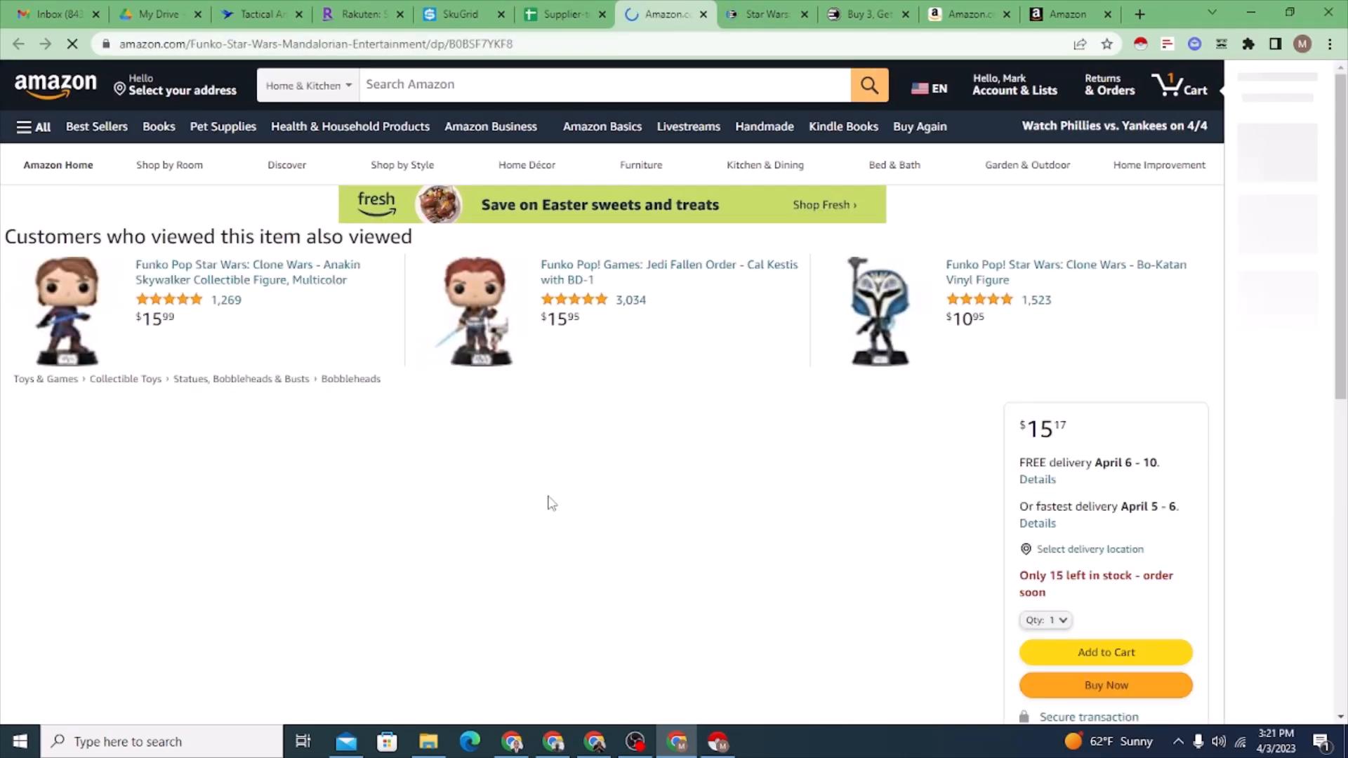
pyautogui.click(761, 14)
pyautogui.click(663, 9)
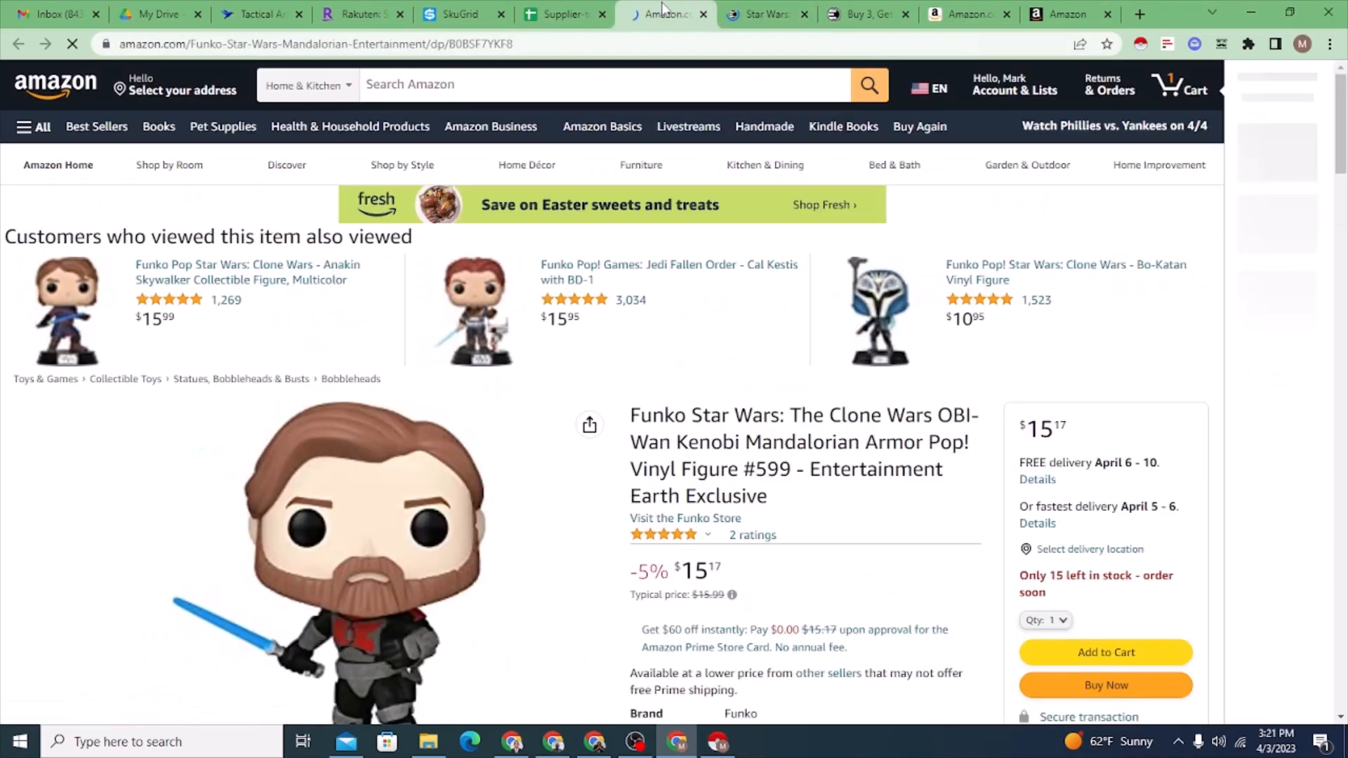
pyautogui.click(704, 14)
pyautogui.click(704, 14)
pyautogui.click(552, 14)
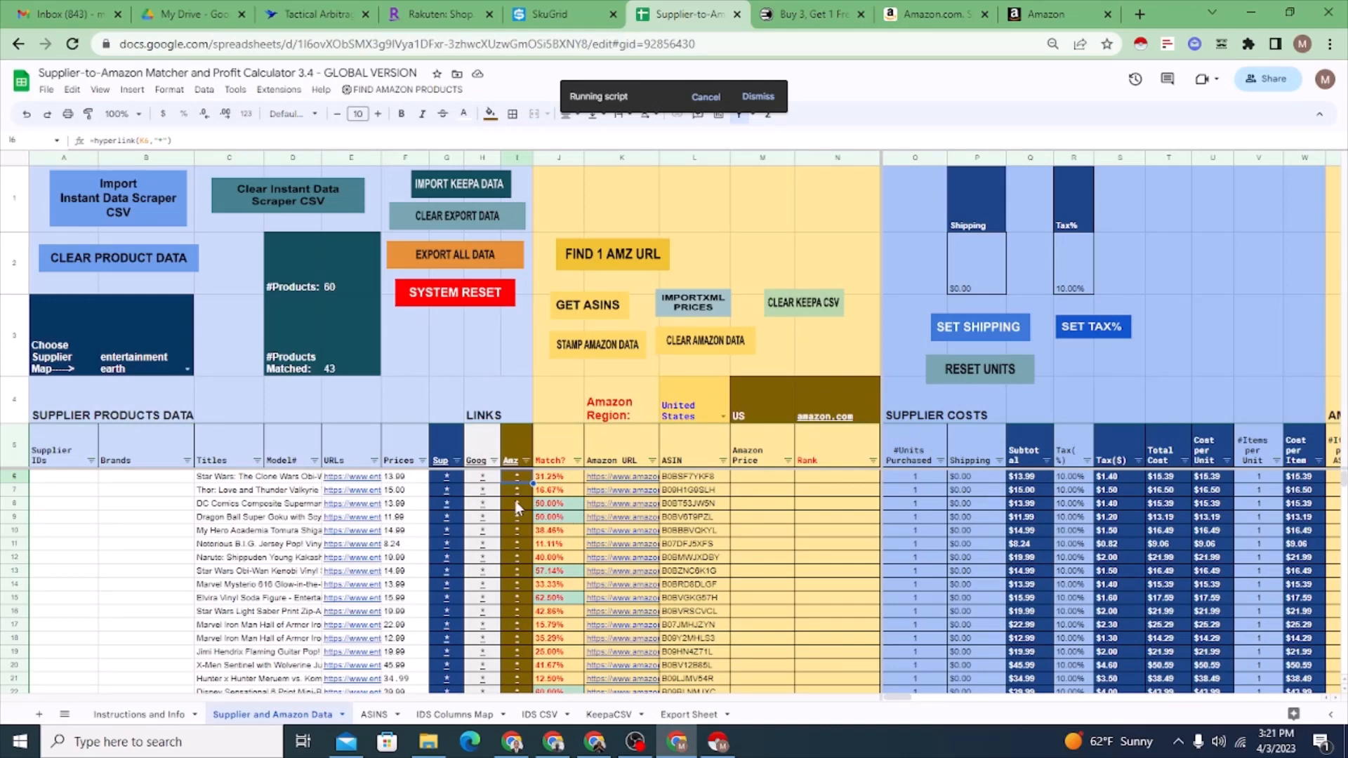
# - Open the supplier and Amazon pages linked for the Thor: Love and Thunder Valkyrie product in row 7
pyautogui.click(448, 491)
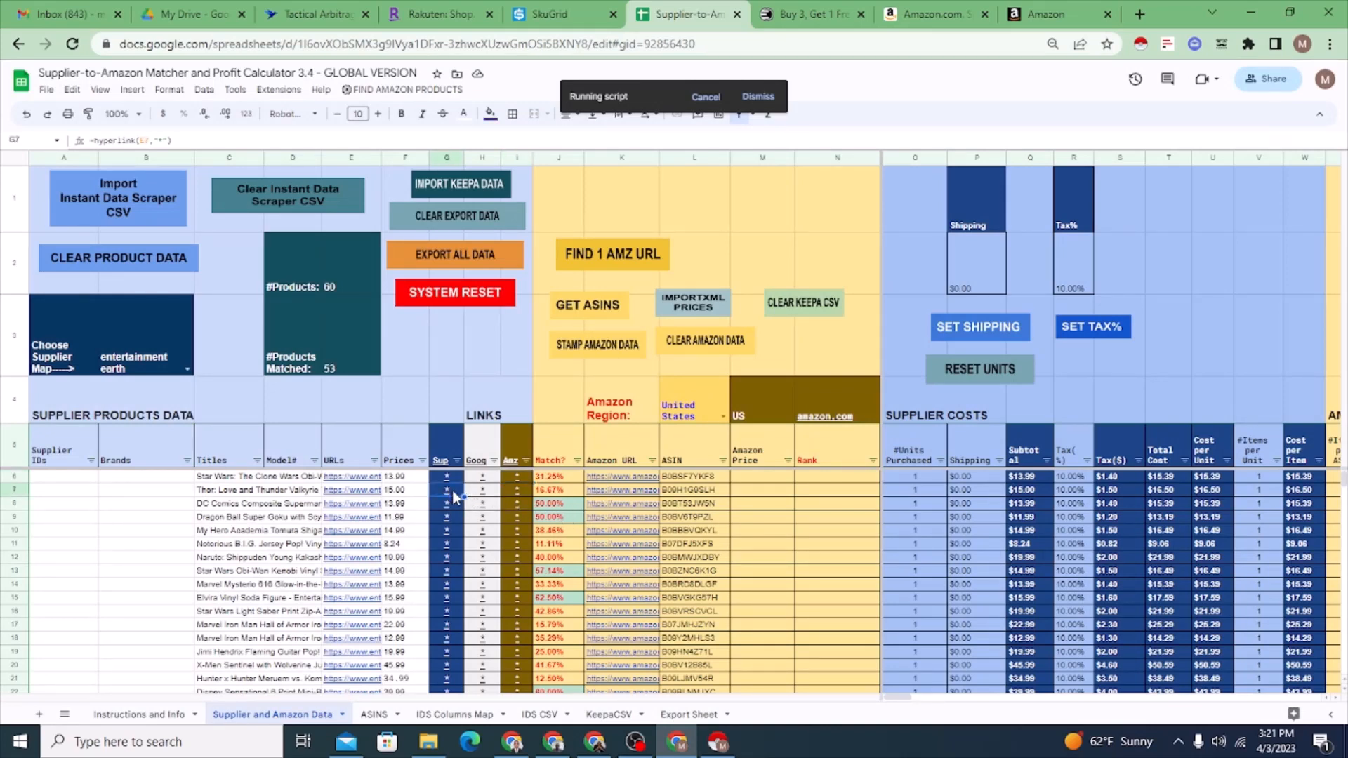
pyautogui.click(475, 513)
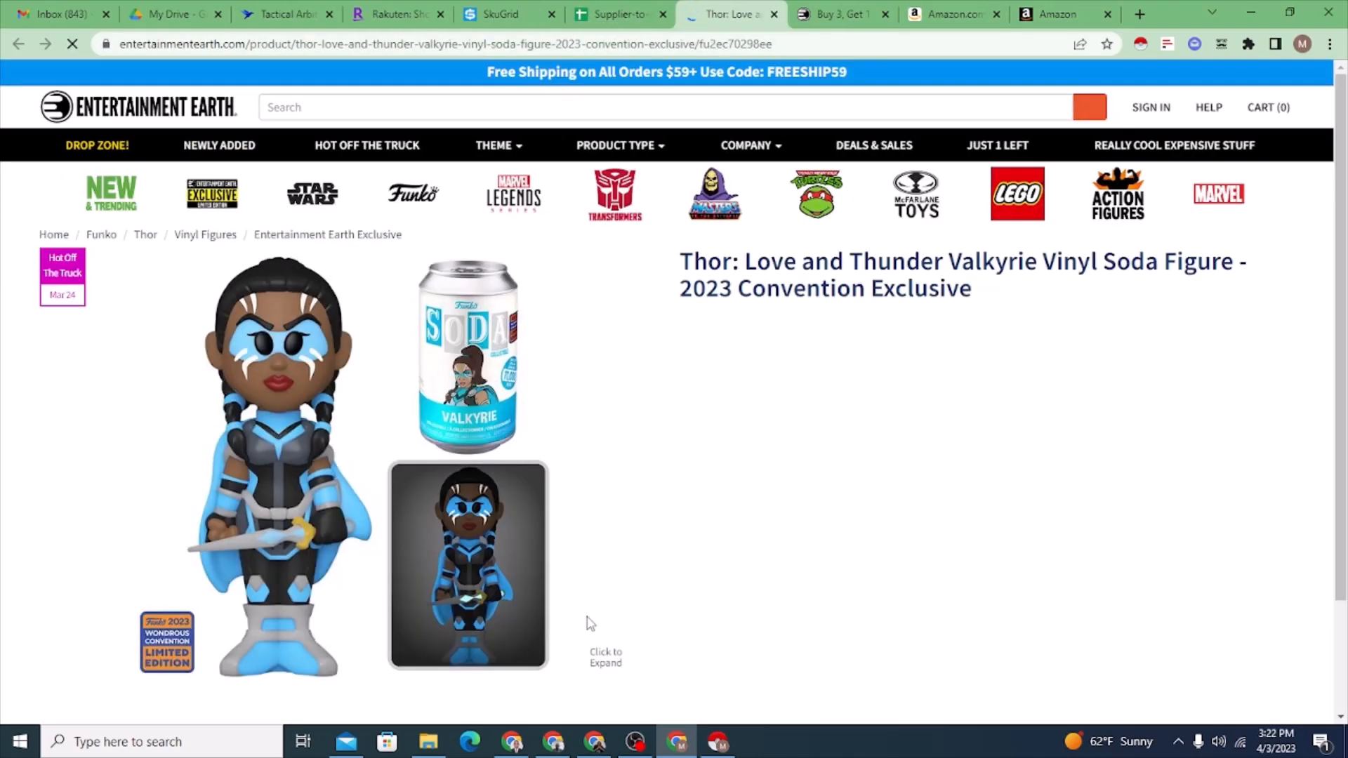
pyautogui.click(608, 18)
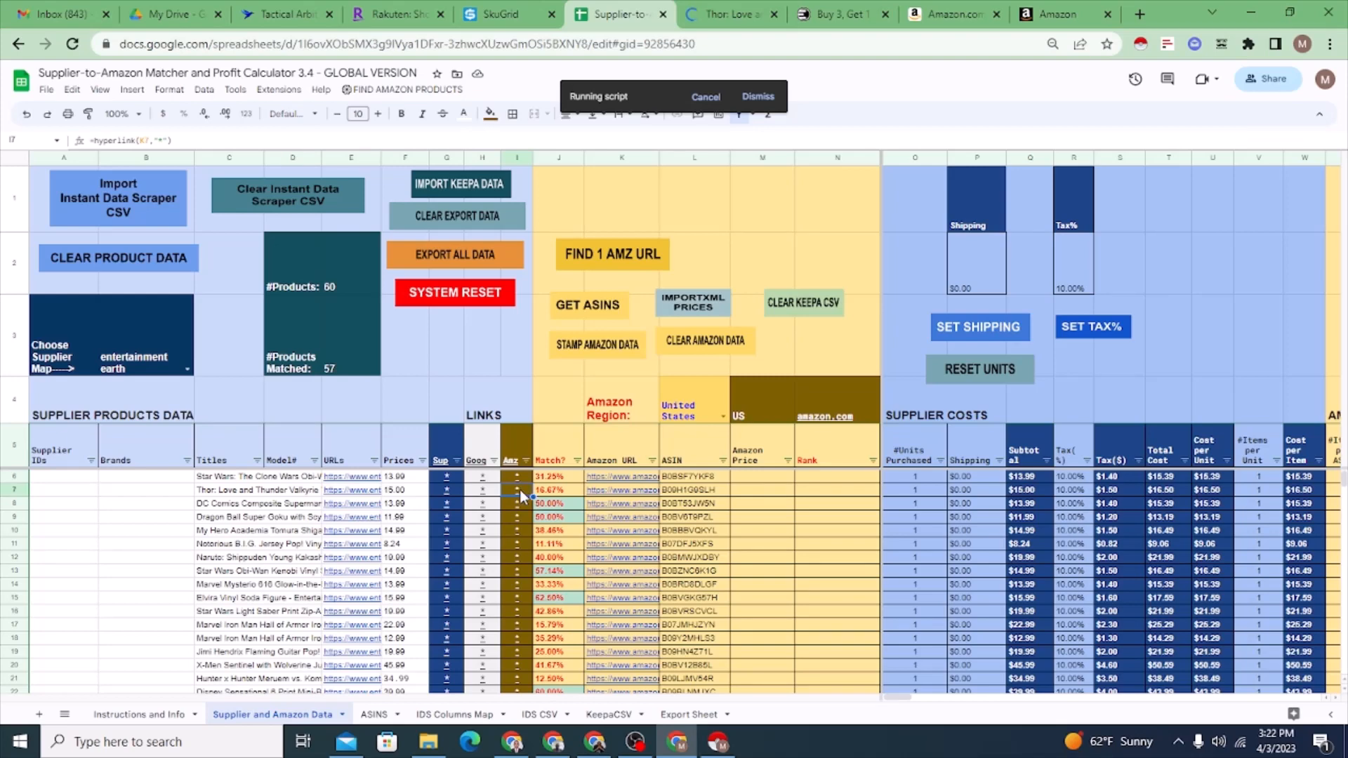
pyautogui.click(561, 516)
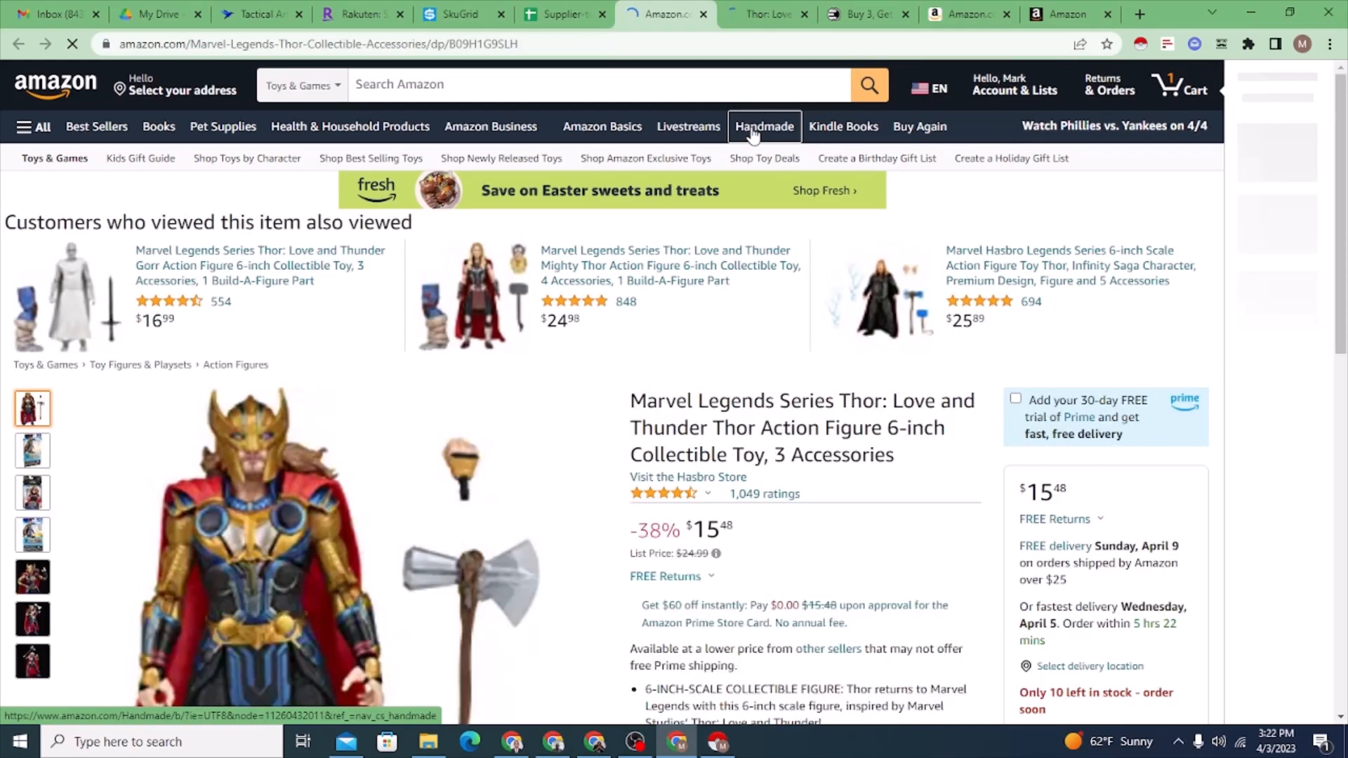
# - Check the Valkyrie Vinyl Soda figure's description and specifications against the matched Amazon listing, and close both product pages
pyautogui.click(758, 12)
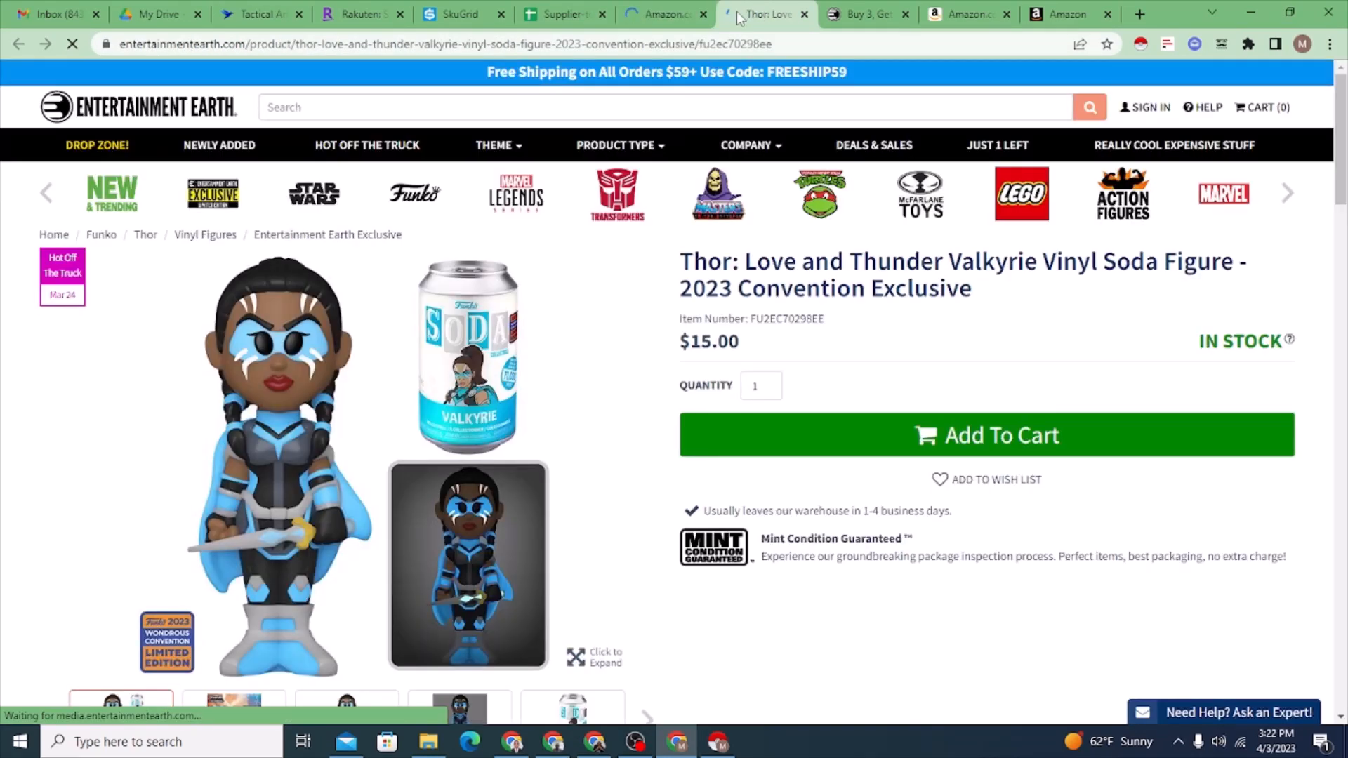
pyautogui.scroll(-2, 625, 495)
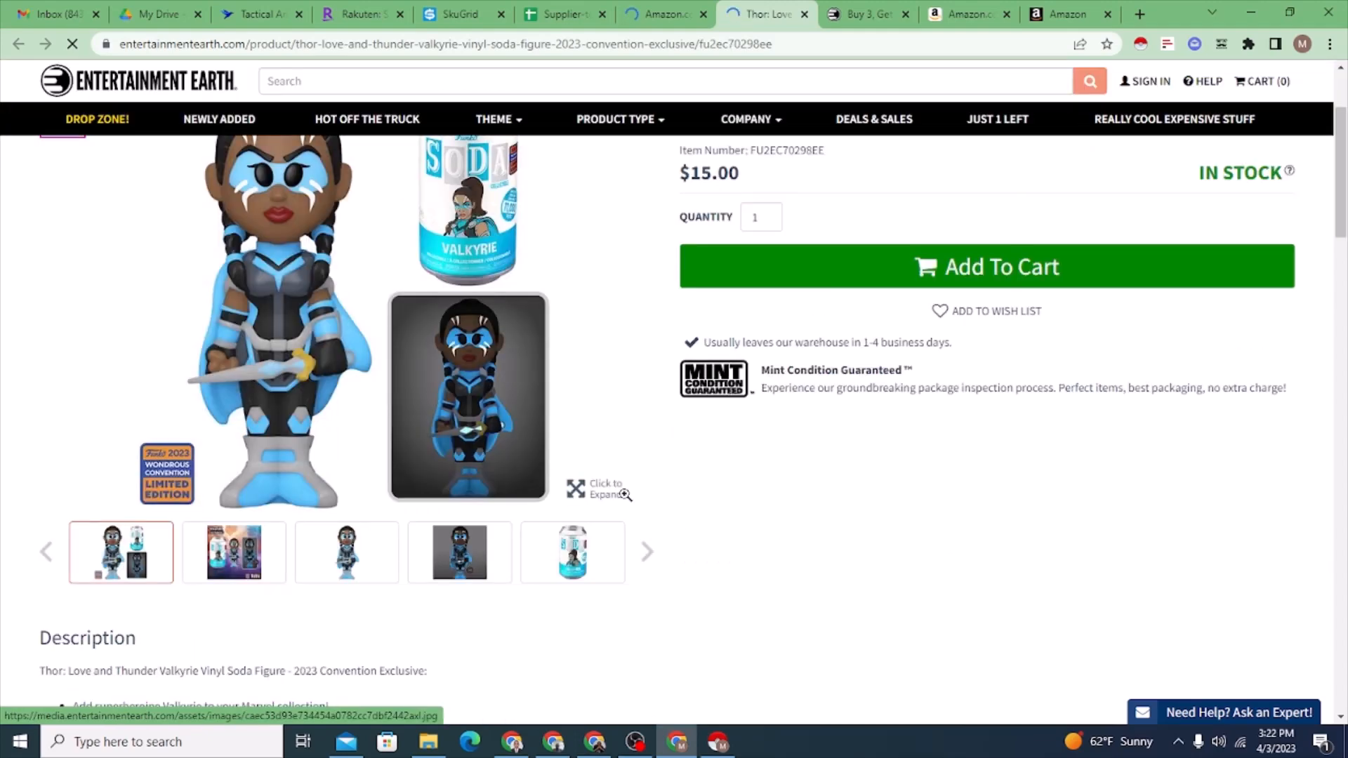
pyautogui.scroll(-8, 628, 497)
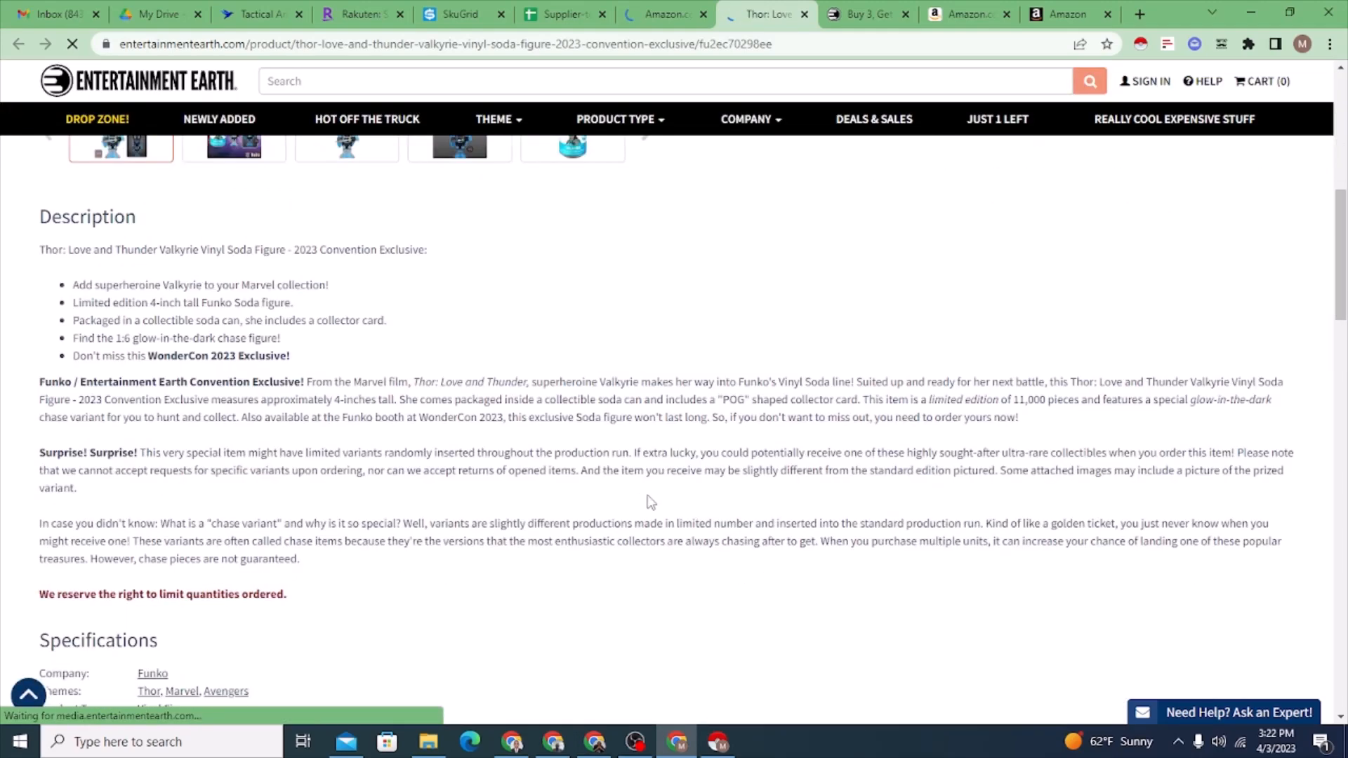
pyautogui.scroll(-3, 659, 502)
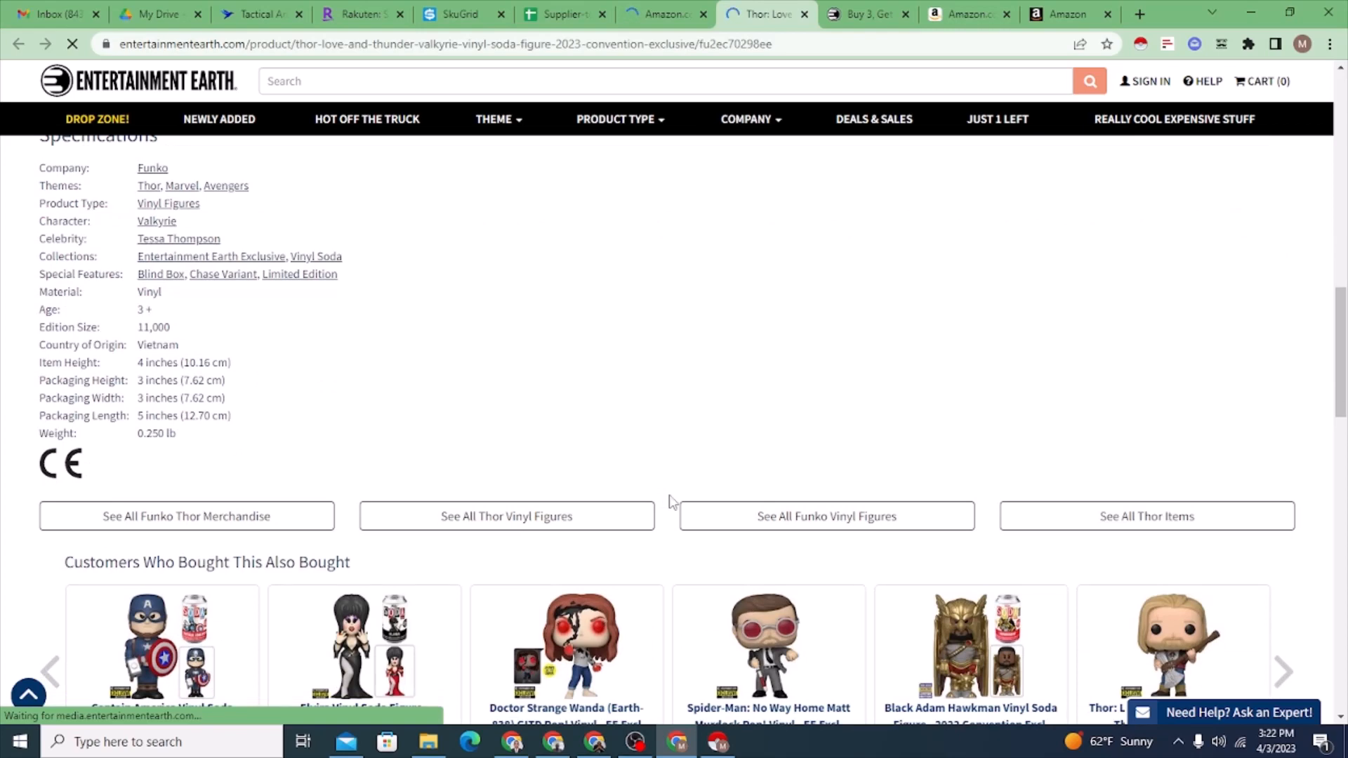
pyautogui.scroll(15, 671, 500)
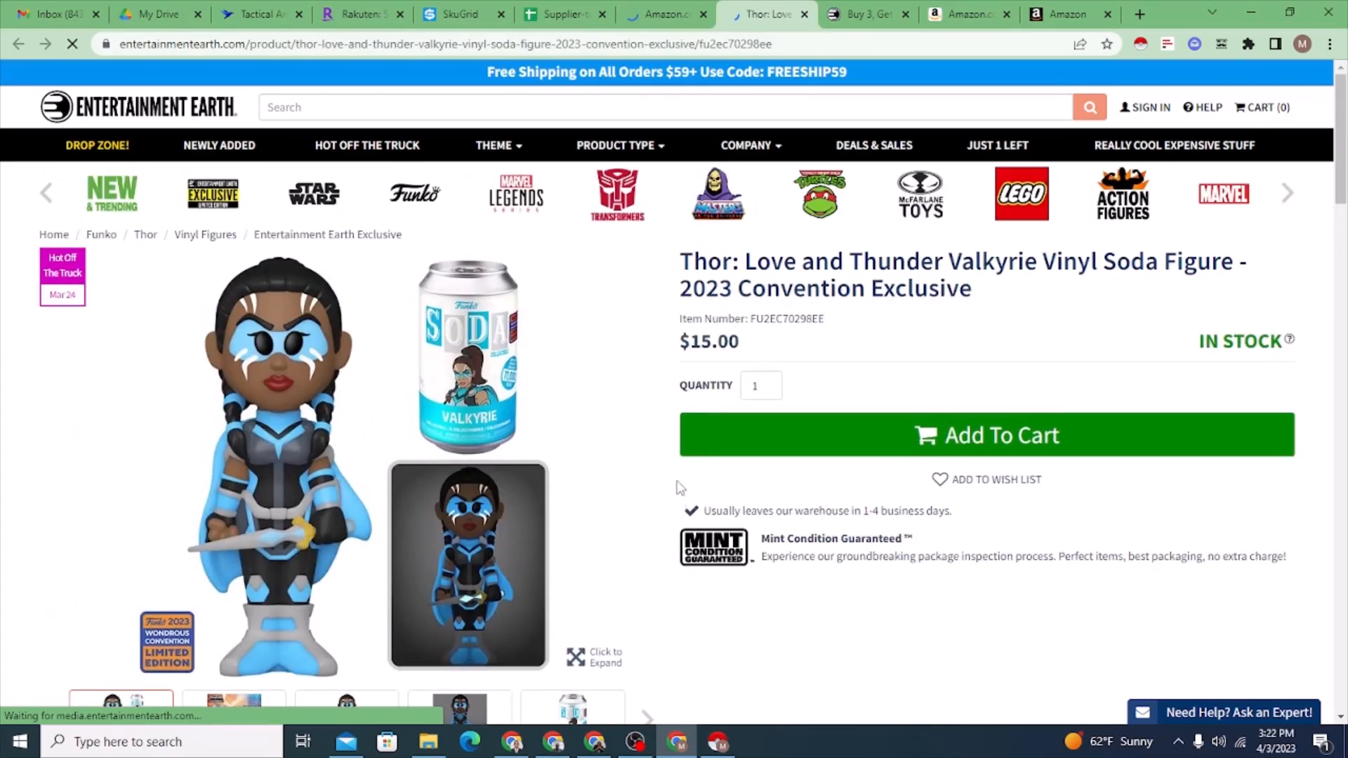
pyautogui.click(665, 14)
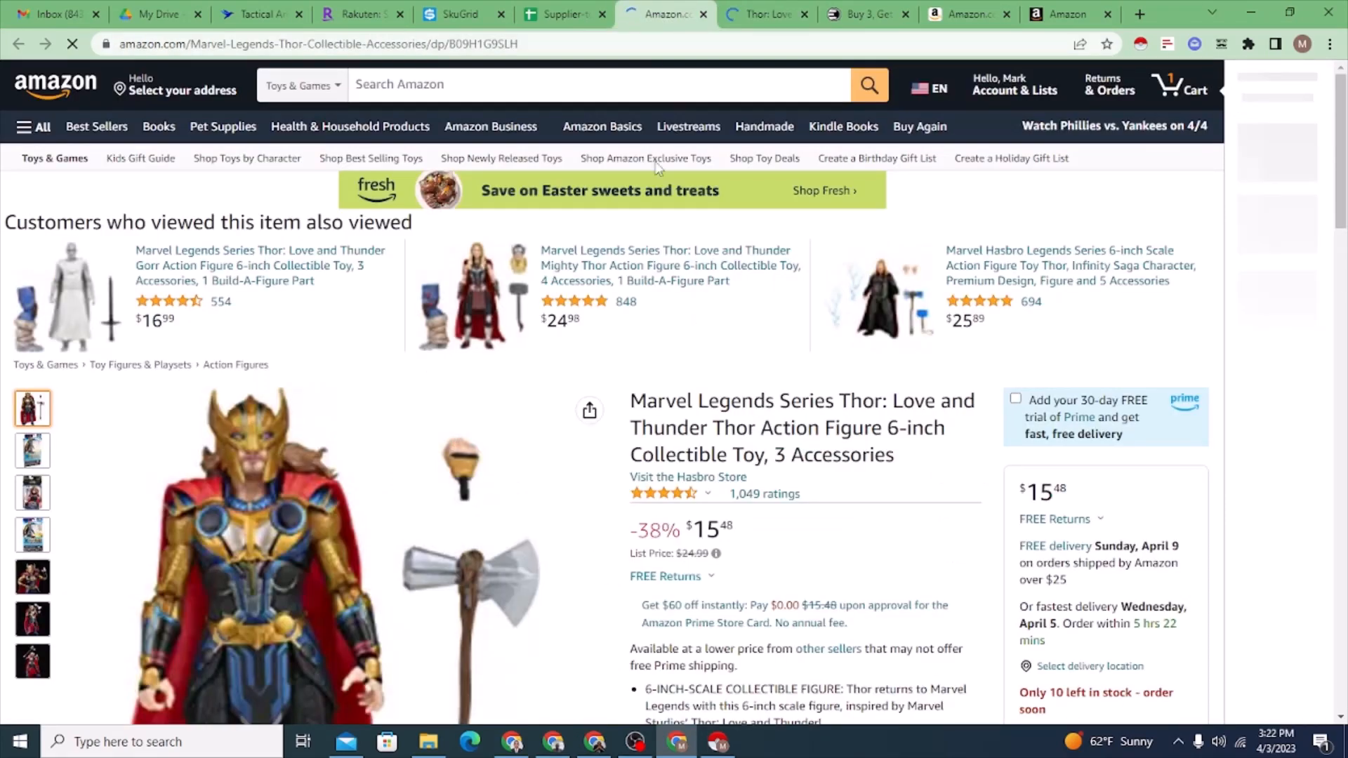
pyautogui.click(703, 15)
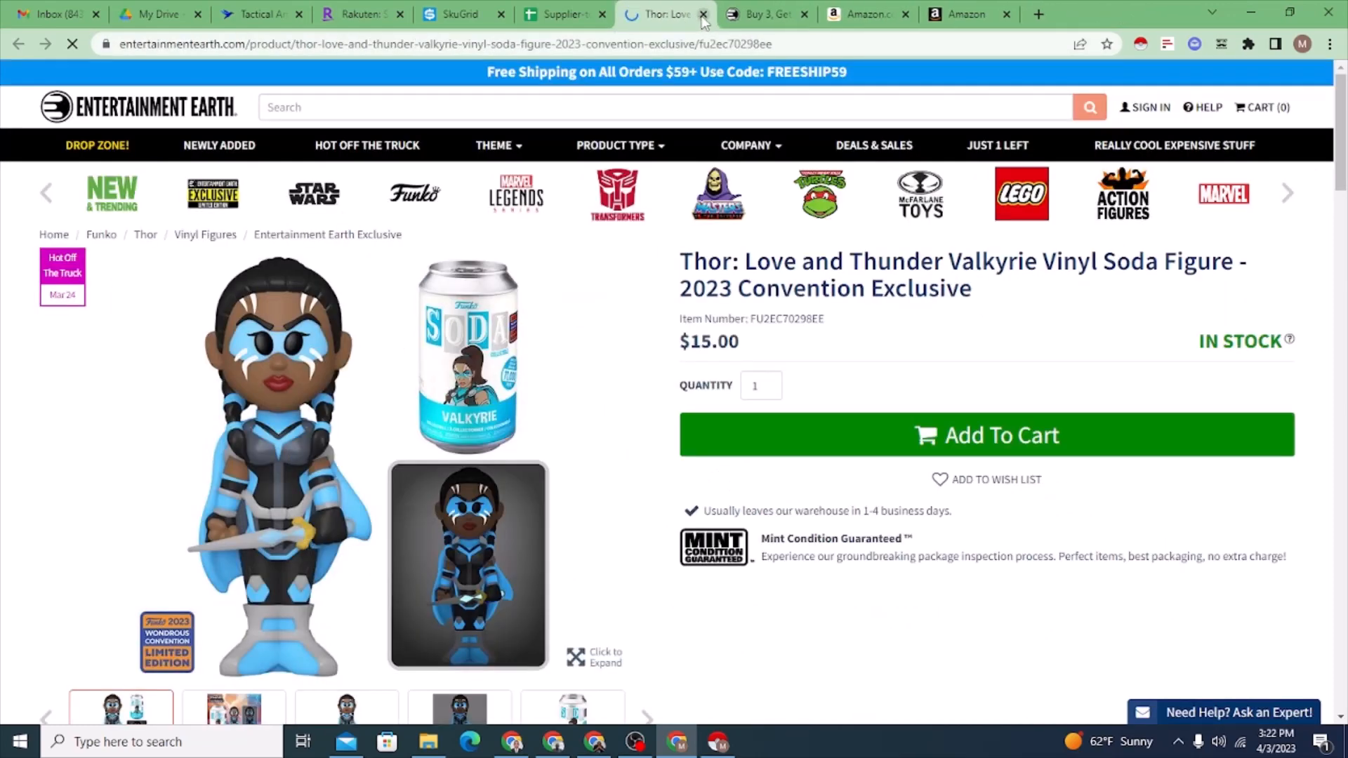
pyautogui.click(702, 14)
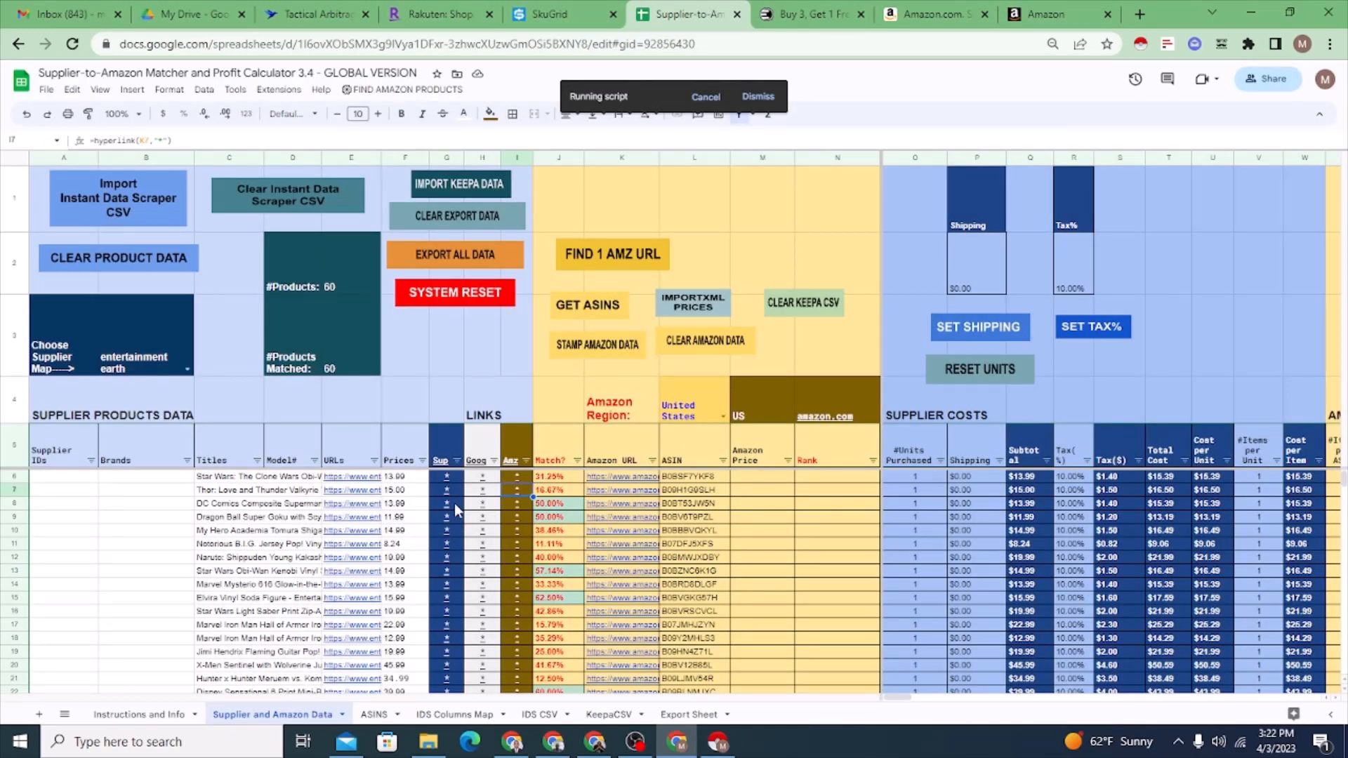
# - Compare the supplier and Amazon link previews for the DC Comics Composite Superman product in row 8
pyautogui.click(453, 503)
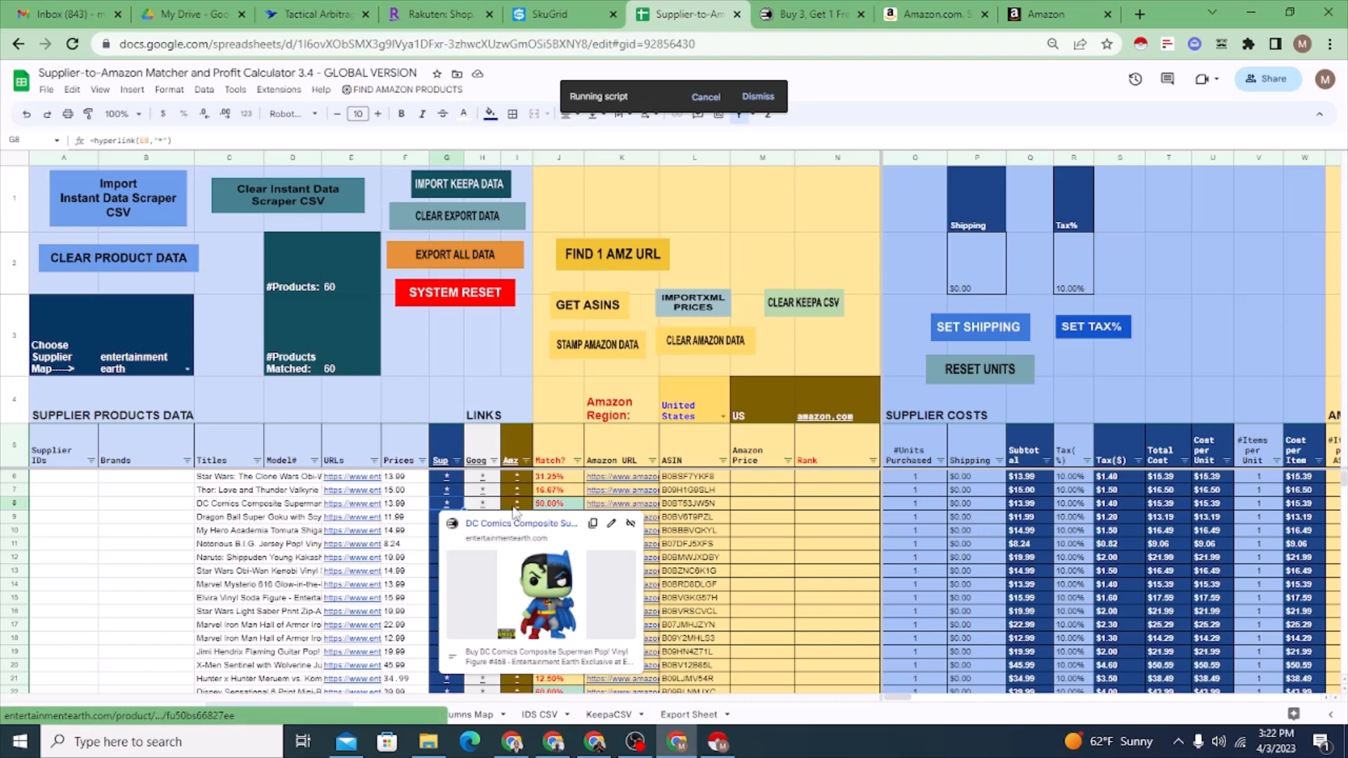
pyautogui.click(516, 503)
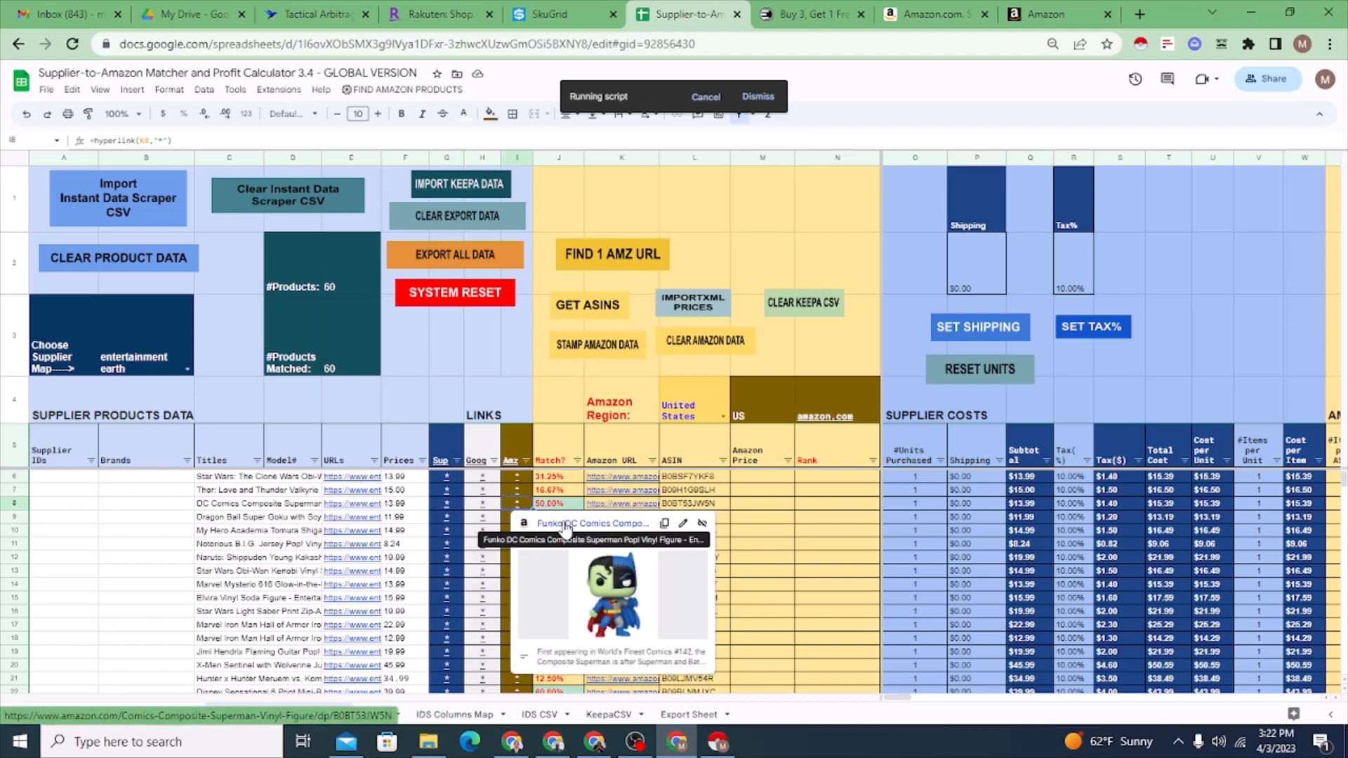
pyautogui.click(453, 503)
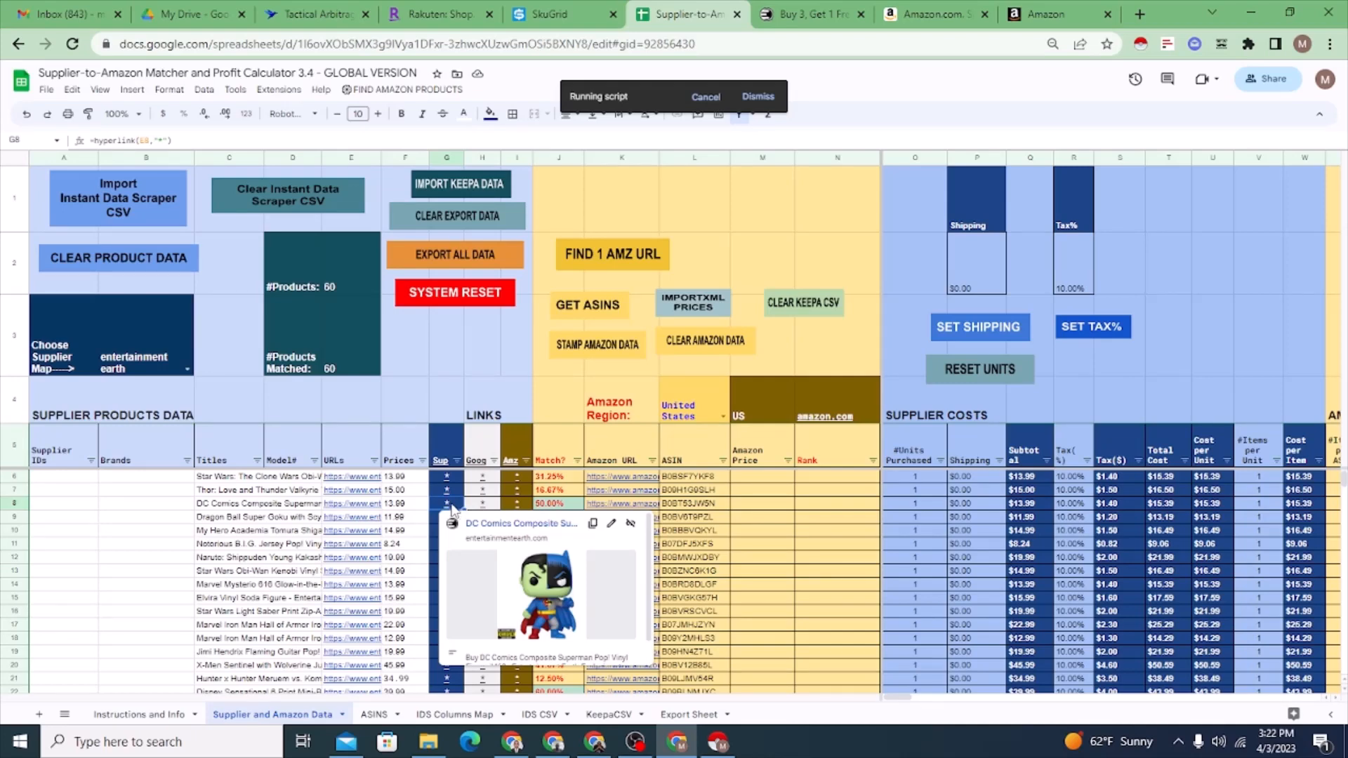
pyautogui.click(521, 504)
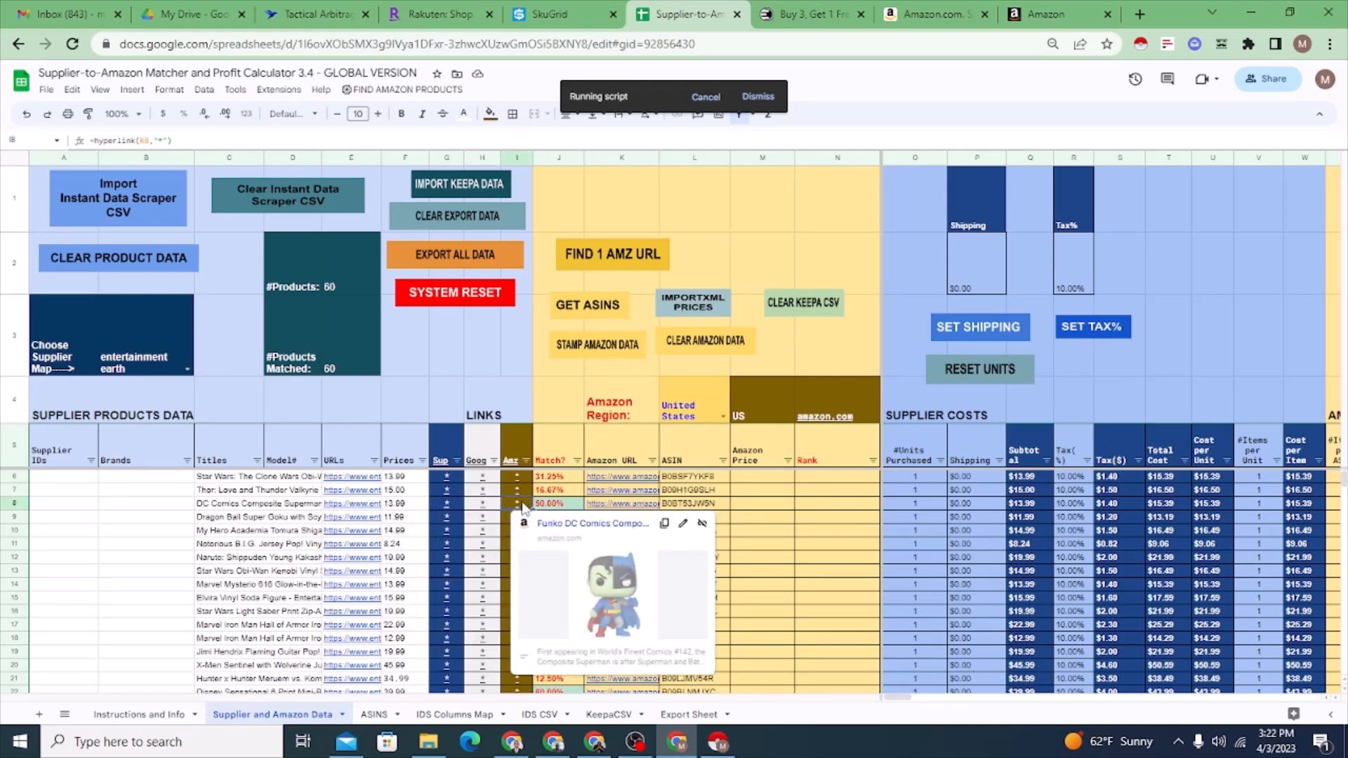
# - Compare the supplier and Amazon link previews for the Dragon Ball Super Goku and My Hero Academia Tomura Shigaraki products in rows 9 and 10
pyautogui.click(453, 517)
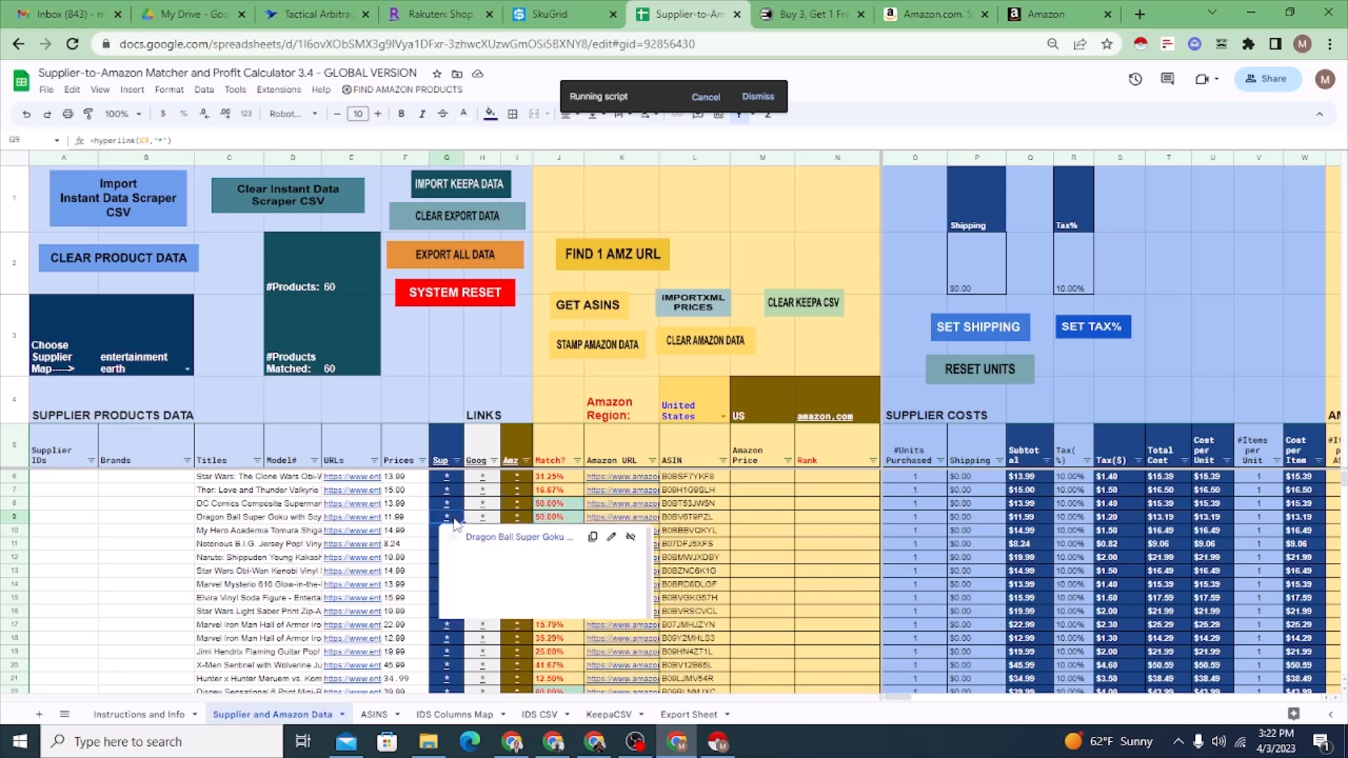
pyautogui.click(513, 520)
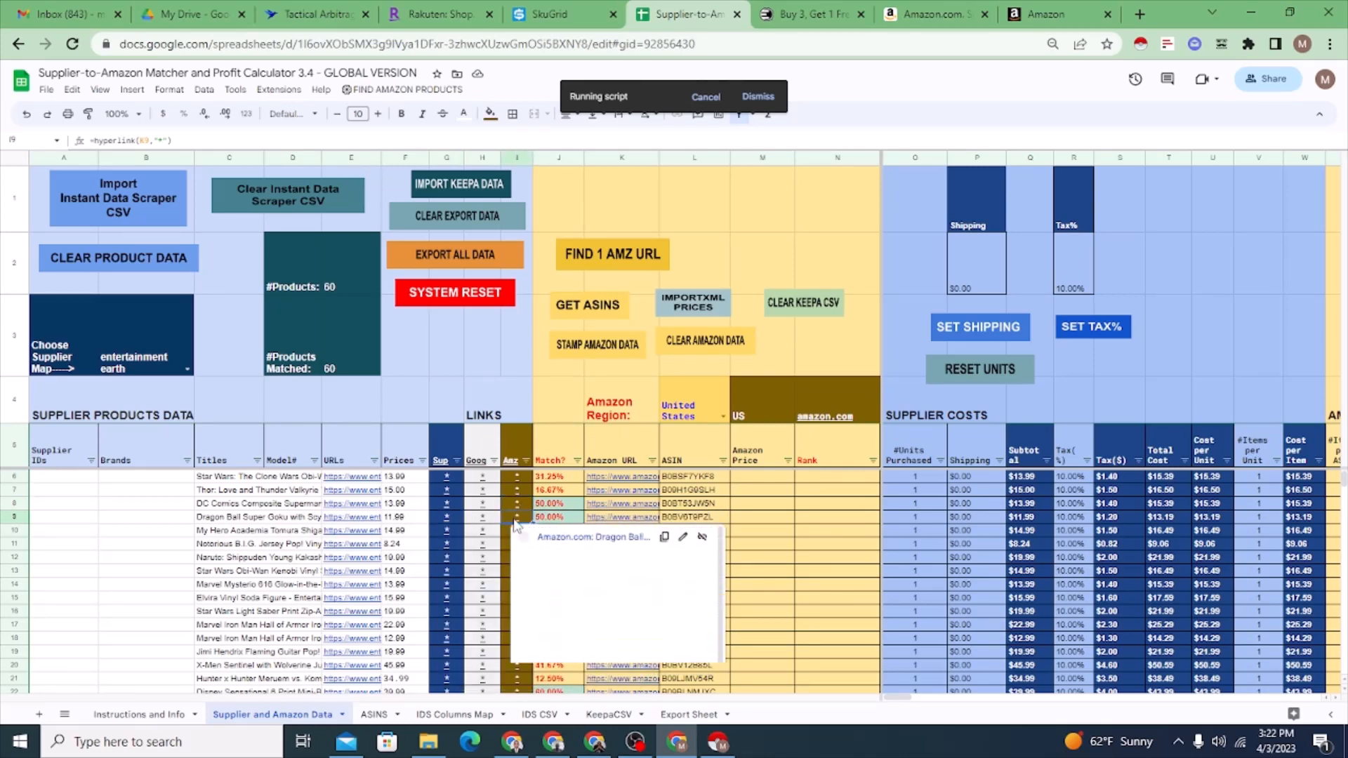
pyautogui.click(453, 530)
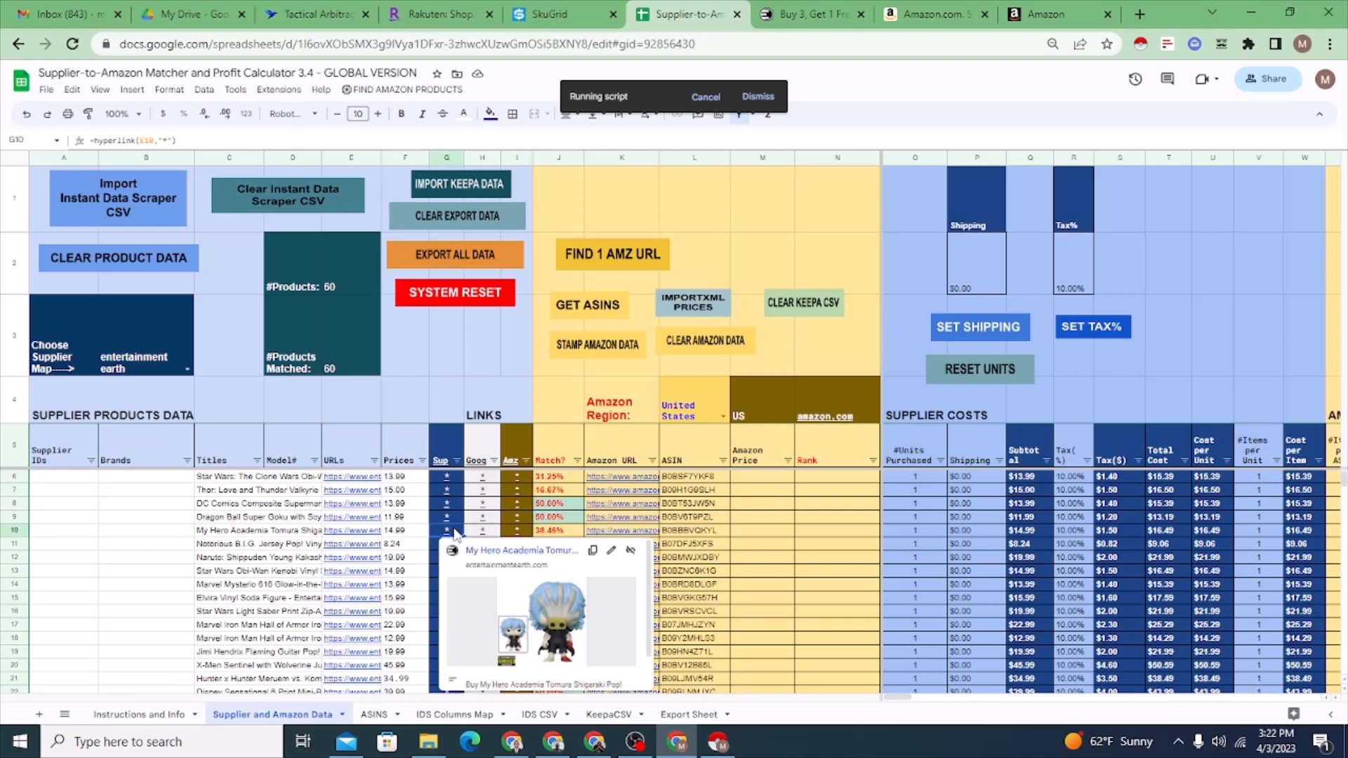
pyautogui.click(519, 535)
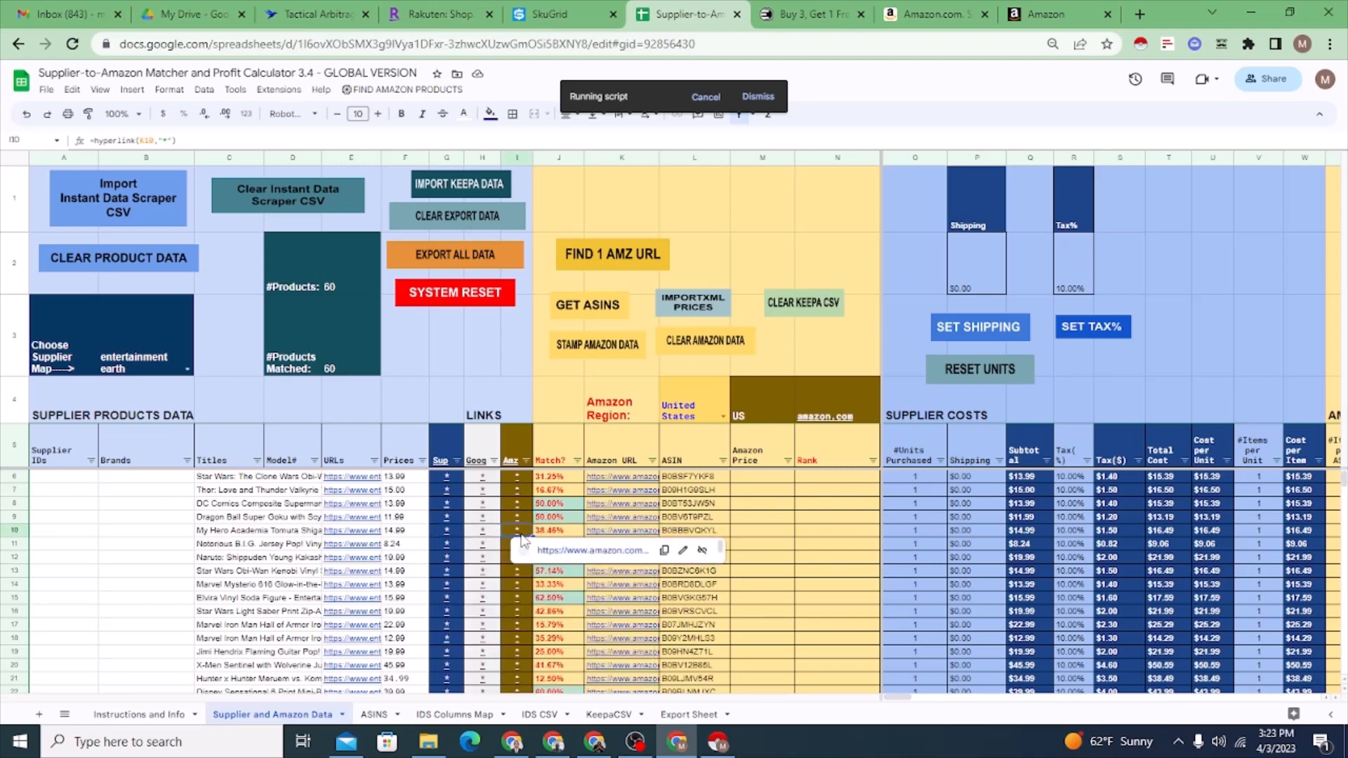
# - Compare the supplier and Amazon link previews for the Notorious B.I.G. Jersey and Naruto: Shippuden products in rows 11 and 12
pyautogui.click(453, 544)
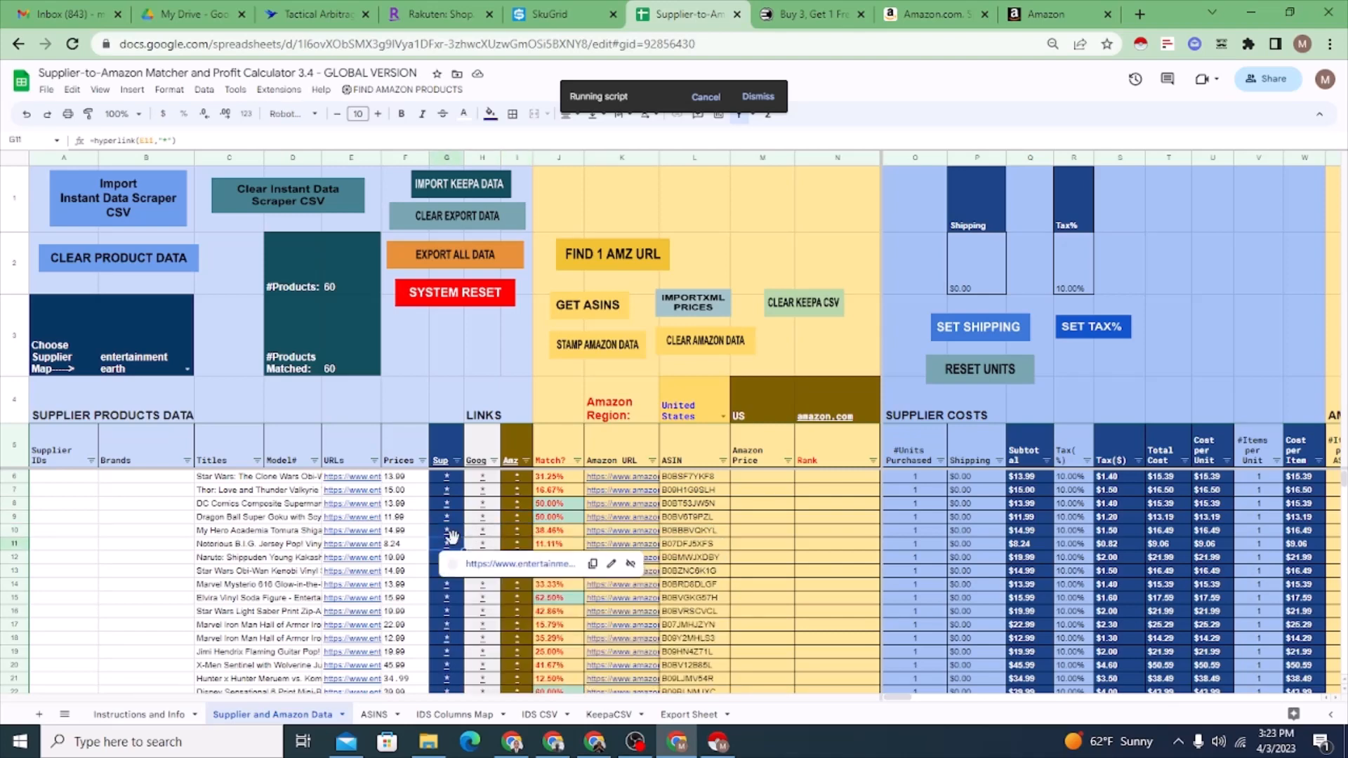
pyautogui.click(520, 546)
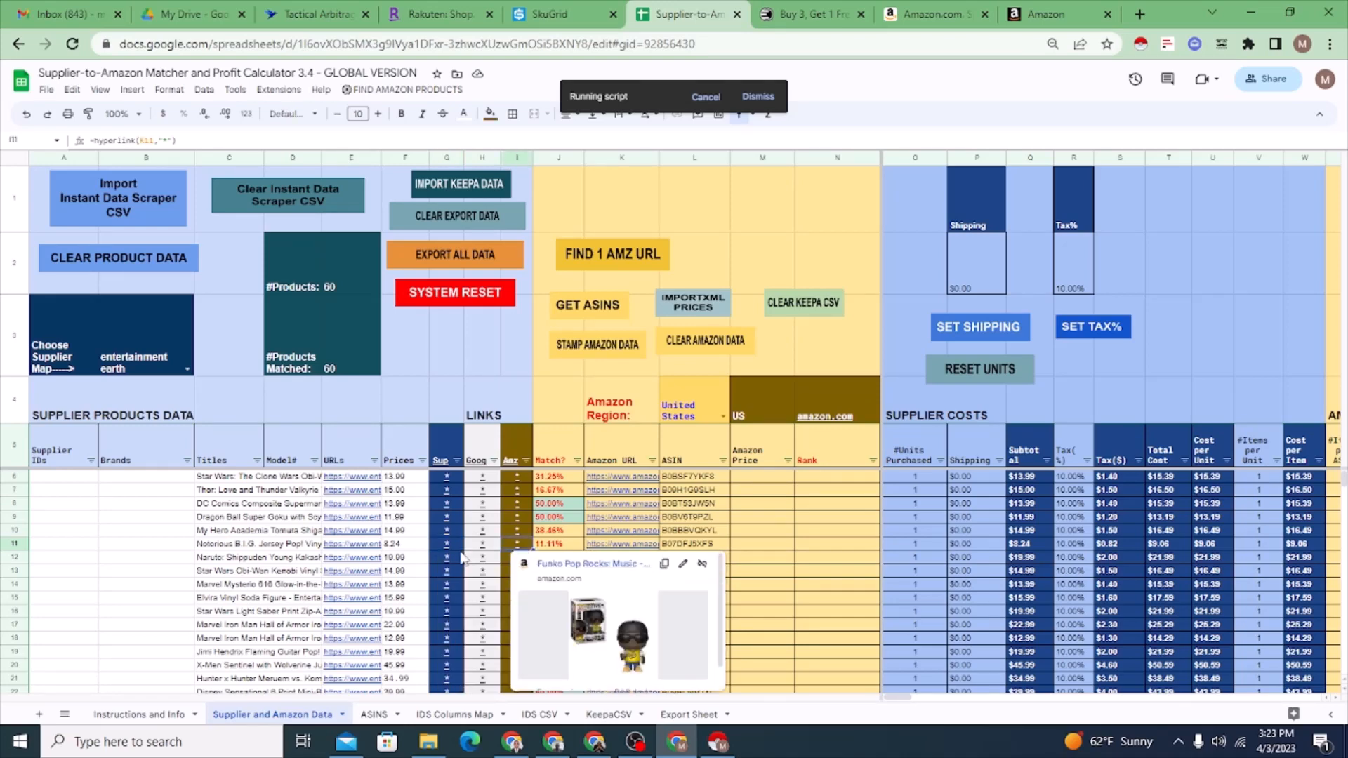
pyautogui.click(449, 558)
pyautogui.click(516, 558)
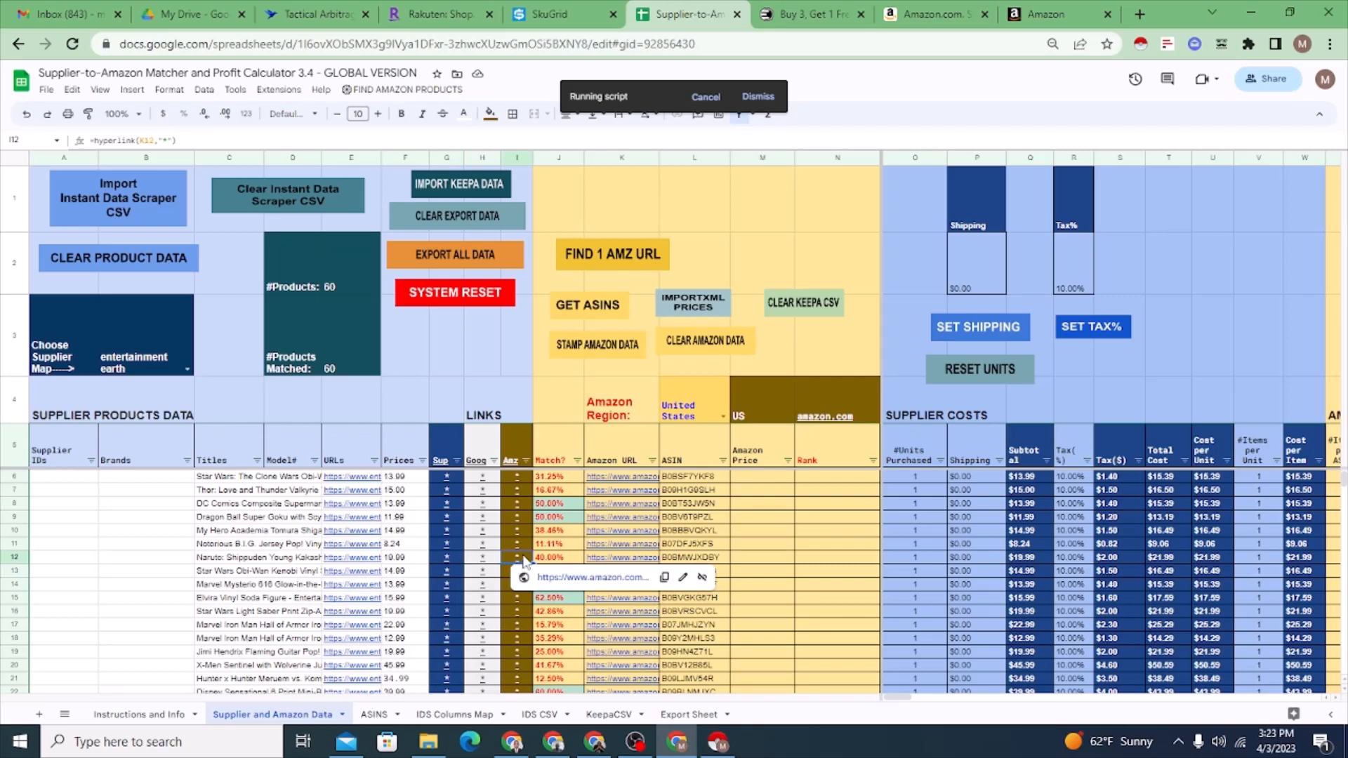
# - Compare the supplier and Amazon link previews for the Star Wars Obi-Wan Kenobi and Marvel Mysterio 616 products in rows 13 and 14
pyautogui.click(458, 573)
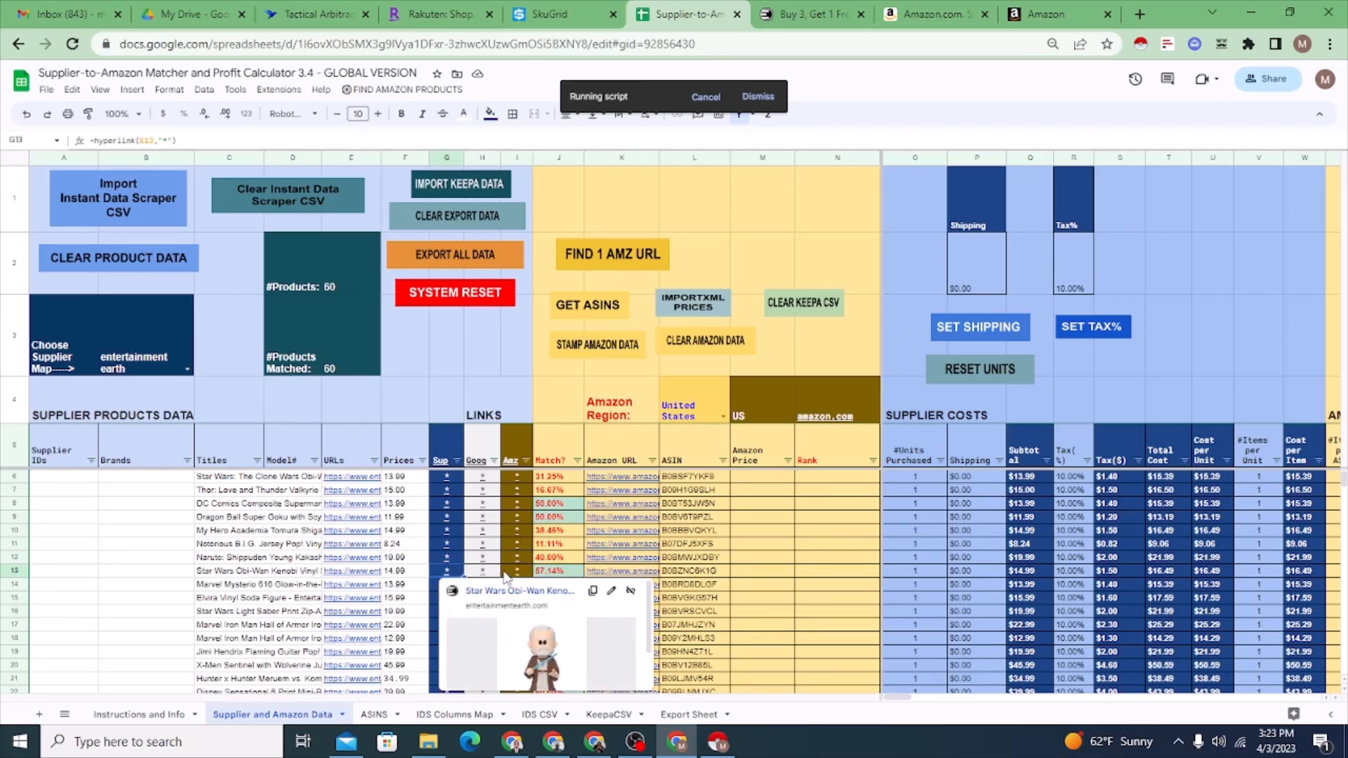
pyautogui.click(516, 571)
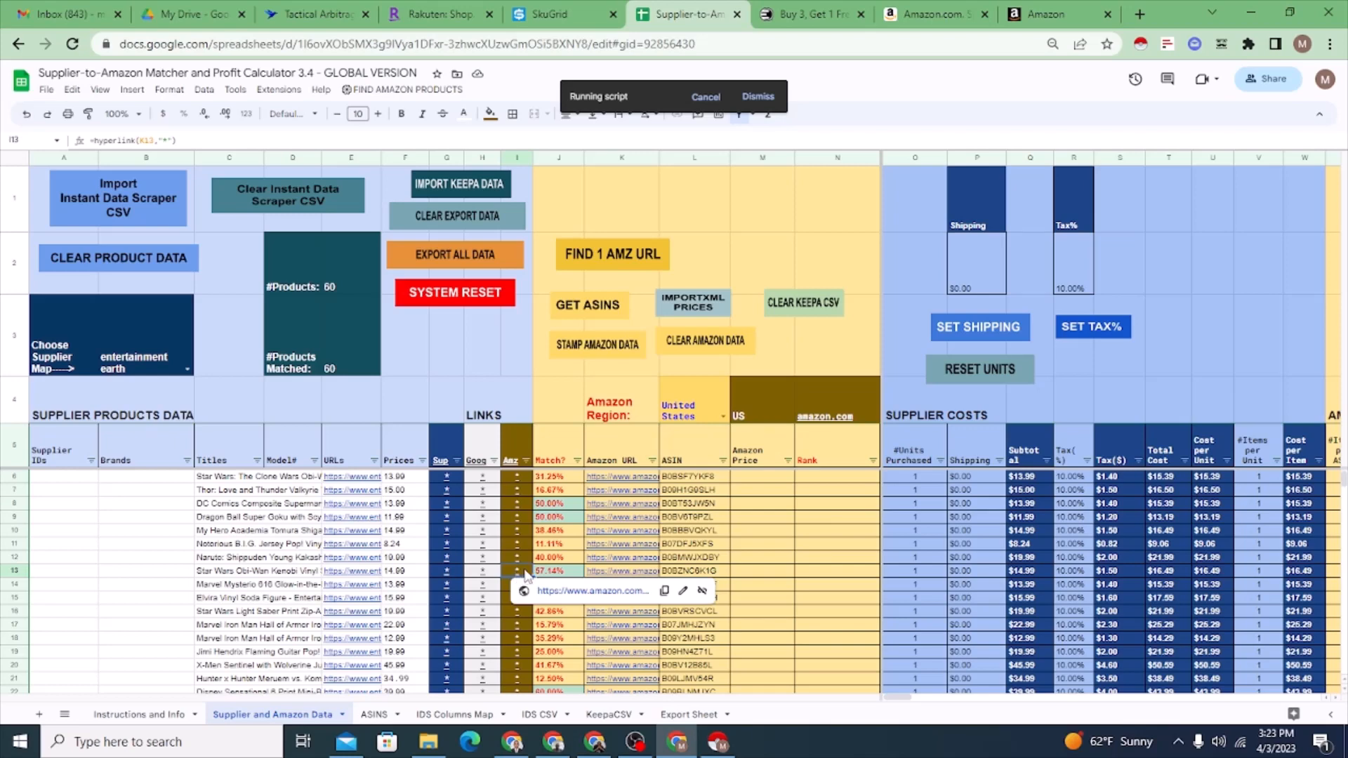
pyautogui.scroll(-1, 525, 572)
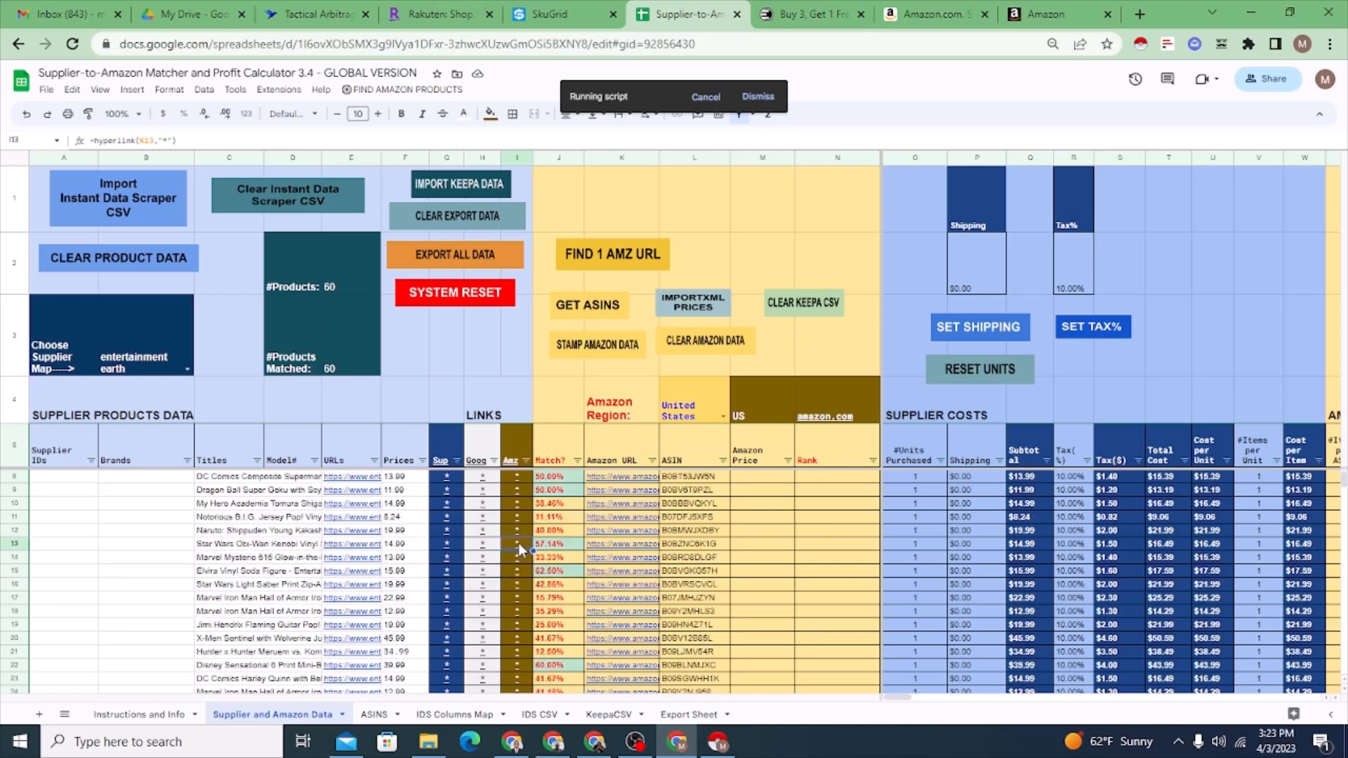
pyautogui.click(449, 559)
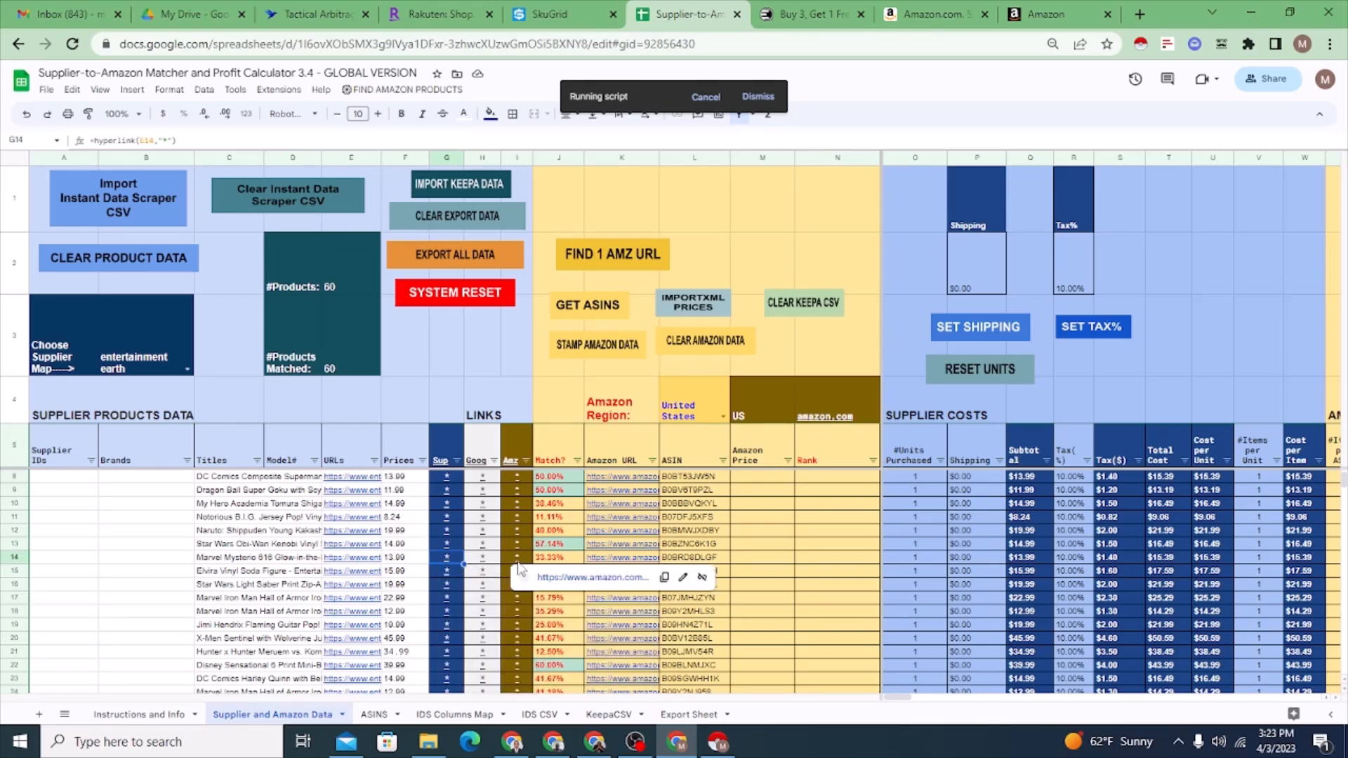
pyautogui.click(518, 562)
# - Compare the supplier and Amazon link previews for the Elvira Vinyl Soda and Star Wars Light Saber products in rows 15 and 16
pyautogui.click(448, 572)
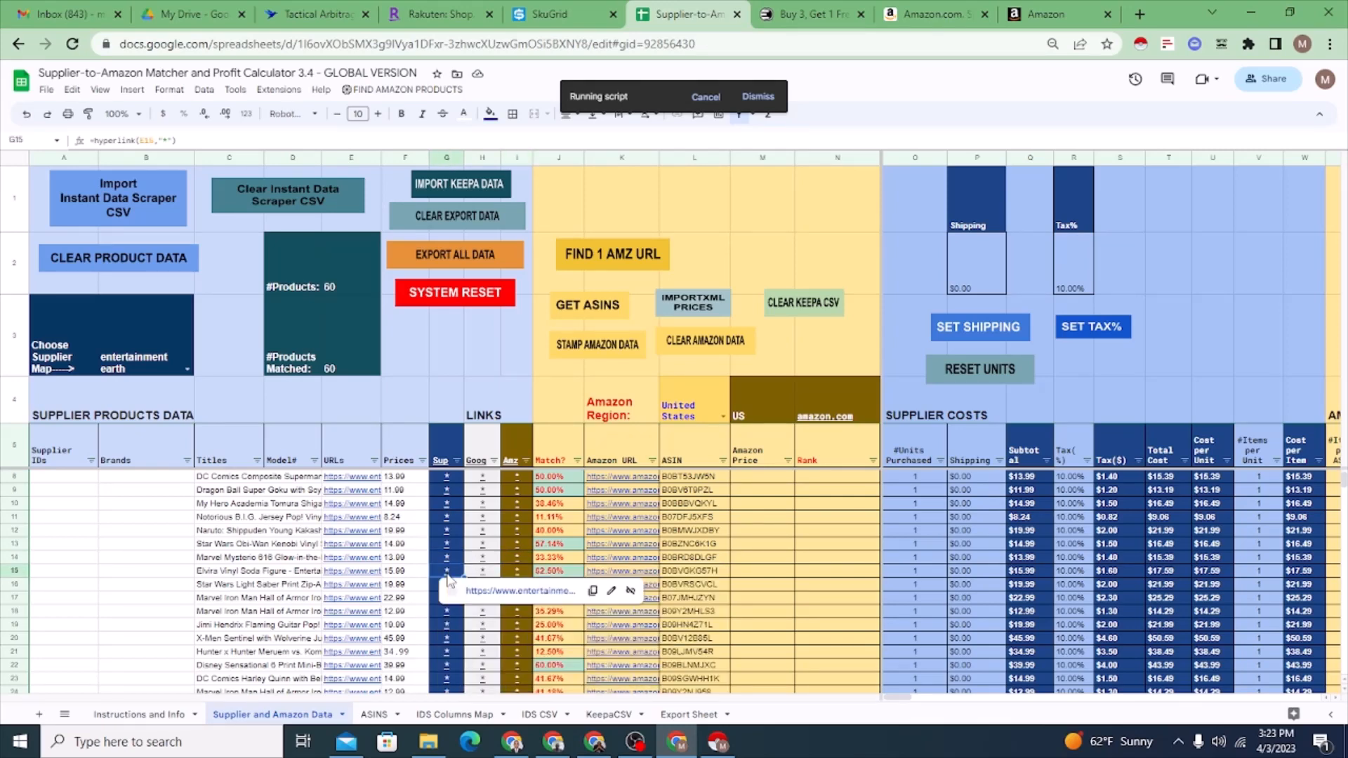
pyautogui.click(506, 571)
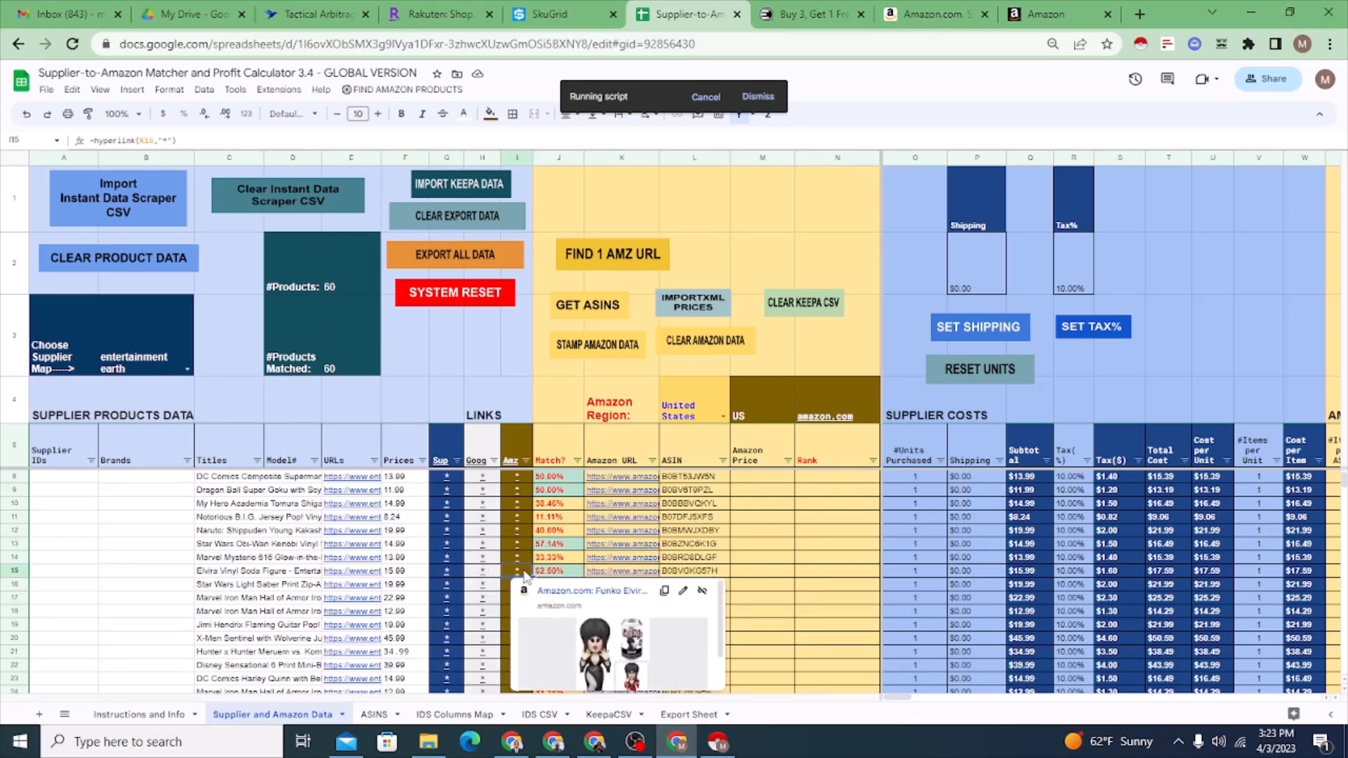
pyautogui.click(447, 587)
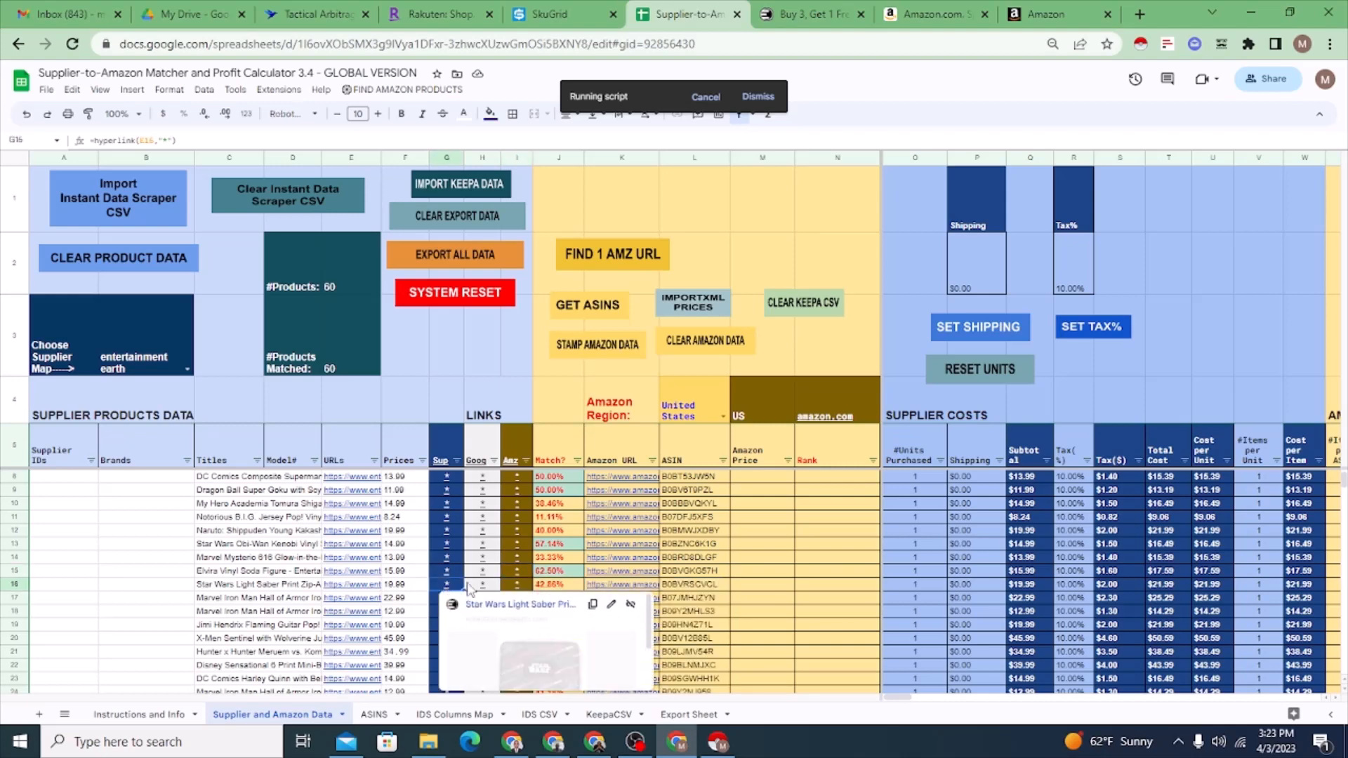
pyautogui.click(518, 585)
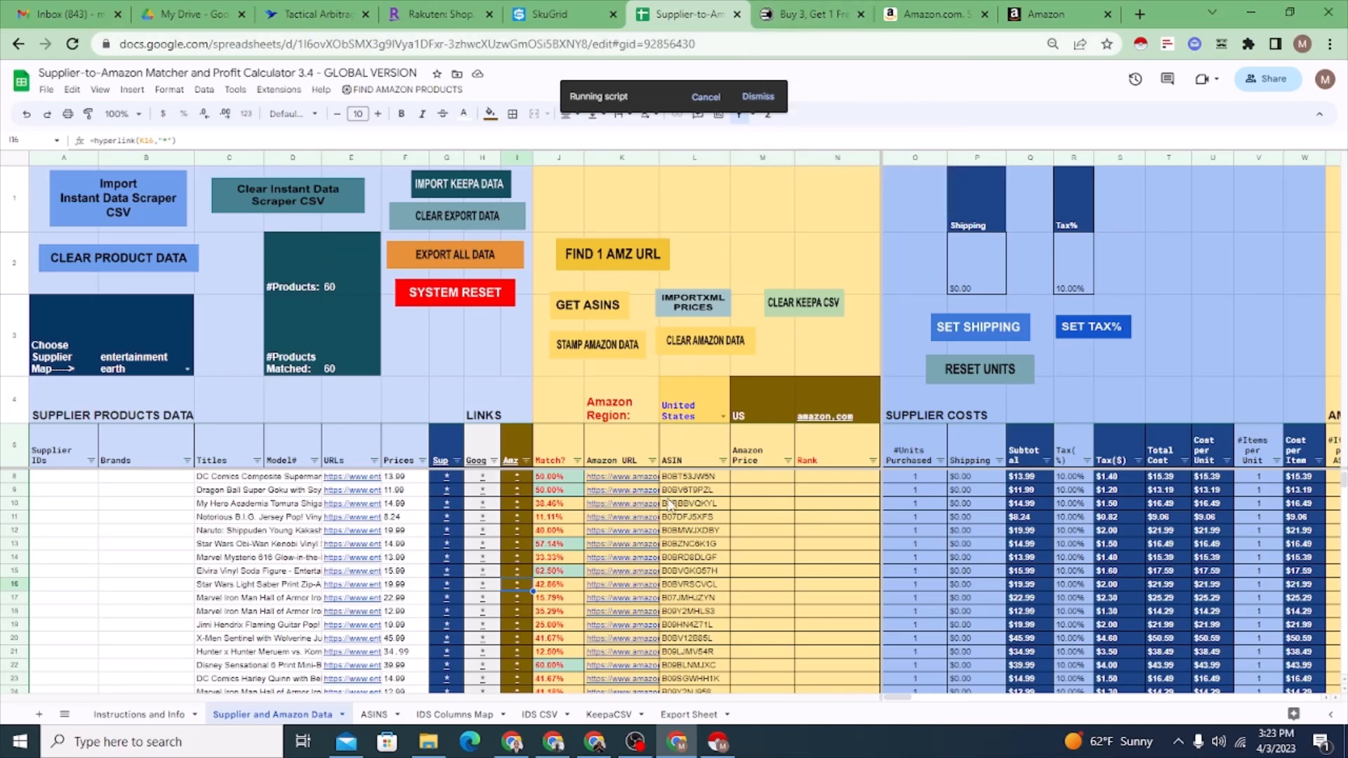
pyautogui.click(756, 483)
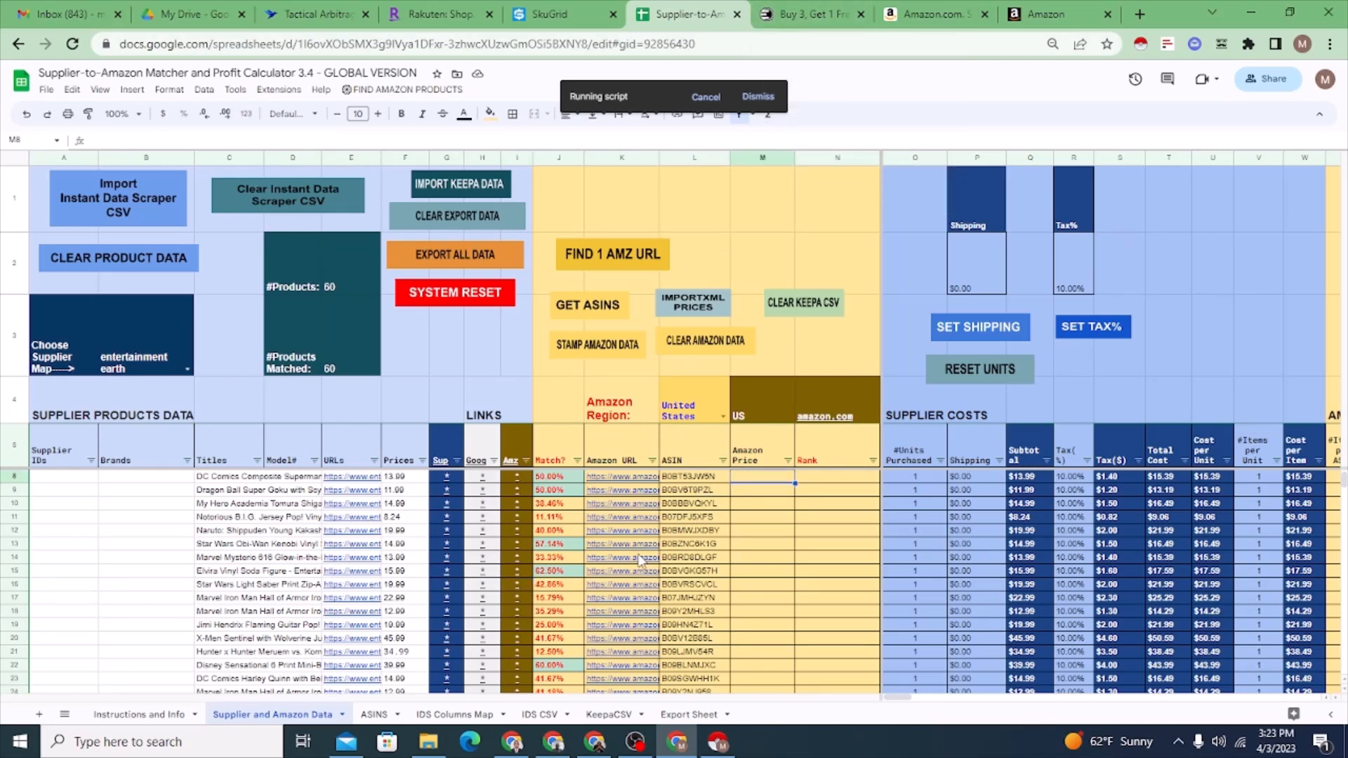
# - Compare the full supplier title of the Star Wars Obi-Wan Kenobi product in row 13 with the wording of its Amazon URL
pyautogui.scroll(-1, 644, 562)
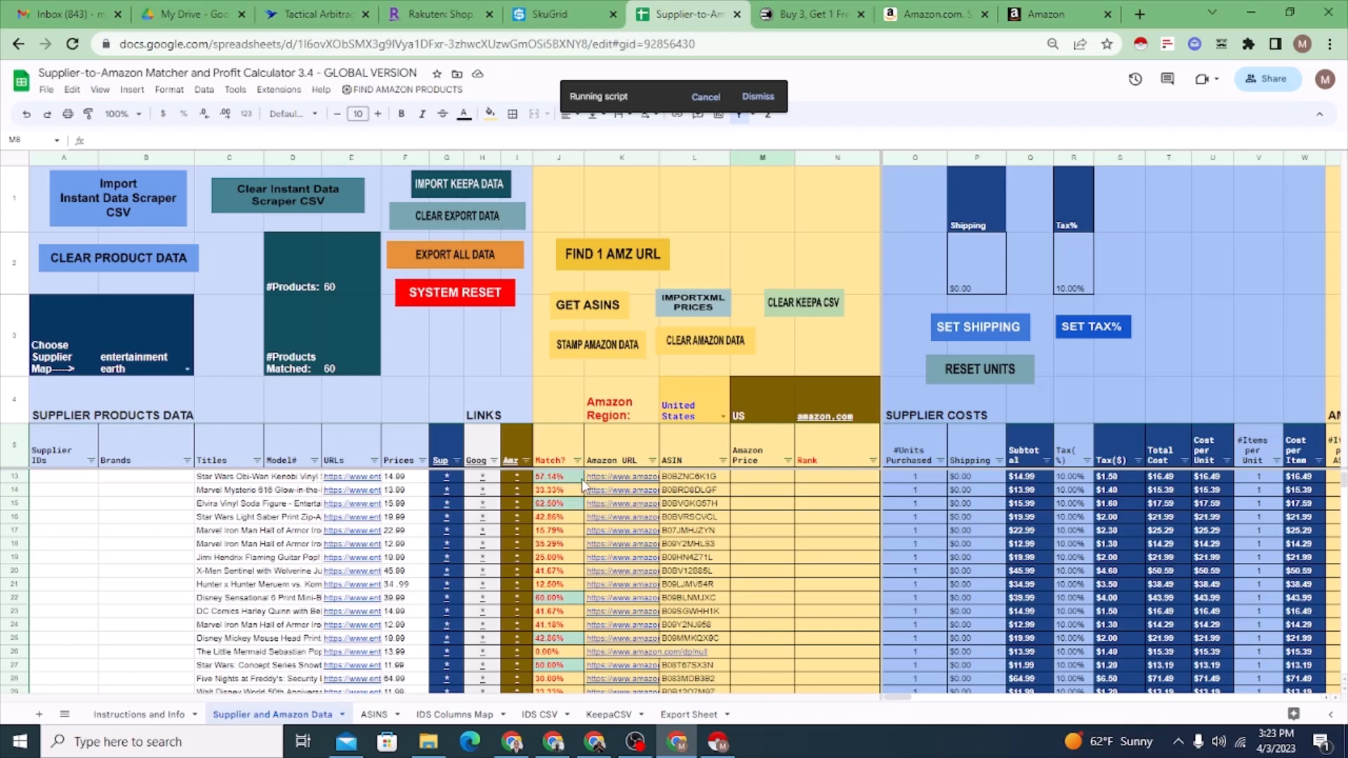
pyautogui.click(612, 483)
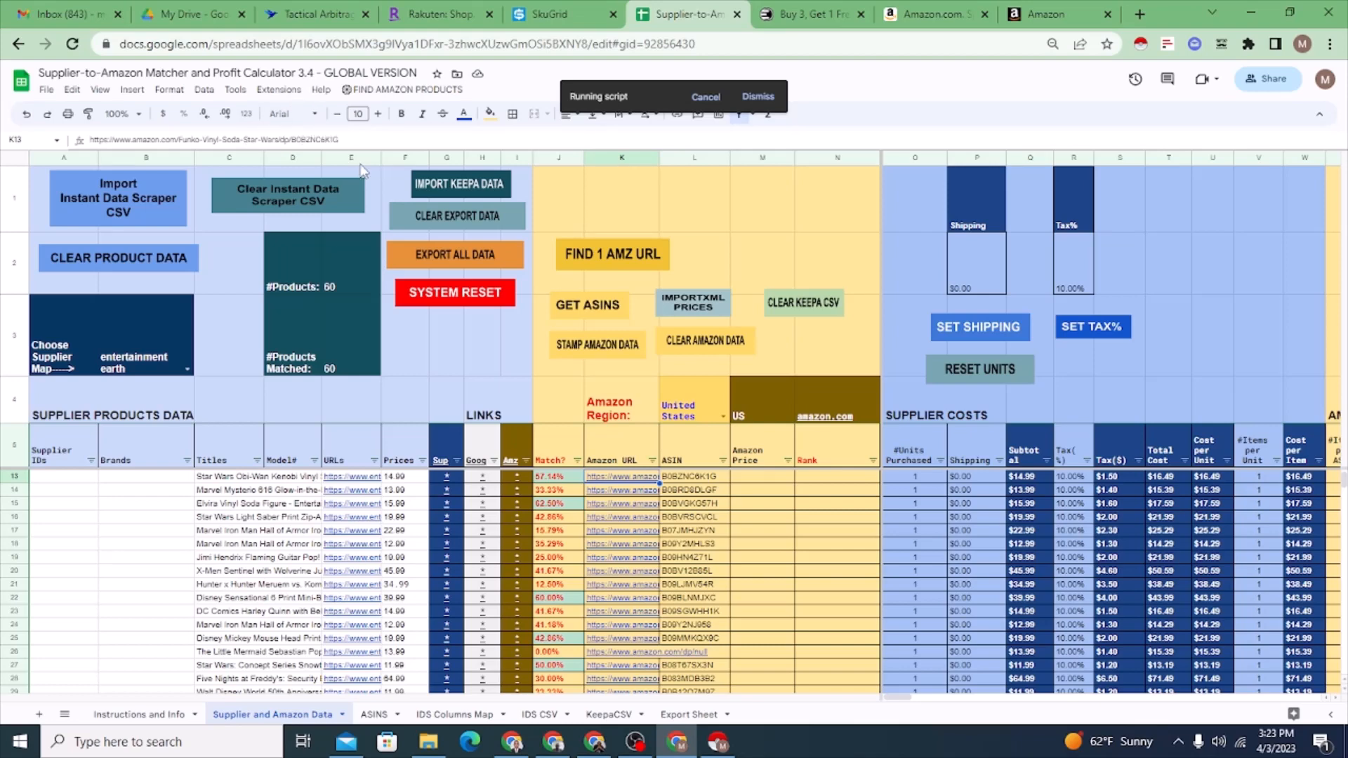
pyautogui.click(226, 479)
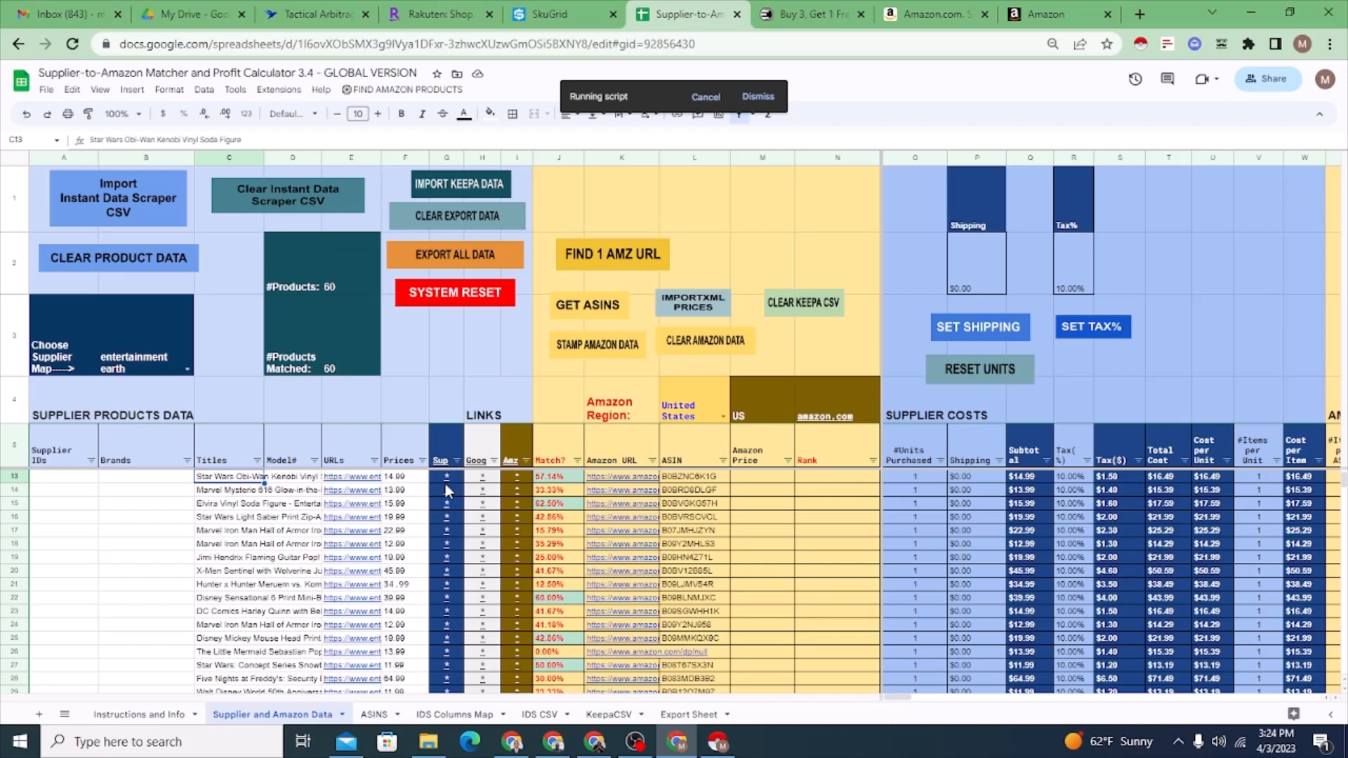
pyautogui.click(614, 480)
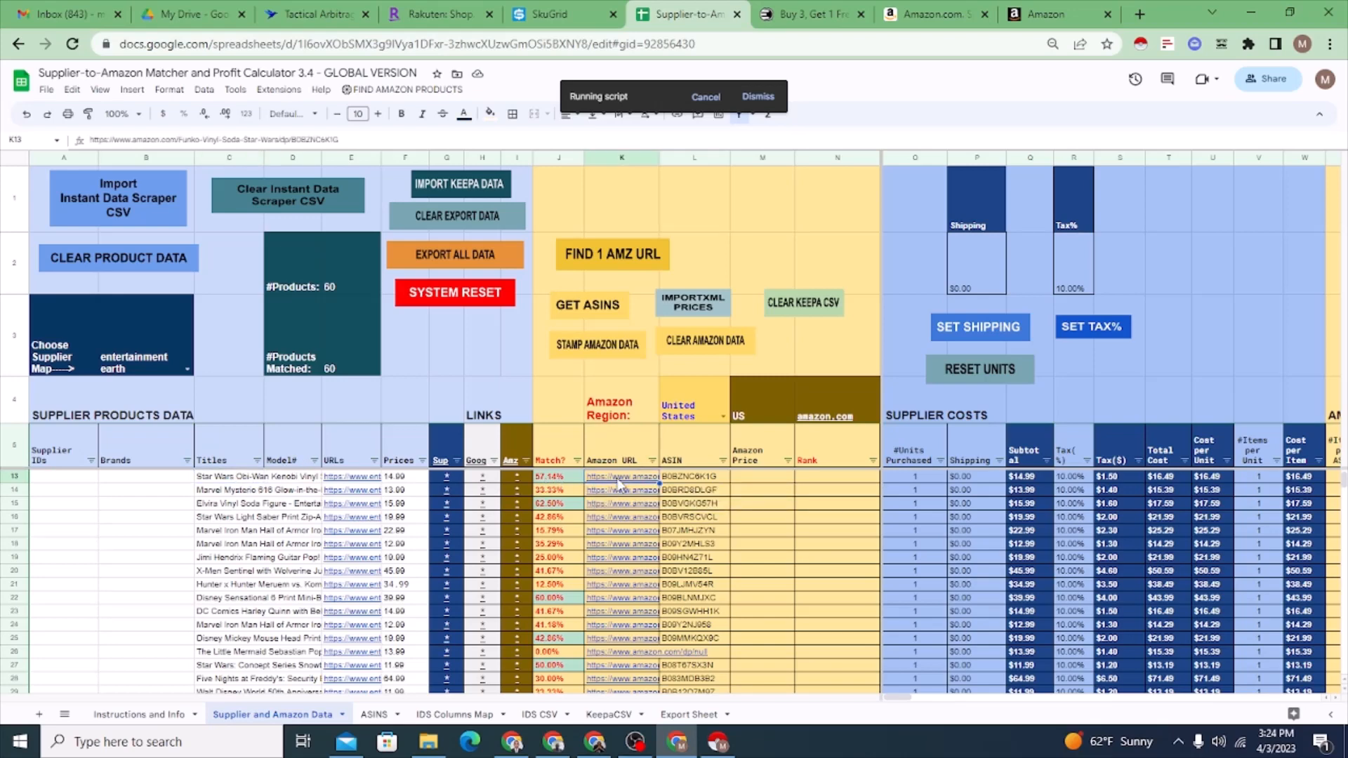
pyautogui.moveTo(608, 500)
# - Review the supplier and Amazon link previews and the match percentage for the Thor: Love and Thunder Valkyrie product in row 7
pyautogui.scroll(3, 608, 497)
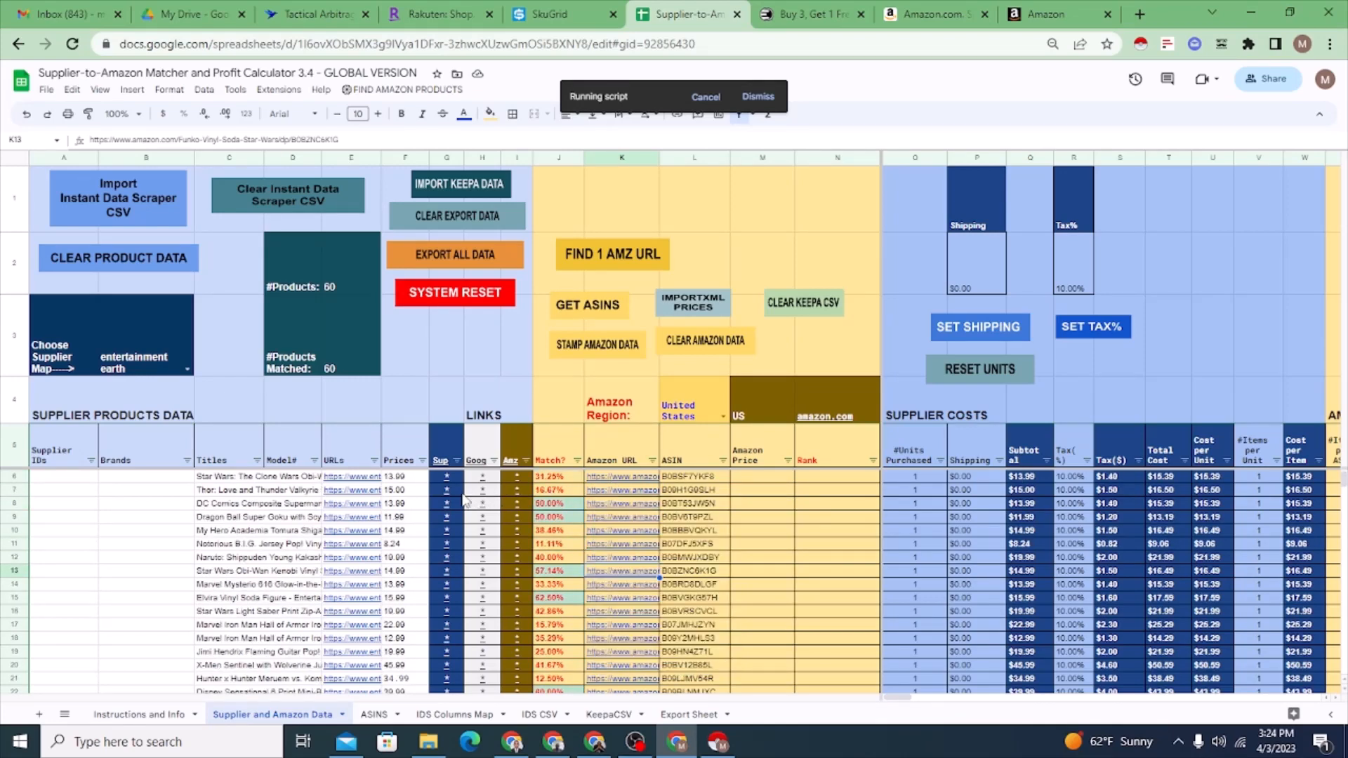
pyautogui.click(450, 493)
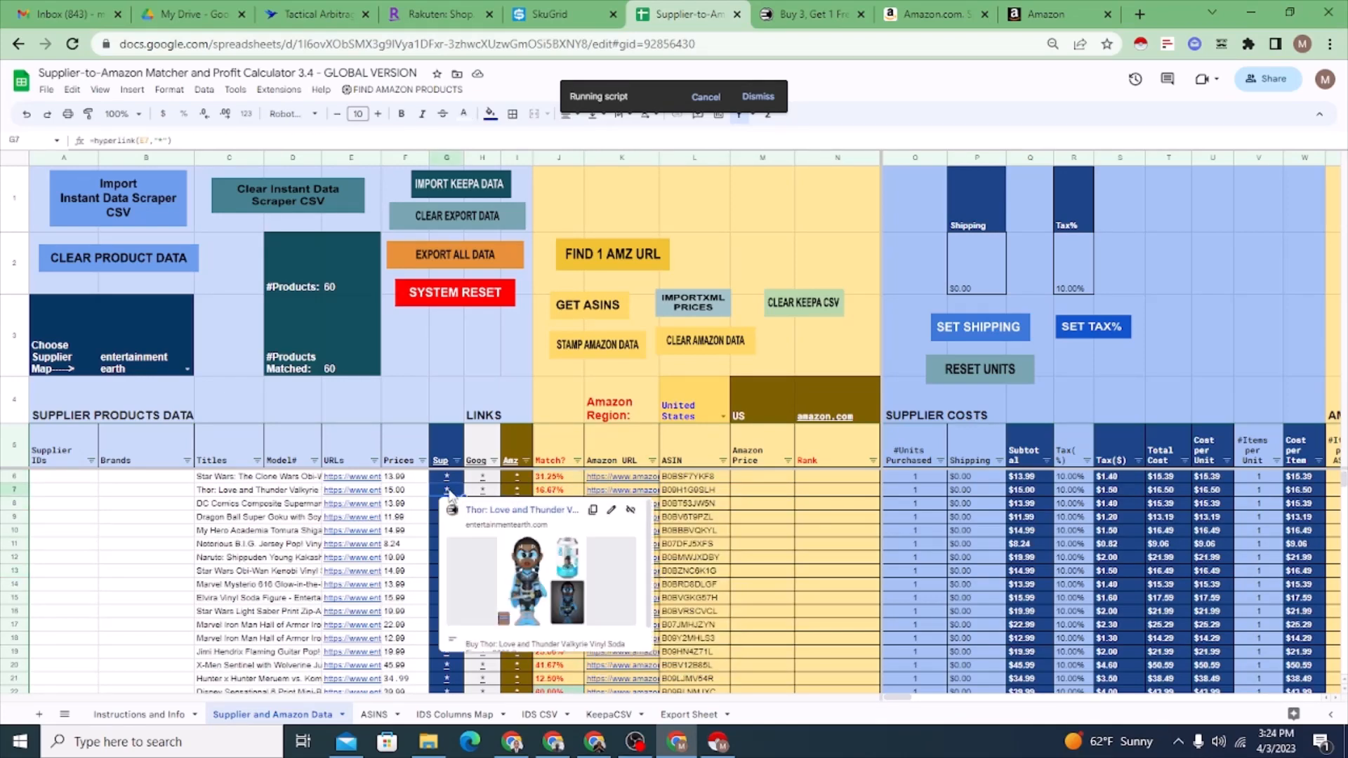
pyautogui.click(519, 491)
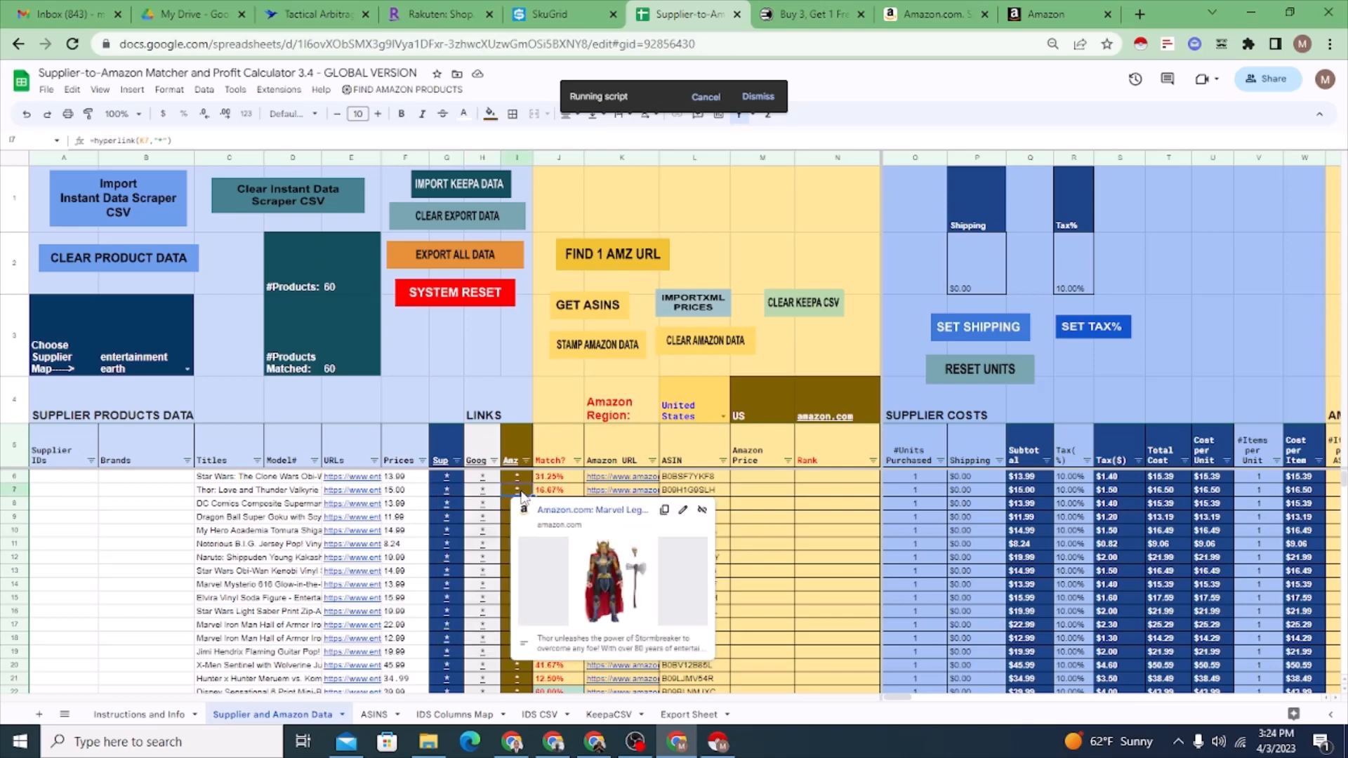
pyautogui.click(549, 492)
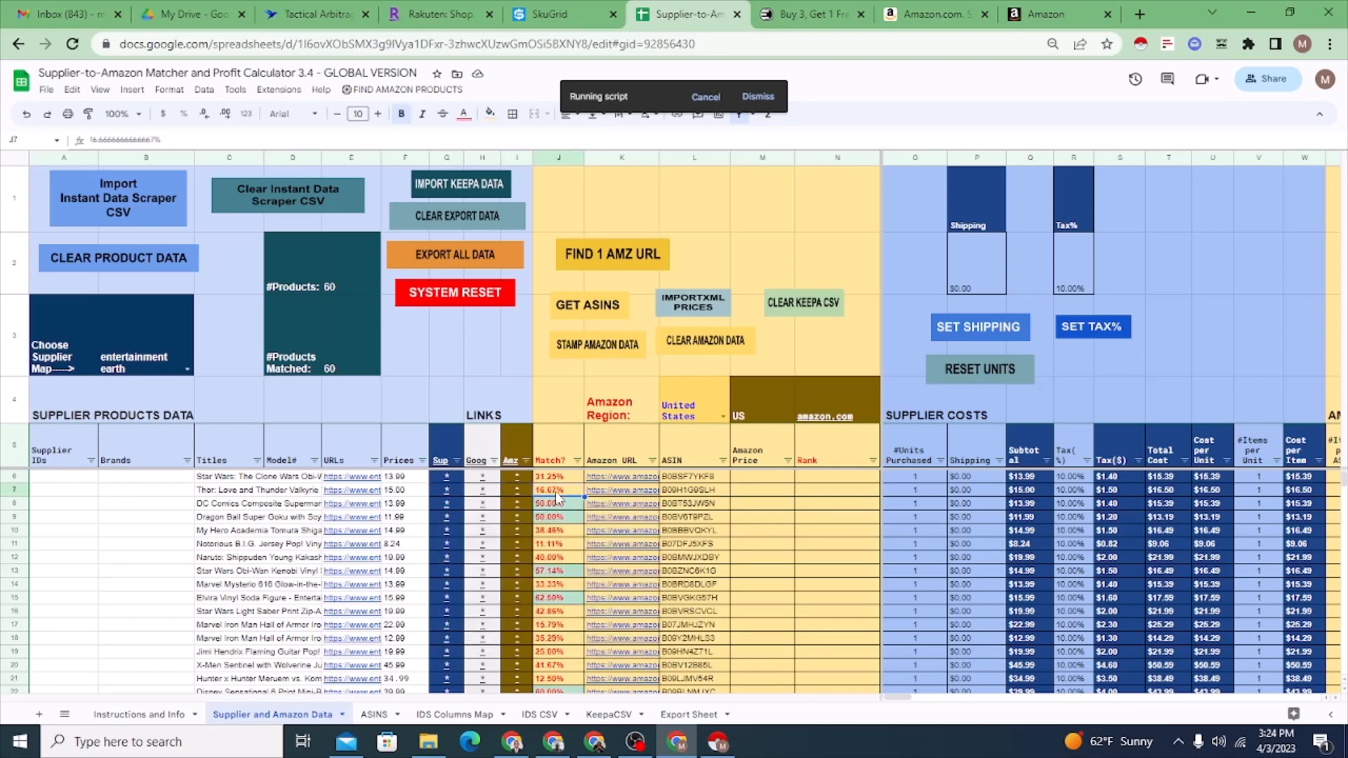
# - Compare the Valkyrie product's supplier title in row 7 with its Amazon URL wording, and recheck both product images
pyautogui.click(608, 492)
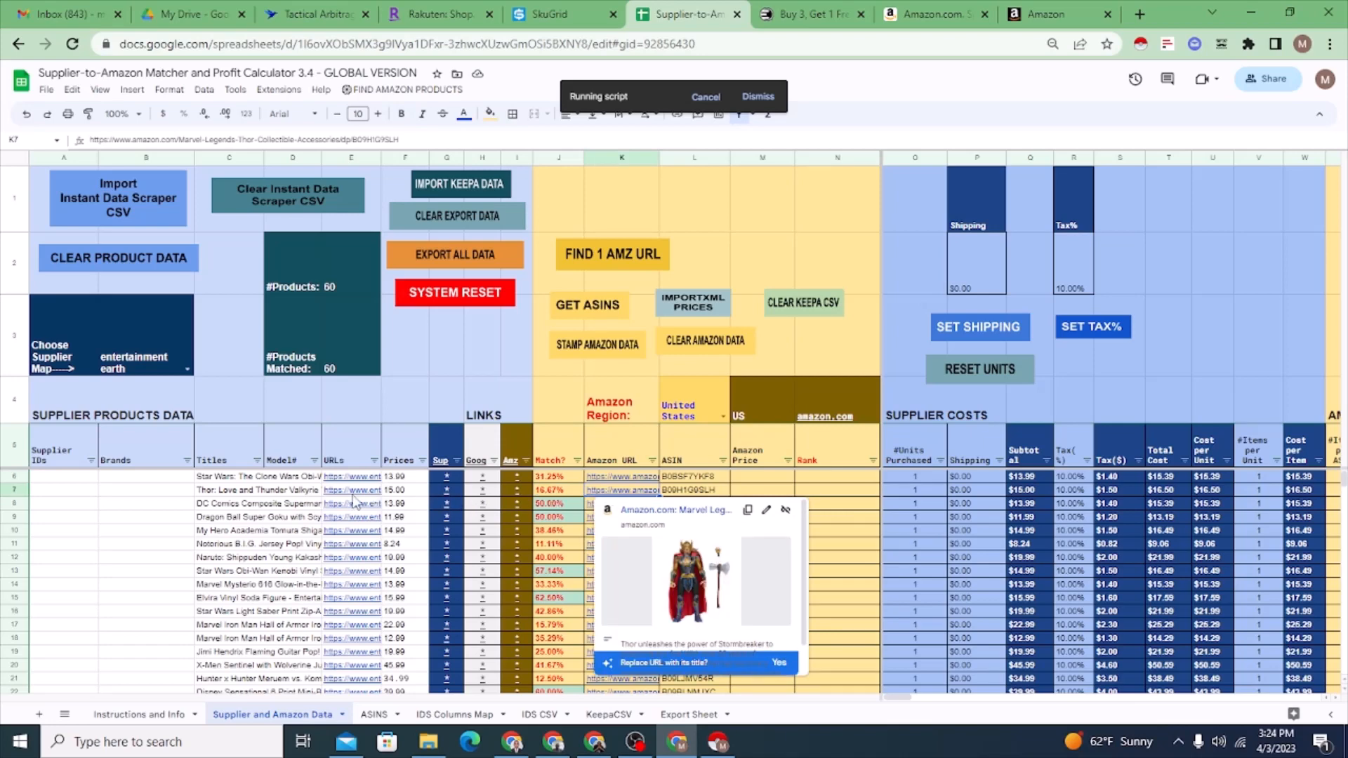
pyautogui.click(235, 492)
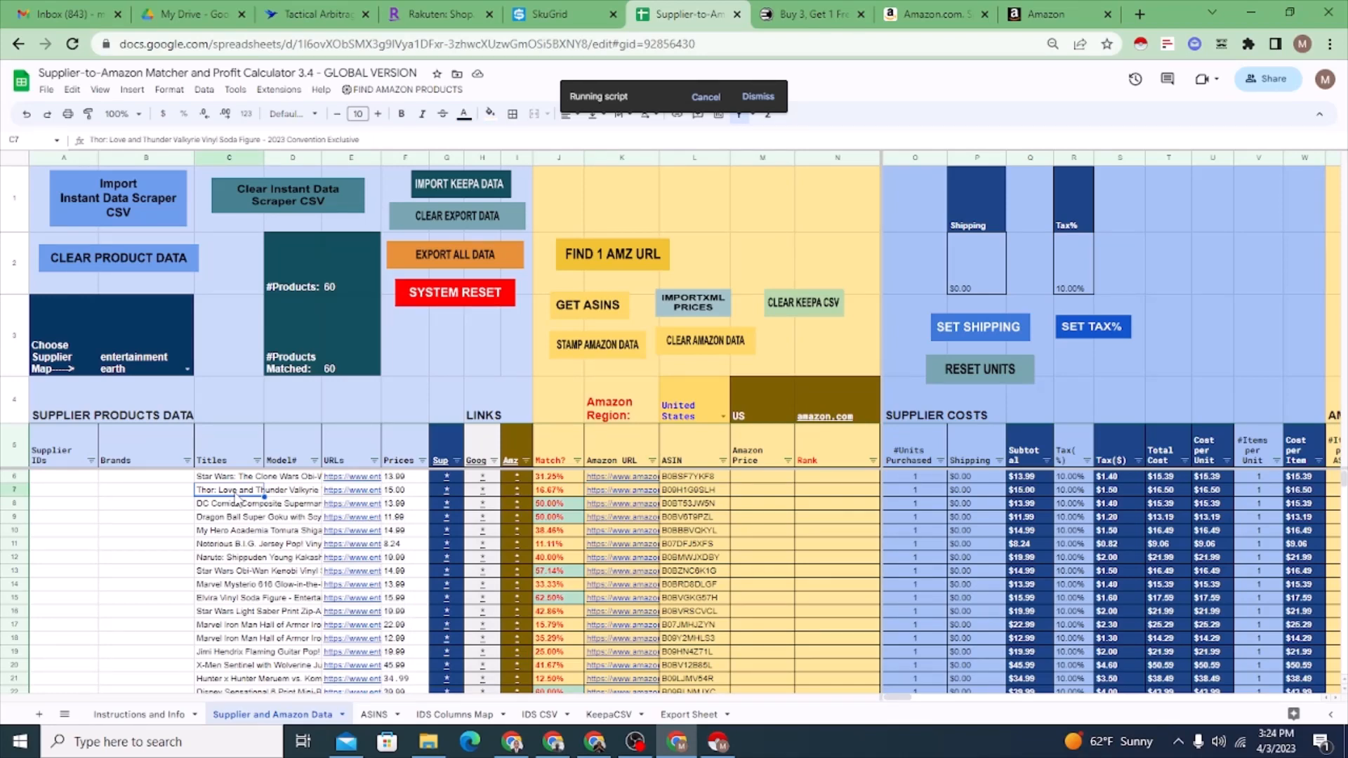
pyautogui.click(605, 492)
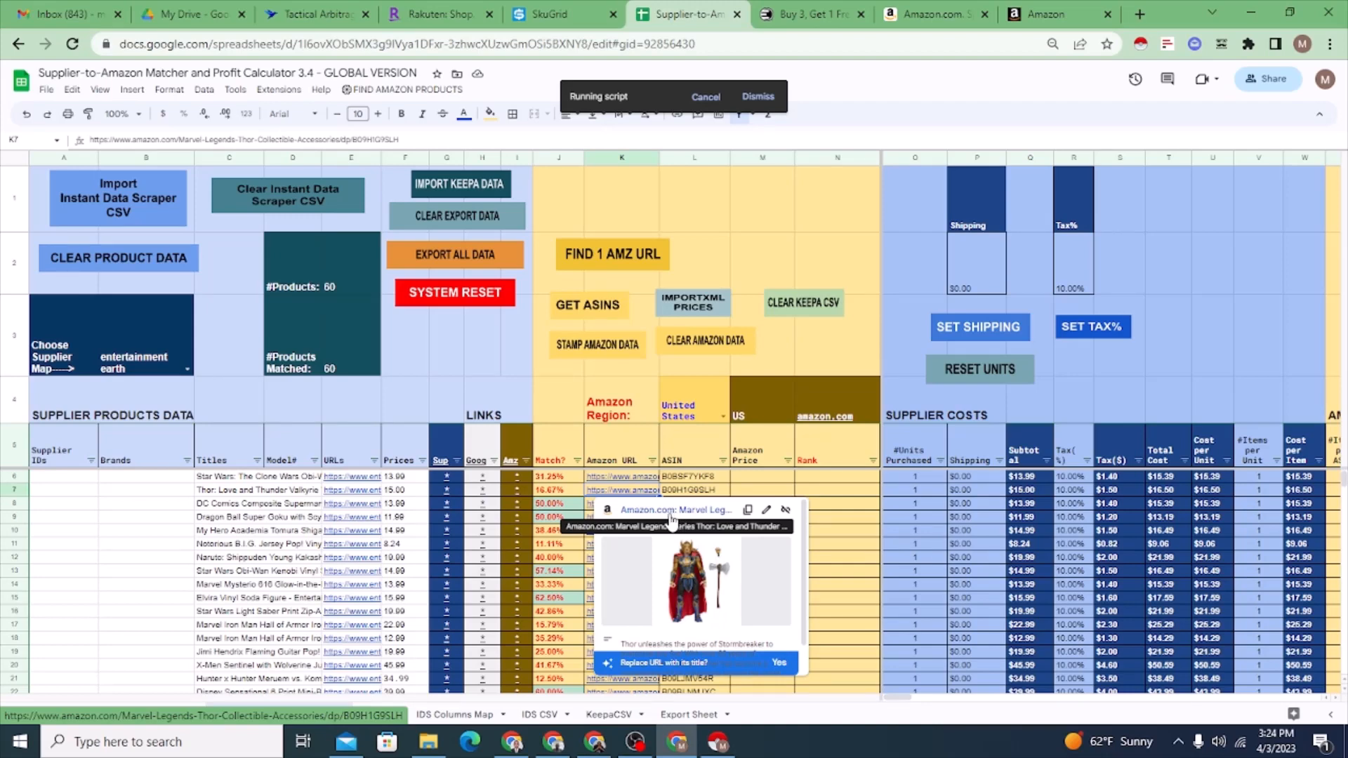
pyautogui.moveTo(517, 489)
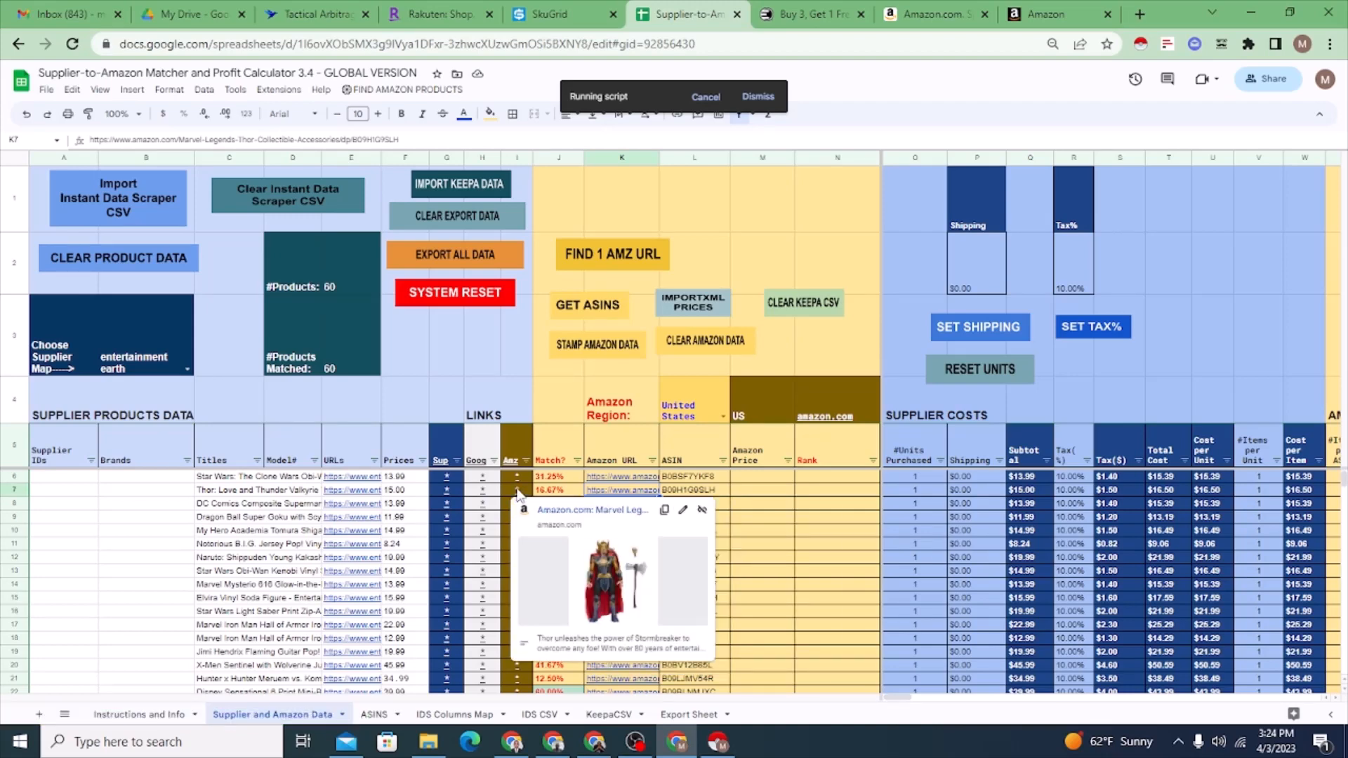
pyautogui.click(441, 491)
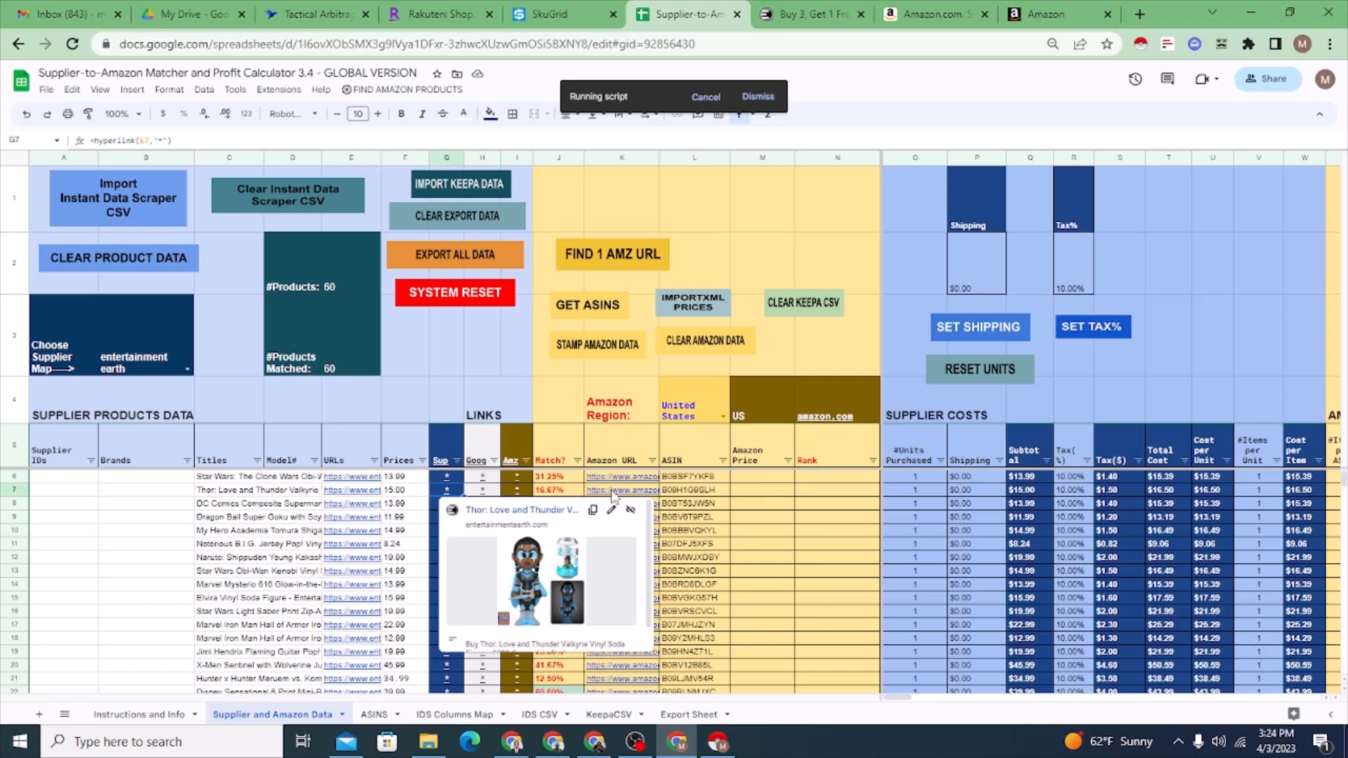
pyautogui.click(715, 501)
# - Recheck both link previews for the Obi-Wan Kenobi product in row 13 and the Amazon preview for Marvel Mysterio in row 14
pyautogui.scroll(-1, 684, 555)
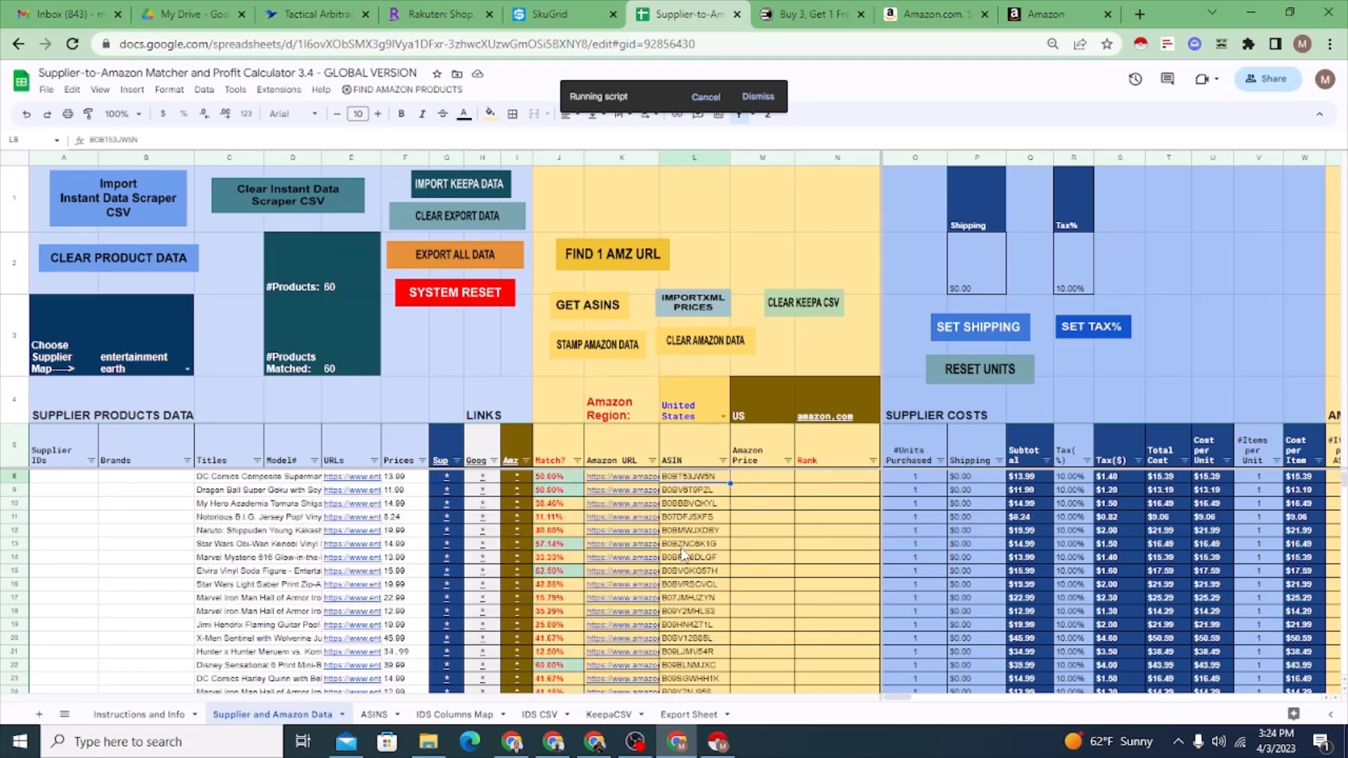
pyautogui.click(442, 548)
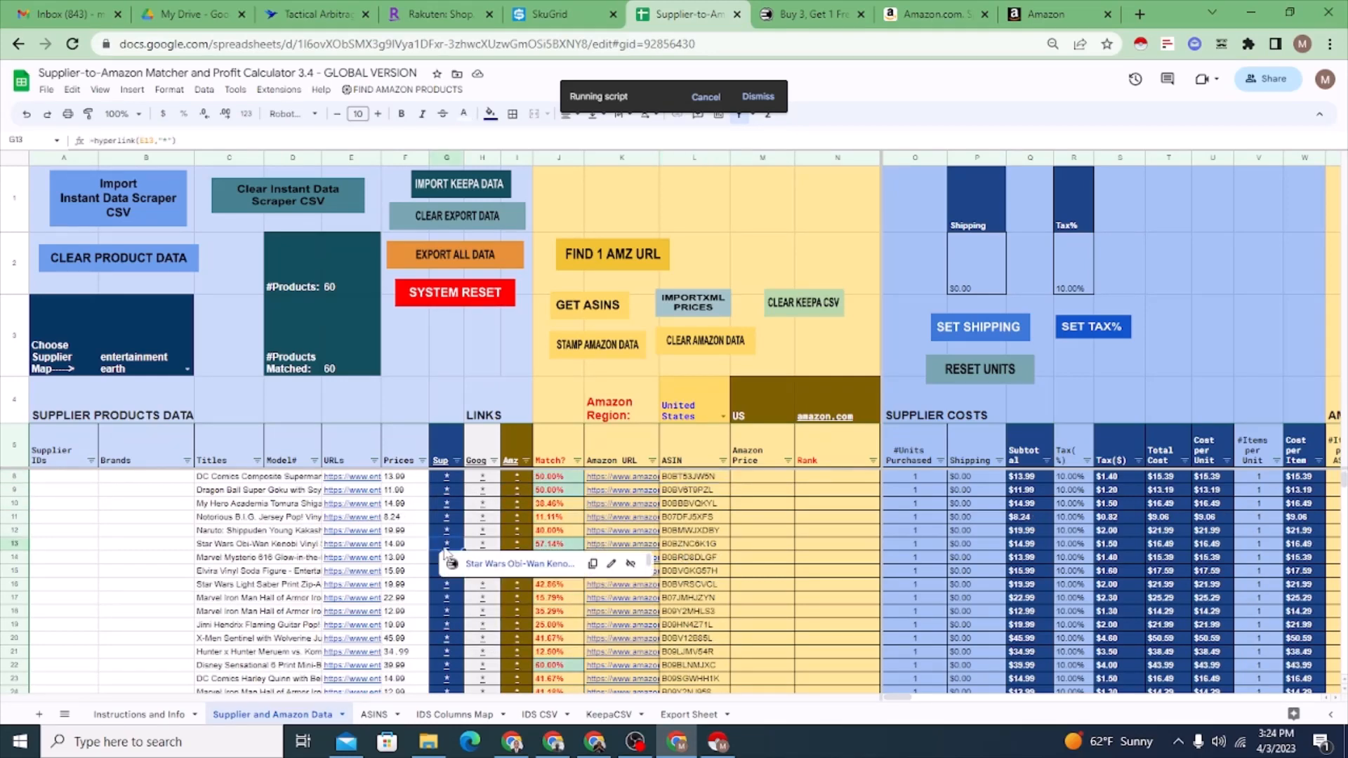
pyautogui.click(516, 546)
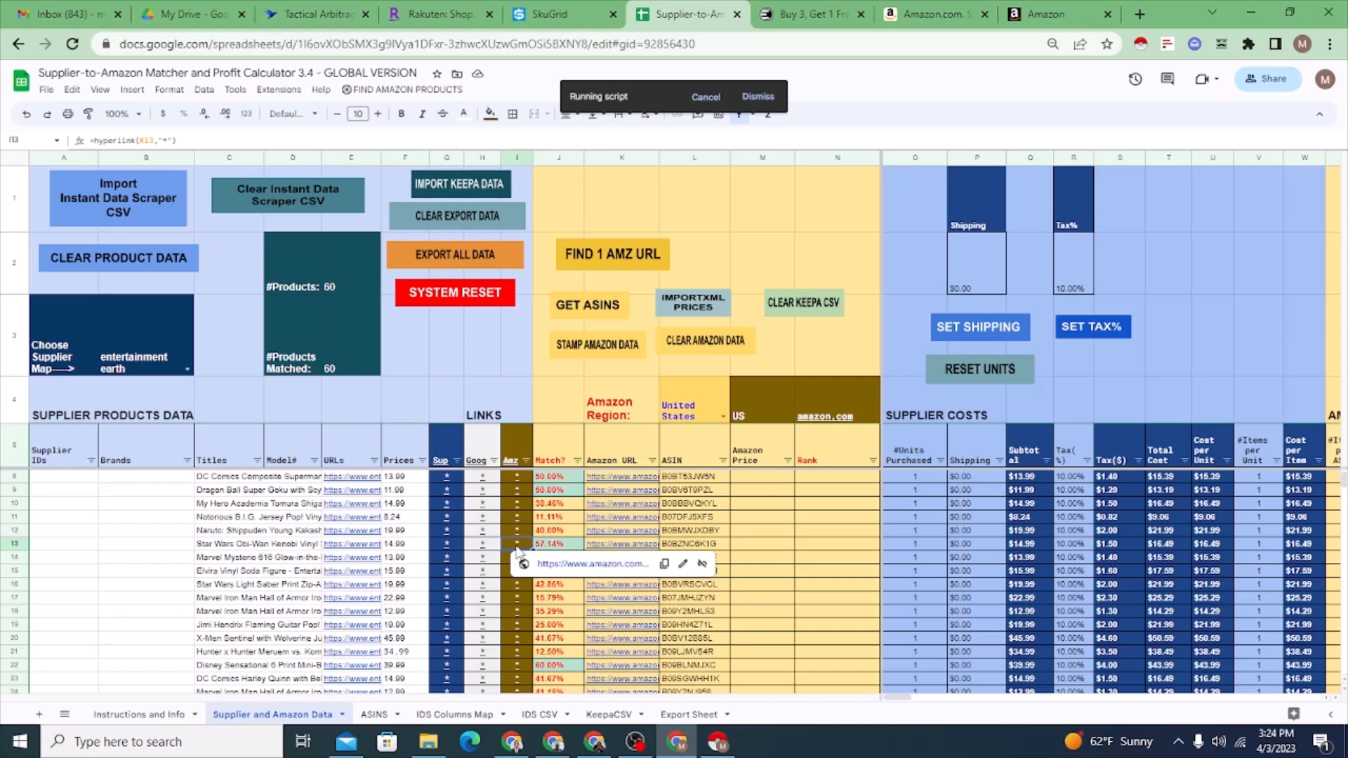
pyautogui.click(518, 559)
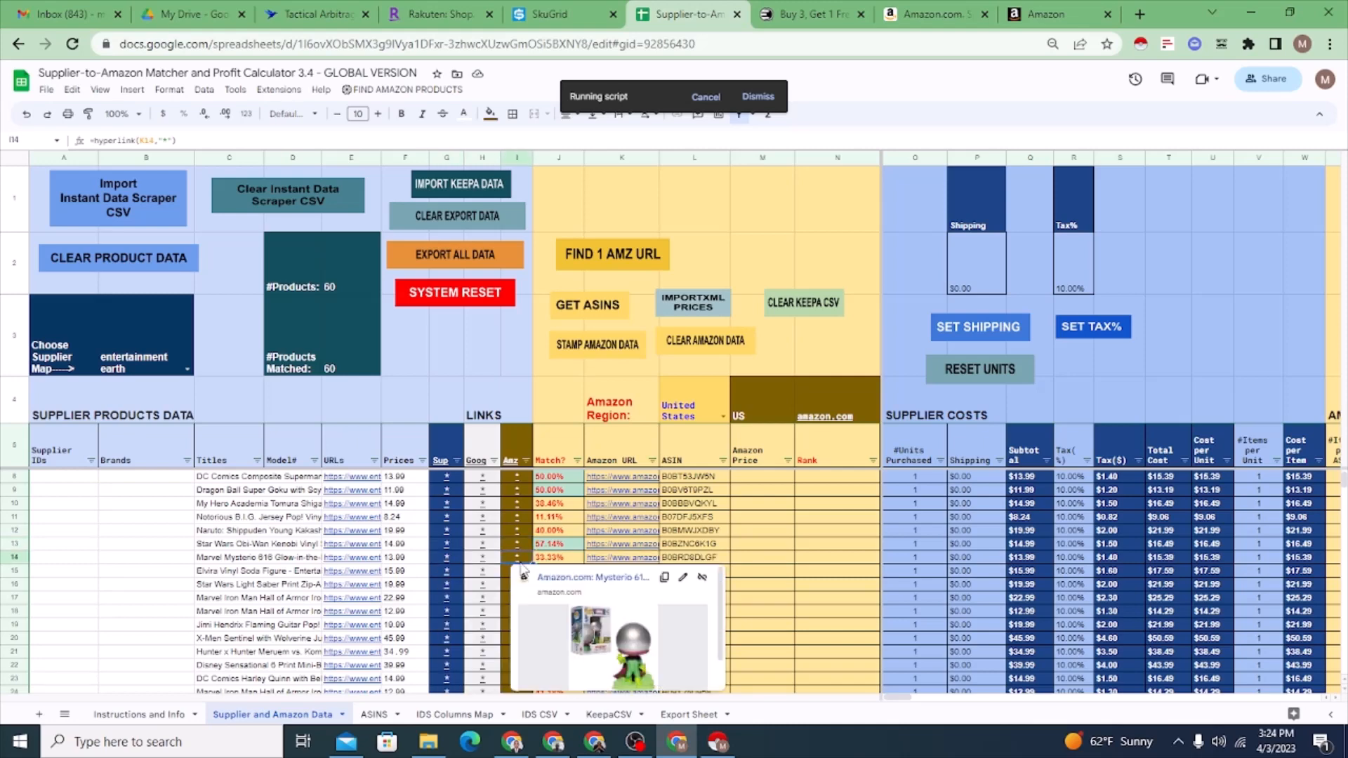
pyautogui.click(753, 480)
# - Open the Entertainment Earth page linked for the DC Comics Composite Superman product in row 8
pyautogui.scroll(1, 772, 505)
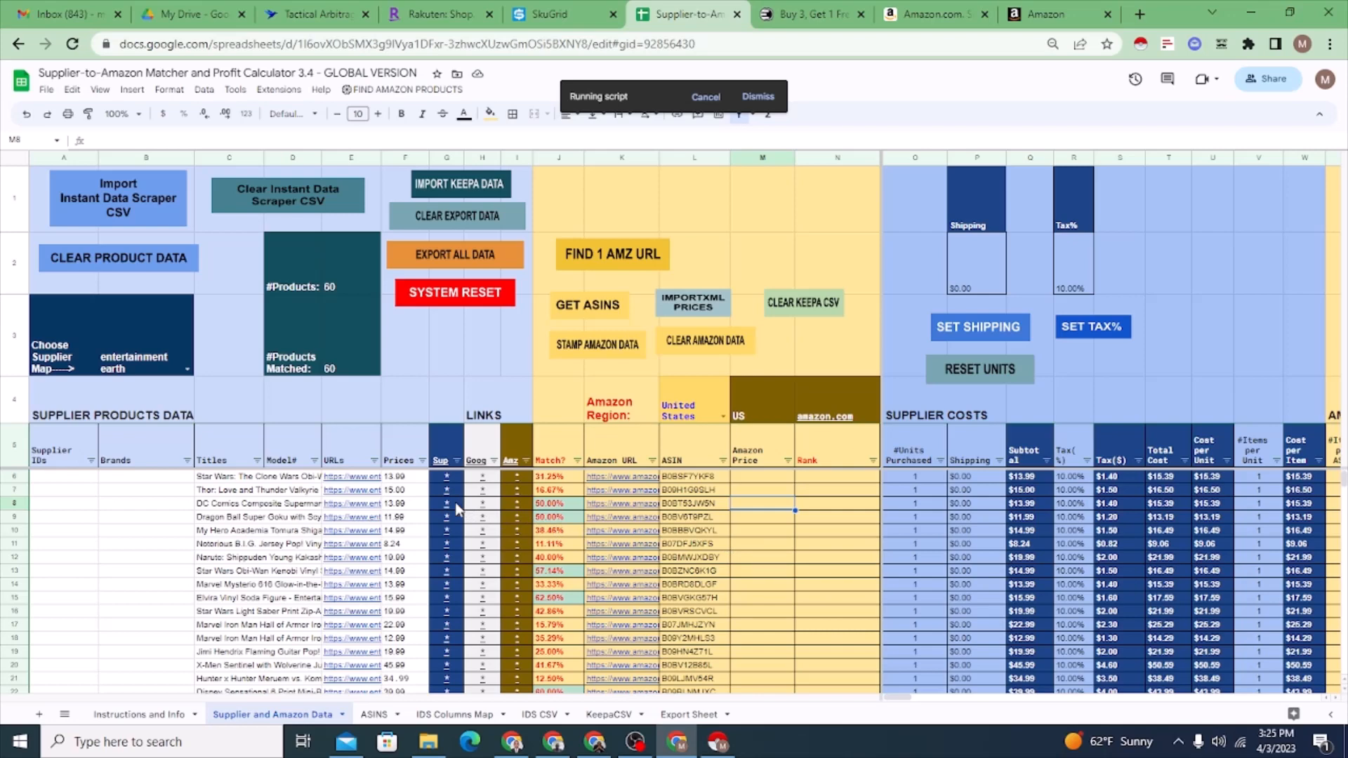
pyautogui.moveTo(455, 503)
pyautogui.click(504, 532)
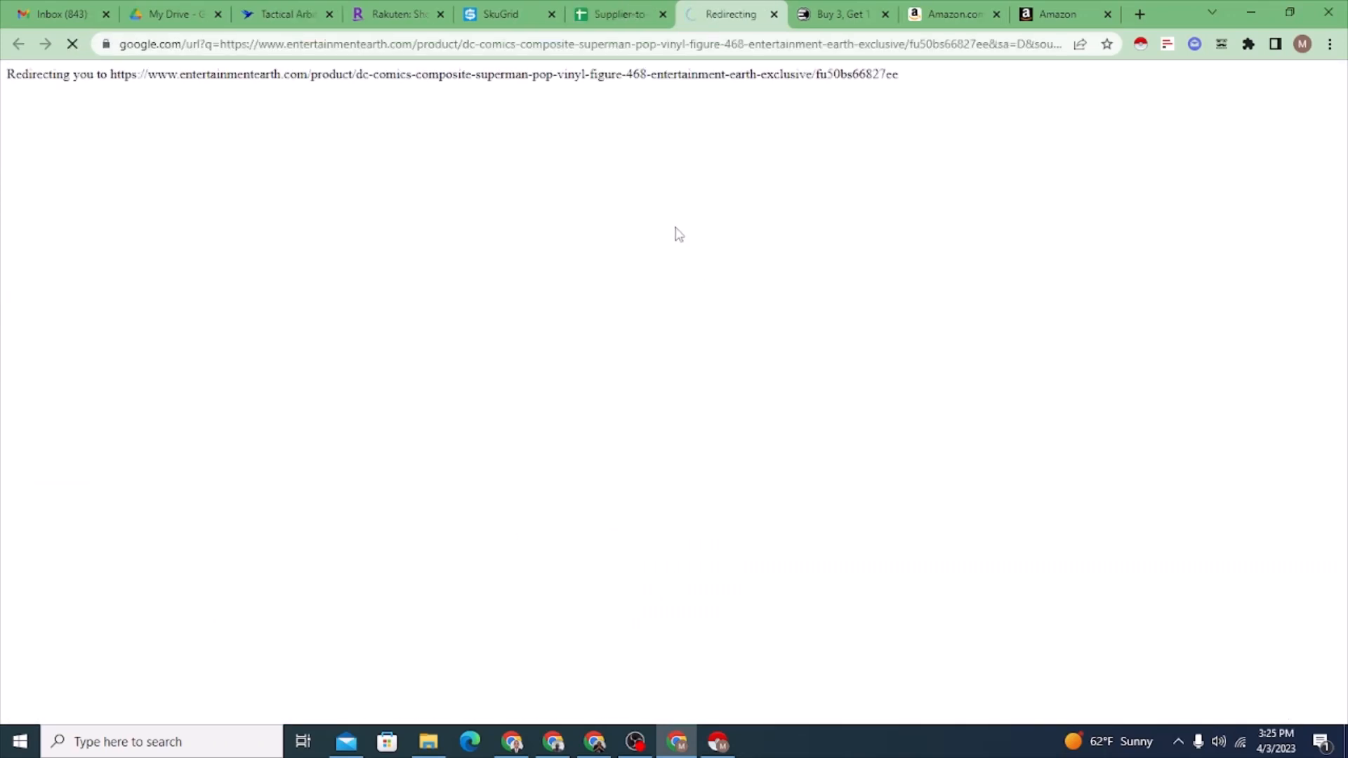
# - Return to the matcher spreadsheet and open the Amazon listing linked for the DC Comics Composite Superman product in row 8
pyautogui.hotkey('ctrl', 'shift', 'Tab')
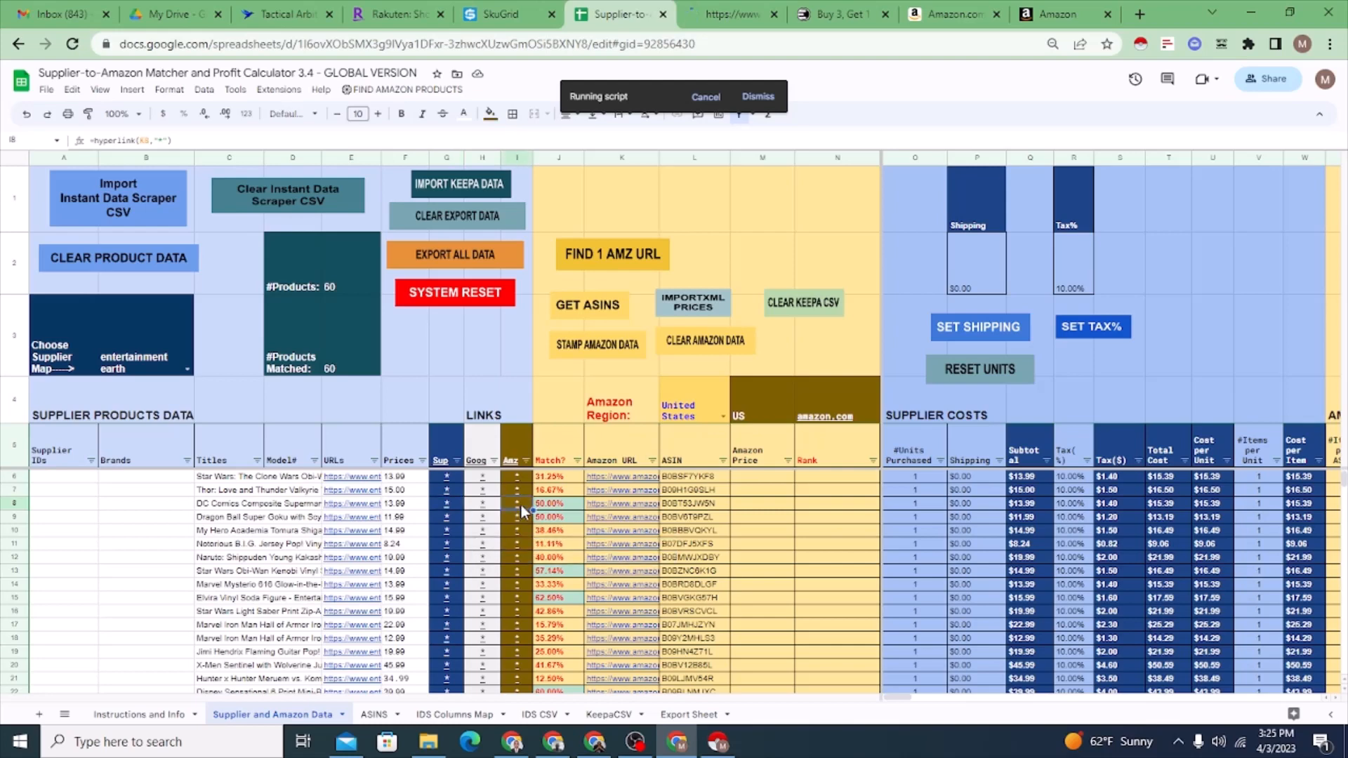
pyautogui.moveTo(521, 504)
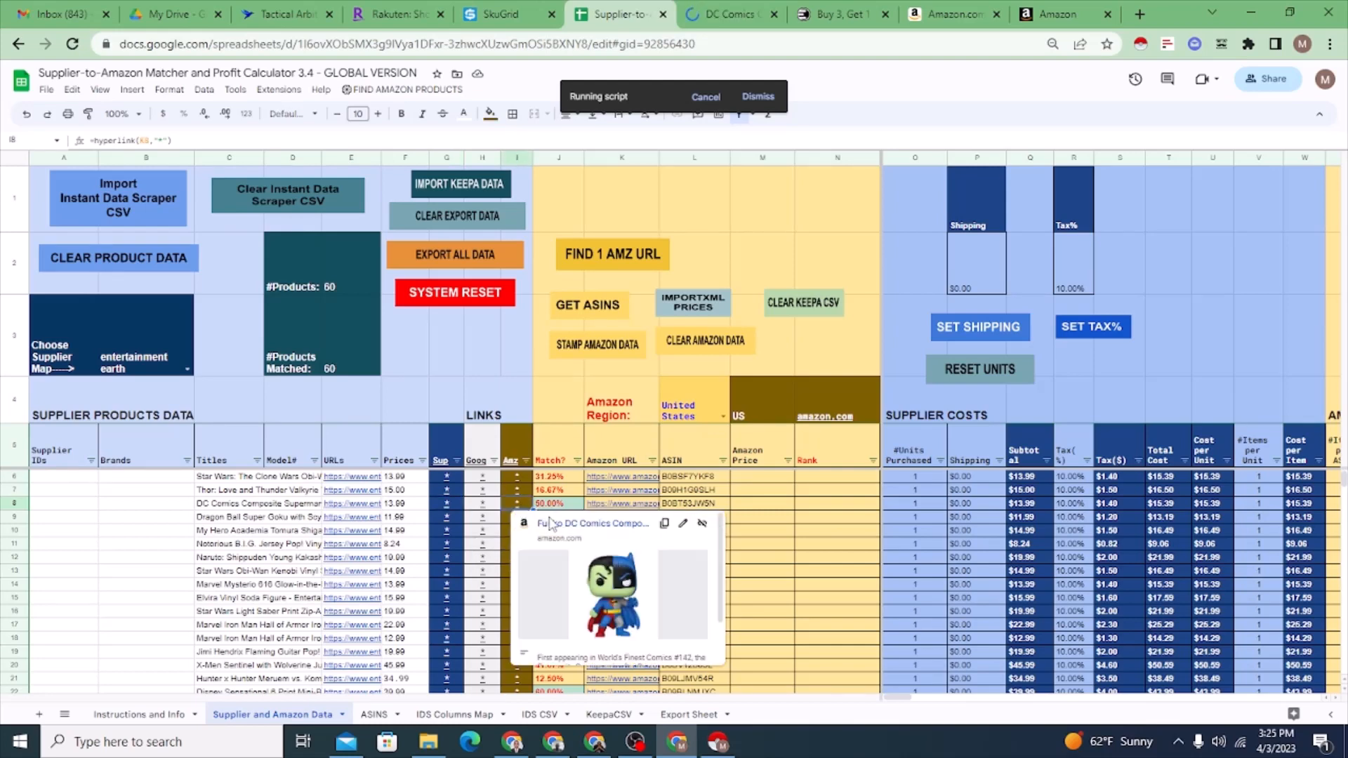
pyautogui.click(554, 530)
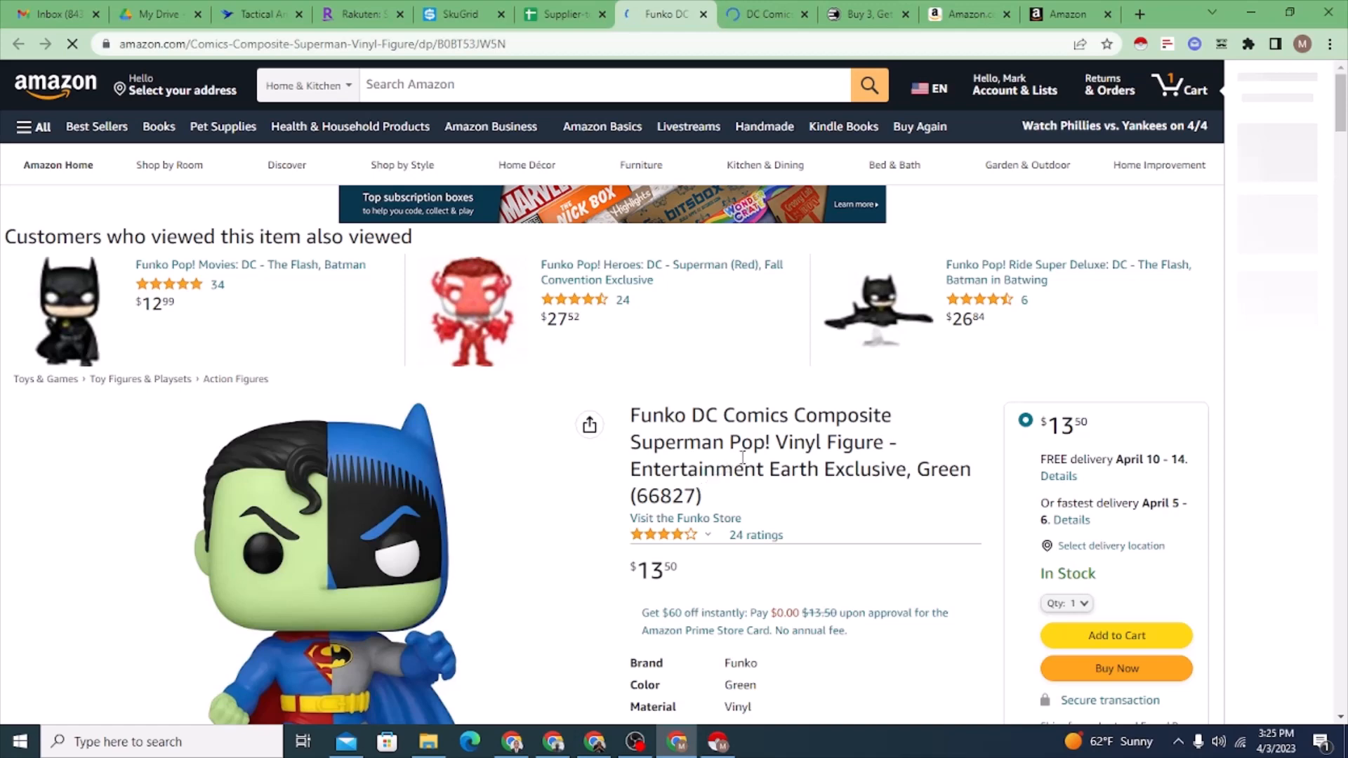
pyautogui.scroll(-3, 758, 454)
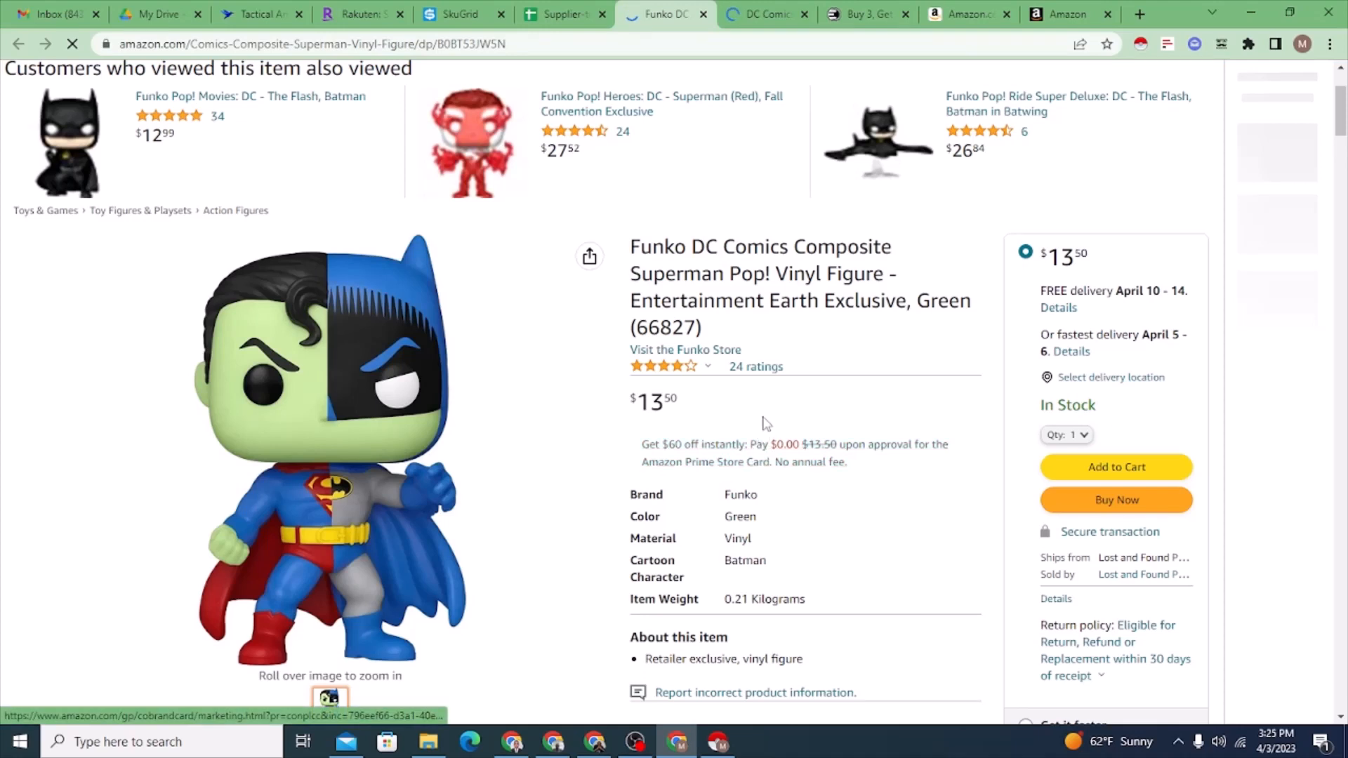
# - Compare the Composite Superman pages on Entertainment Earth and Amazon, close the Amazon listing, and return to the matcher spreadsheet
pyautogui.click(750, 12)
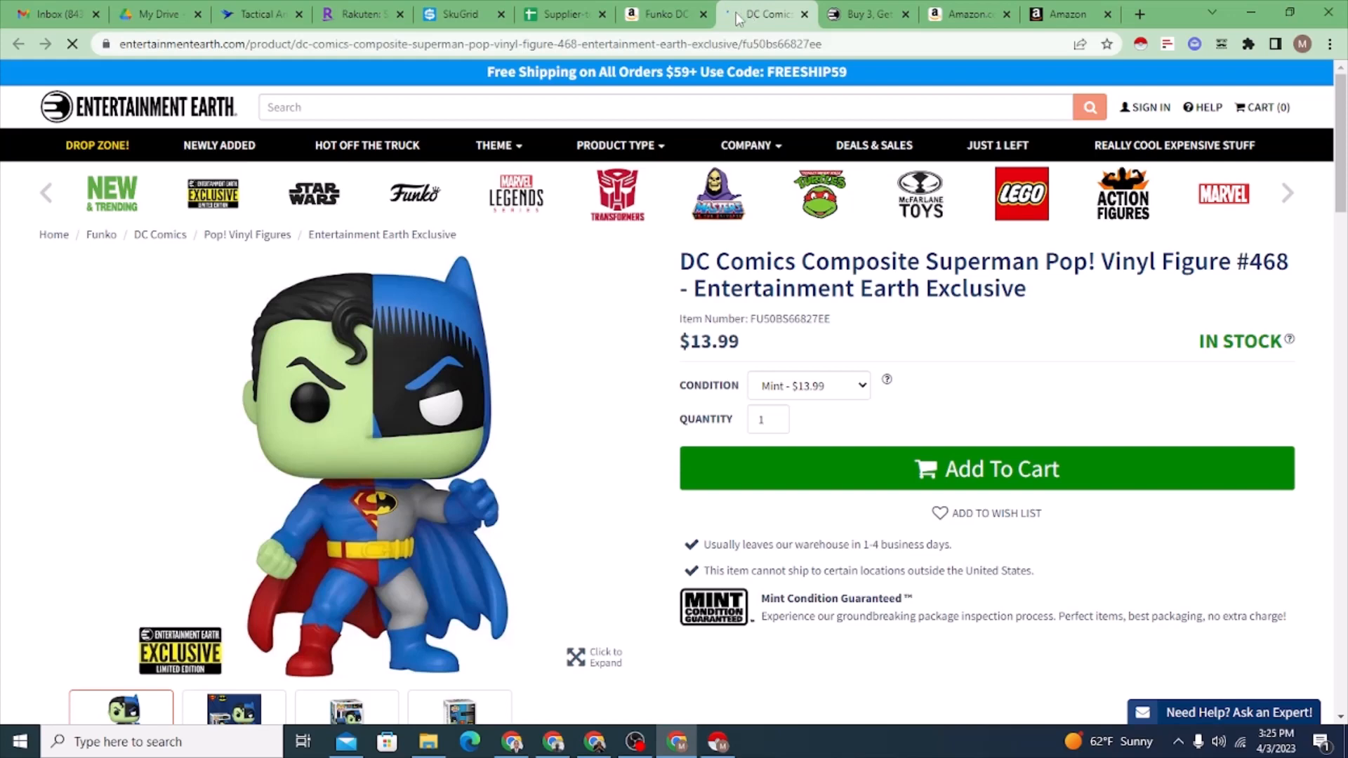
pyautogui.click(665, 19)
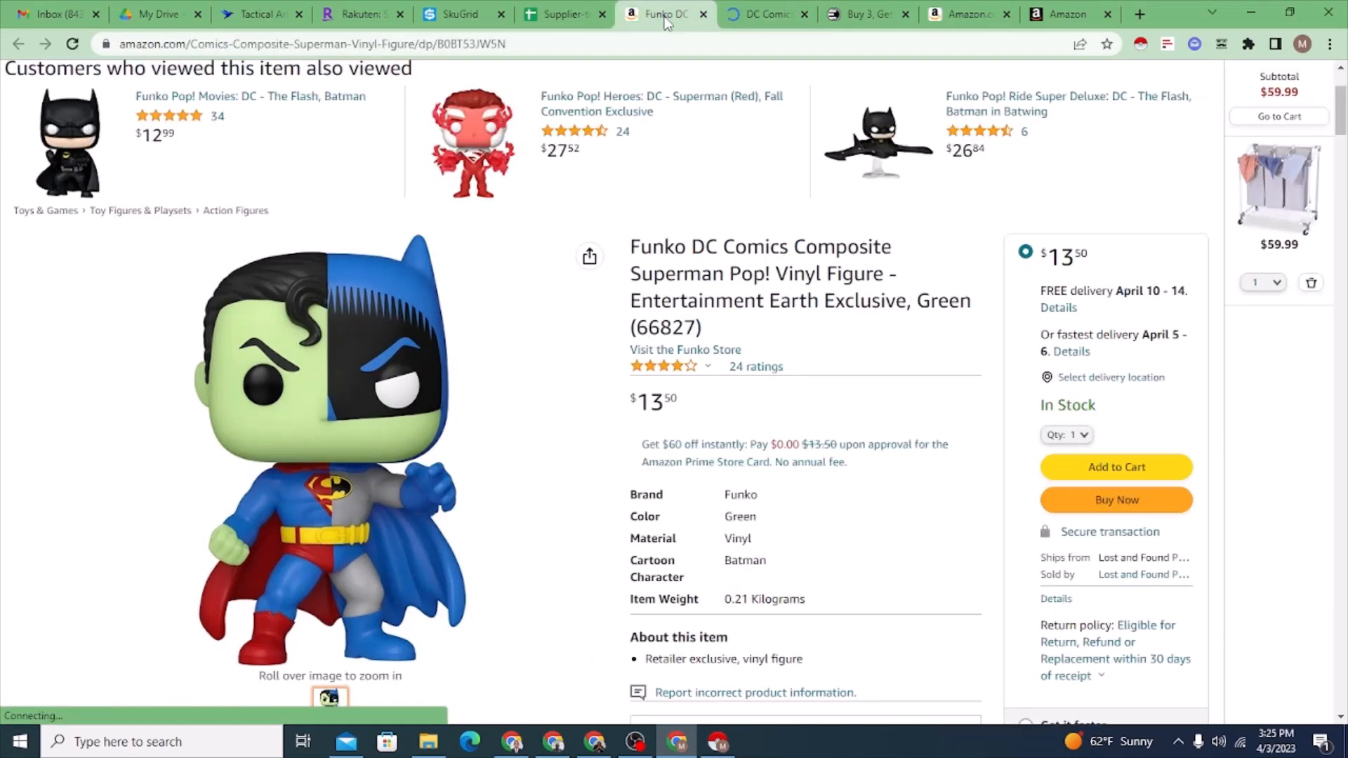
pyautogui.click(730, 17)
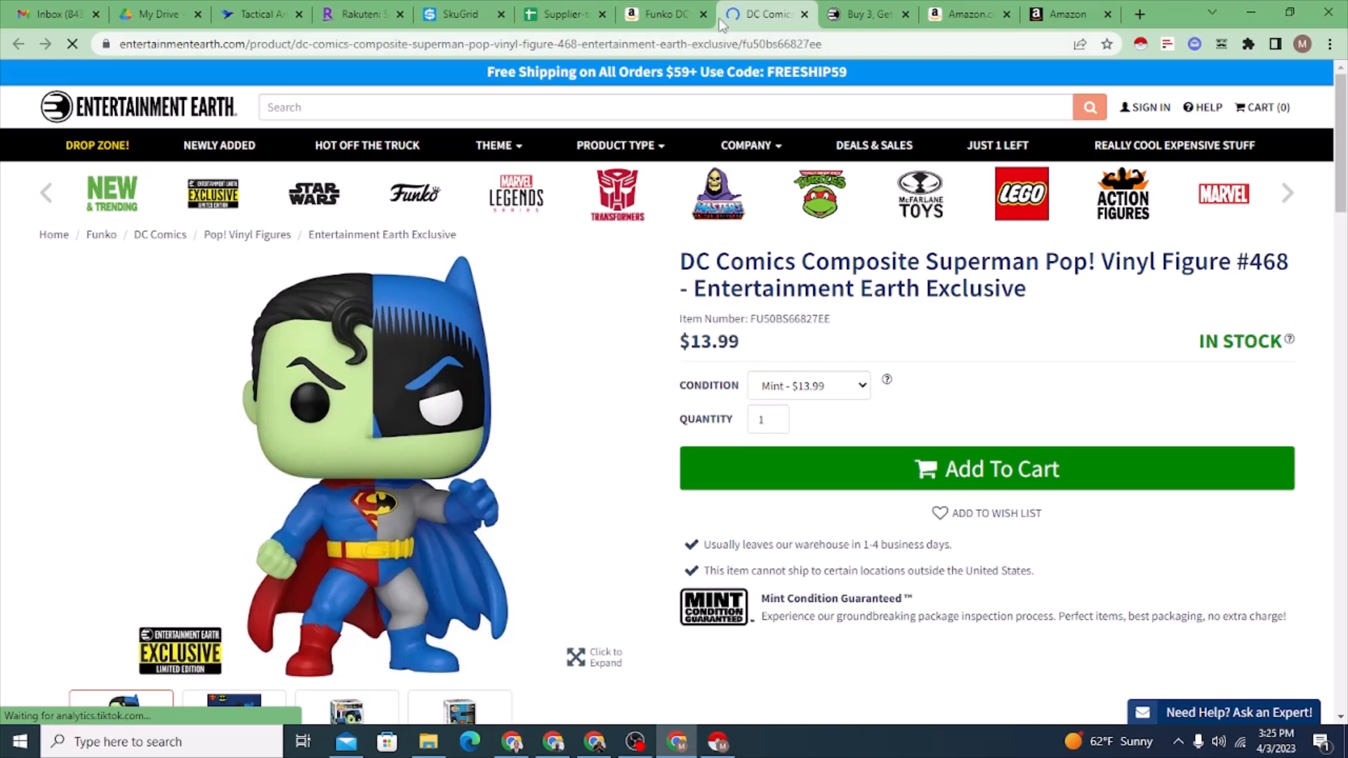
pyautogui.click(653, 16)
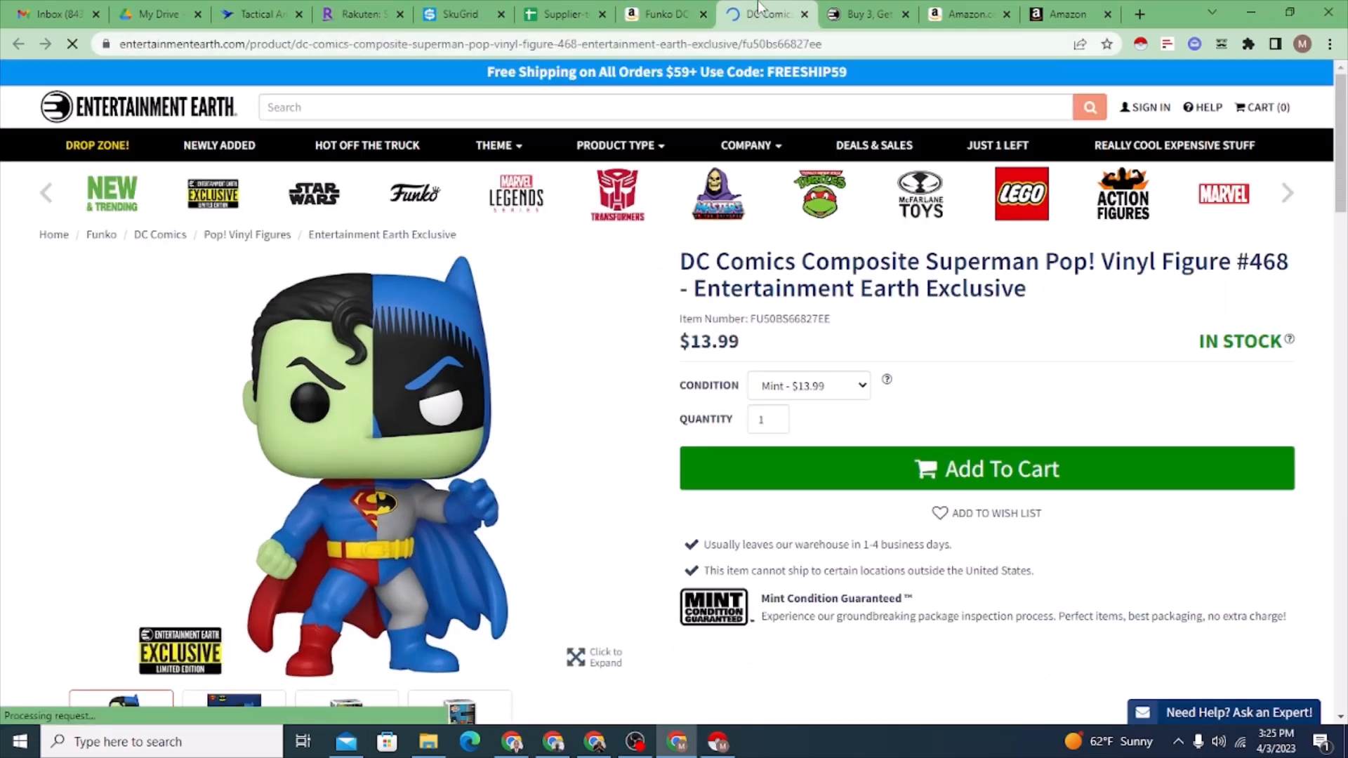
pyautogui.click(744, 14)
pyautogui.click(706, 20)
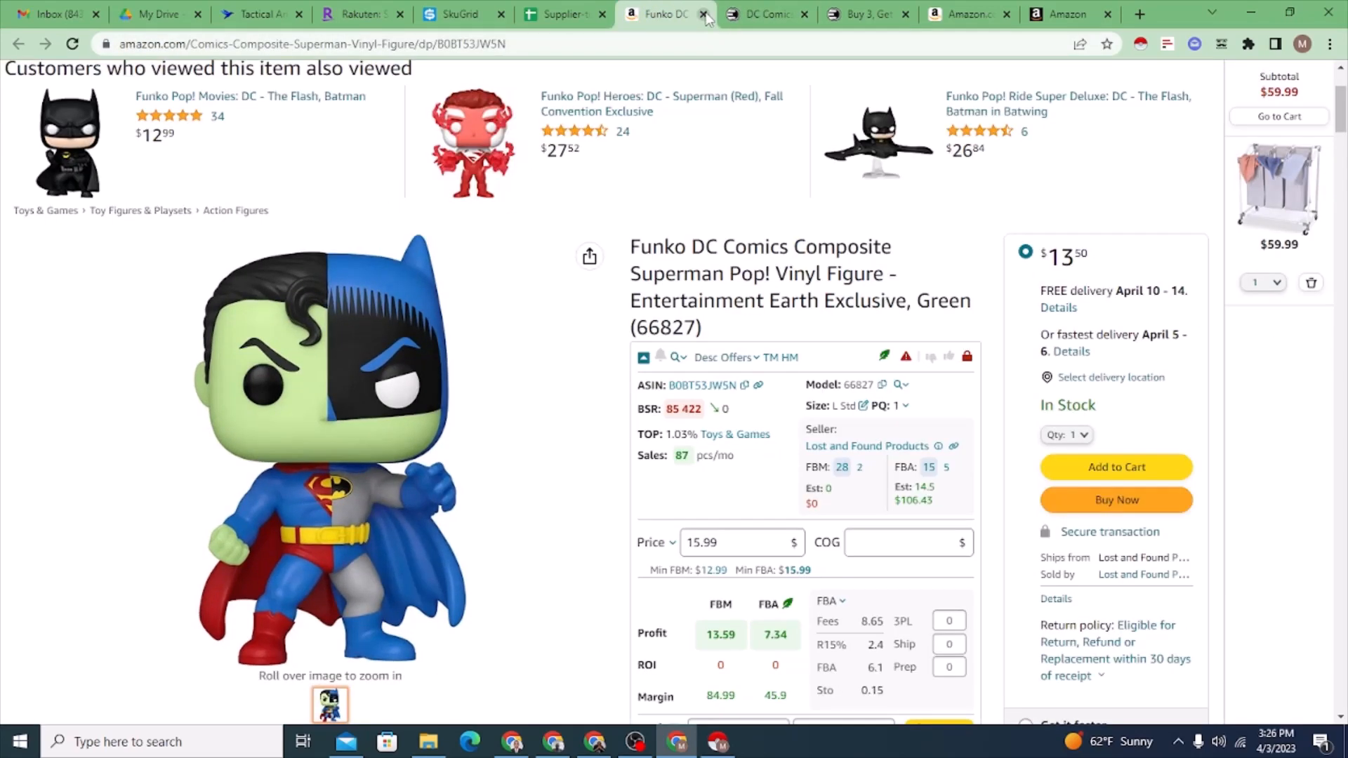
pyautogui.click(705, 15)
pyautogui.click(561, 16)
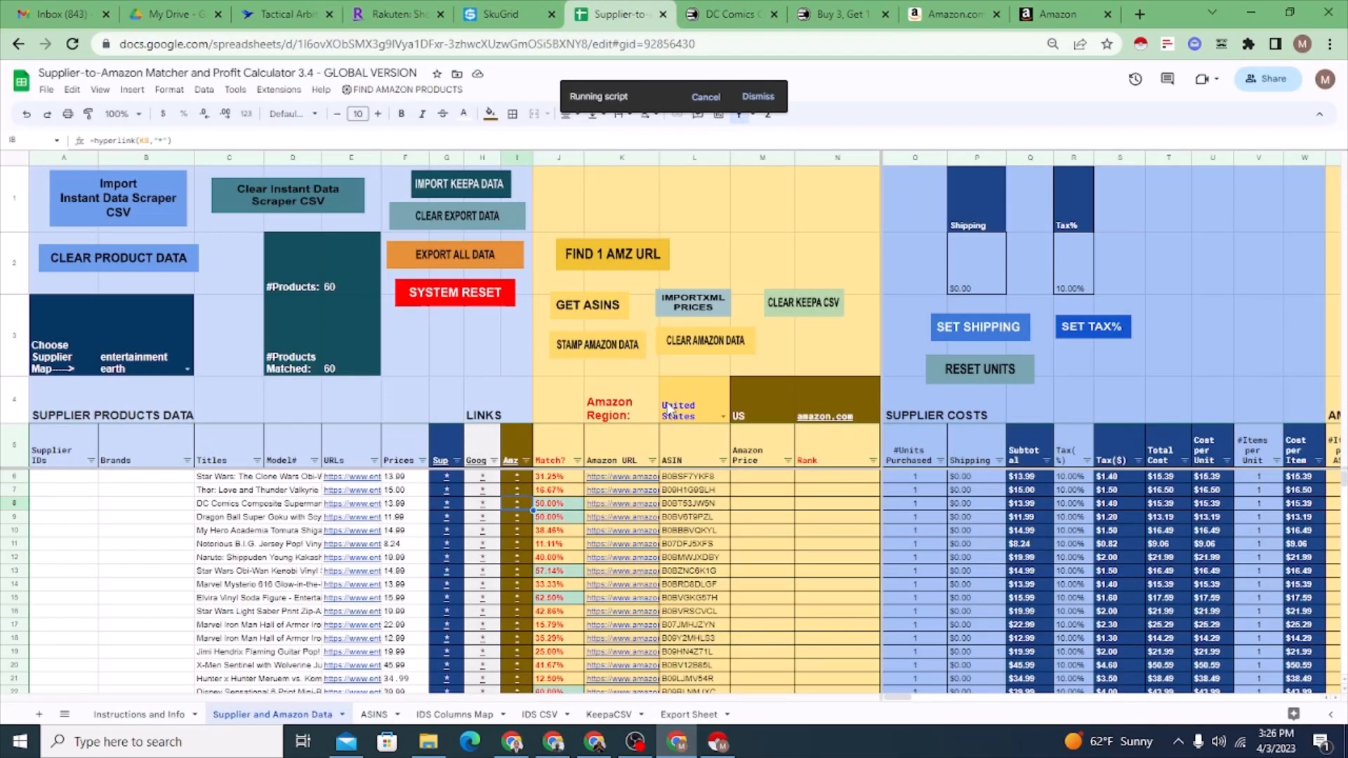
# - Examine the ASINs and the Amazon Price cells from row 6 down, along with the start of the supplier costs
pyautogui.click(761, 477)
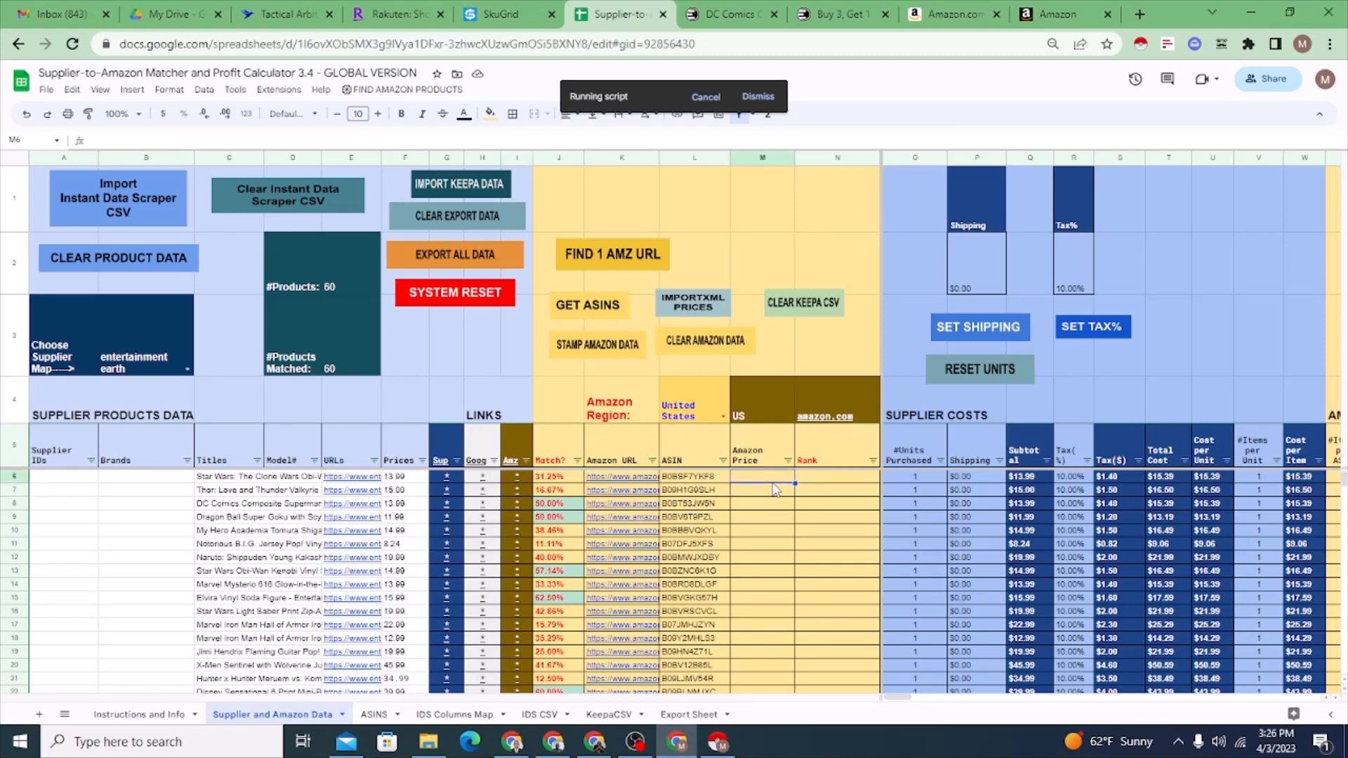
pyautogui.press('Tab')
pyautogui.press('Tab')
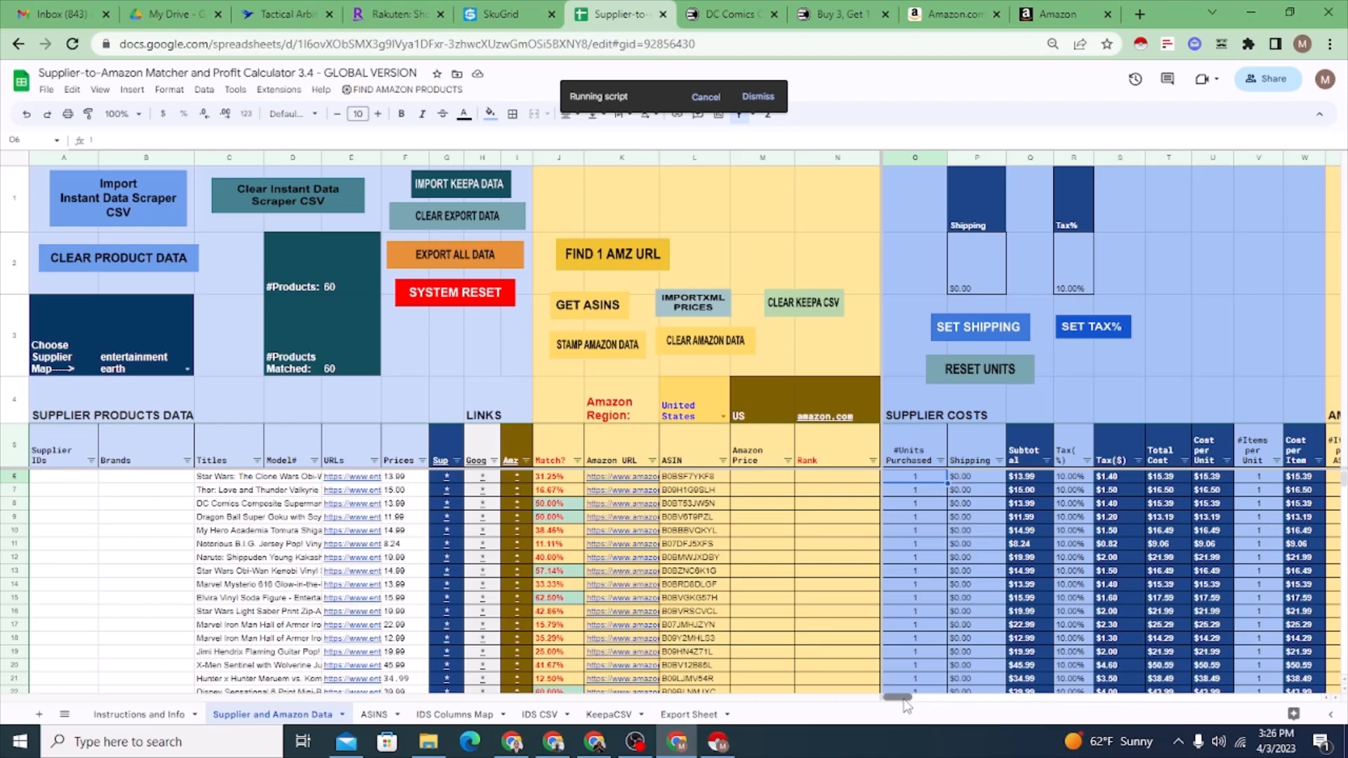
pyautogui.moveTo(909, 704)
pyautogui.mouseDown()
pyautogui.moveTo(944, 700)
pyautogui.moveTo(896, 699)
pyautogui.mouseUp()
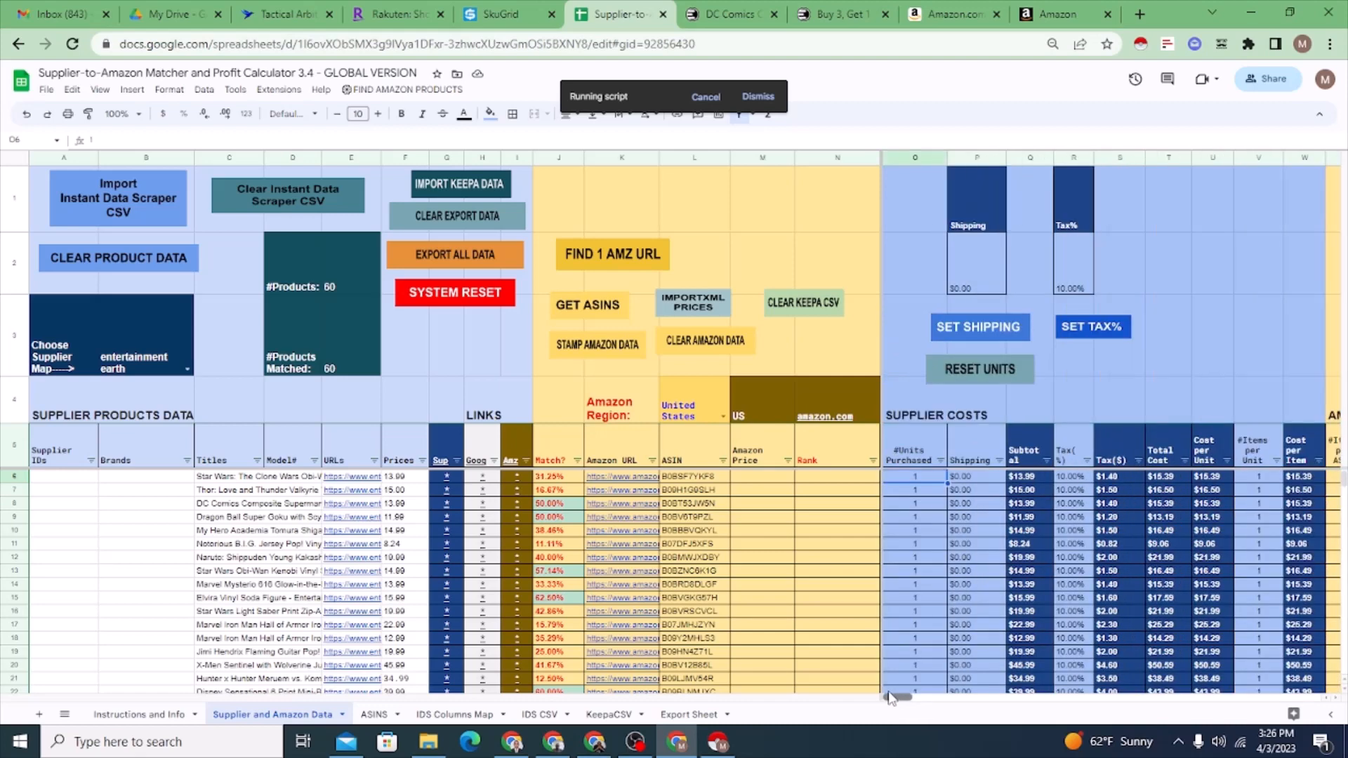
pyautogui.click(760, 478)
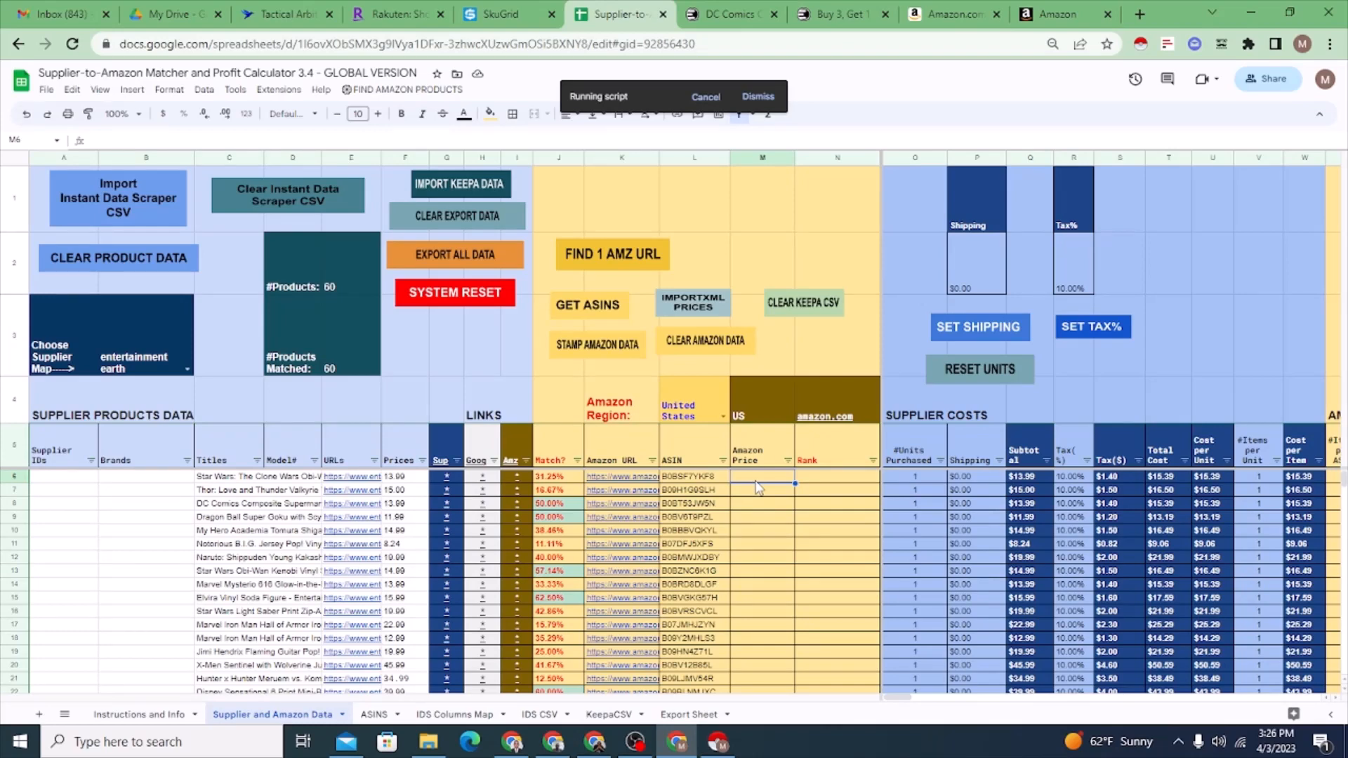
pyautogui.moveTo(688, 483); pyautogui.dragTo(705, 638)
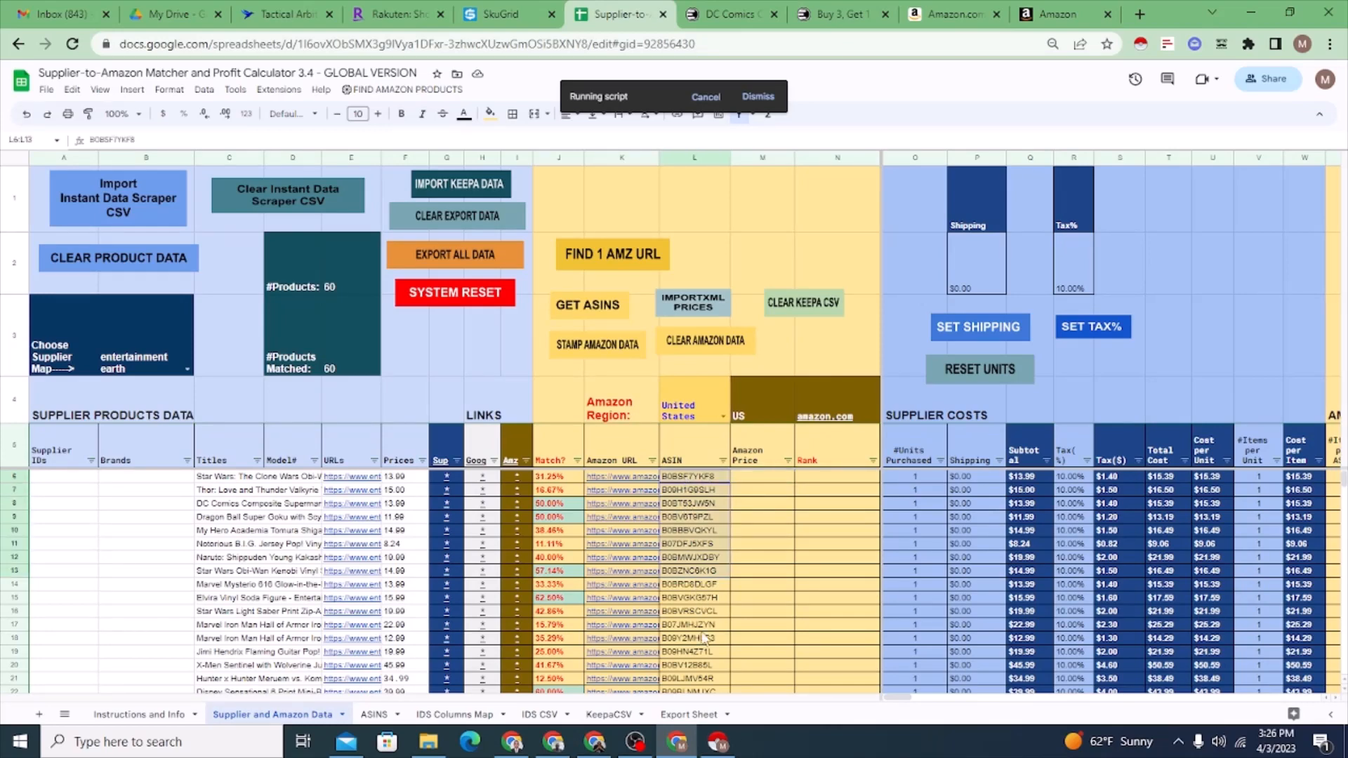
pyautogui.moveTo(767, 479); pyautogui.dragTo(788, 618)
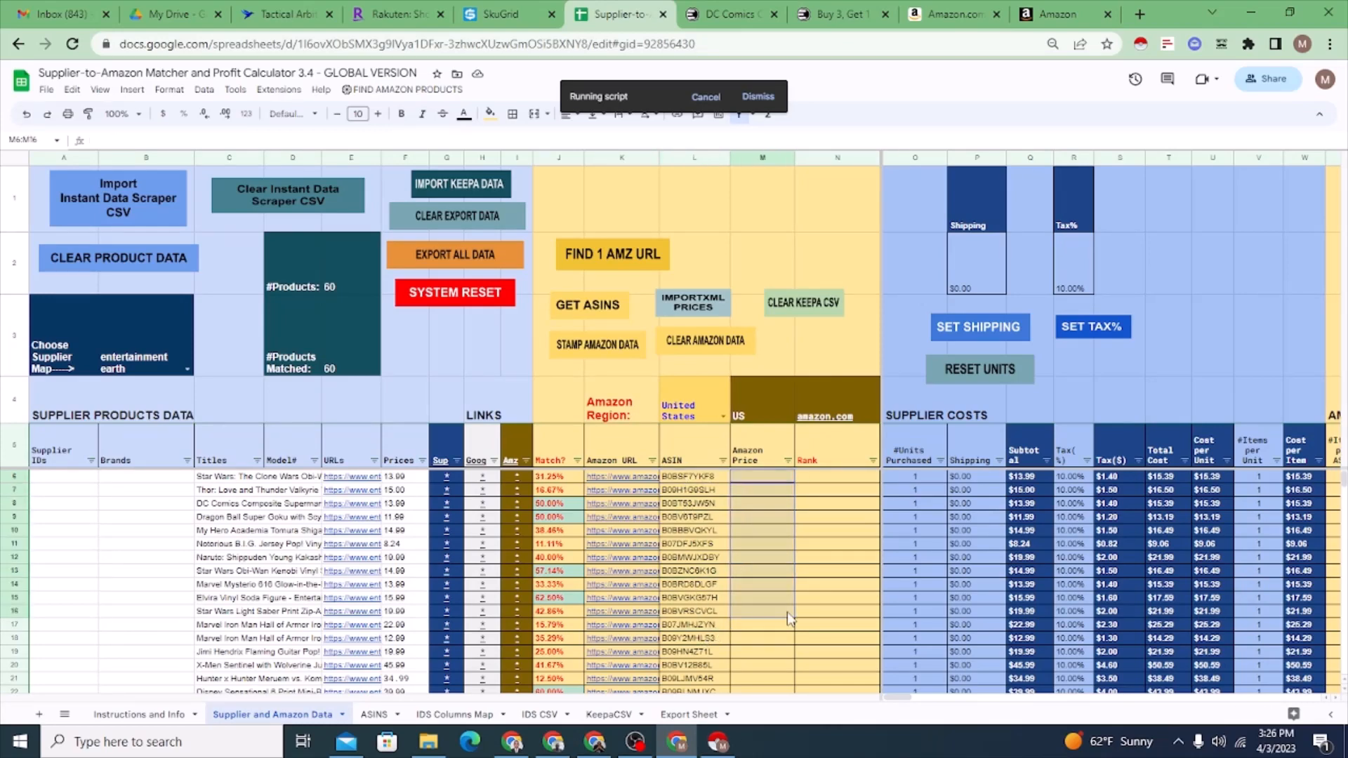
# - Run the IMPORTXML price import for the matched products and inspect the Amazon Price formulas in rows 9 and 6
pyautogui.click(764, 480)
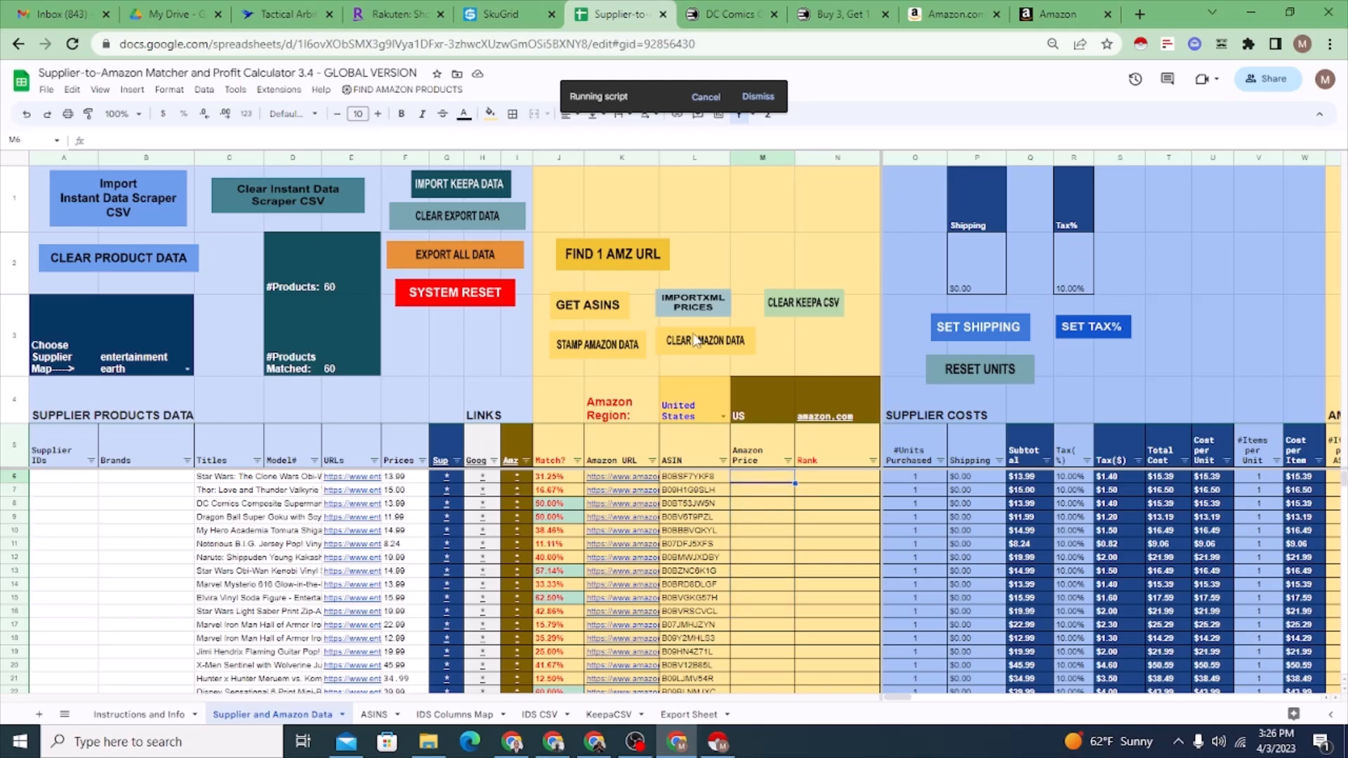
pyautogui.click(748, 339)
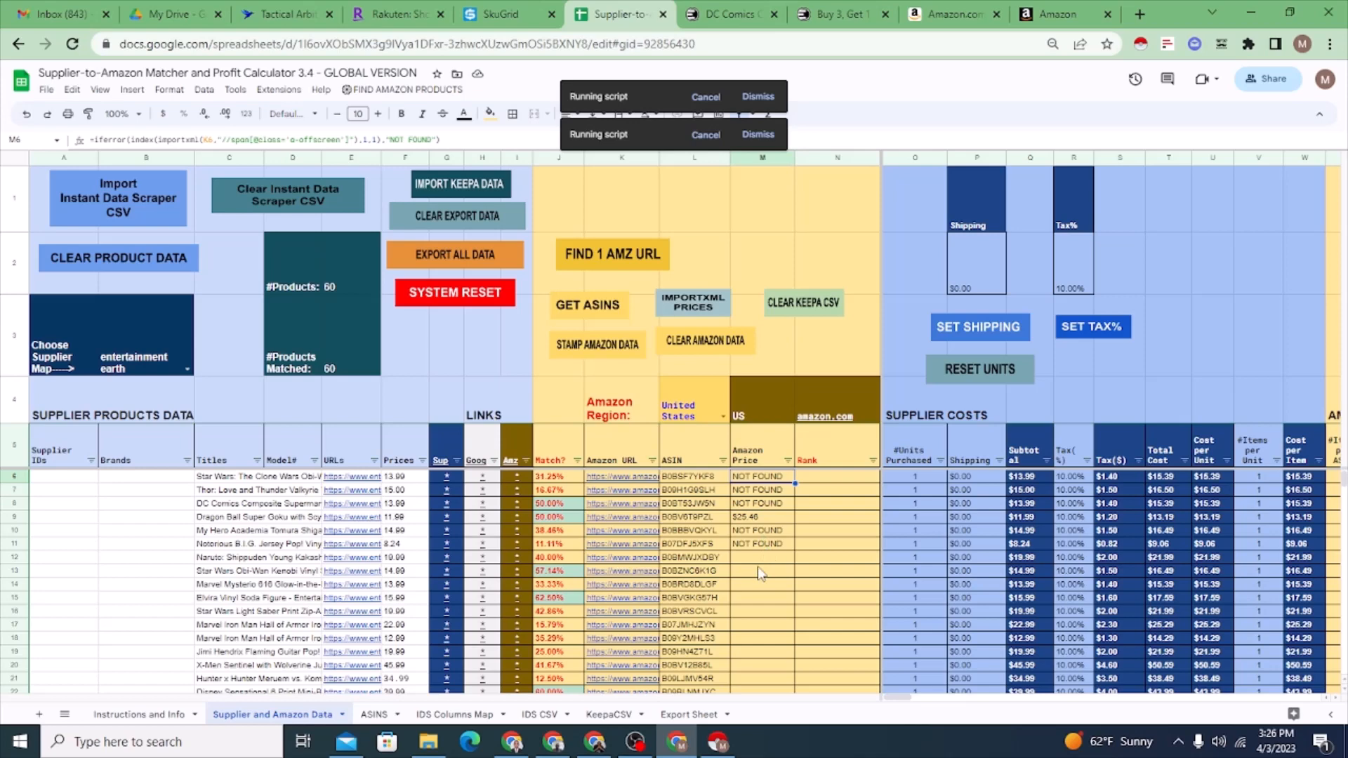
pyautogui.click(756, 520)
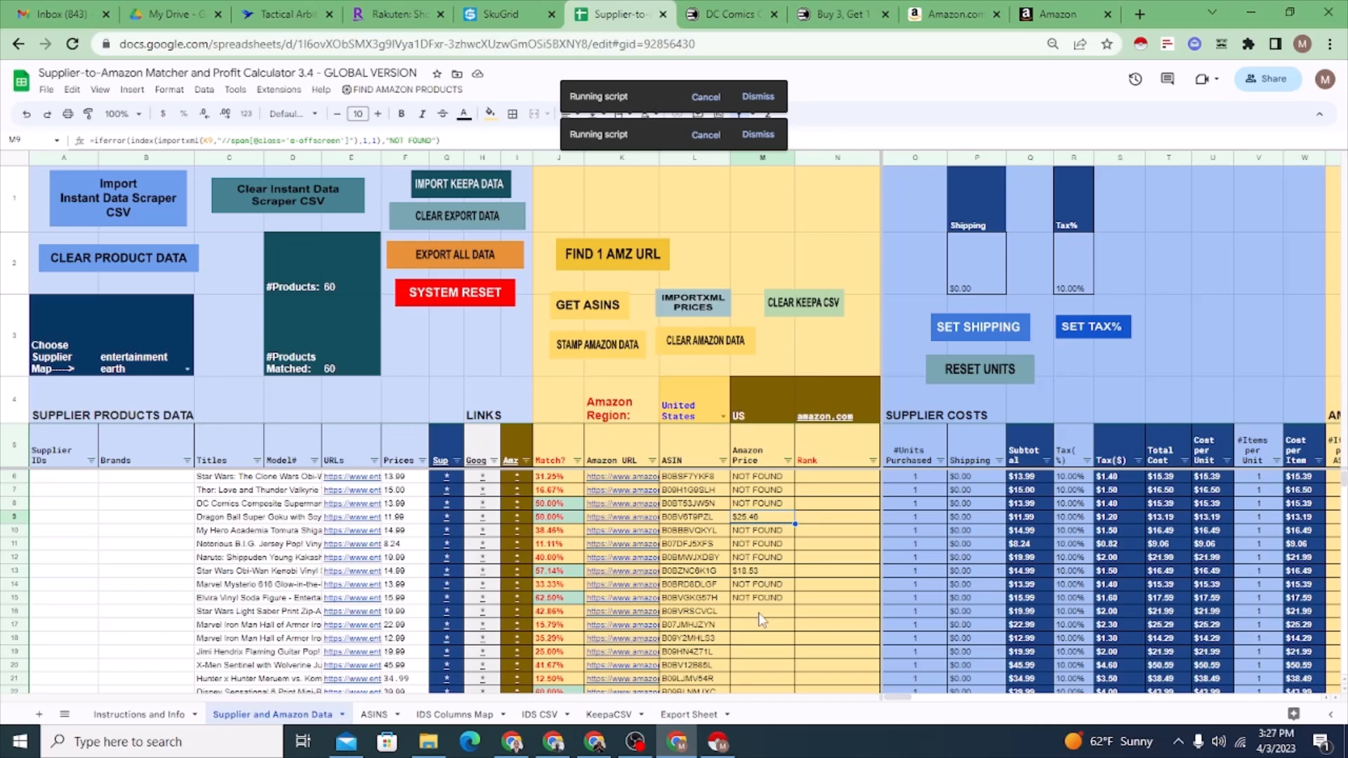
pyautogui.click(758, 478)
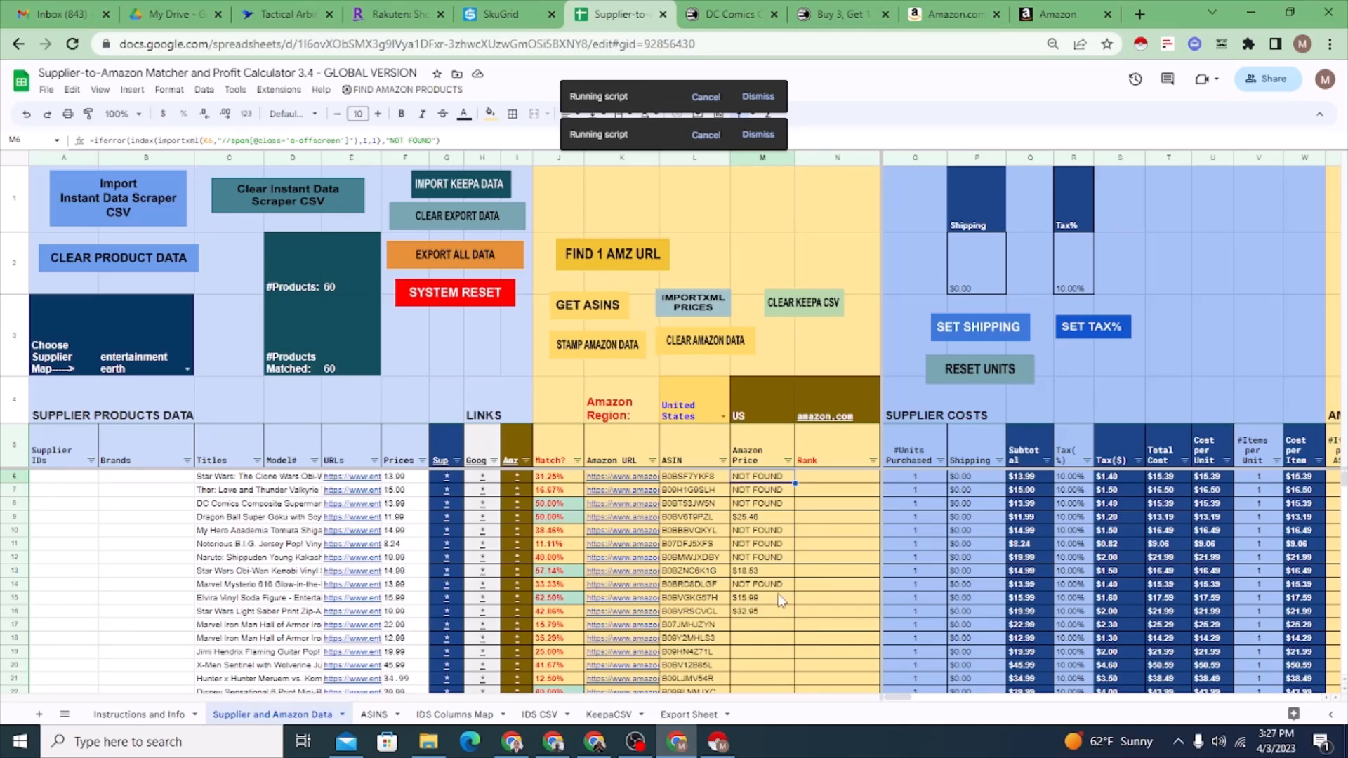
# - Review the imported Amazon prices against the FBA fee, estimated profit per ASIN and ROI columns
pyautogui.scroll(-2, 779, 611)
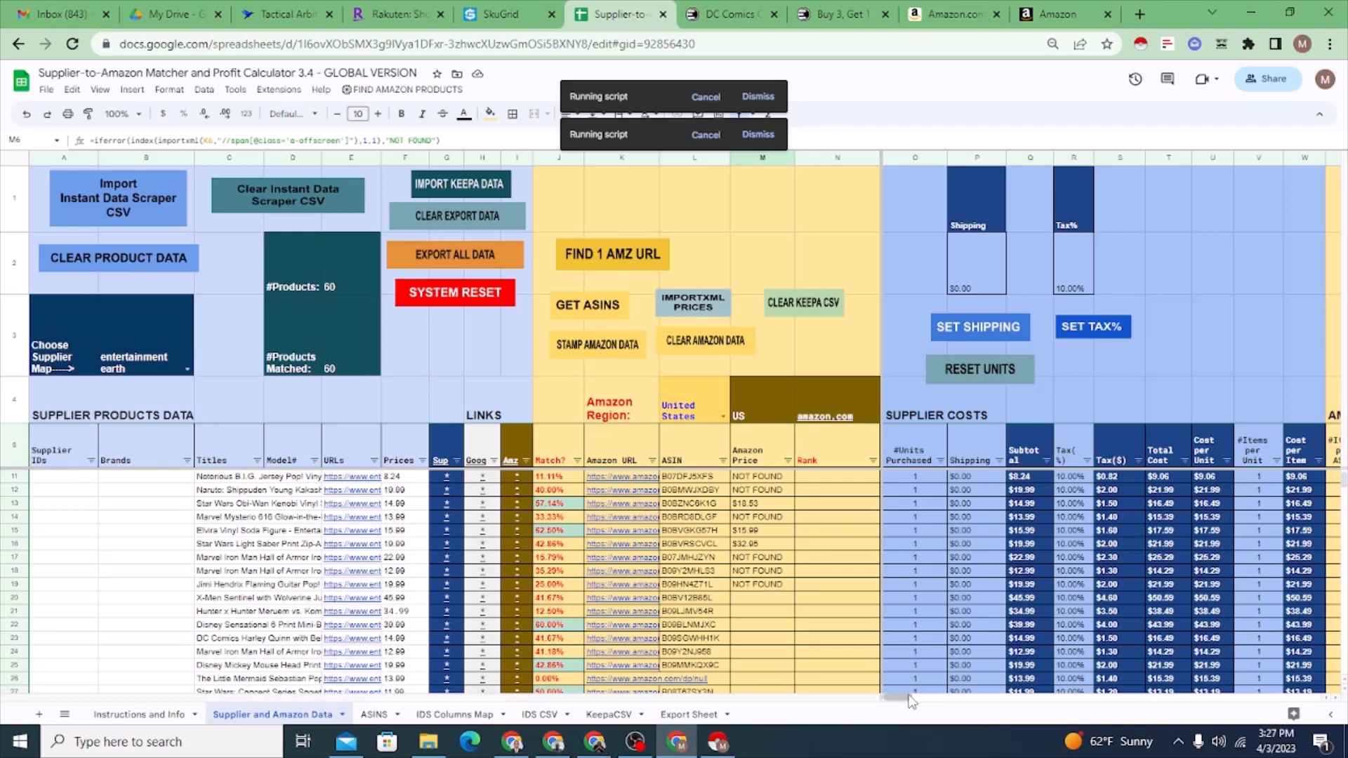
pyautogui.moveTo(899, 698); pyautogui.dragTo(934, 702)
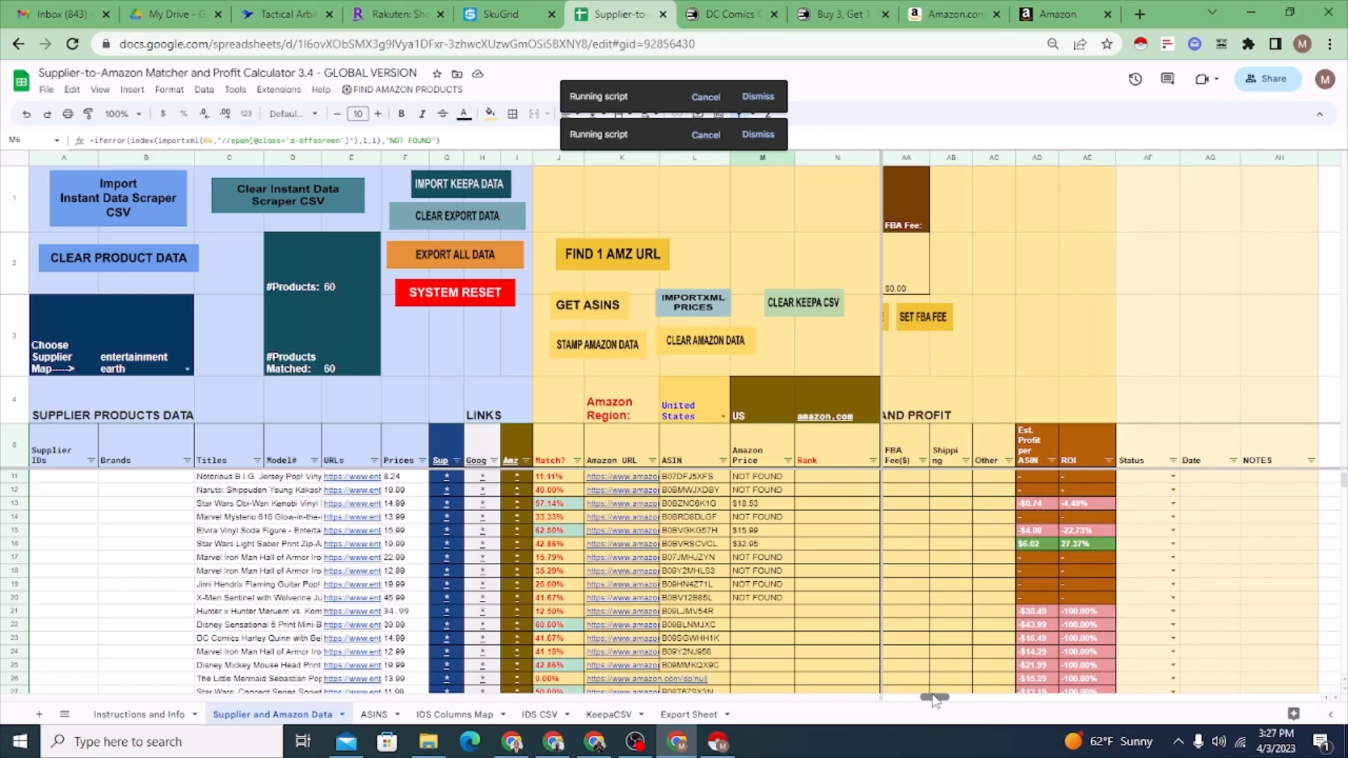
pyautogui.click(911, 478)
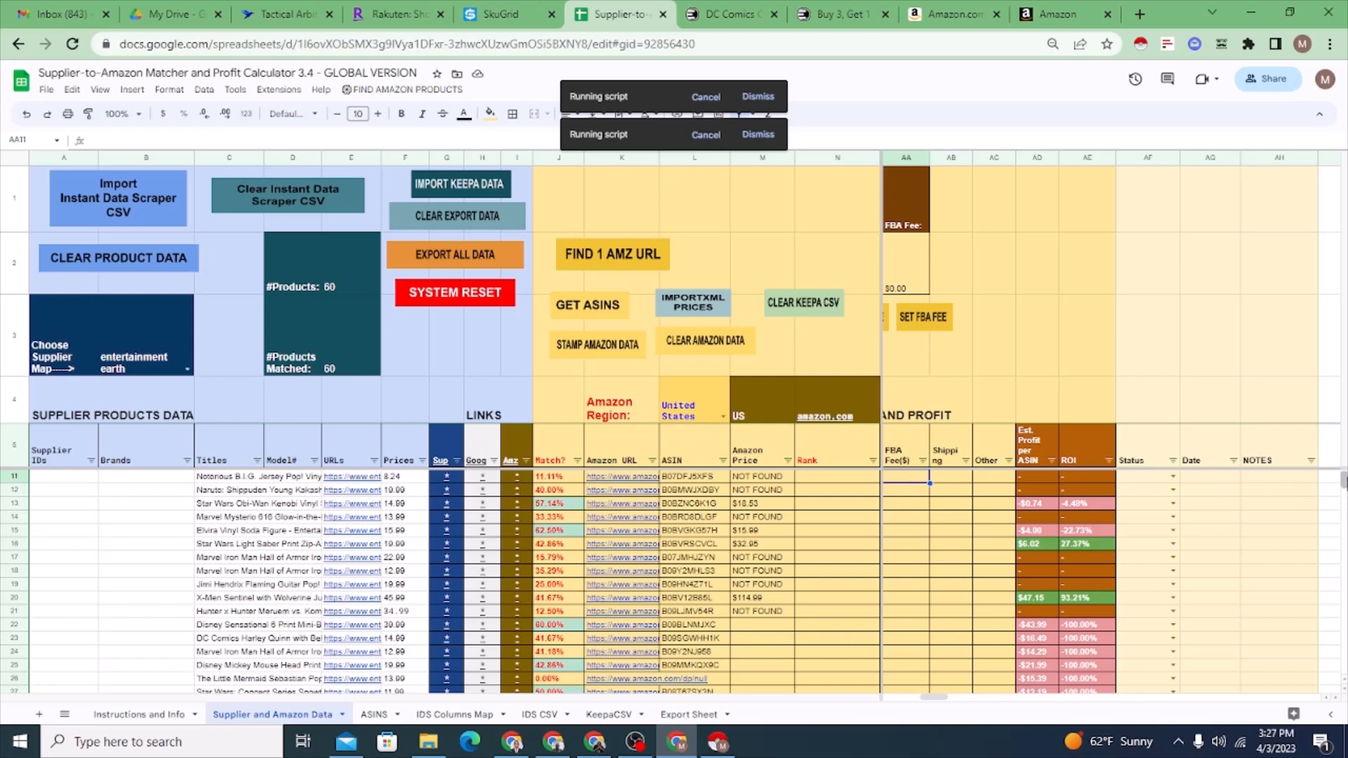
pyautogui.scroll(2, 1320, 492)
pyautogui.click(916, 480)
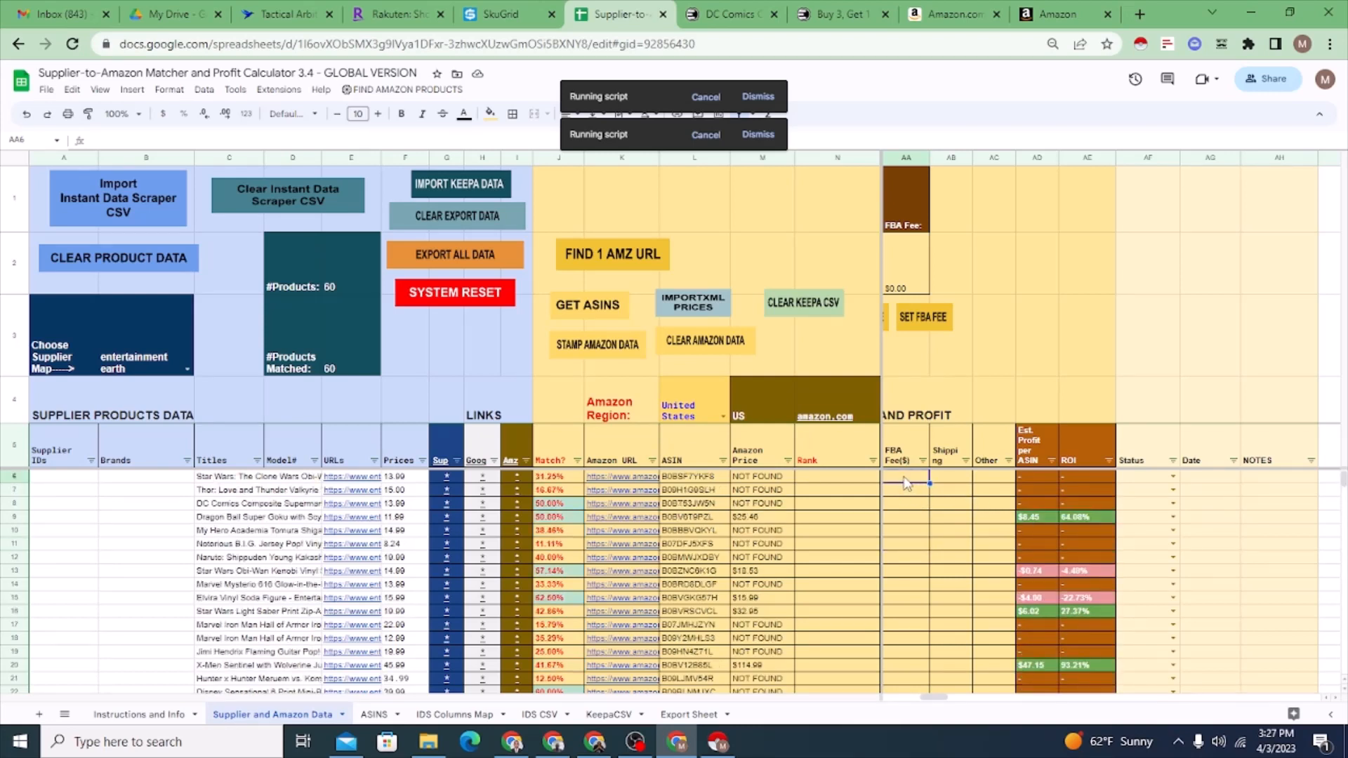
# - Check the supplier's Composite Superman page, then set the default FBA fee to $3.00 and apply it to all products
pyautogui.click(916, 278)
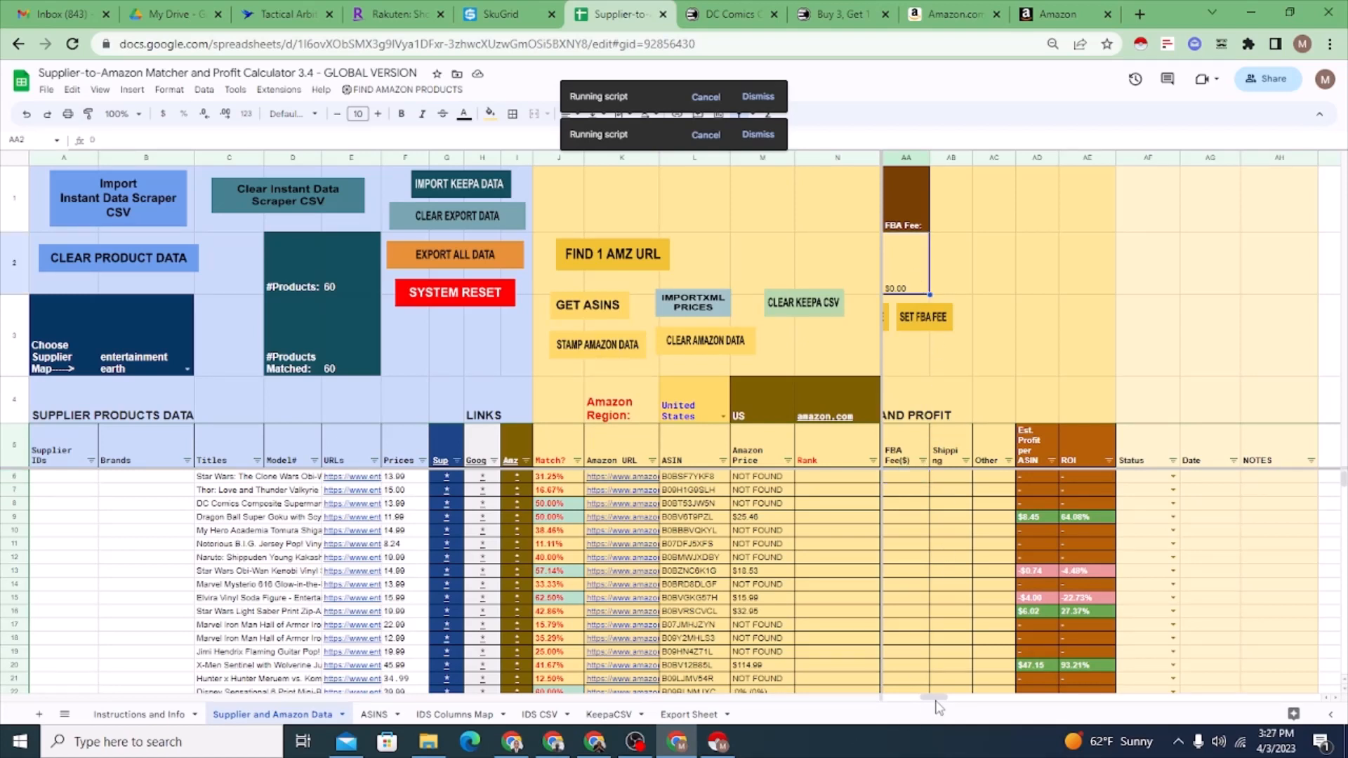
pyautogui.moveTo(936, 699); pyautogui.dragTo(928, 699)
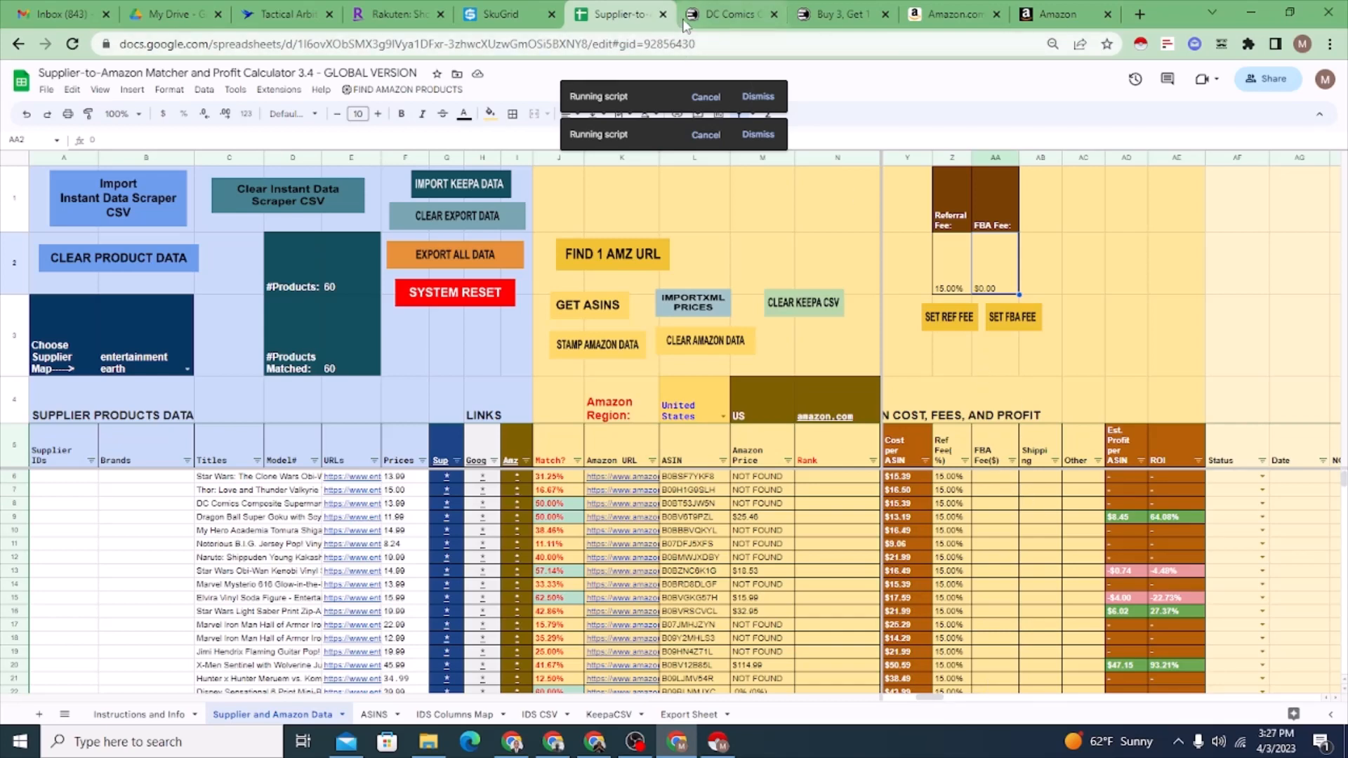
pyautogui.click(714, 8)
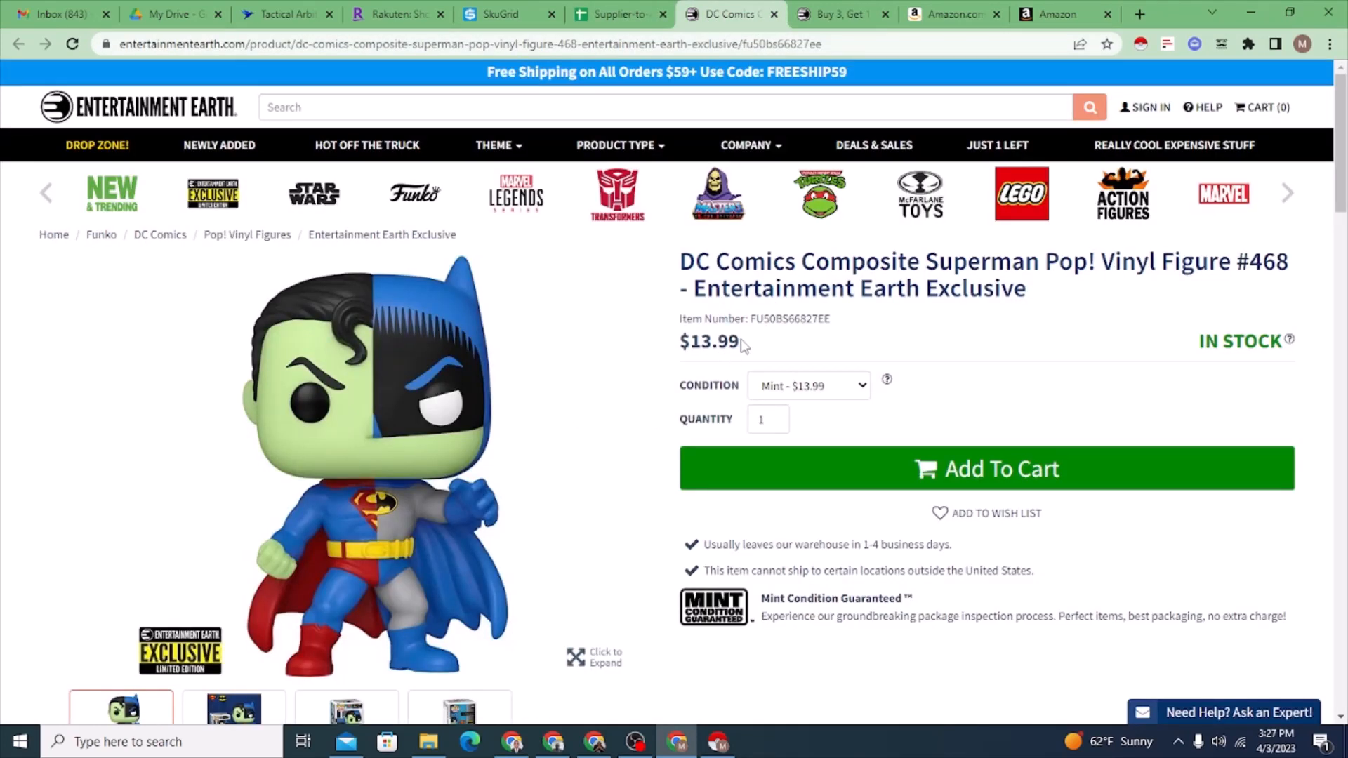
pyautogui.click(623, 18)
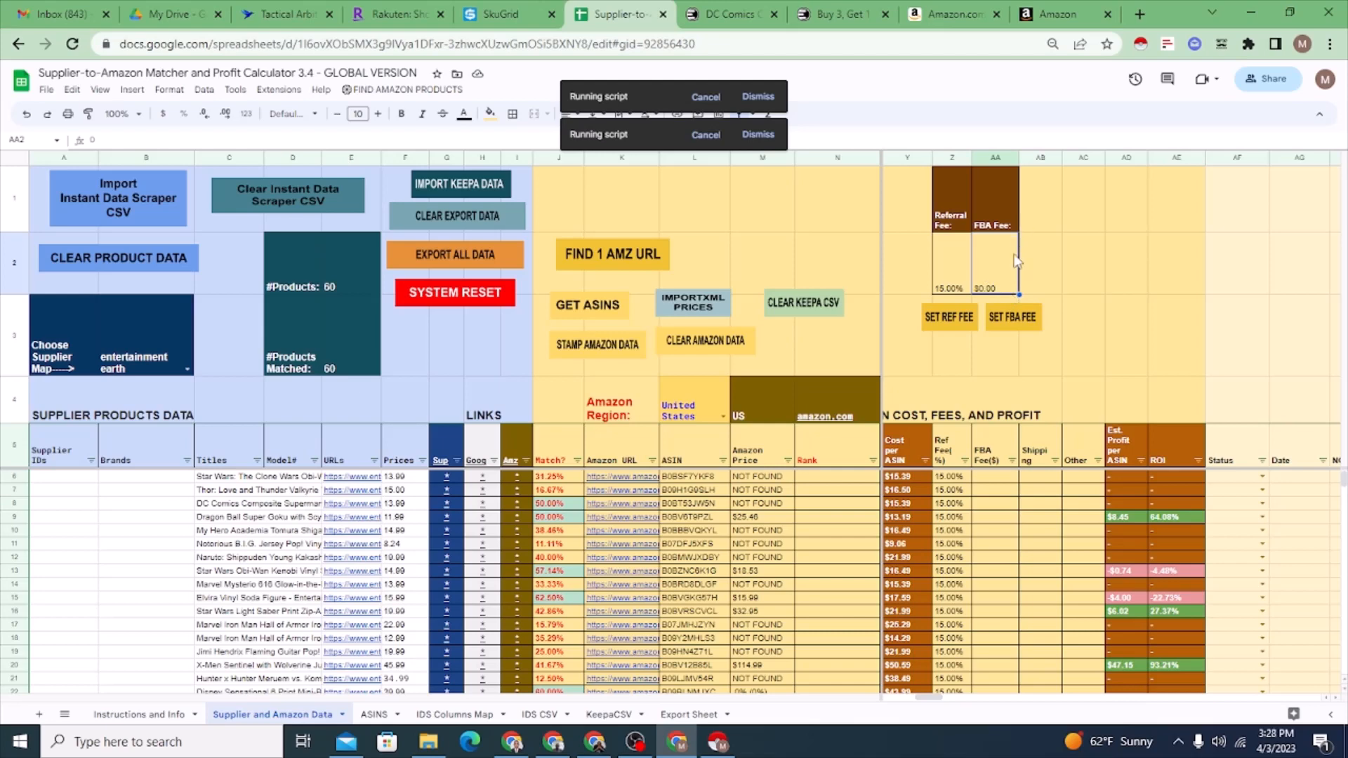
pyautogui.write('5')
pyautogui.press('BackSpace')
pyautogui.write('3')
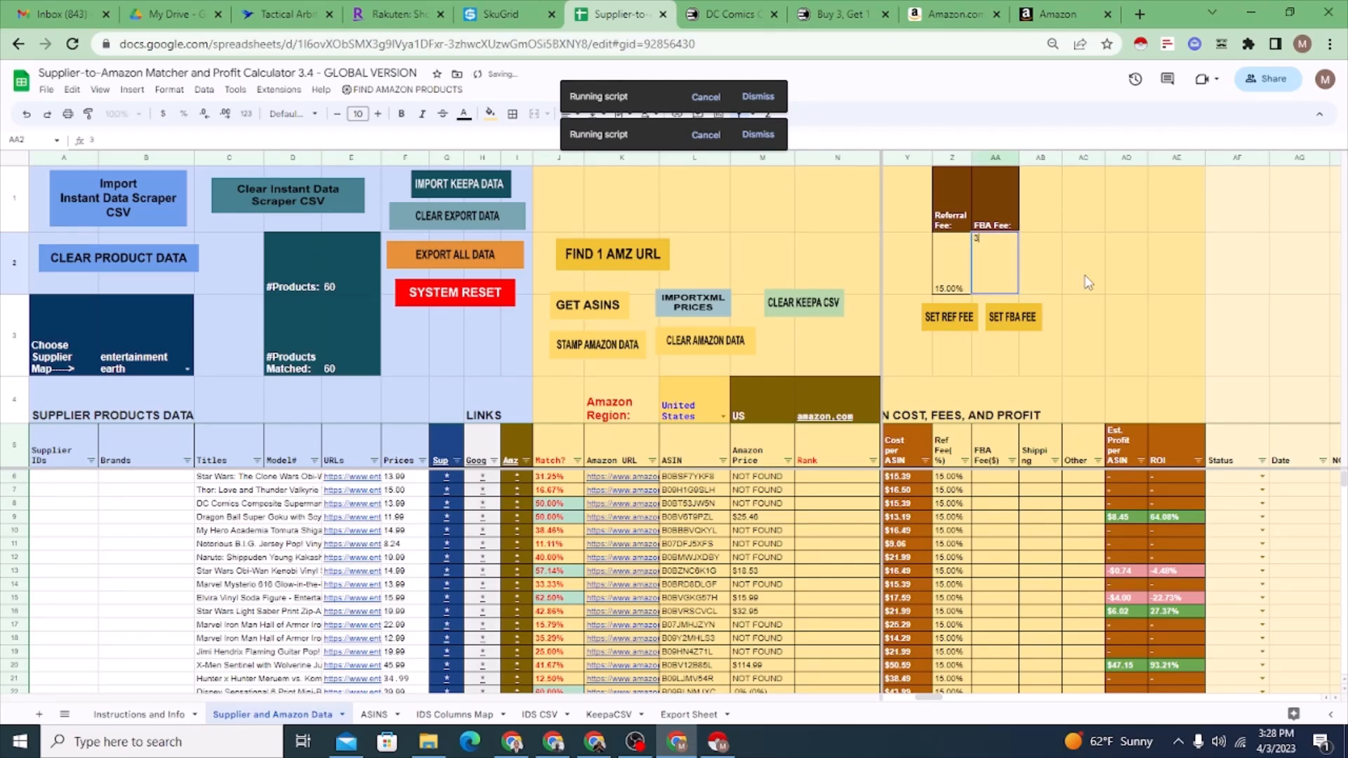
pyautogui.click(1018, 319)
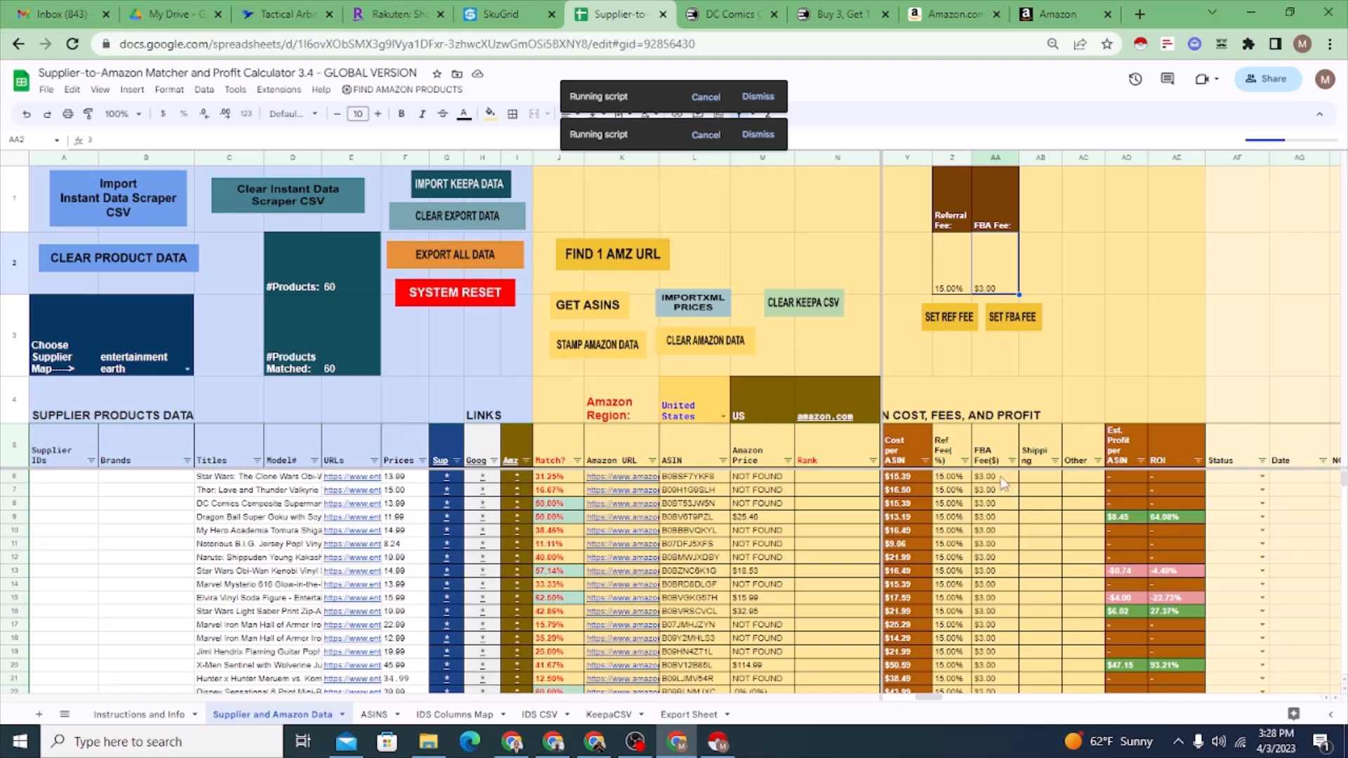
# - Review the Amazon costs, fees, estimated profit and ROI for the products from row 6 down to the last rows
pyautogui.click(957, 408)
pyautogui.press('Left')
pyautogui.press('Left')
pyautogui.press('Left')
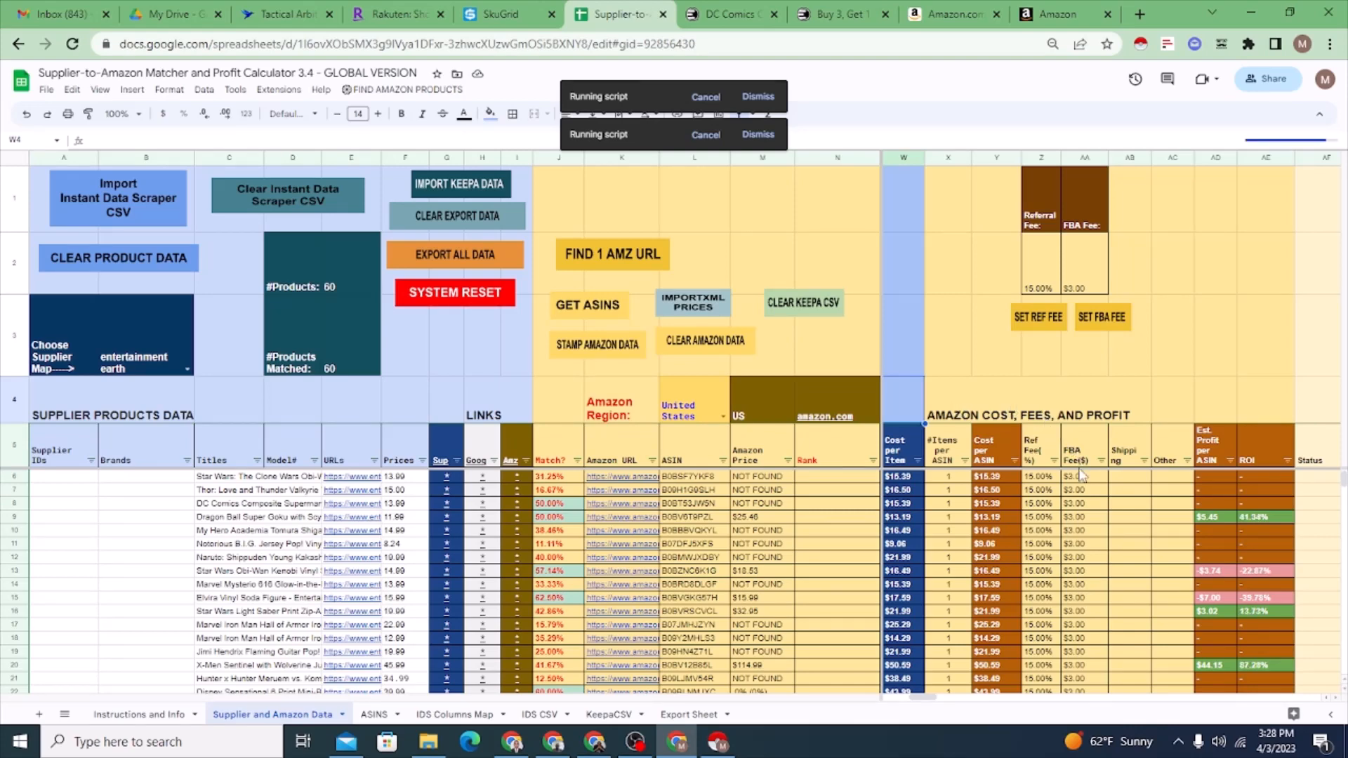
pyautogui.click(1133, 481)
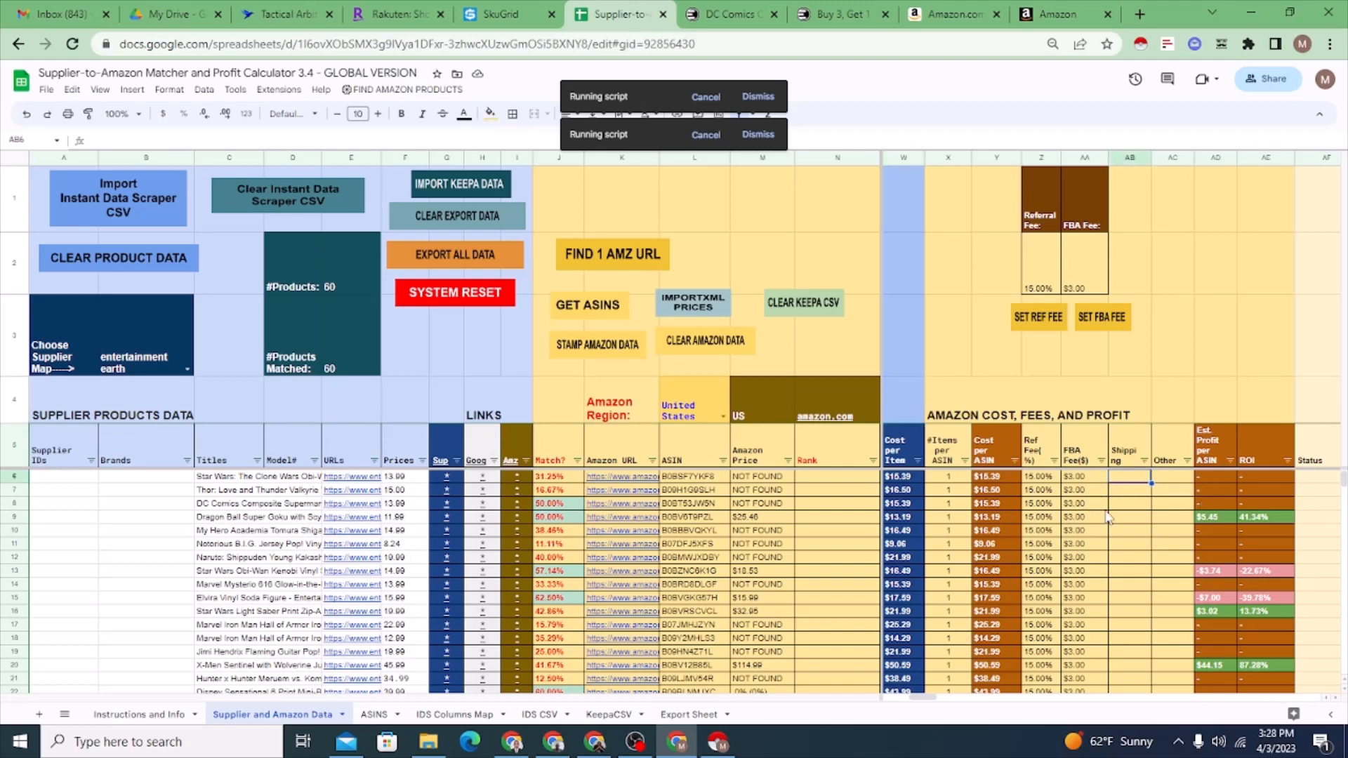
pyautogui.scroll(-1, 1135, 543)
pyautogui.scroll(-5, 1128, 531)
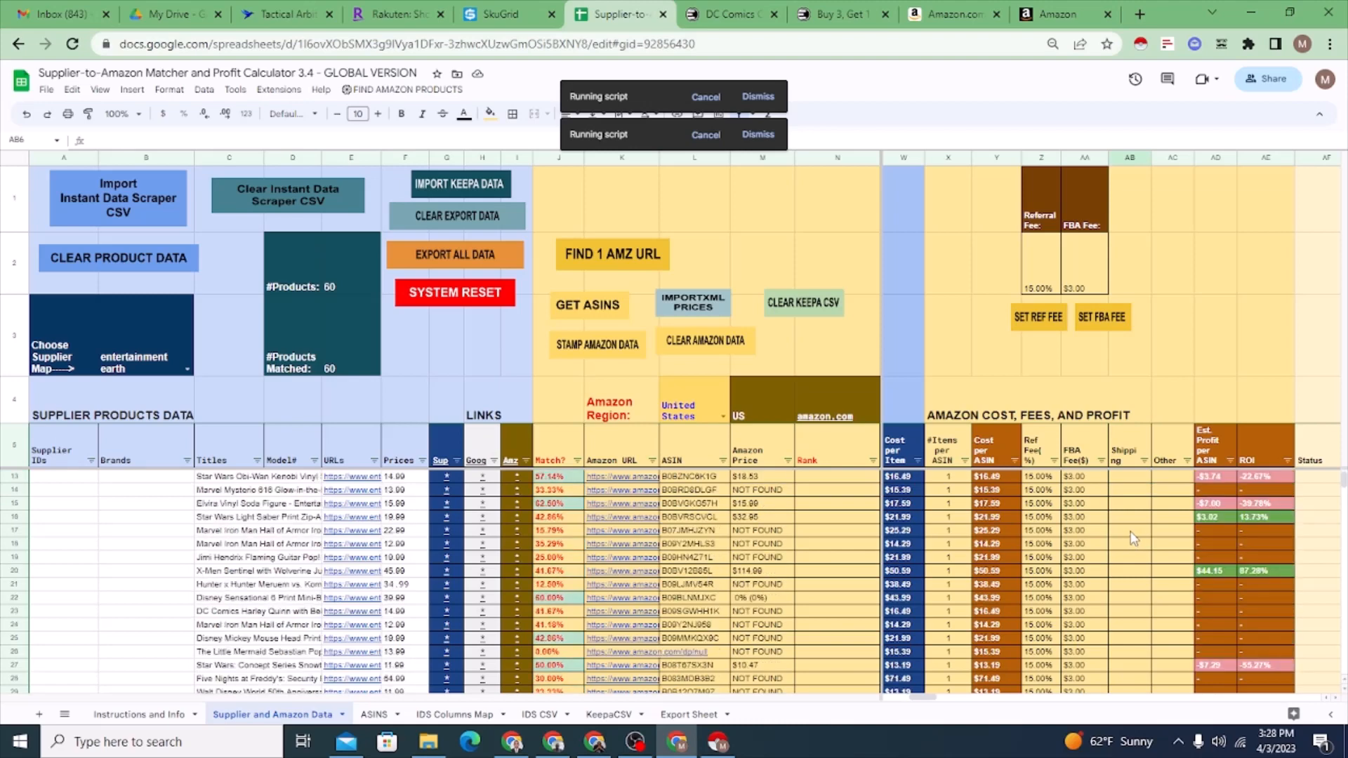
pyautogui.scroll(-5, 1109, 561)
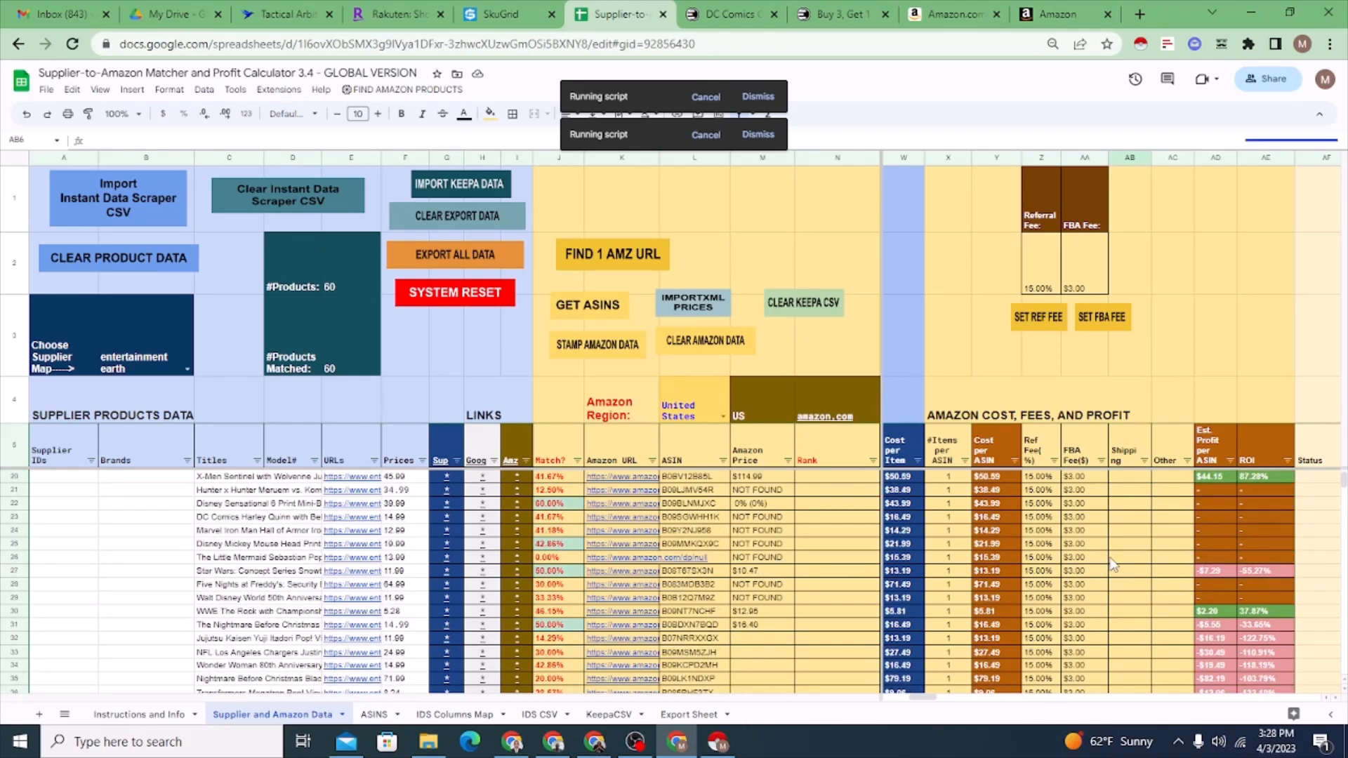
pyautogui.scroll(-8, 1117, 558)
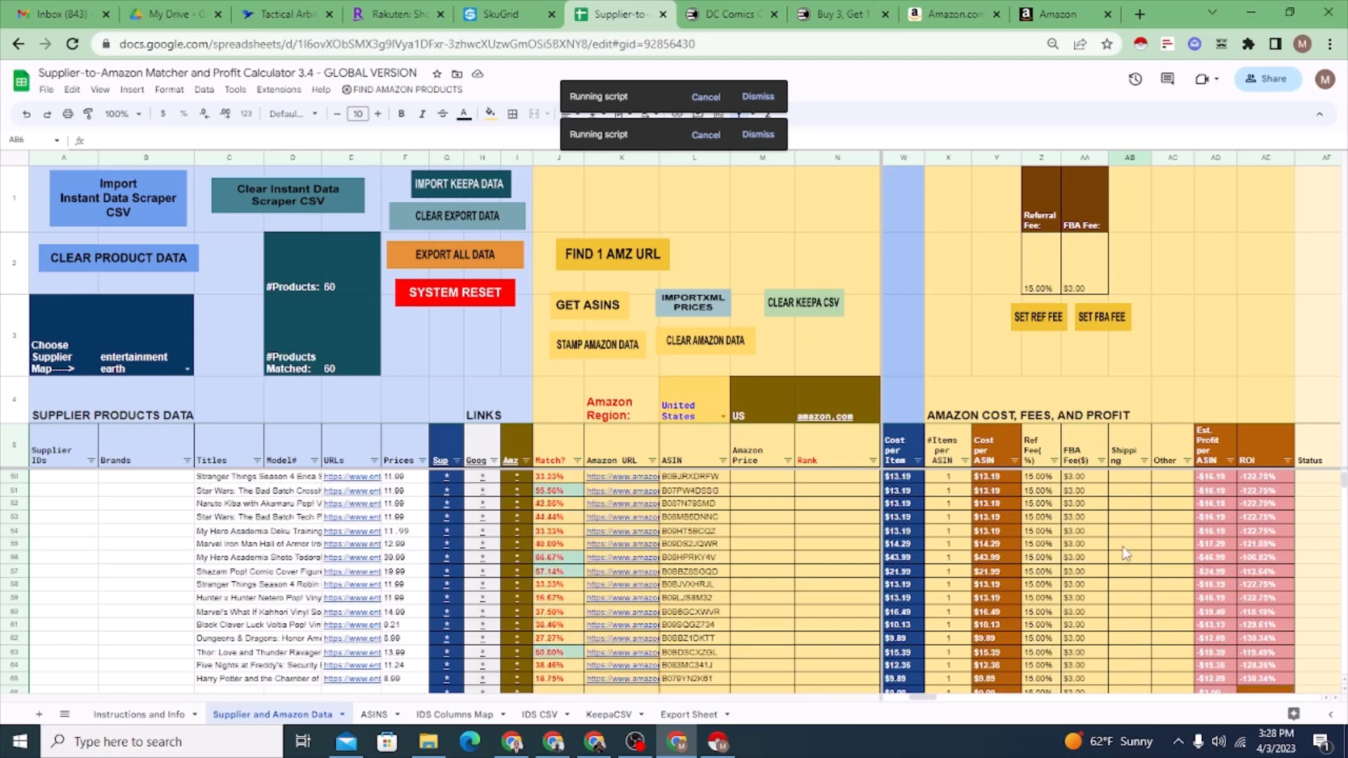
# - Widen the Shipping column in the Amazon cost, fees and profit section so its header fits on one line
pyautogui.scroll(-2, 1121, 556)
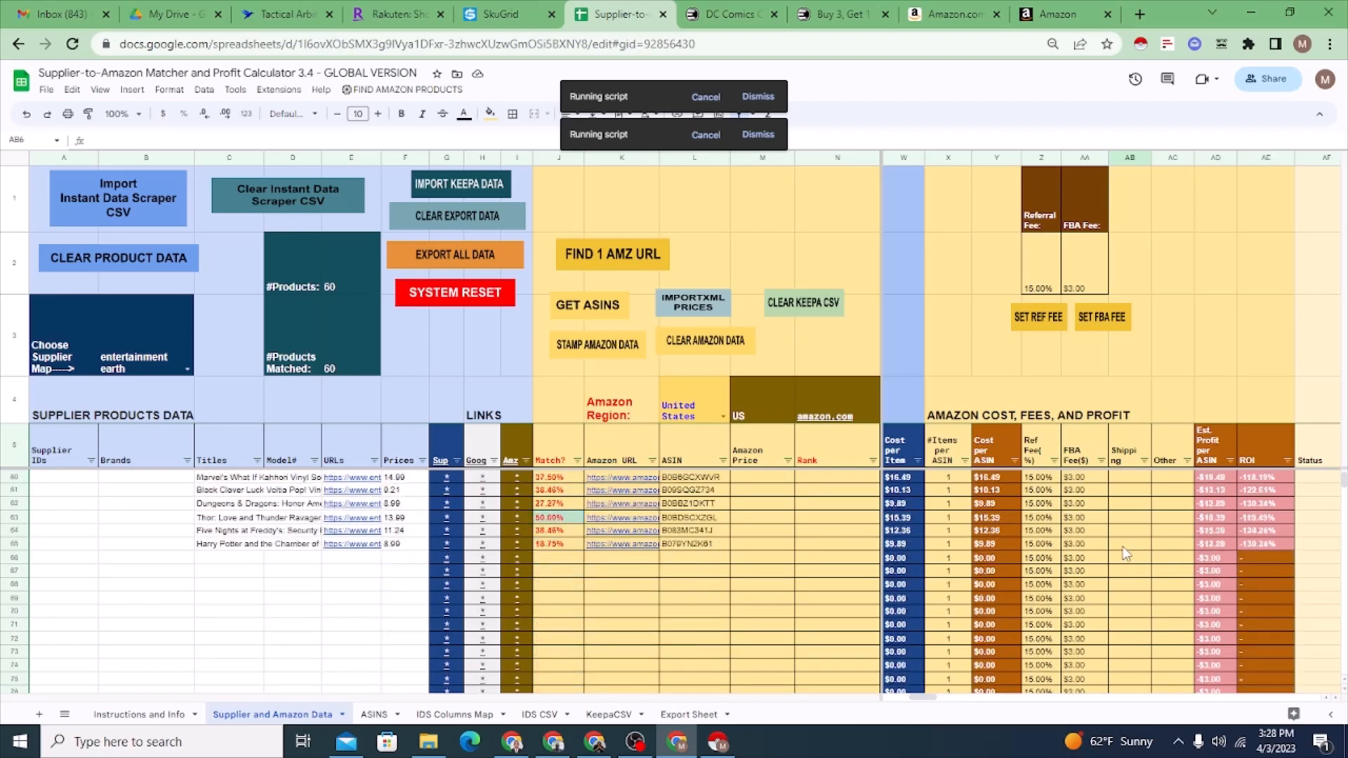
pyautogui.scroll(5, 1125, 553)
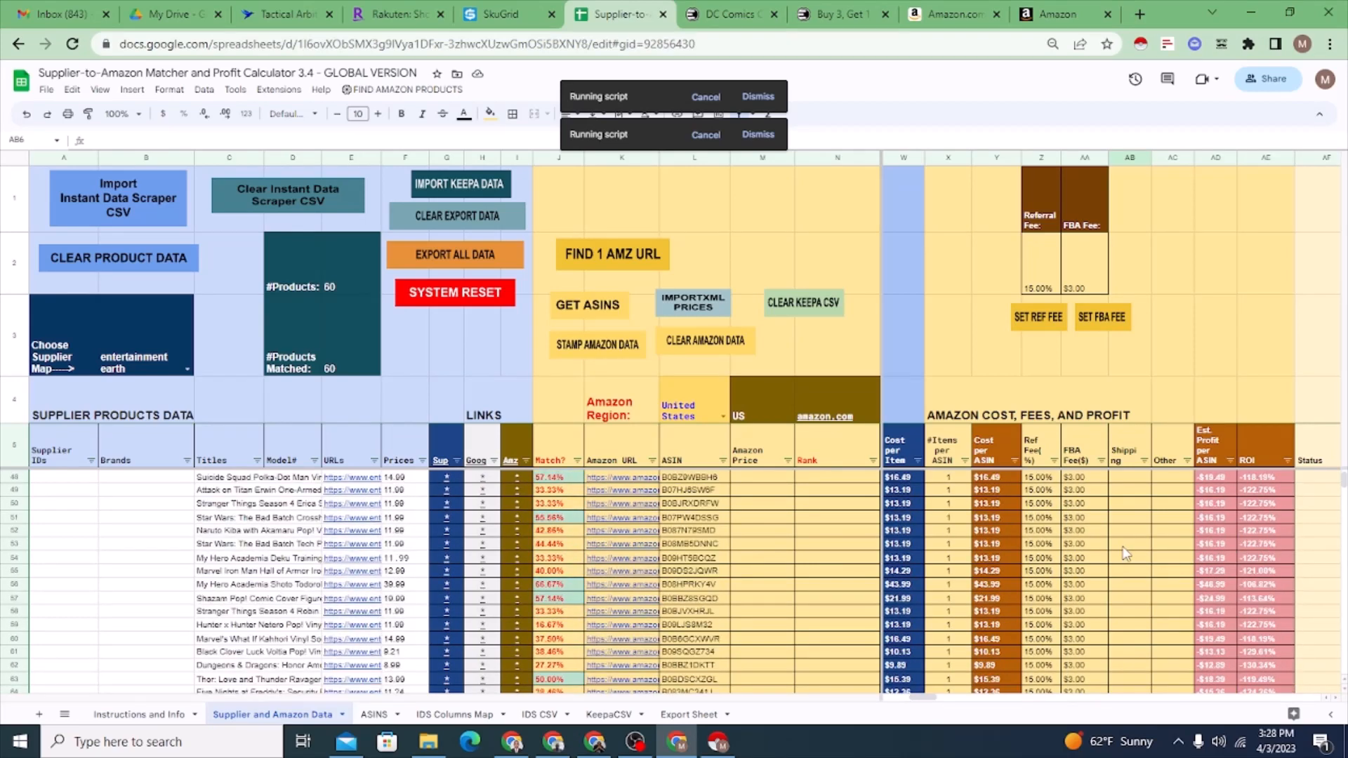
pyautogui.scroll(7, 1130, 556)
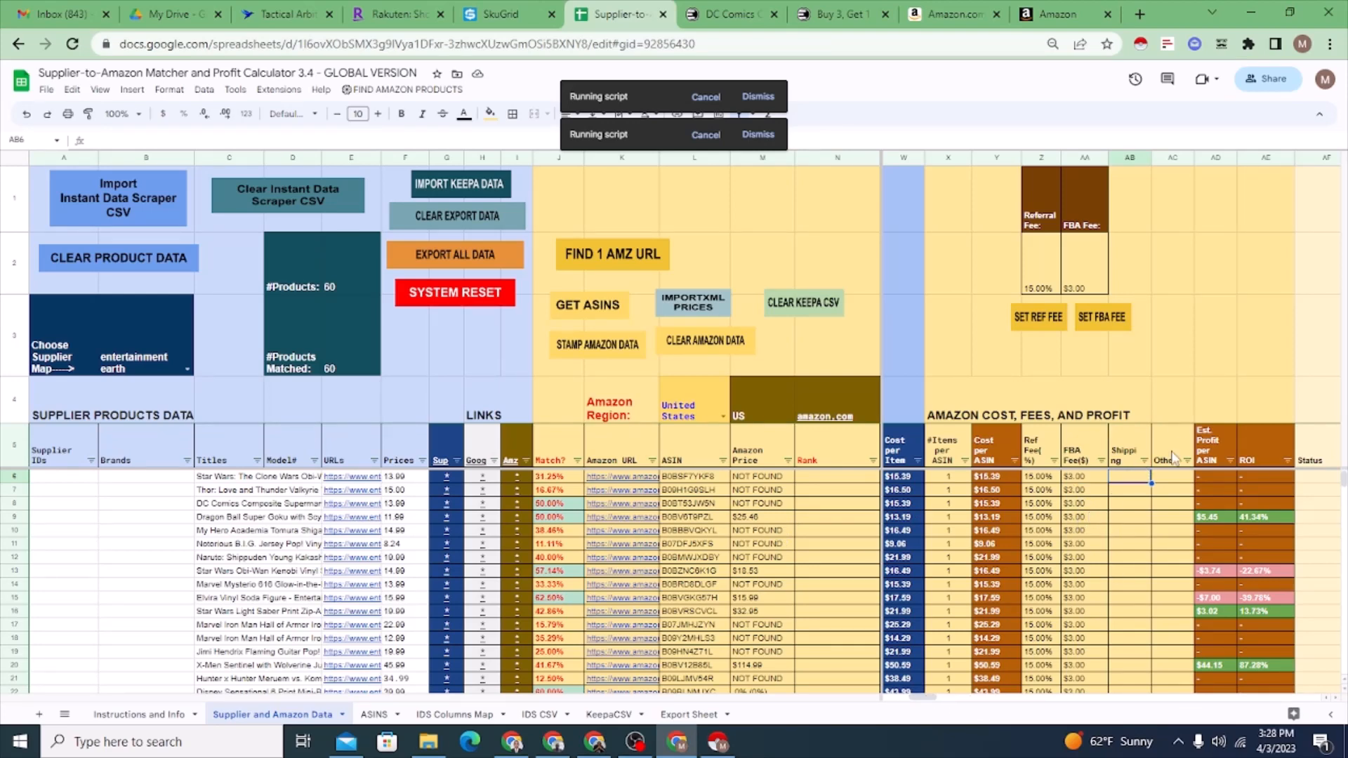
pyautogui.moveTo(1152, 155); pyautogui.dragTo(1163, 153)
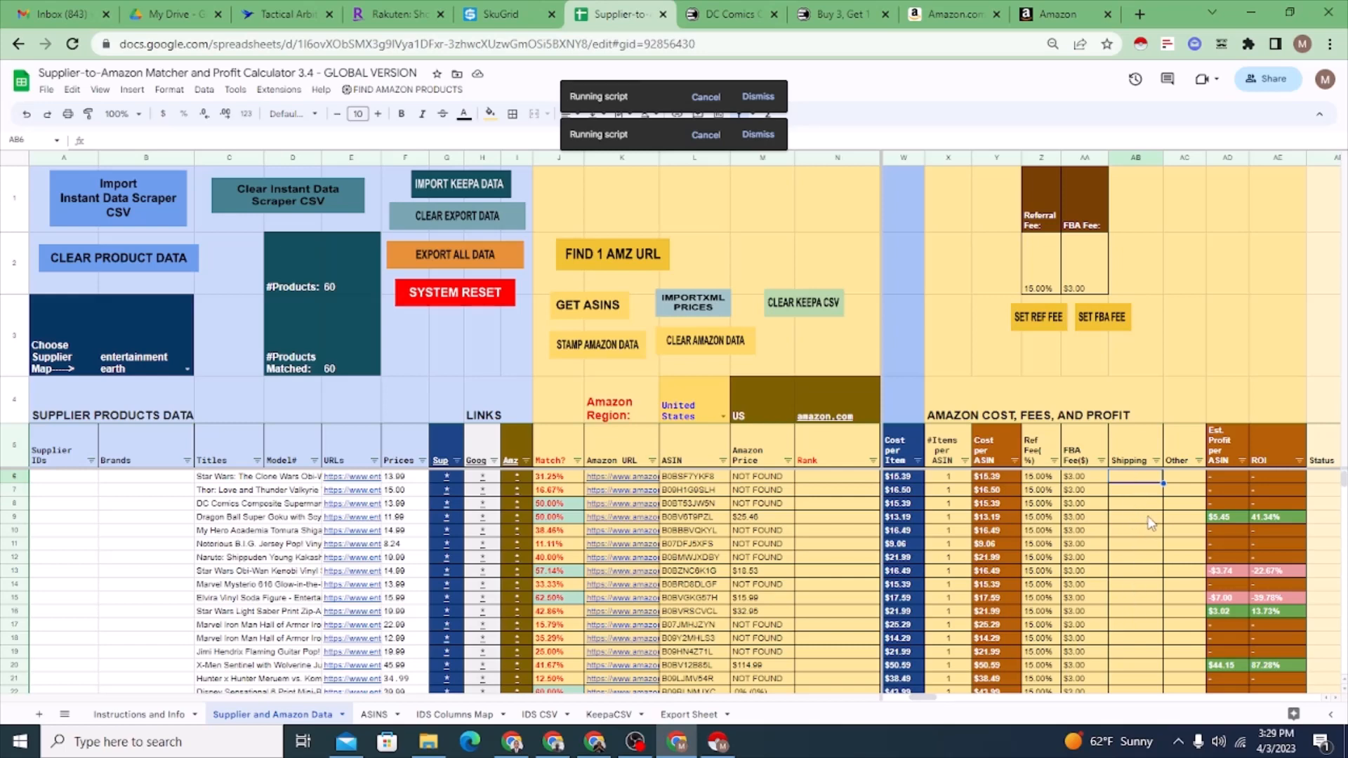
# - Try a shipping cost of 5 for the first product in the Amazon fees section, and clear it again
pyautogui.write('5')
pyautogui.click(1202, 359)
pyautogui.click(1151, 480)
pyautogui.press('Delete')
# - Check the supplier's Composite Superman page and inspect the first product's supplier shipping and Rank cells in the sheet
pyautogui.moveTo(927, 698)
pyautogui.mouseDown()
pyautogui.moveTo(938, 699)
pyautogui.moveTo(905, 697)
pyautogui.mouseUp()
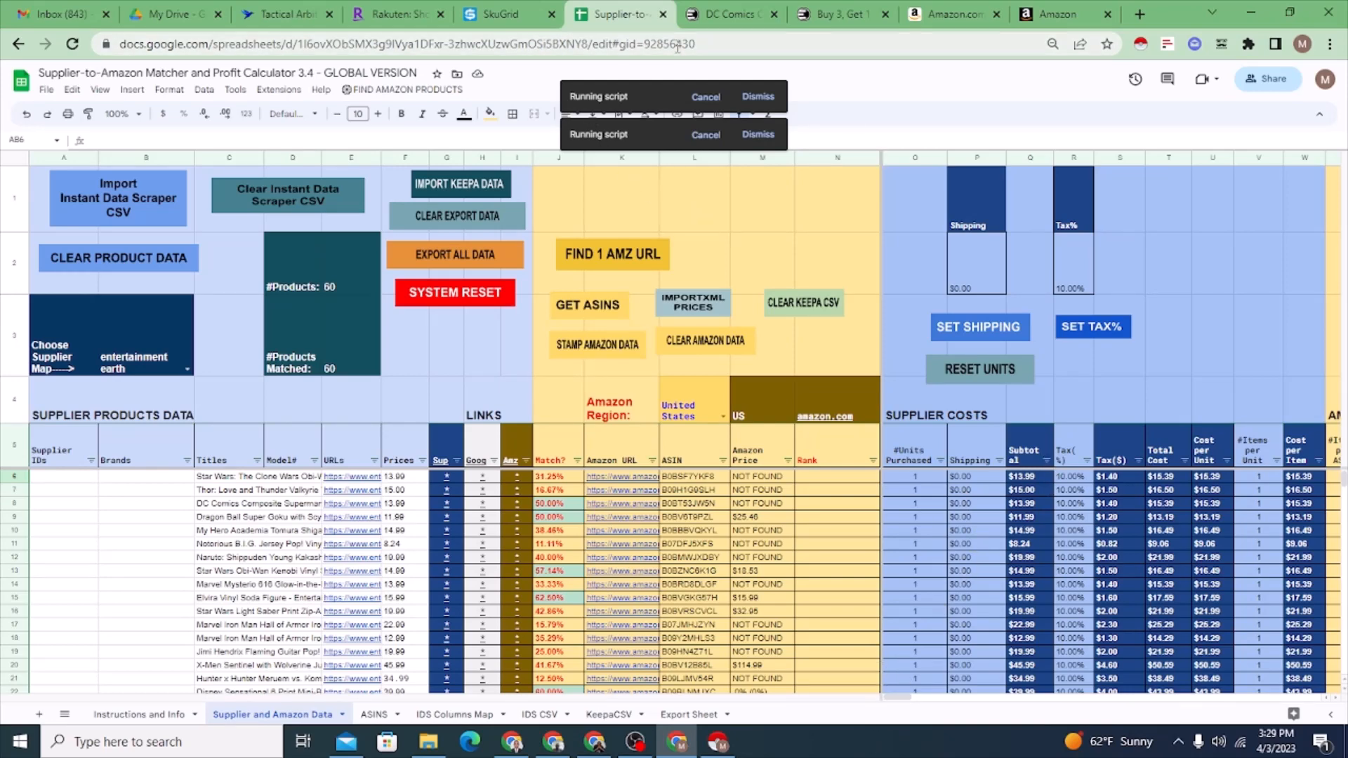
pyautogui.click(738, 14)
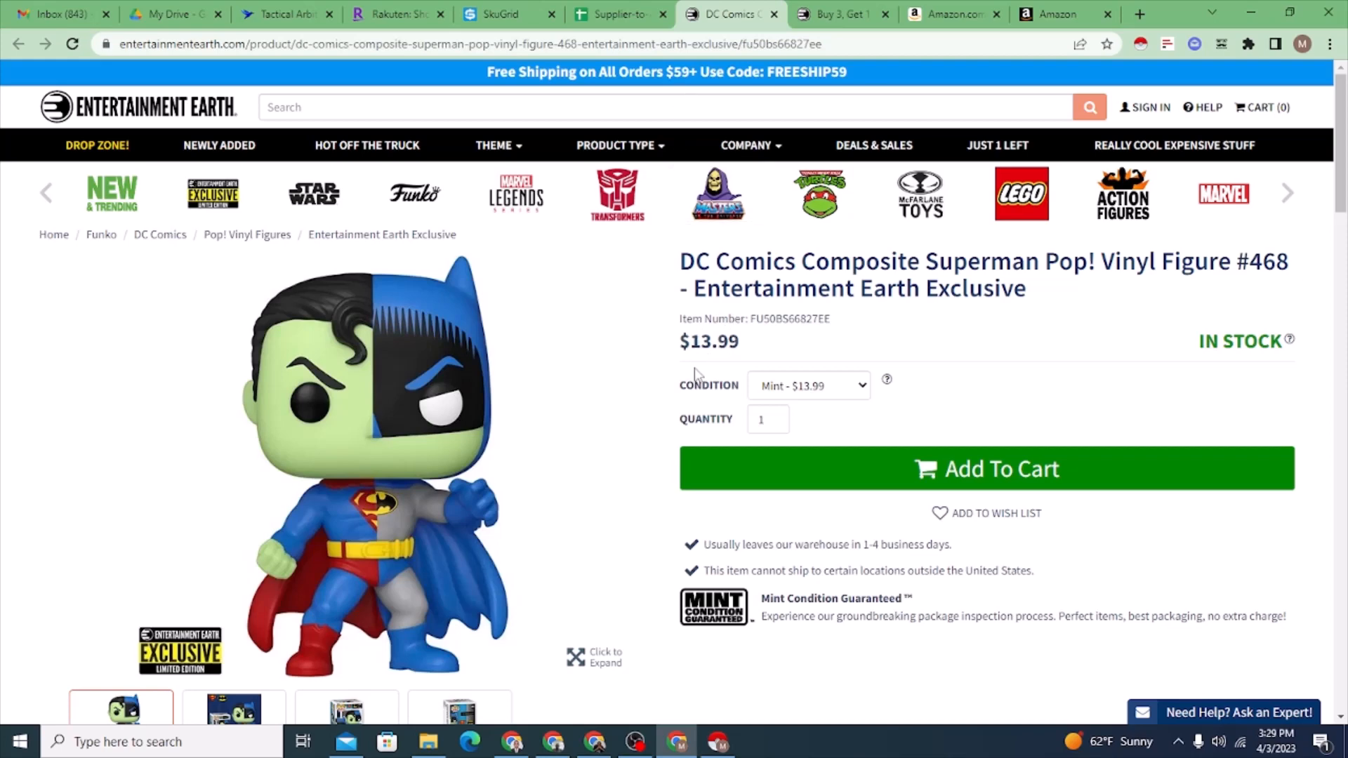
pyautogui.click(603, 14)
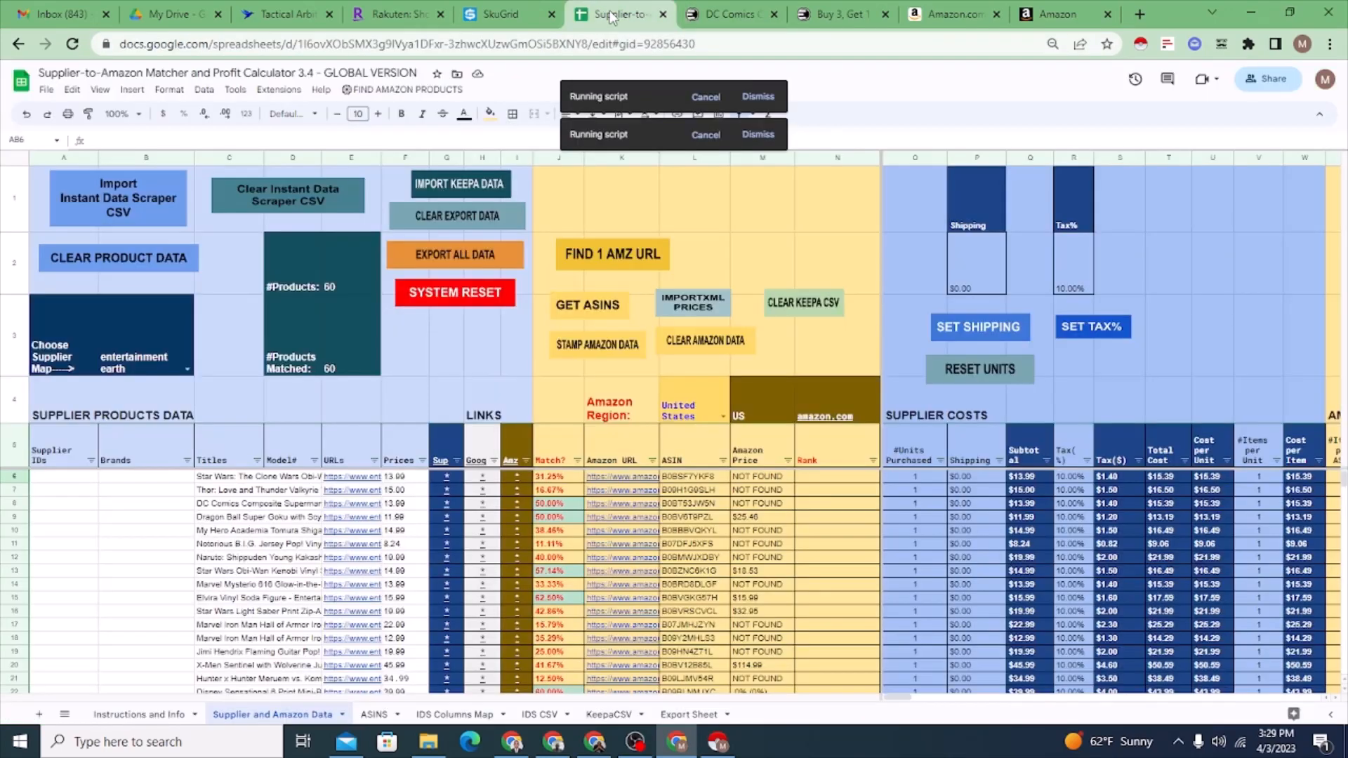
pyautogui.click(985, 477)
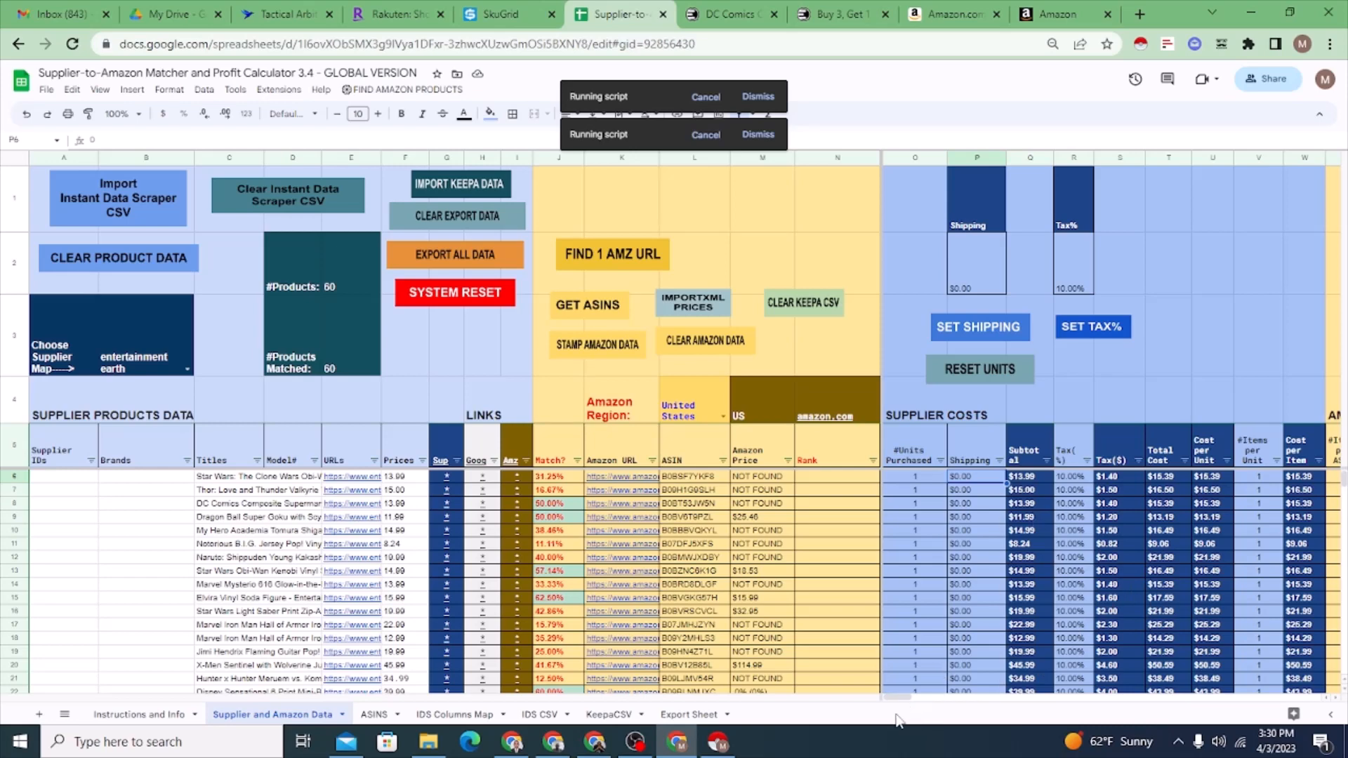
pyautogui.moveTo(896, 698)
pyautogui.mouseDown()
pyautogui.moveTo(915, 703)
pyautogui.moveTo(896, 703)
pyautogui.mouseUp()
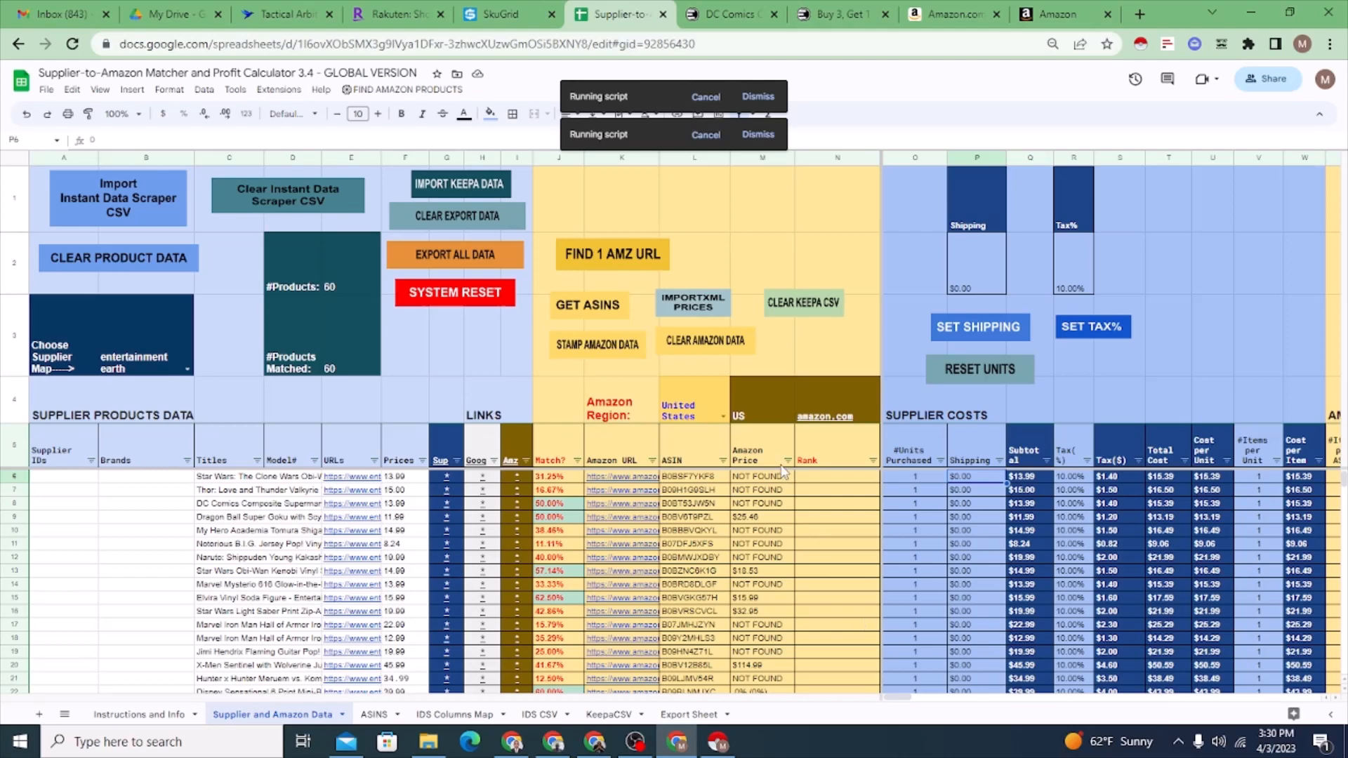
pyautogui.click(819, 479)
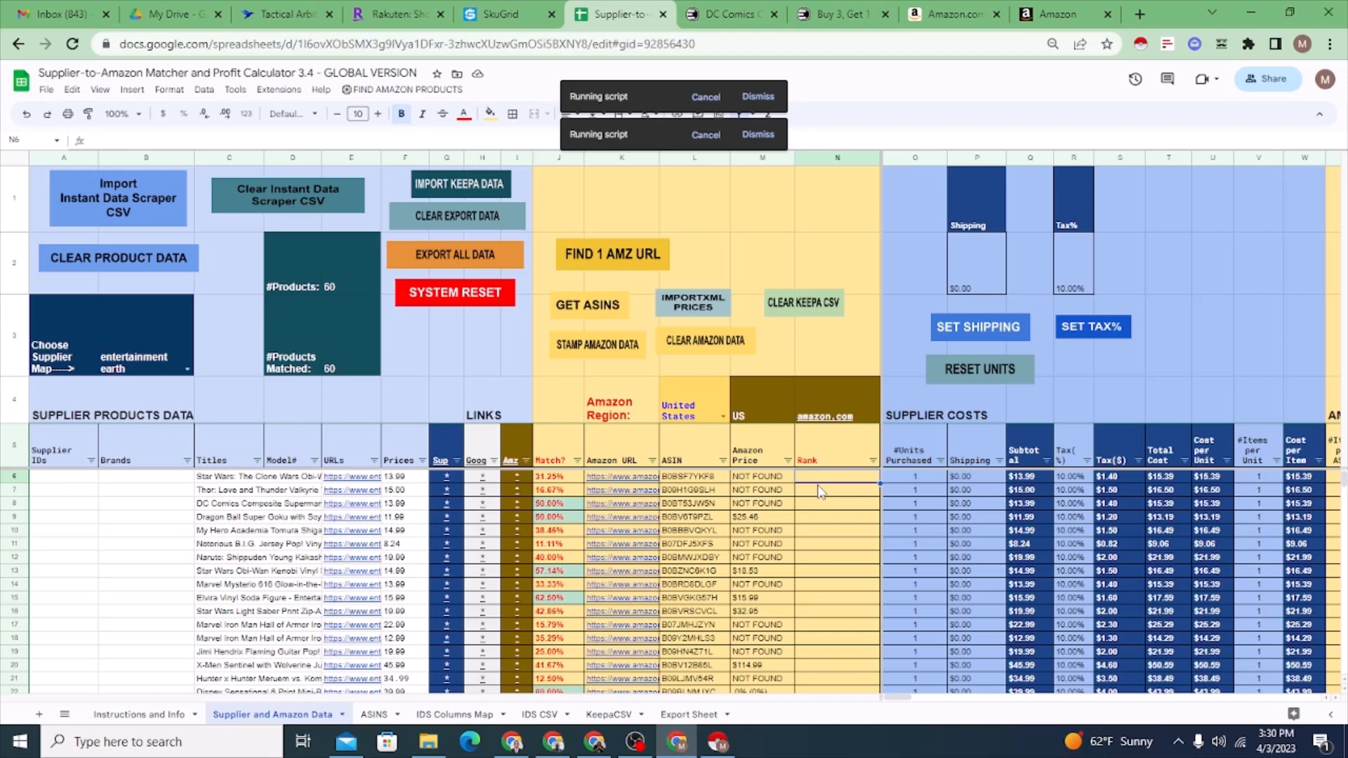
# - Examine the Composite Superman product title on the supplier's page and browse the products in the Funko promotion listing
pyautogui.click(733, 14)
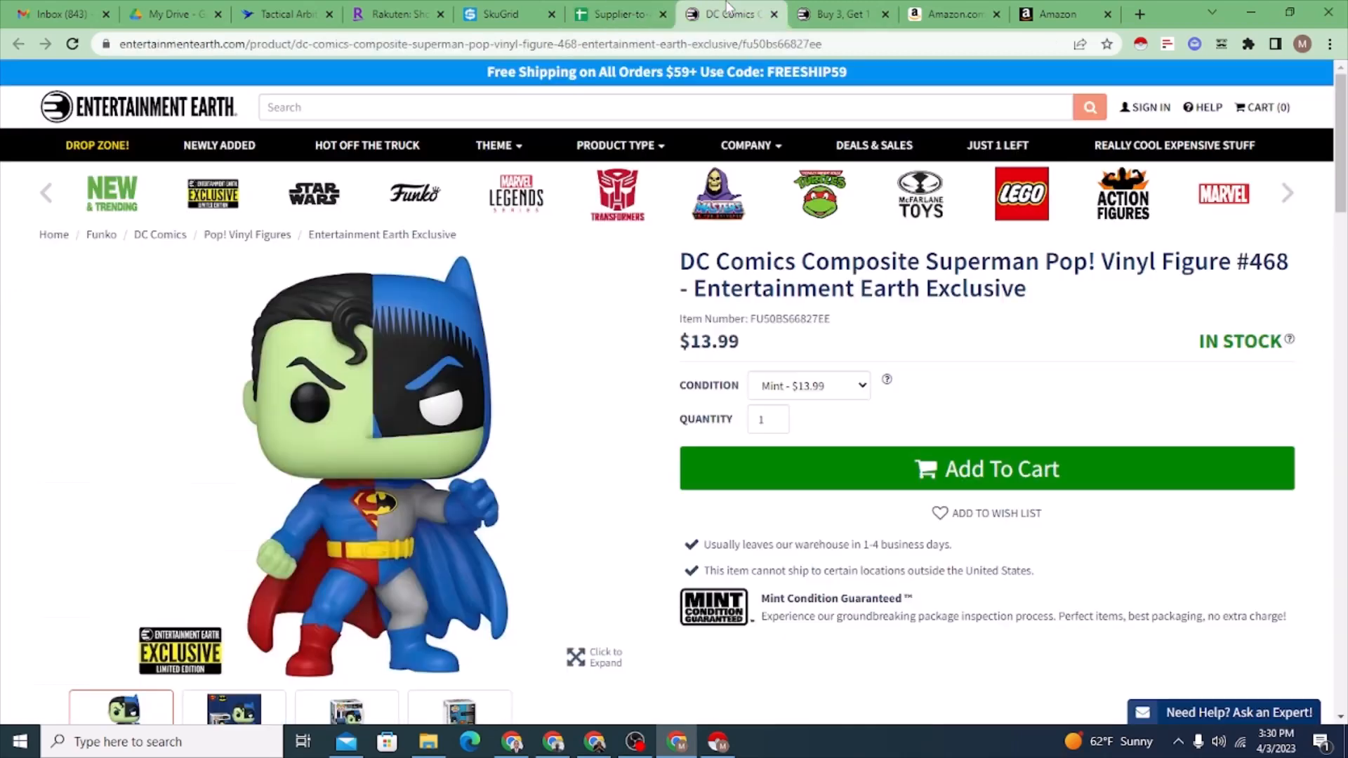
pyautogui.moveTo(690, 270); pyautogui.dragTo(1128, 312)
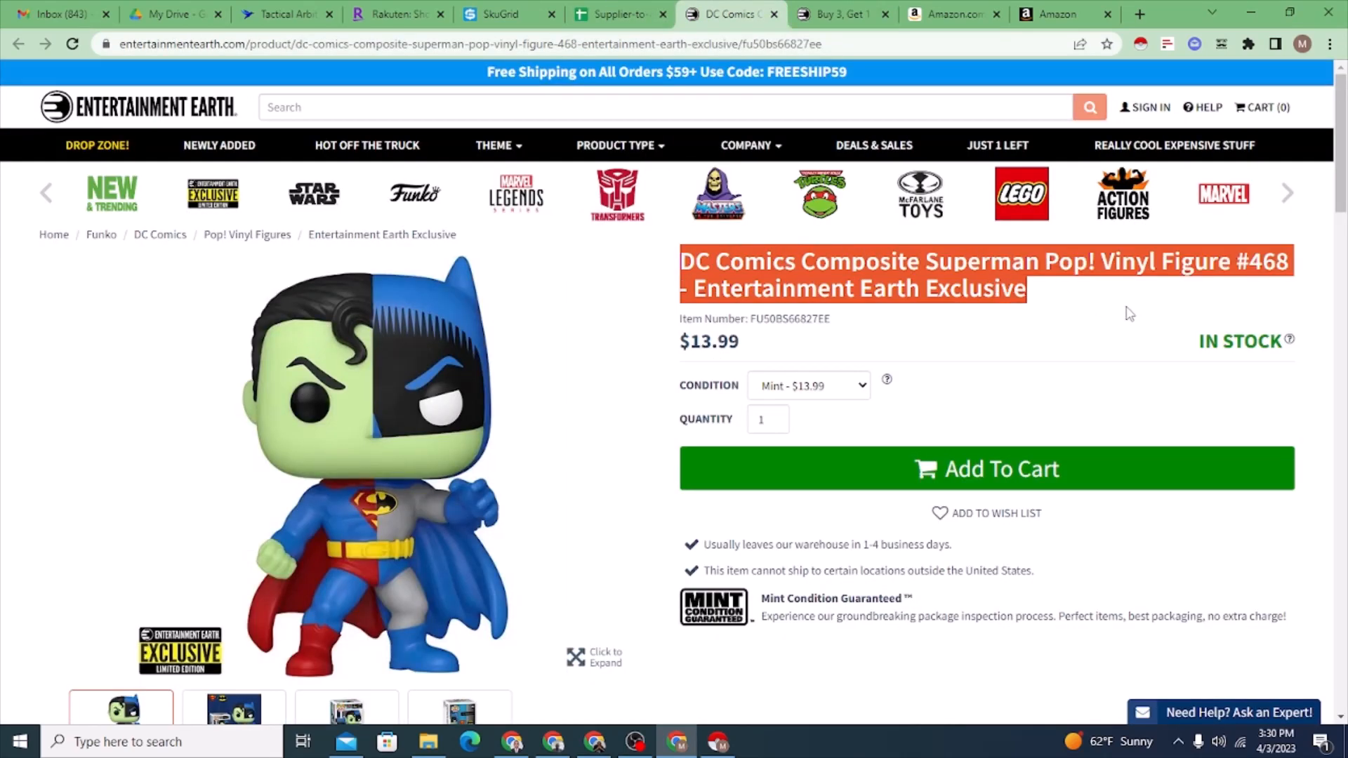
pyautogui.rightClick(877, 282)
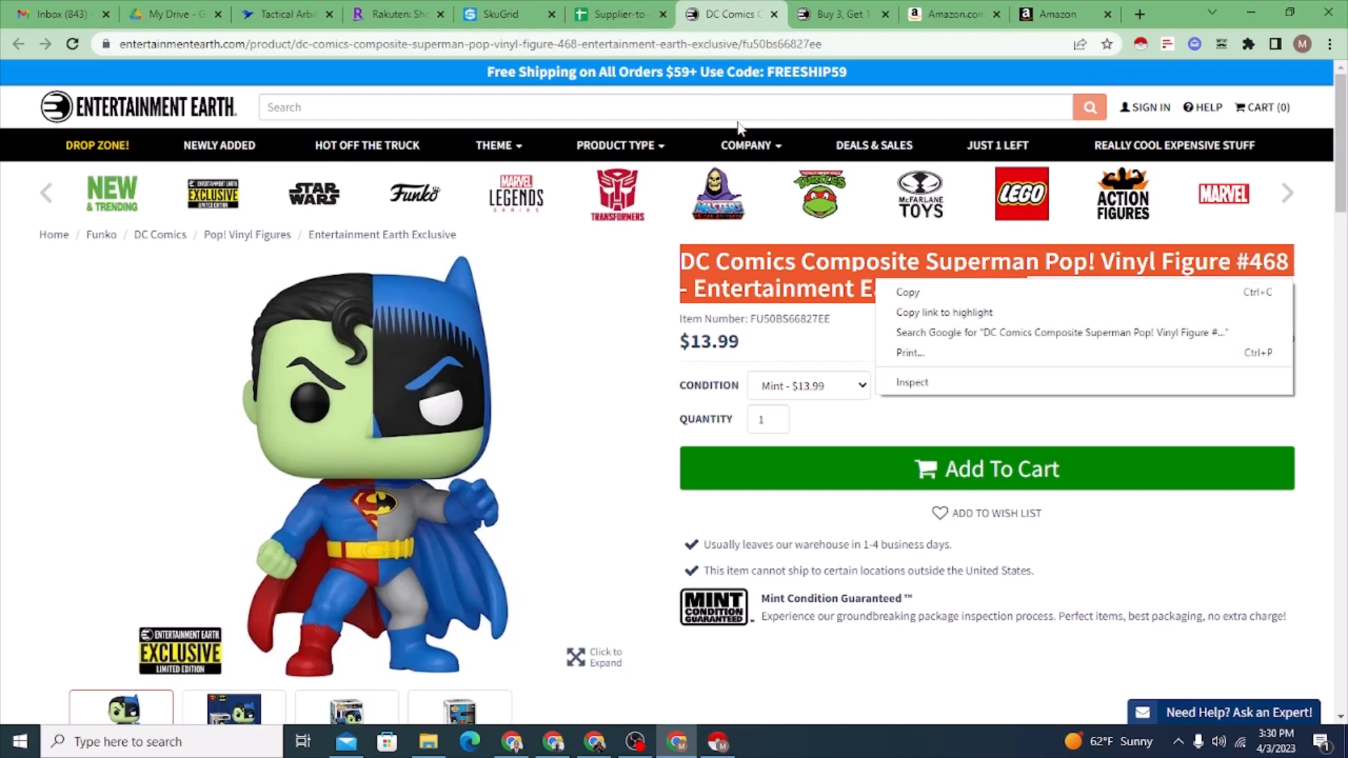
pyautogui.click(830, 11)
pyautogui.scroll(-15, 807, 530)
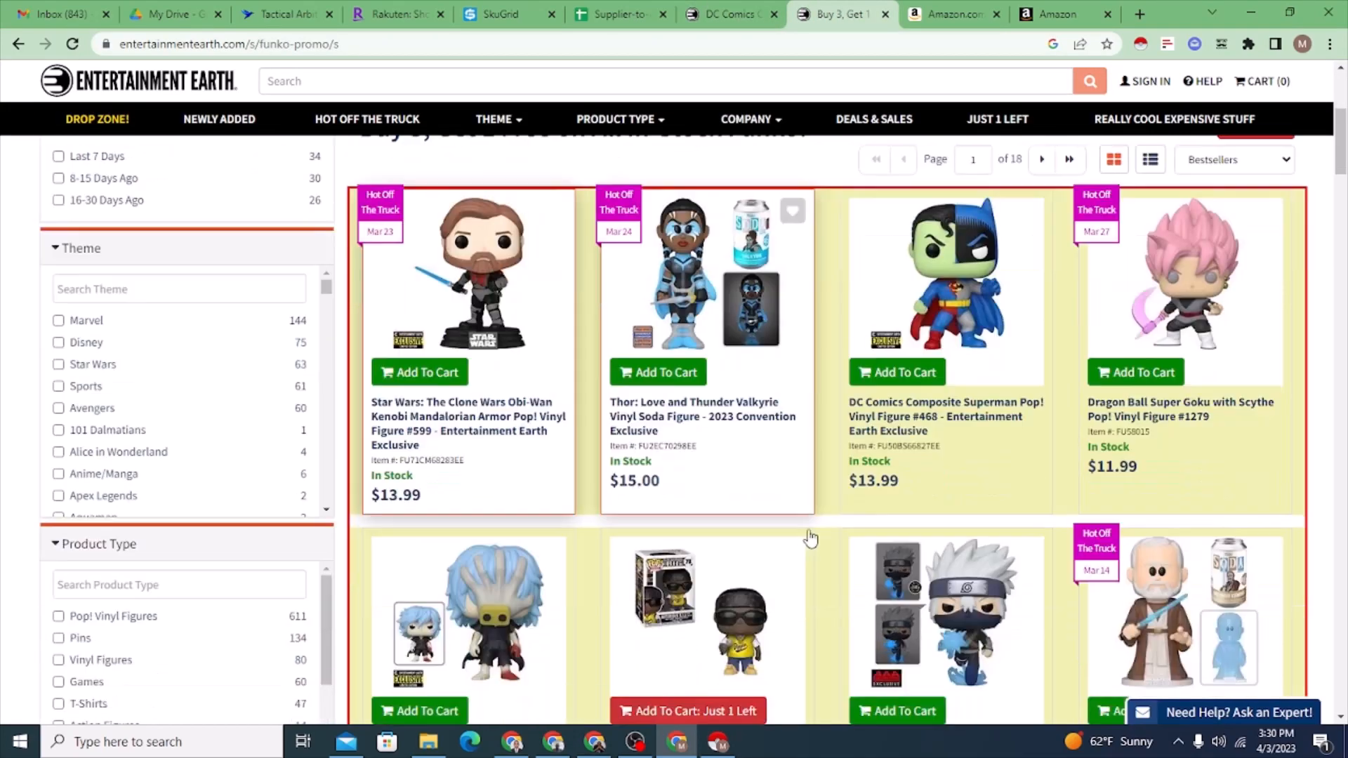
pyautogui.scroll(-15, 819, 521)
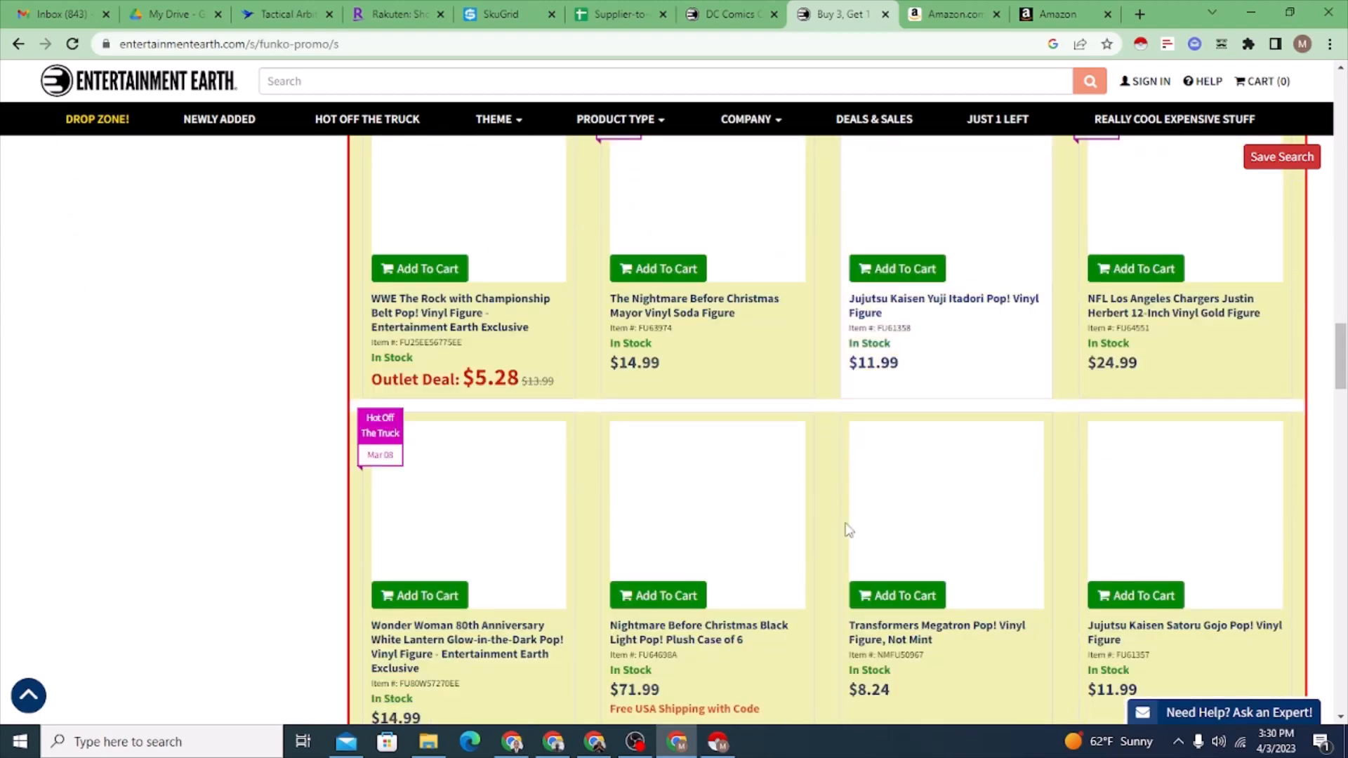
pyautogui.scroll(20, 906, 514)
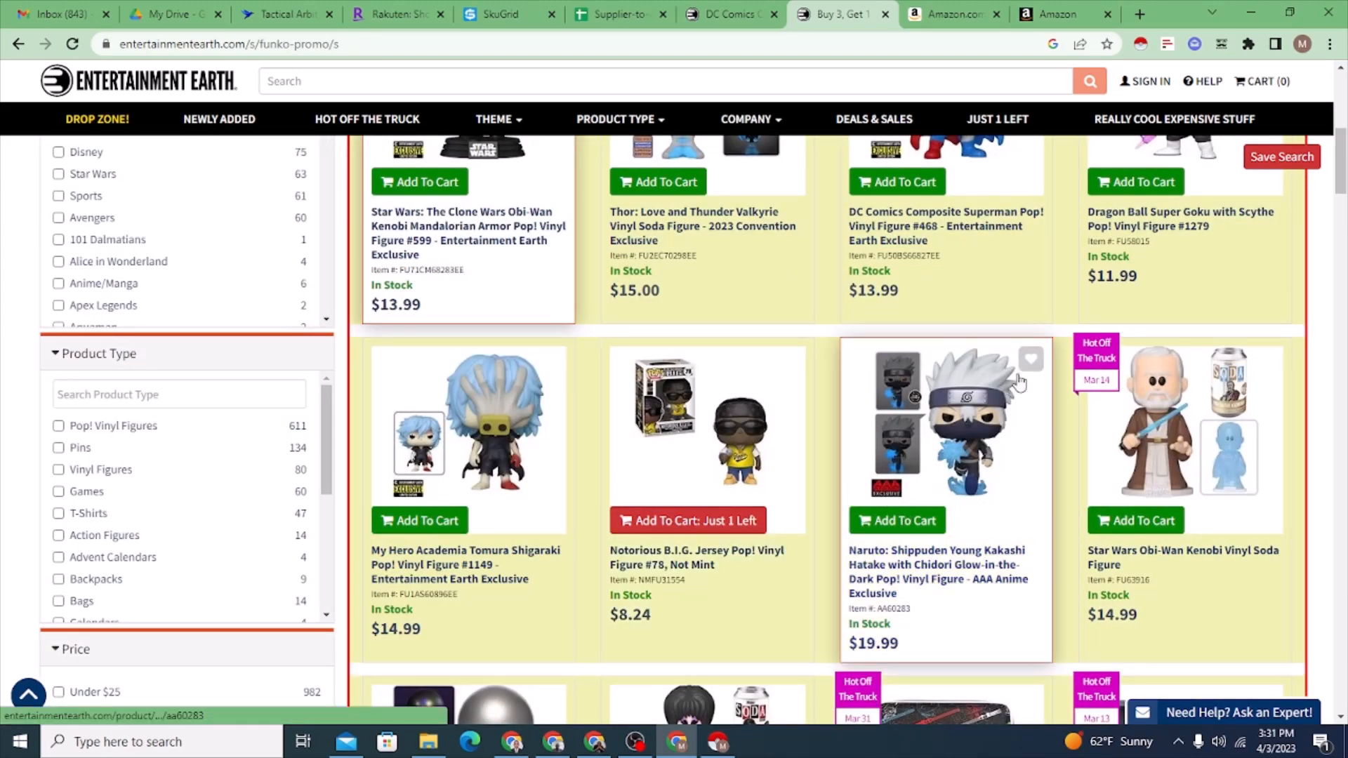
# - Review the match percentages, ASINs and Amazon prices in the sheet from row 6 down to the last products
pyautogui.click(619, 14)
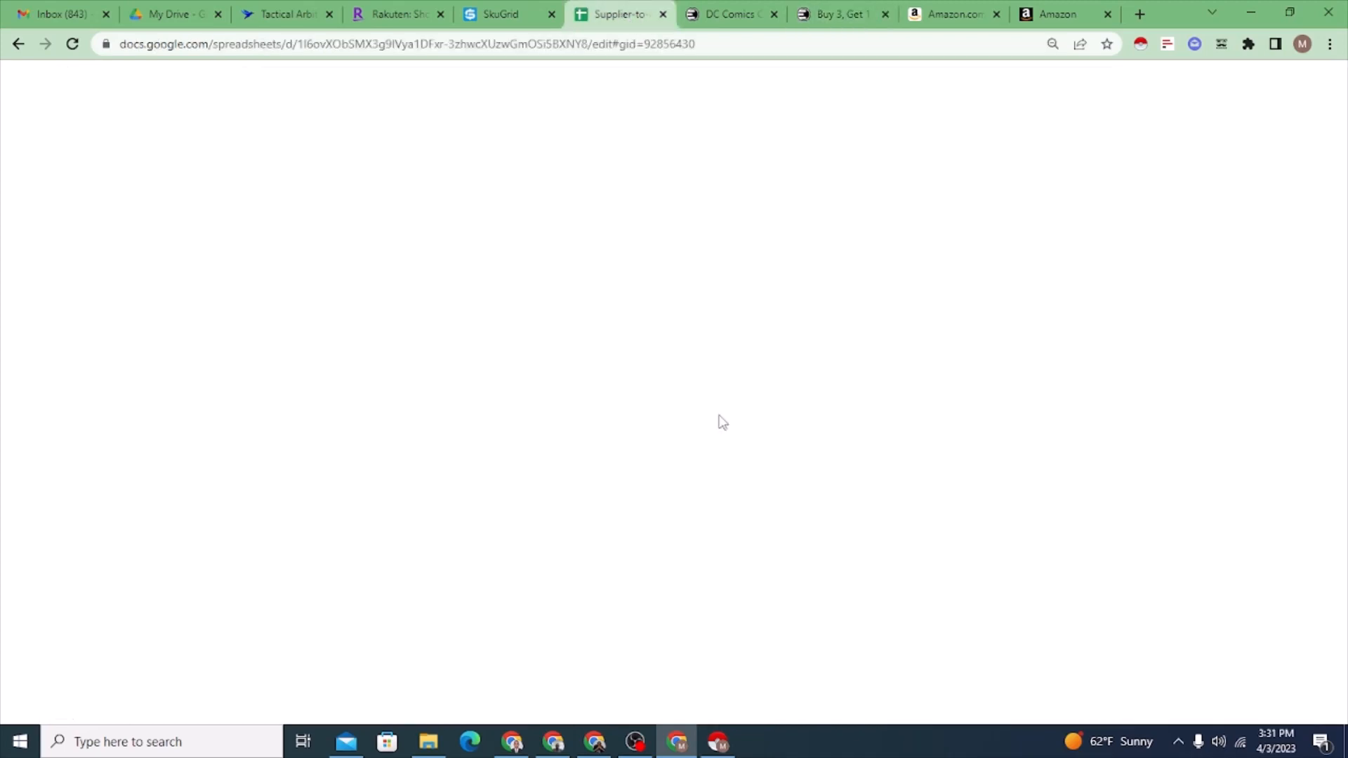
pyautogui.scroll(-10, 663, 549)
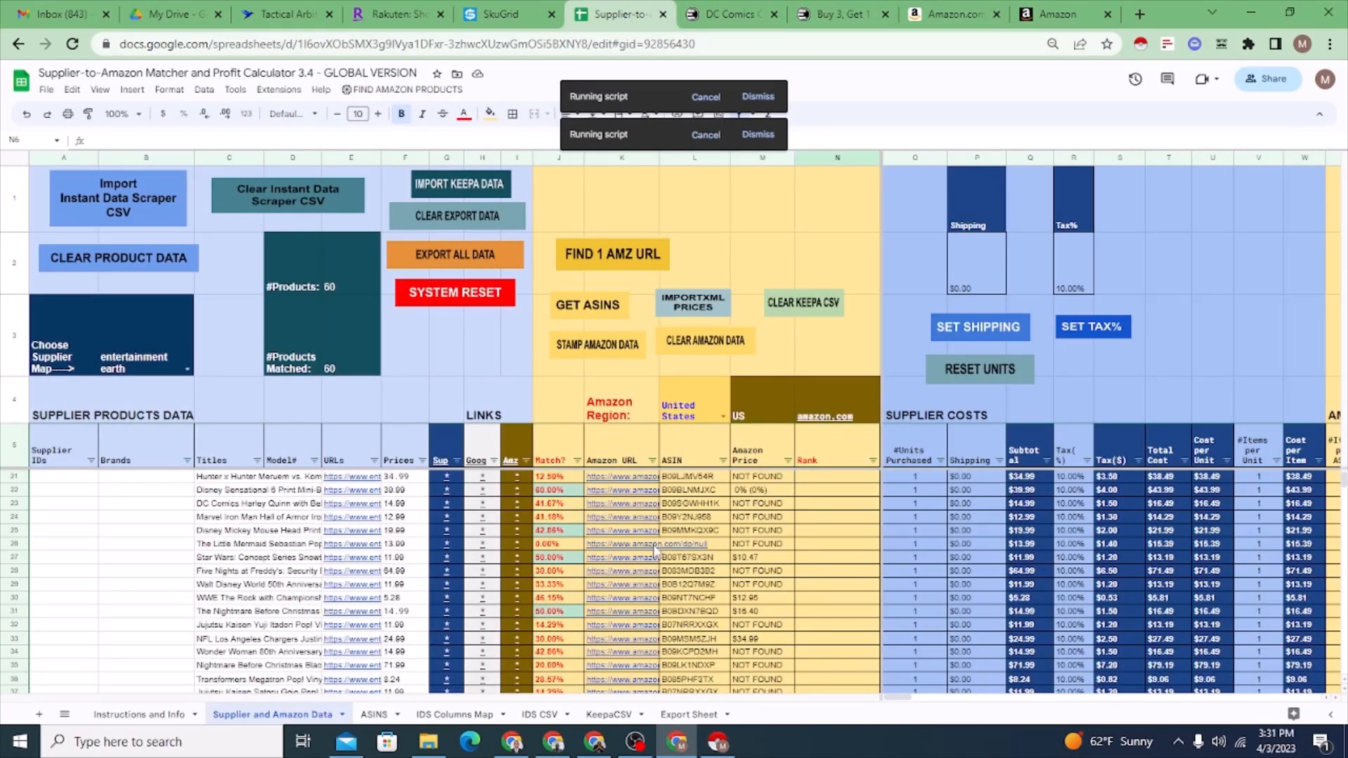
pyautogui.scroll(-4, 622, 558)
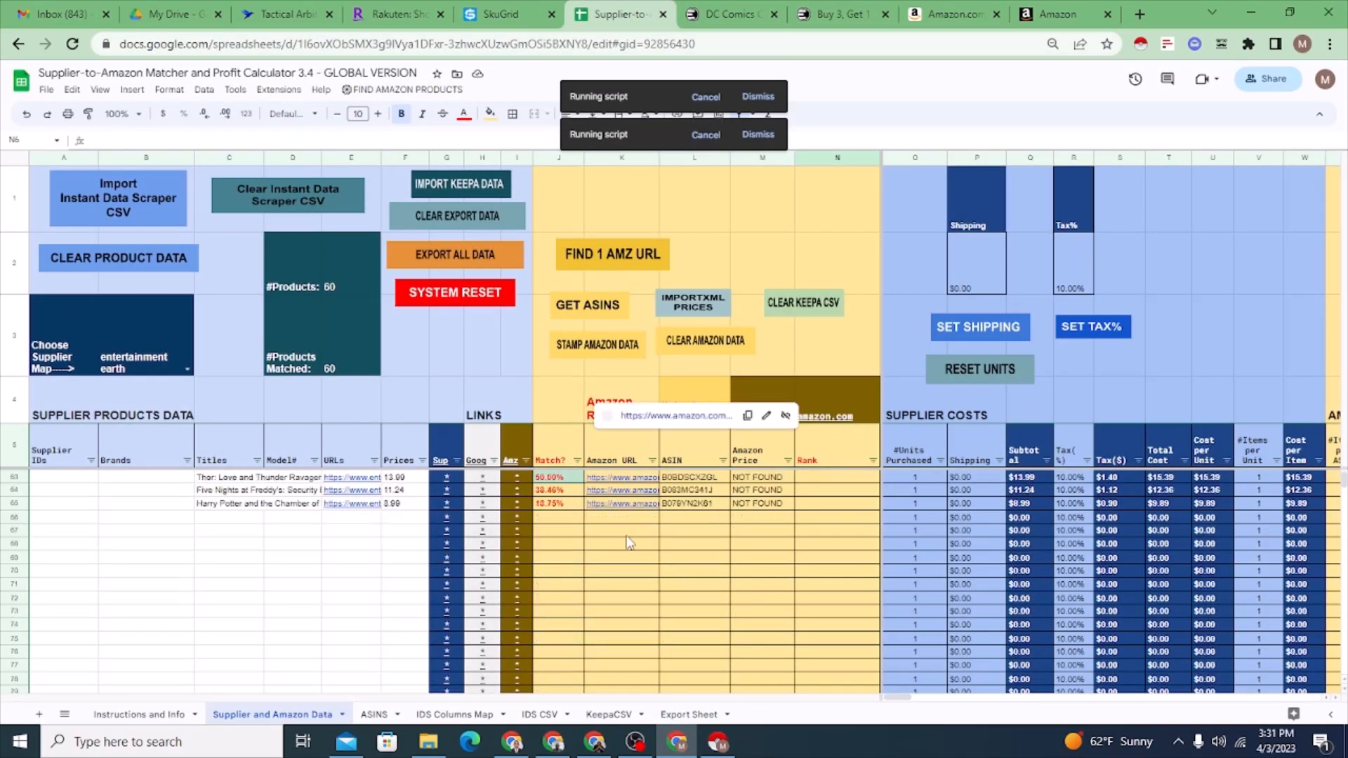
pyautogui.scroll(8, 469, 545)
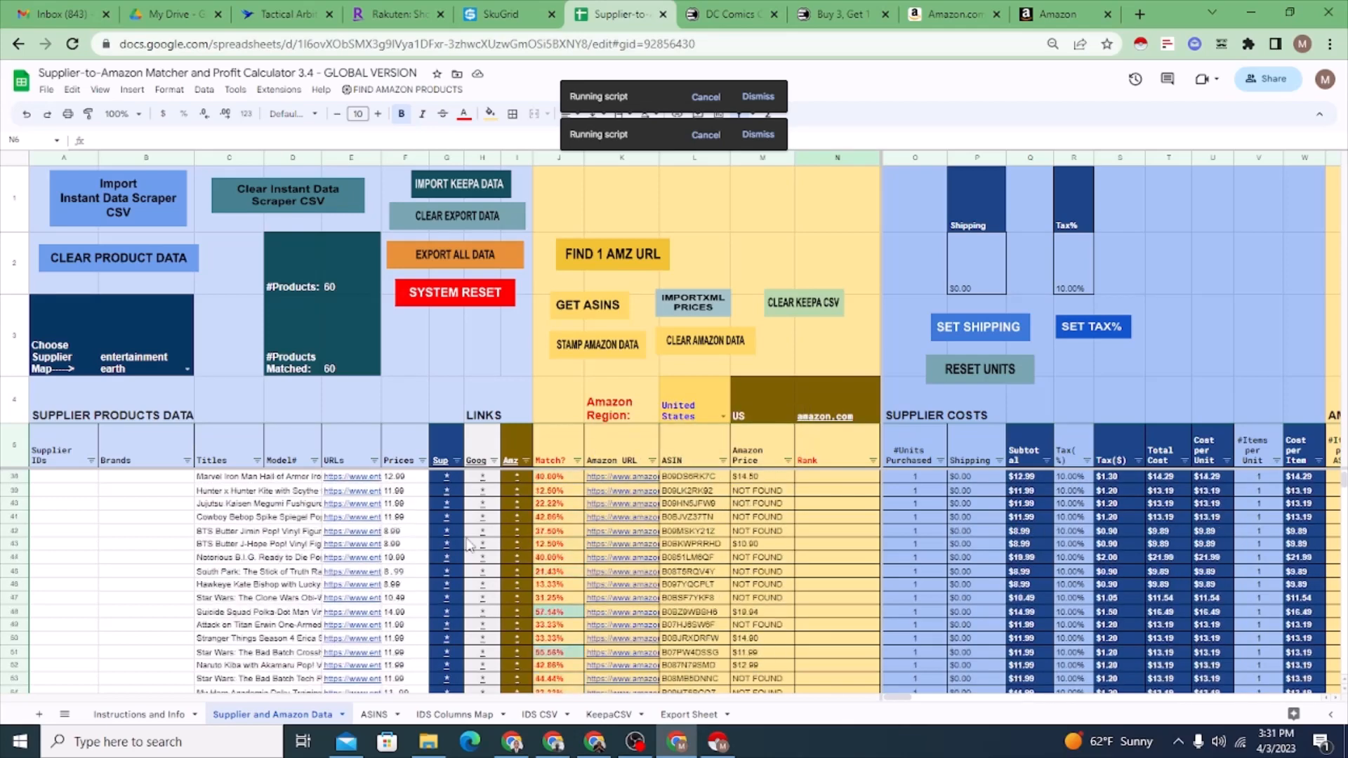
pyautogui.scroll(10, 469, 545)
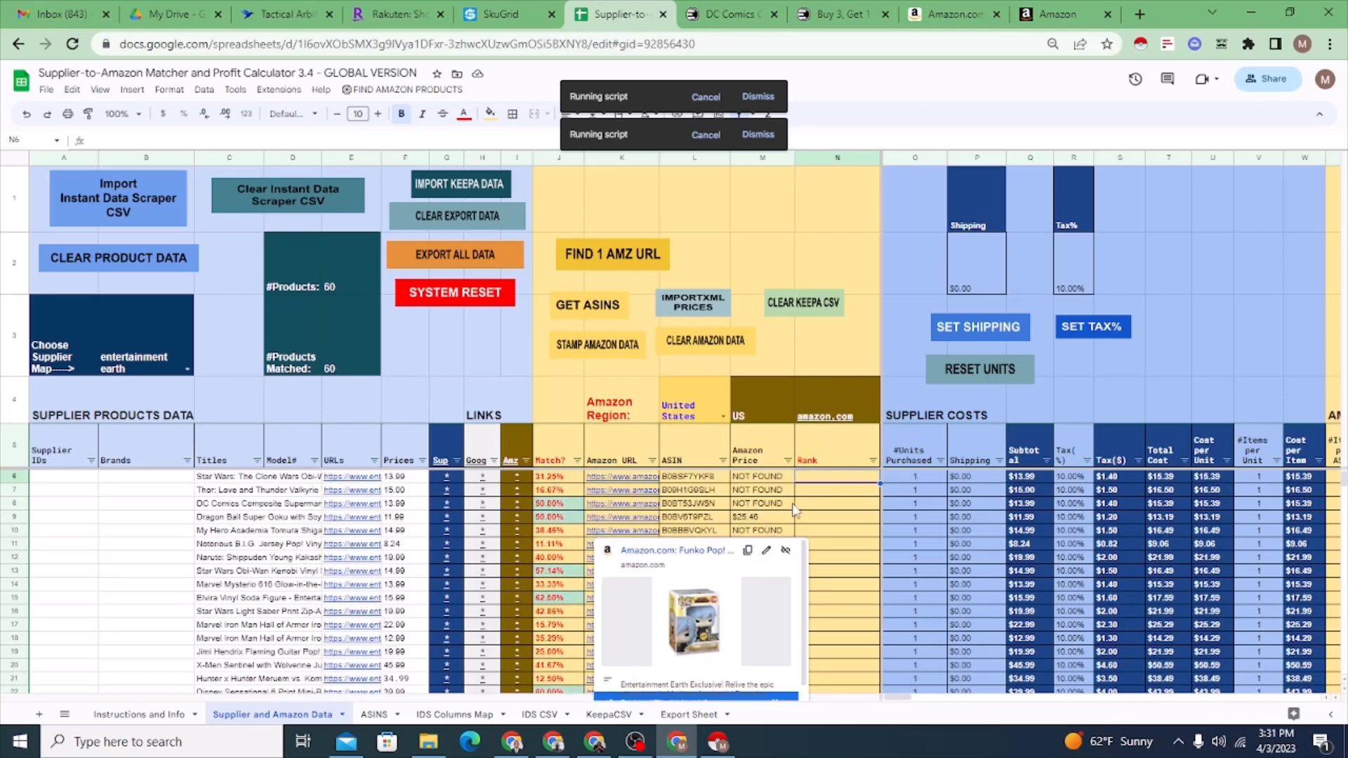